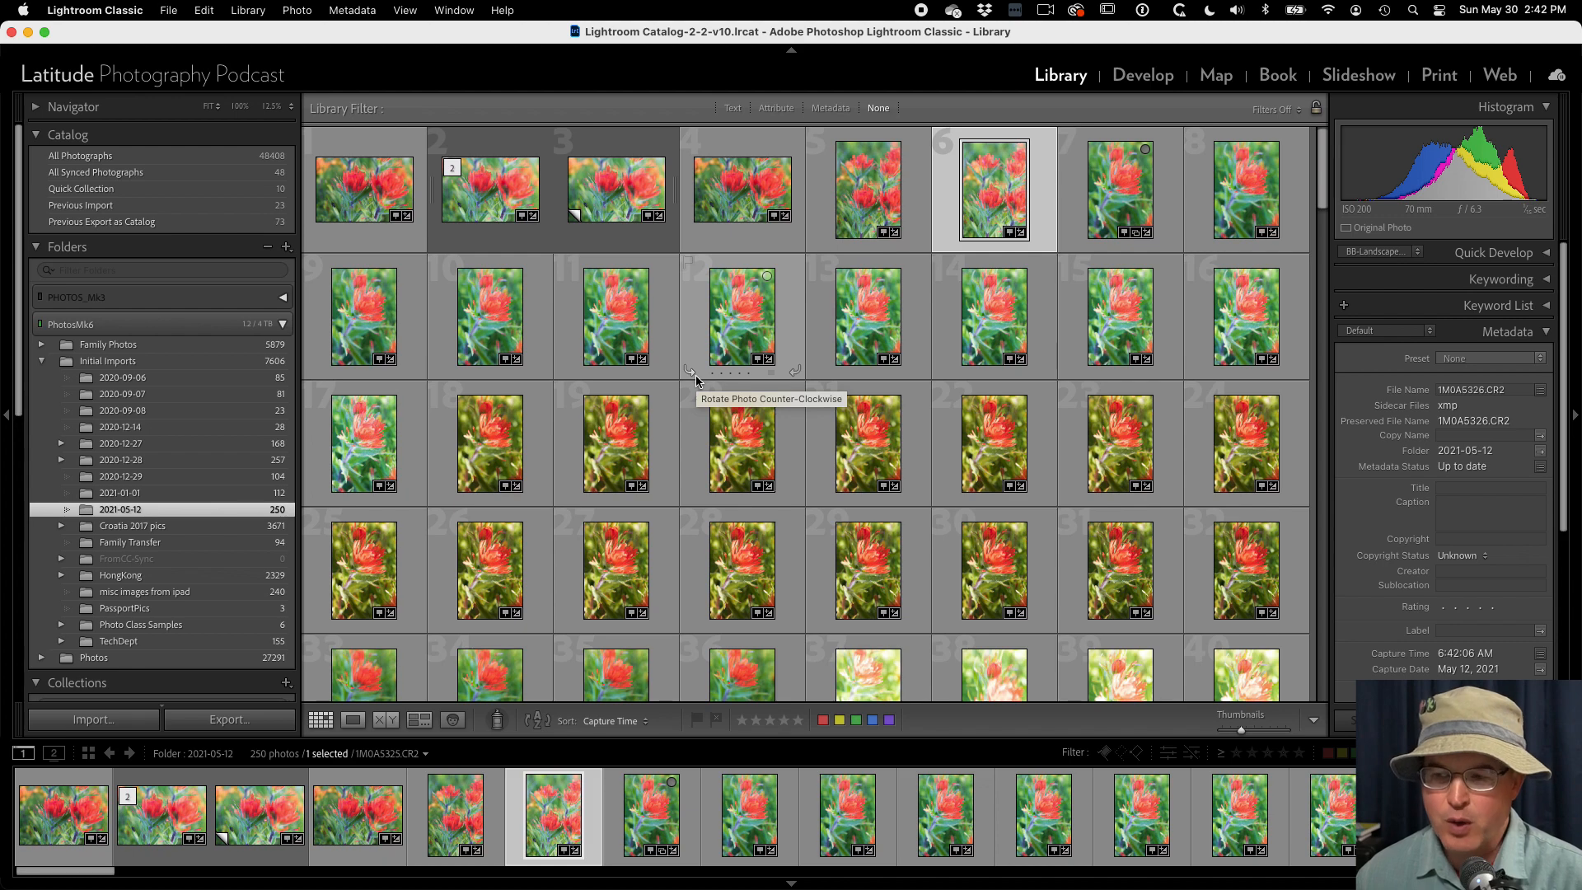
# Hide the filmstrip, bring it back, and reduce its height slightly so its thumbnails become smaller.
pyautogui.click(791, 884)
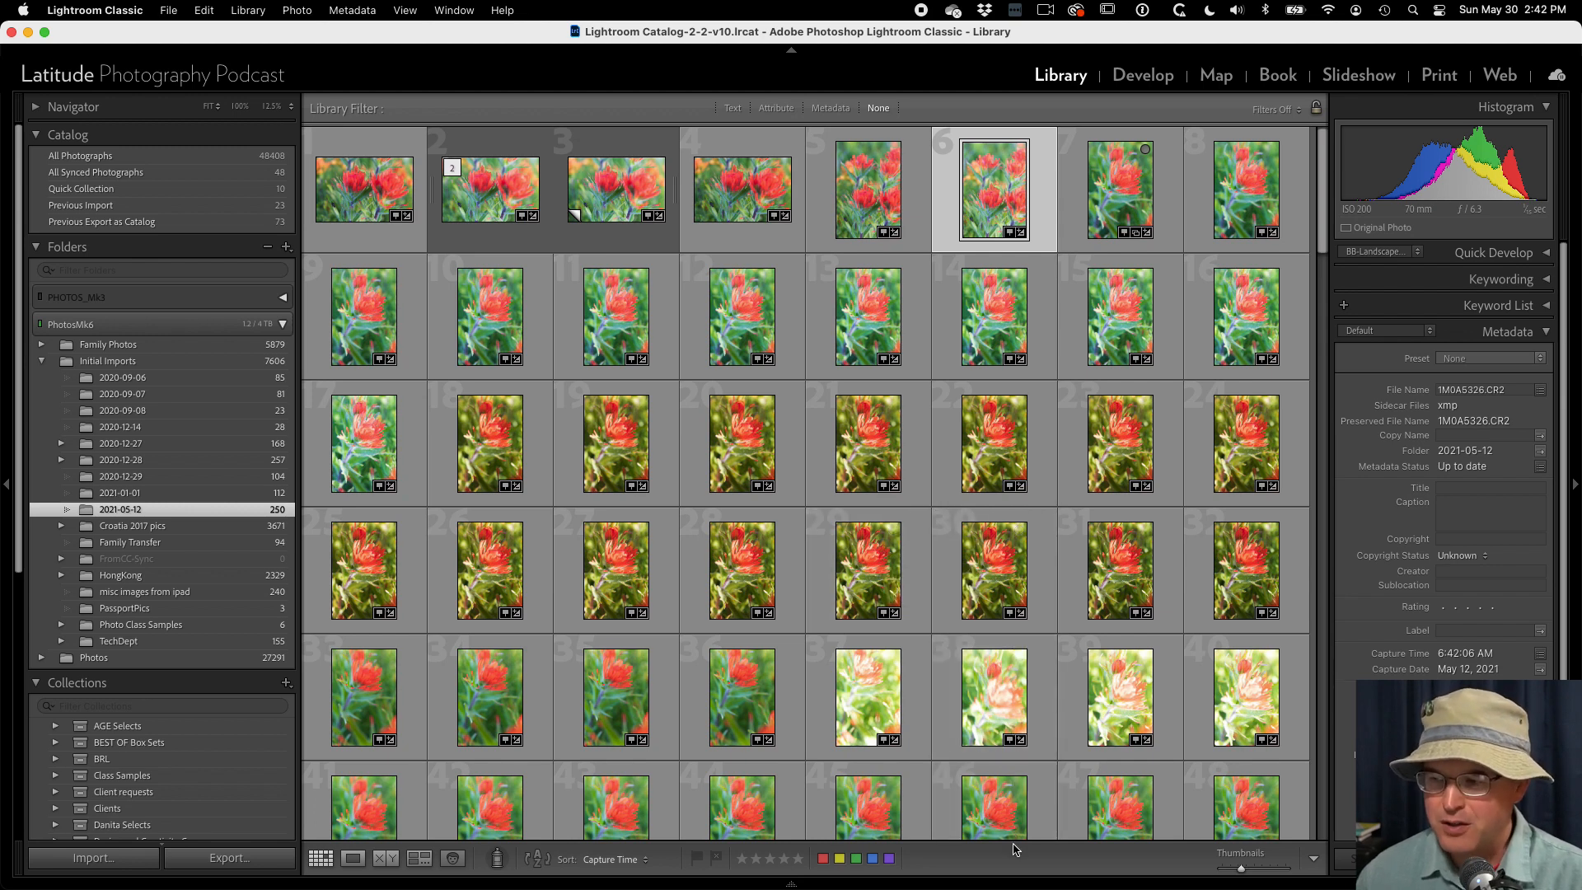
pyautogui.moveTo(1017, 885)
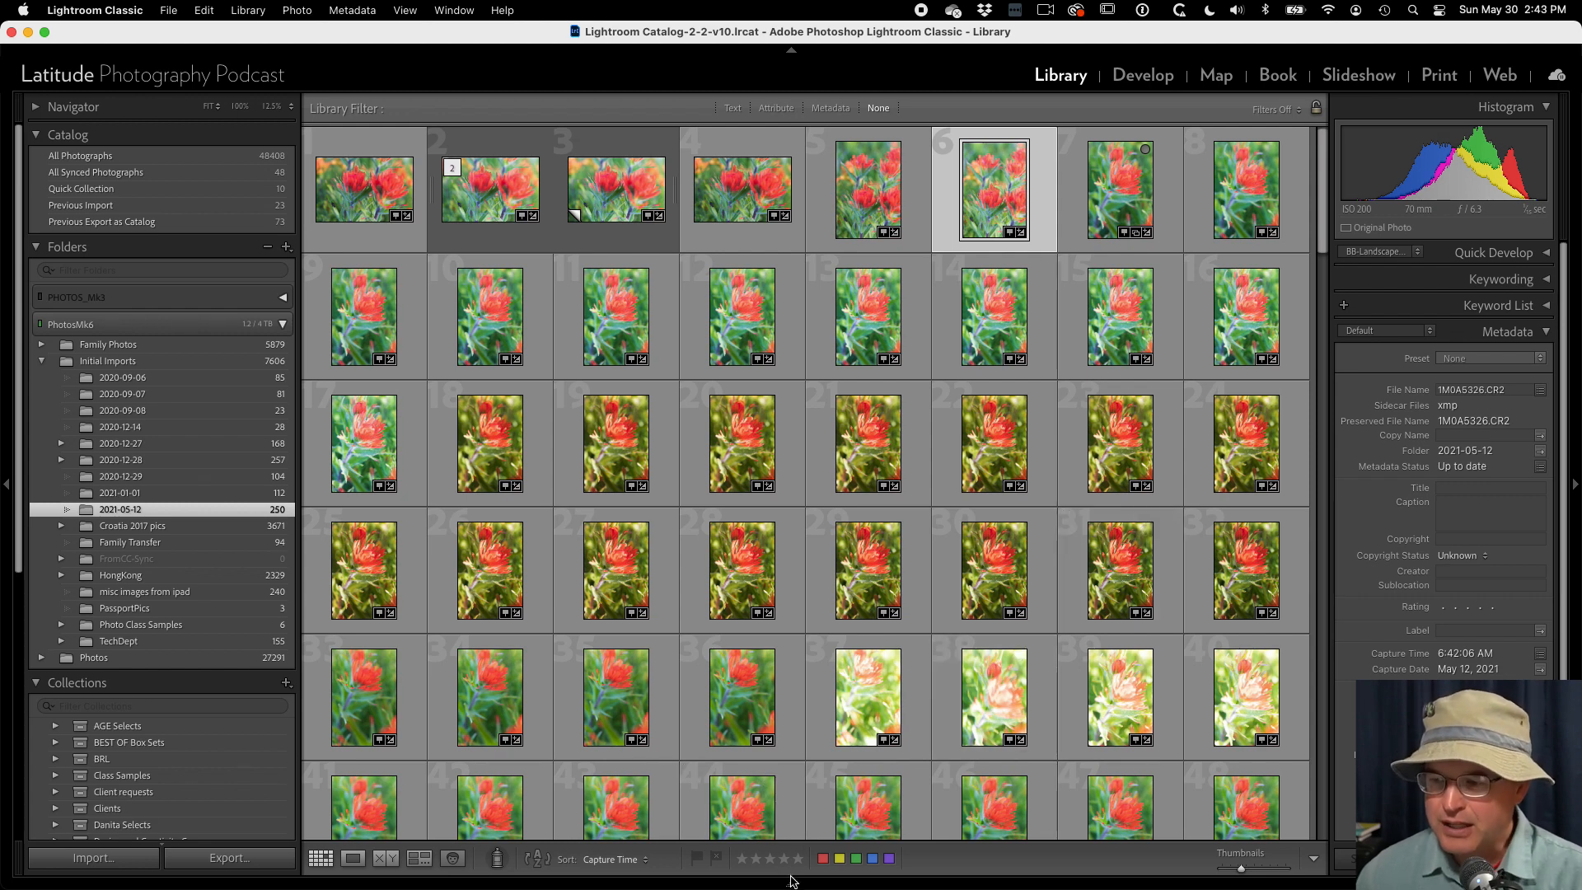
pyautogui.moveTo(791, 884)
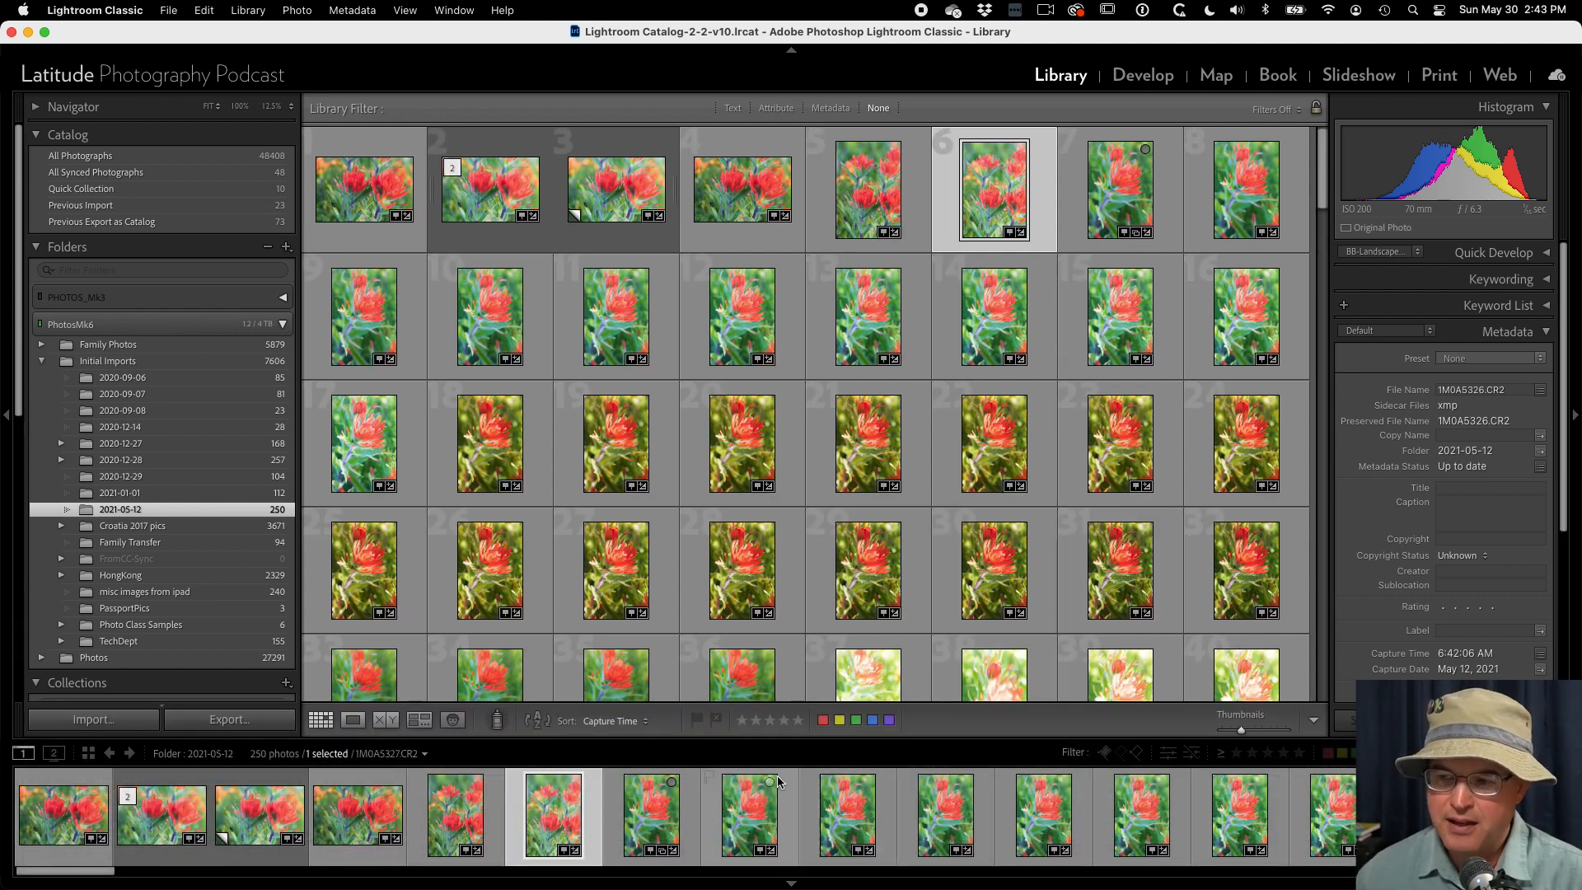
pyautogui.moveTo(701, 739)
pyautogui.mouseDown()
pyautogui.moveTo(701, 709)
pyautogui.moveTo(696, 782)
pyautogui.moveTo(701, 723)
pyautogui.moveTo(697, 753)
pyautogui.mouseUp()
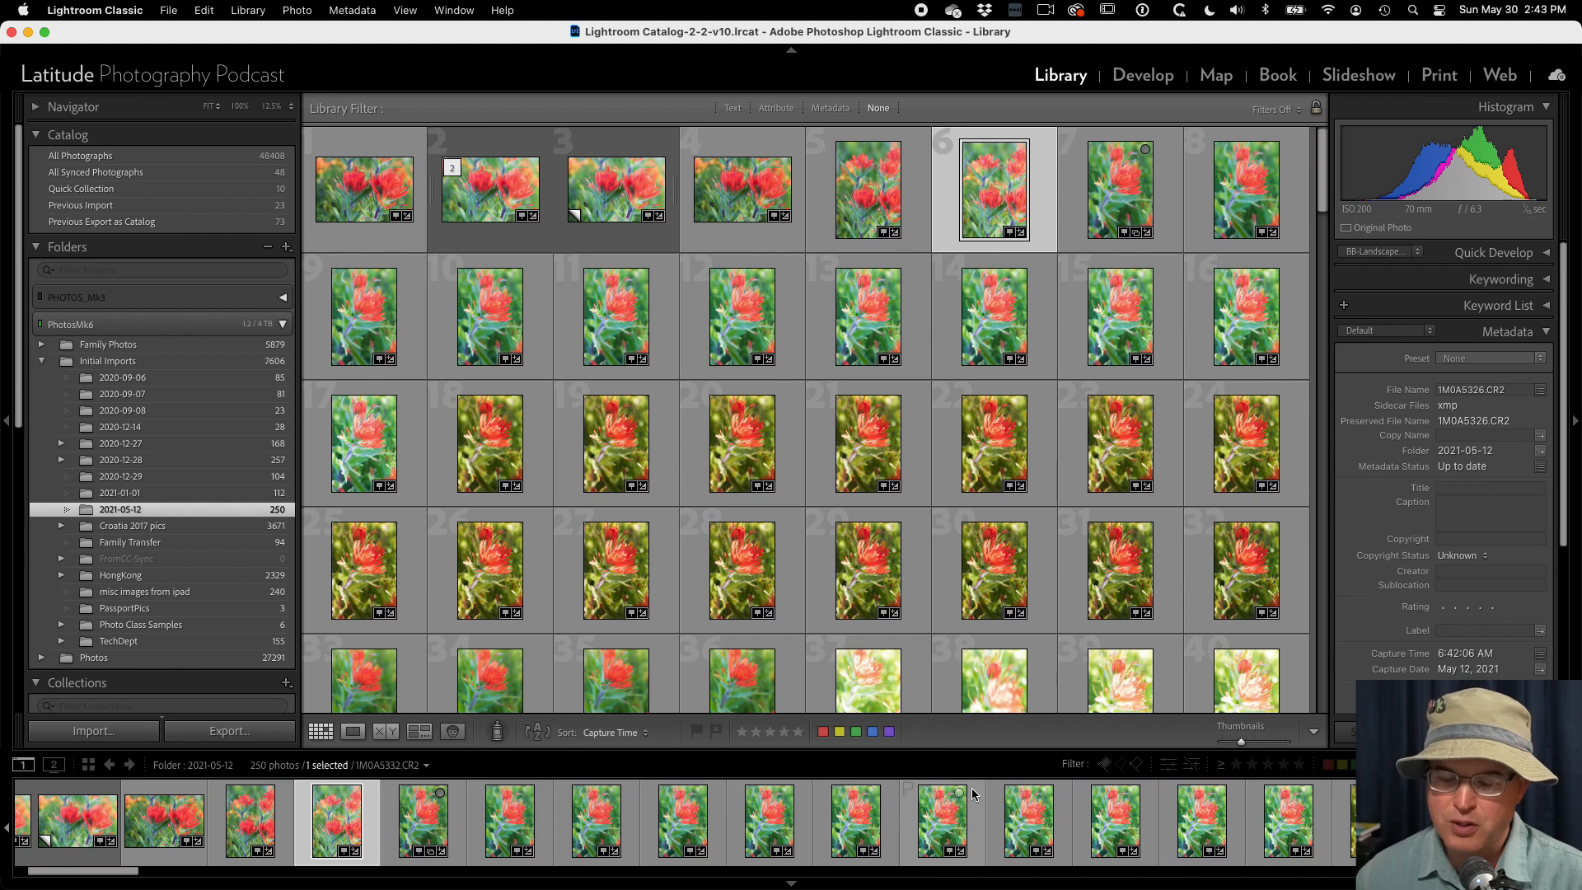
# Expand the Navigator and review the filmstrip options in the Interface preferences, including showing photos in the Navigator on mouse-over.
pyautogui.click(36, 108)
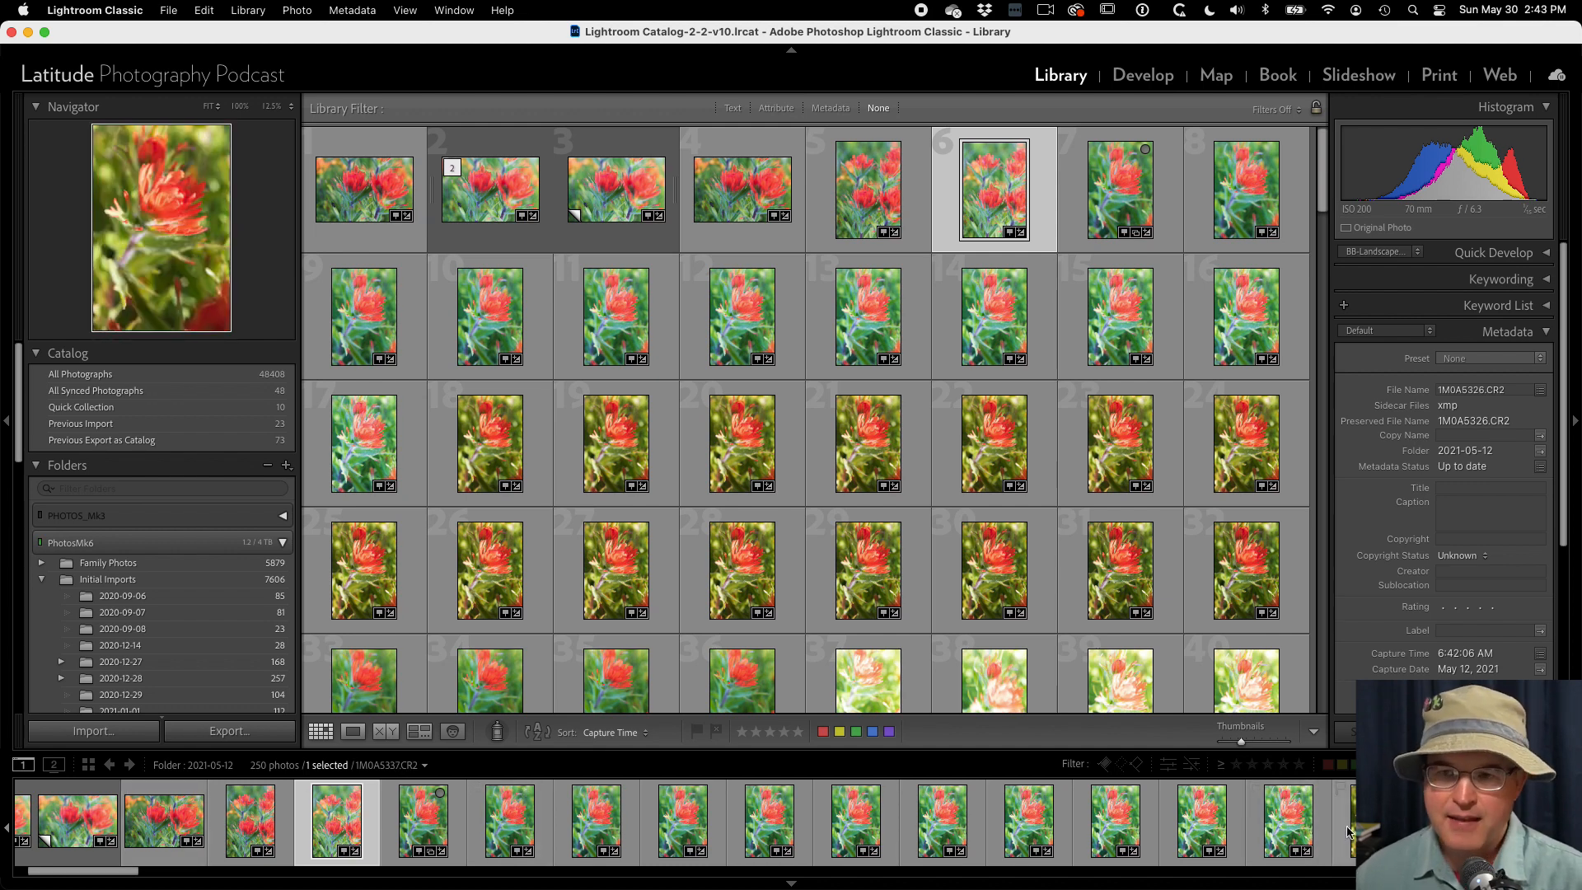
pyautogui.click(96, 10)
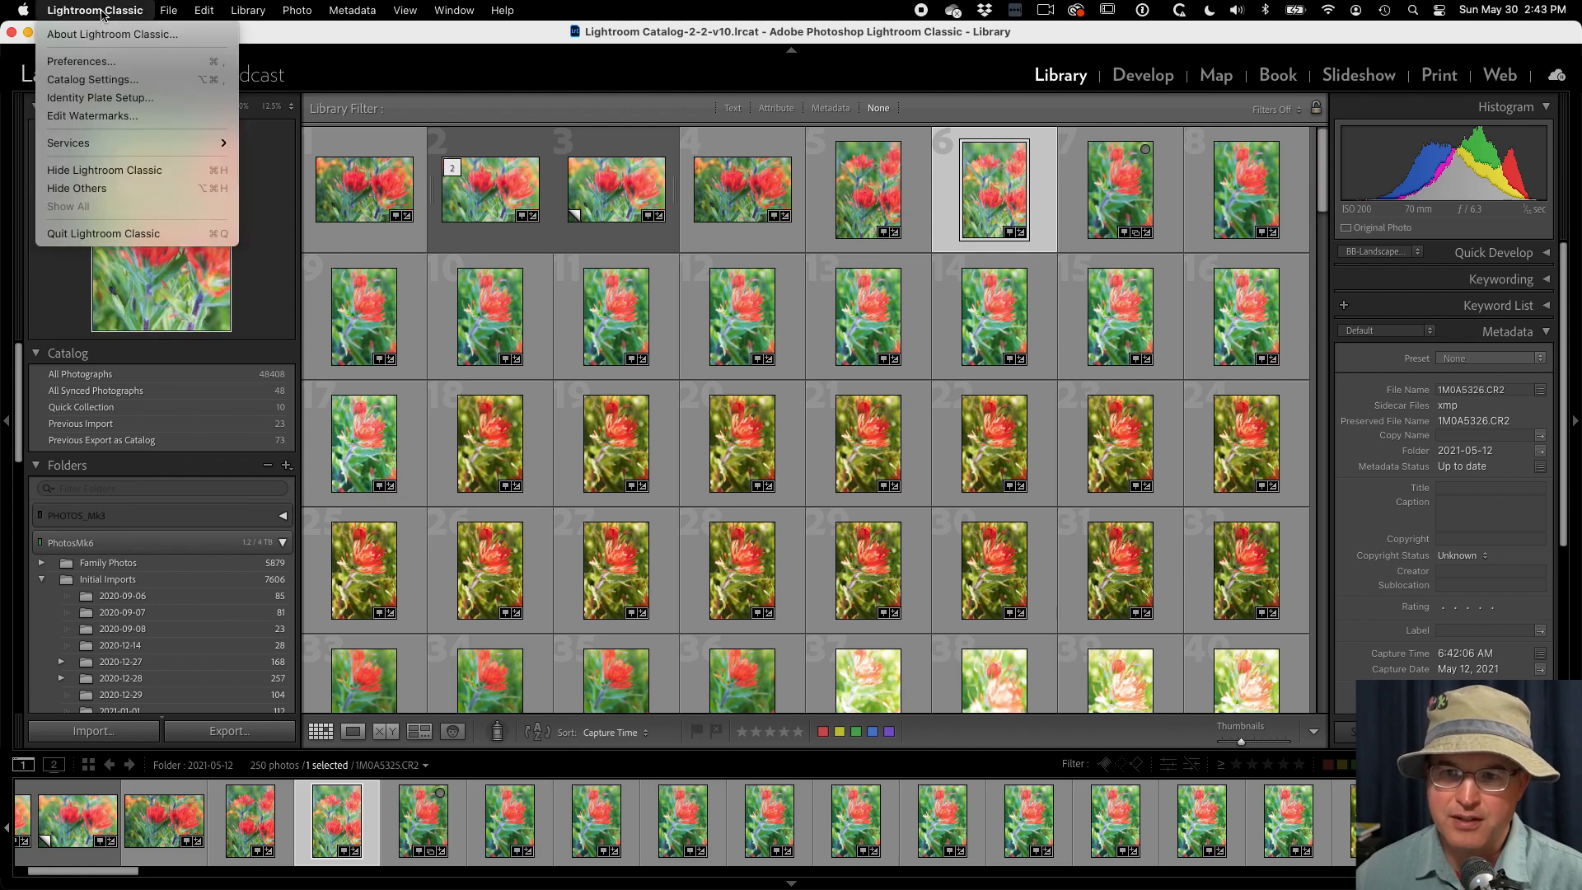
pyautogui.press('super+comma')
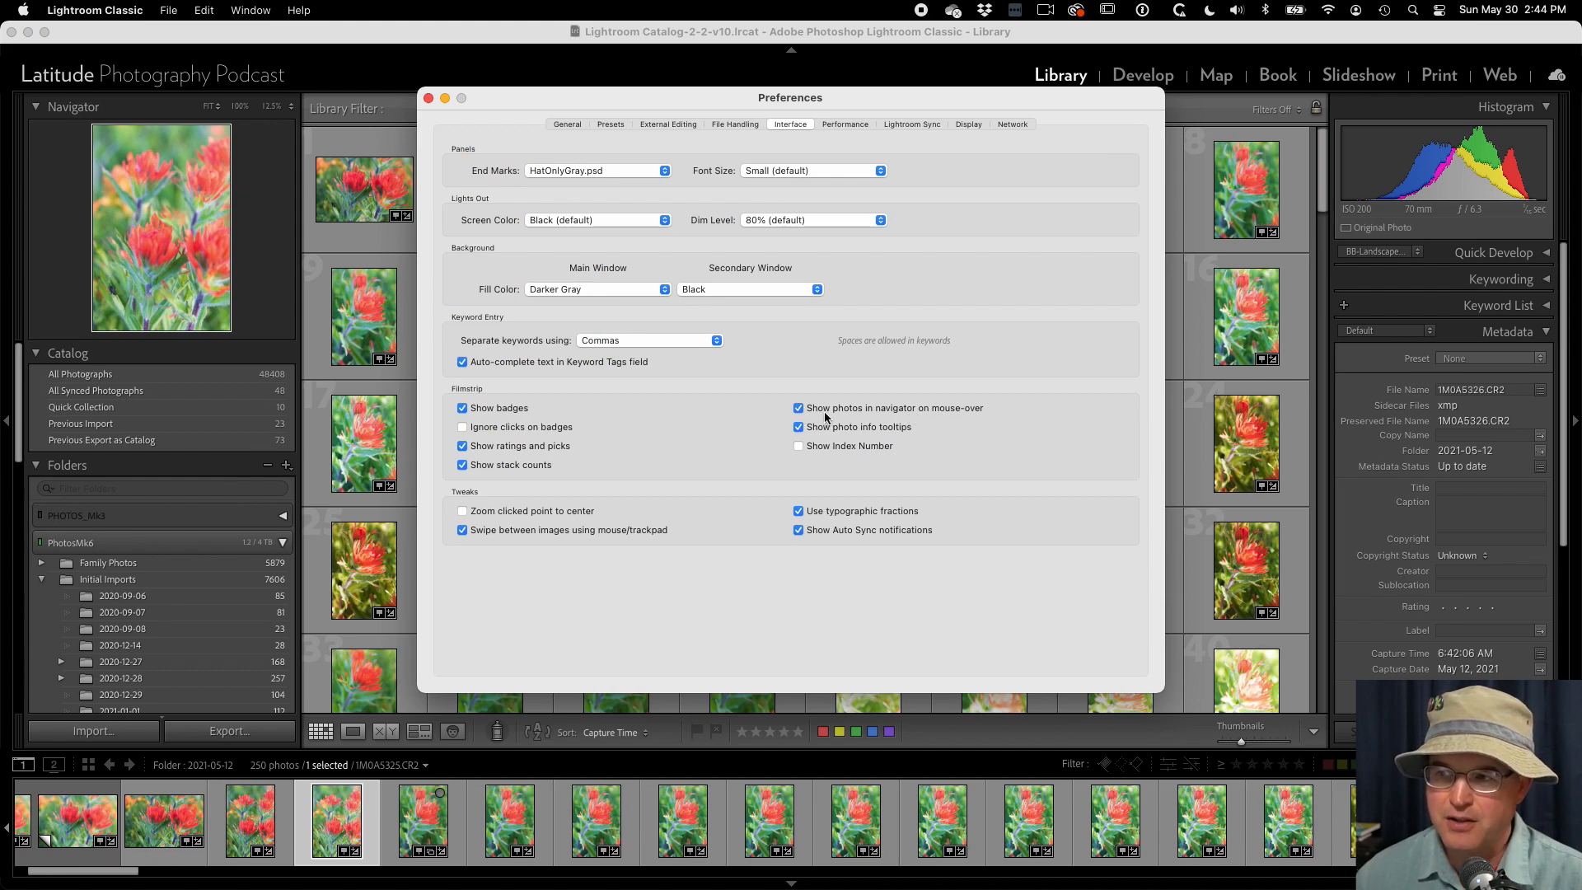
pyautogui.click(428, 98)
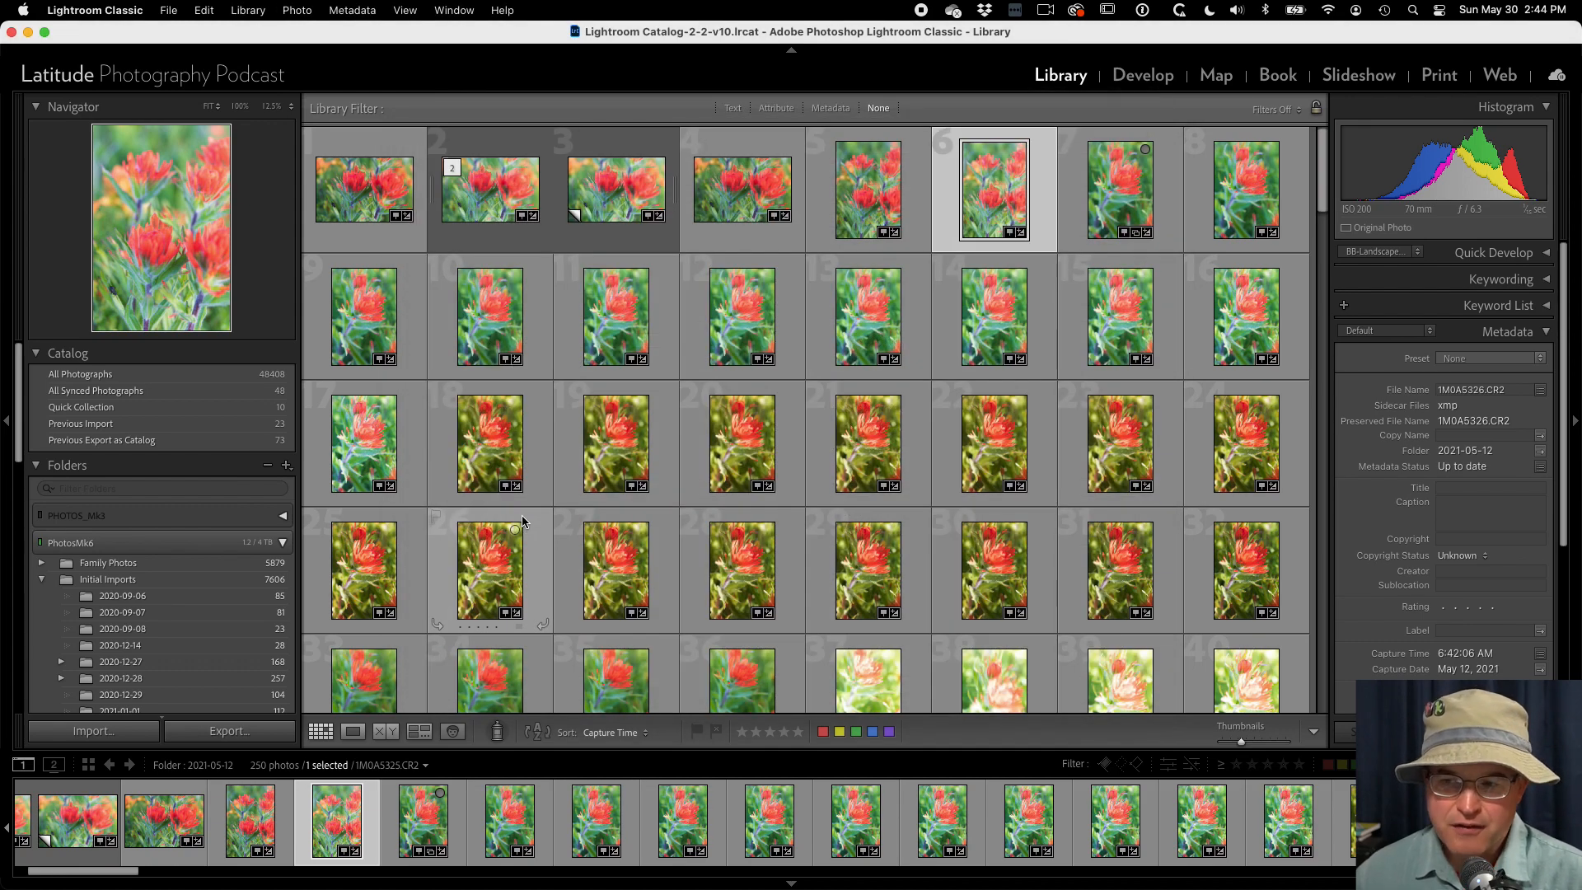
# Select photo 1M0A5343.CR2 in the filmstrip and show its file in Finder.
pyautogui.rightClick(620, 559)
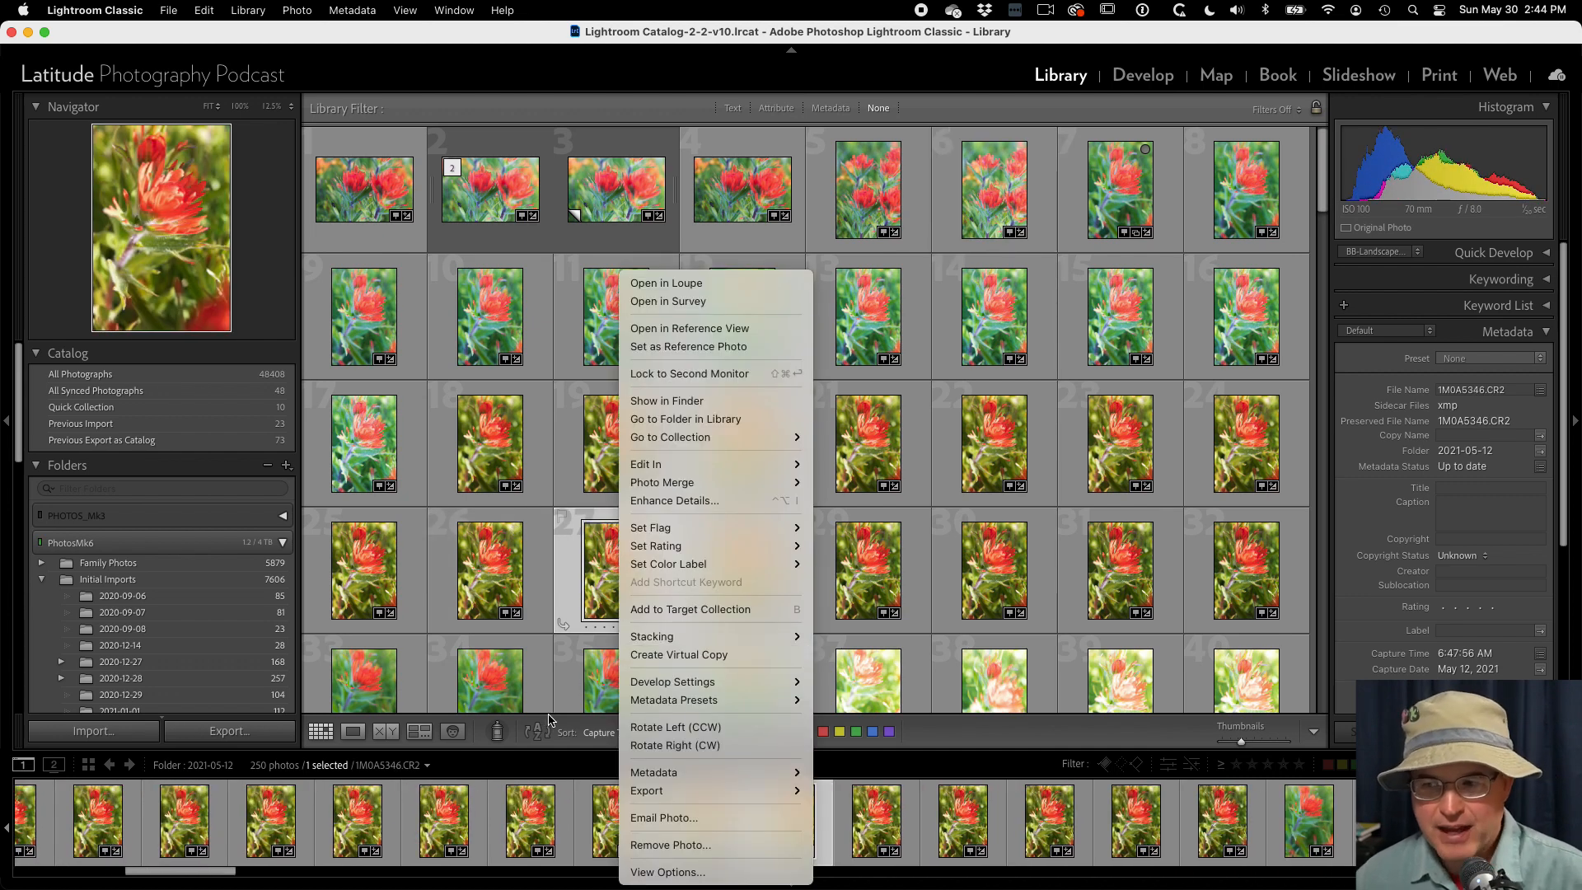
pyautogui.click(521, 816)
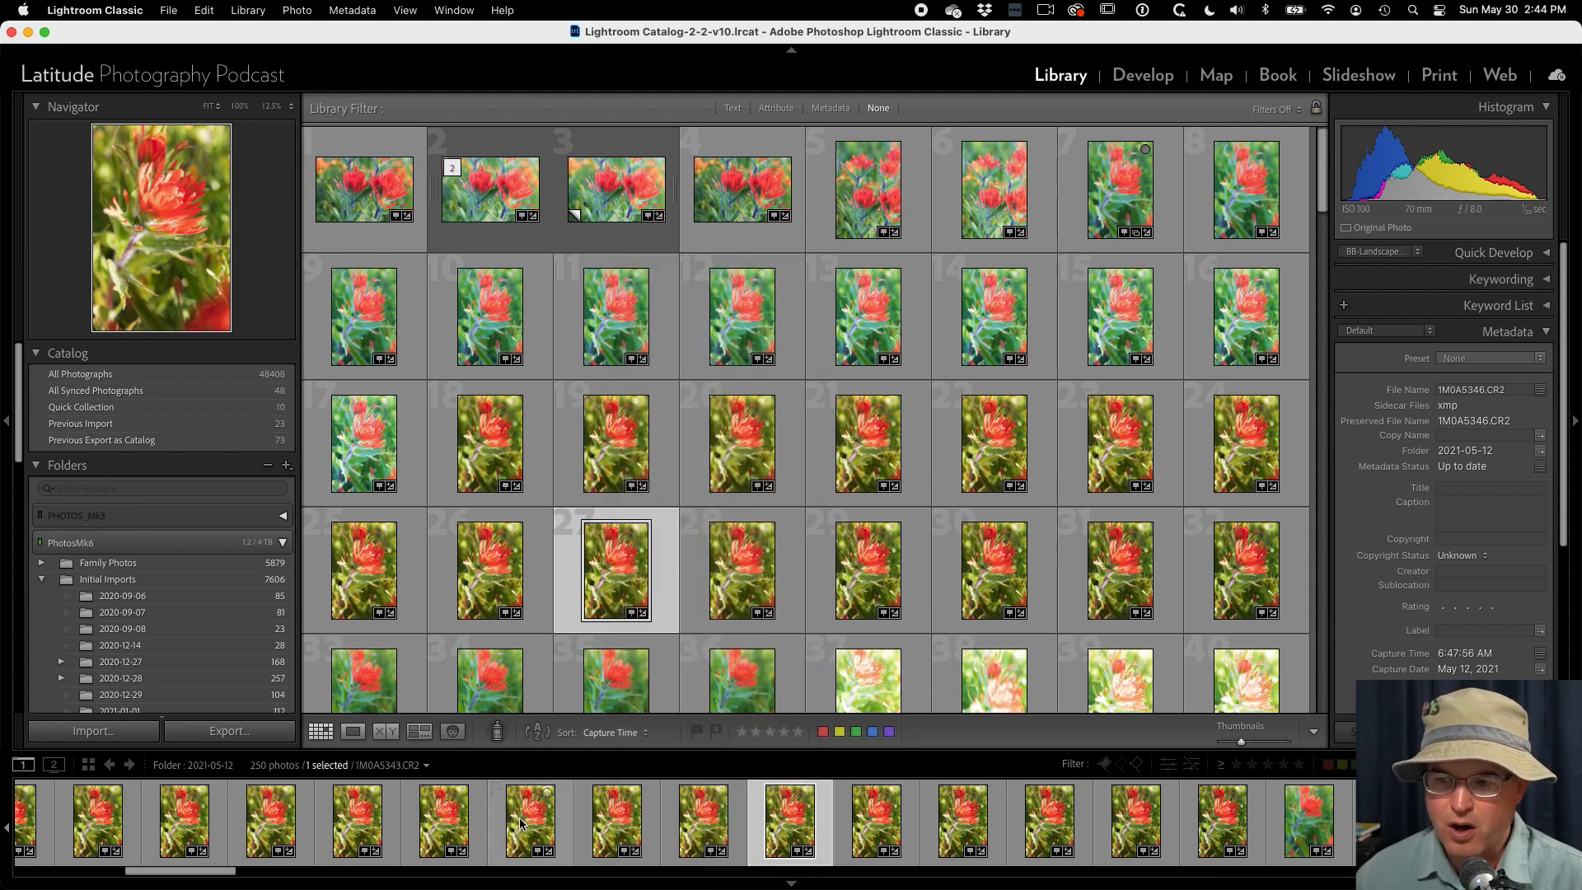
pyautogui.rightClick(524, 818)
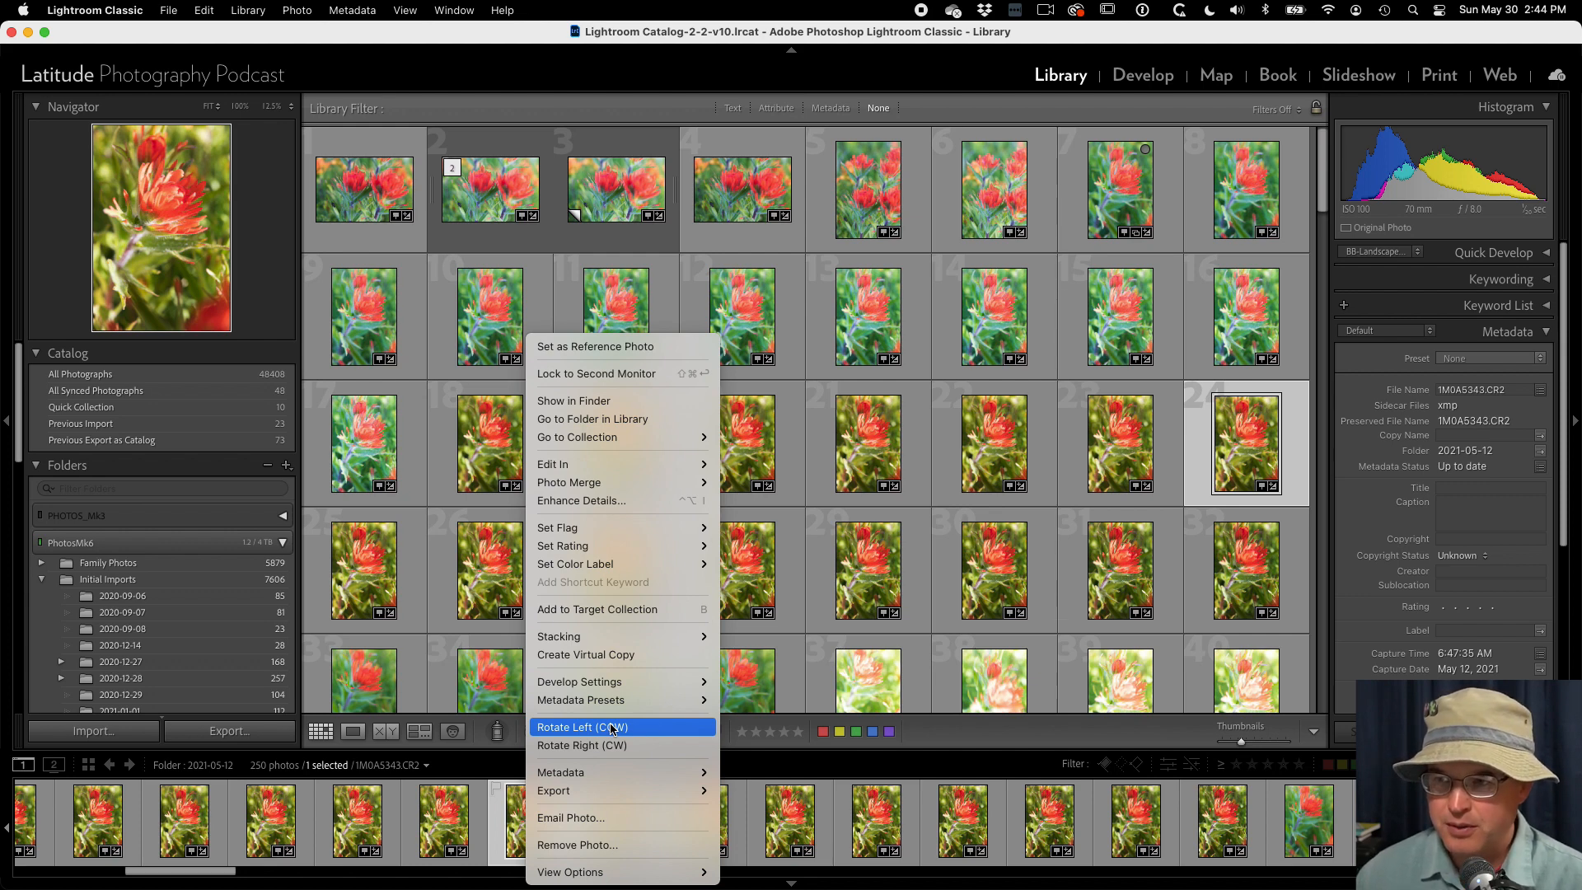
pyautogui.click(576, 402)
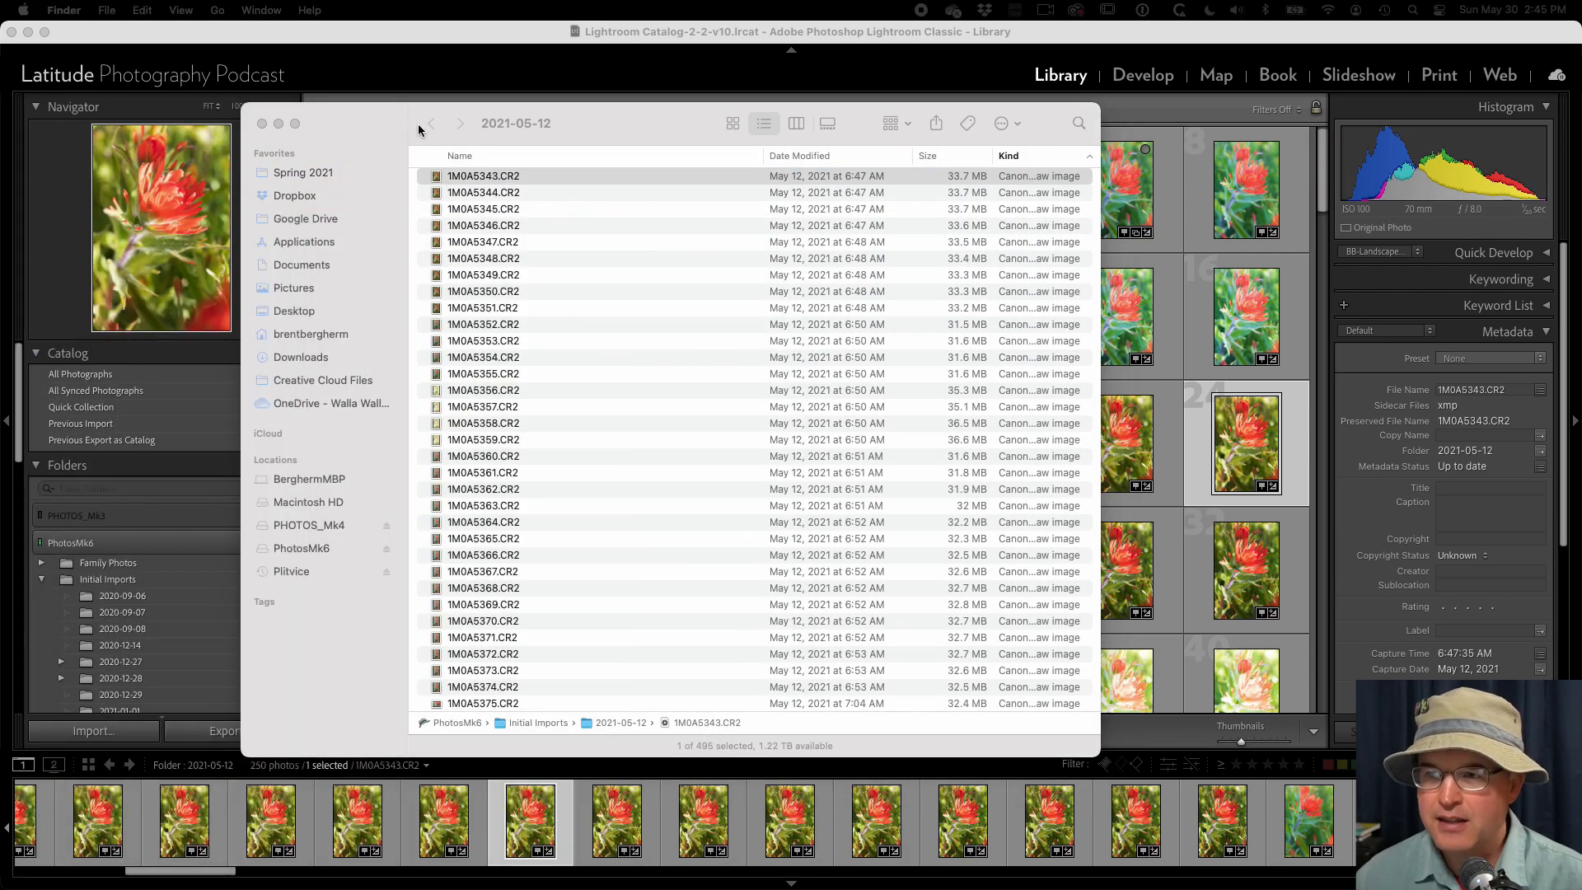
# Examine the 2021-05-12 folder's path and file list in Finder, and return to Lightroom Classic.
pyautogui.moveTo(593, 123); pyautogui.dragTo(530, 123)
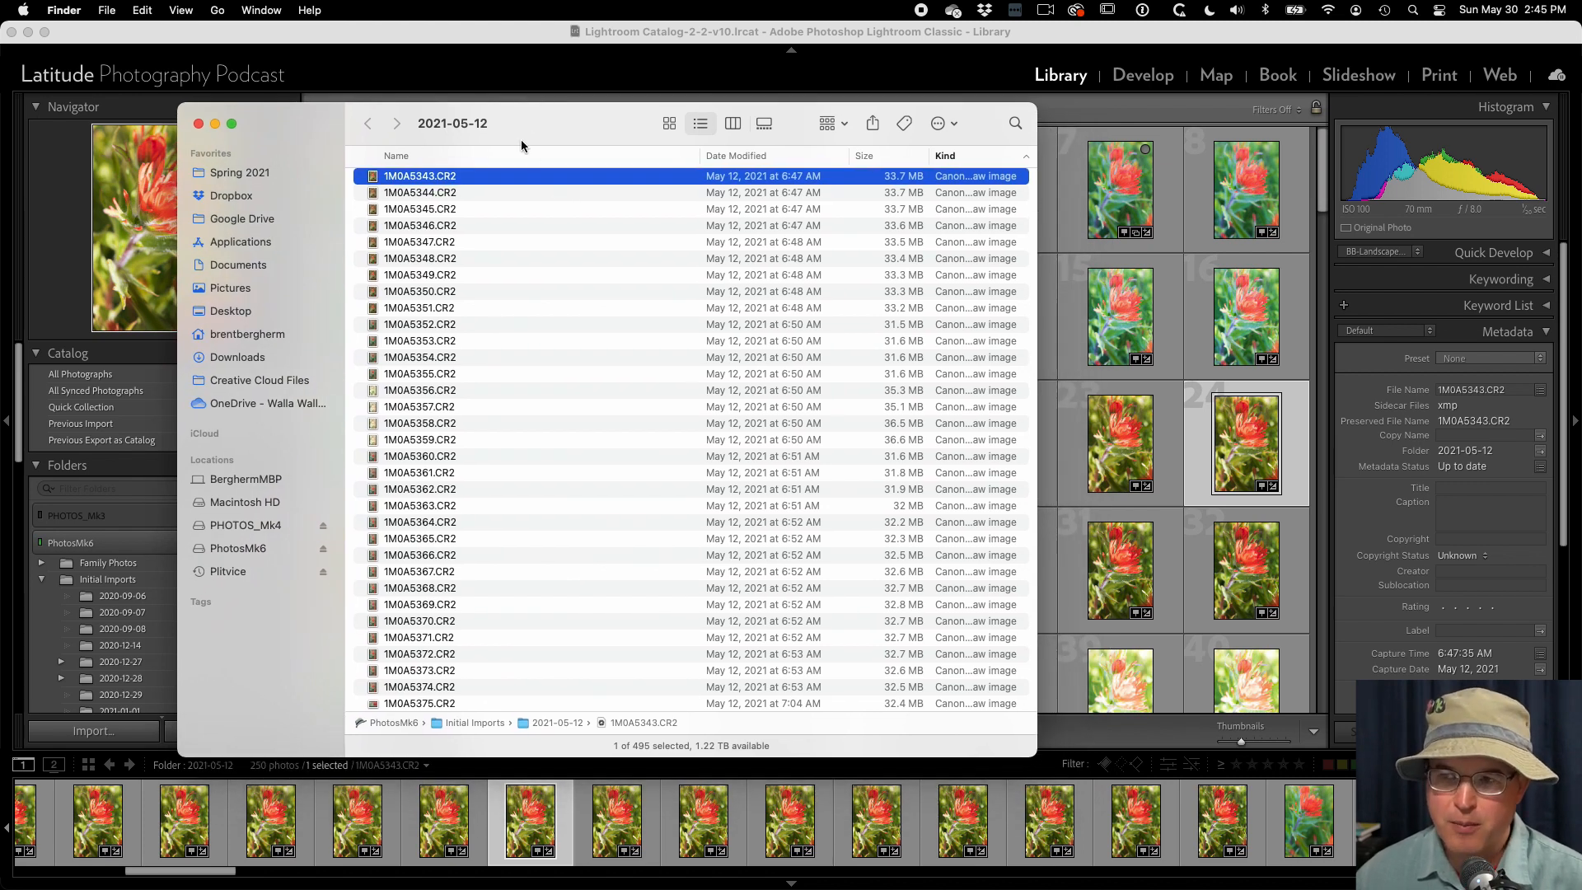
pyautogui.keyDown('super'); pyautogui.click(461, 125); pyautogui.keyUp('super')
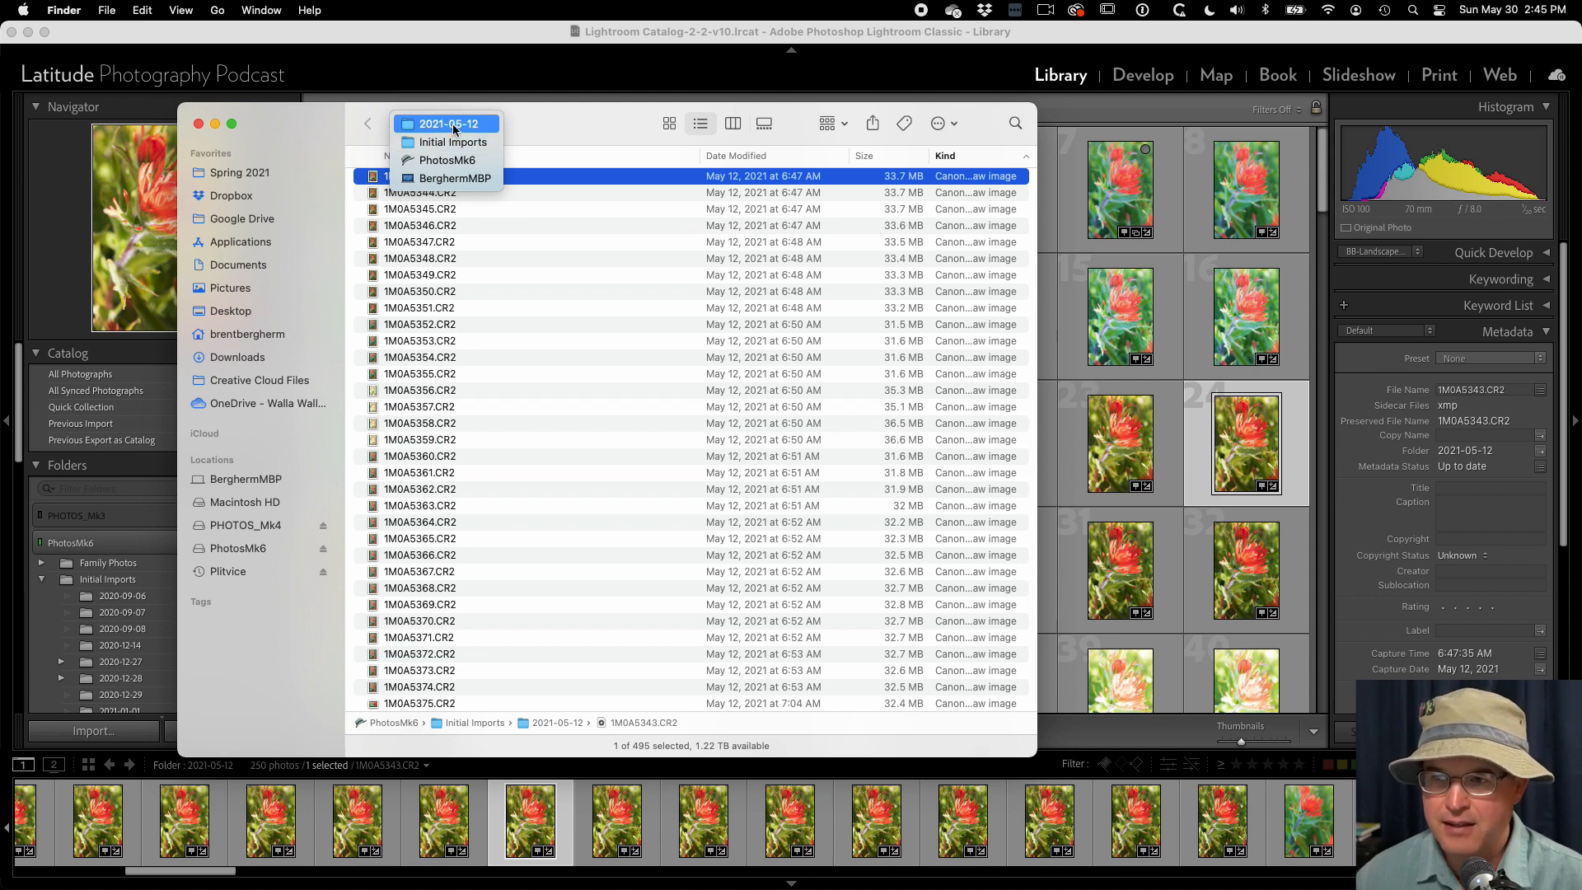
pyautogui.click(454, 129)
pyautogui.moveTo(323, 122); pyautogui.dragTo(628, 143)
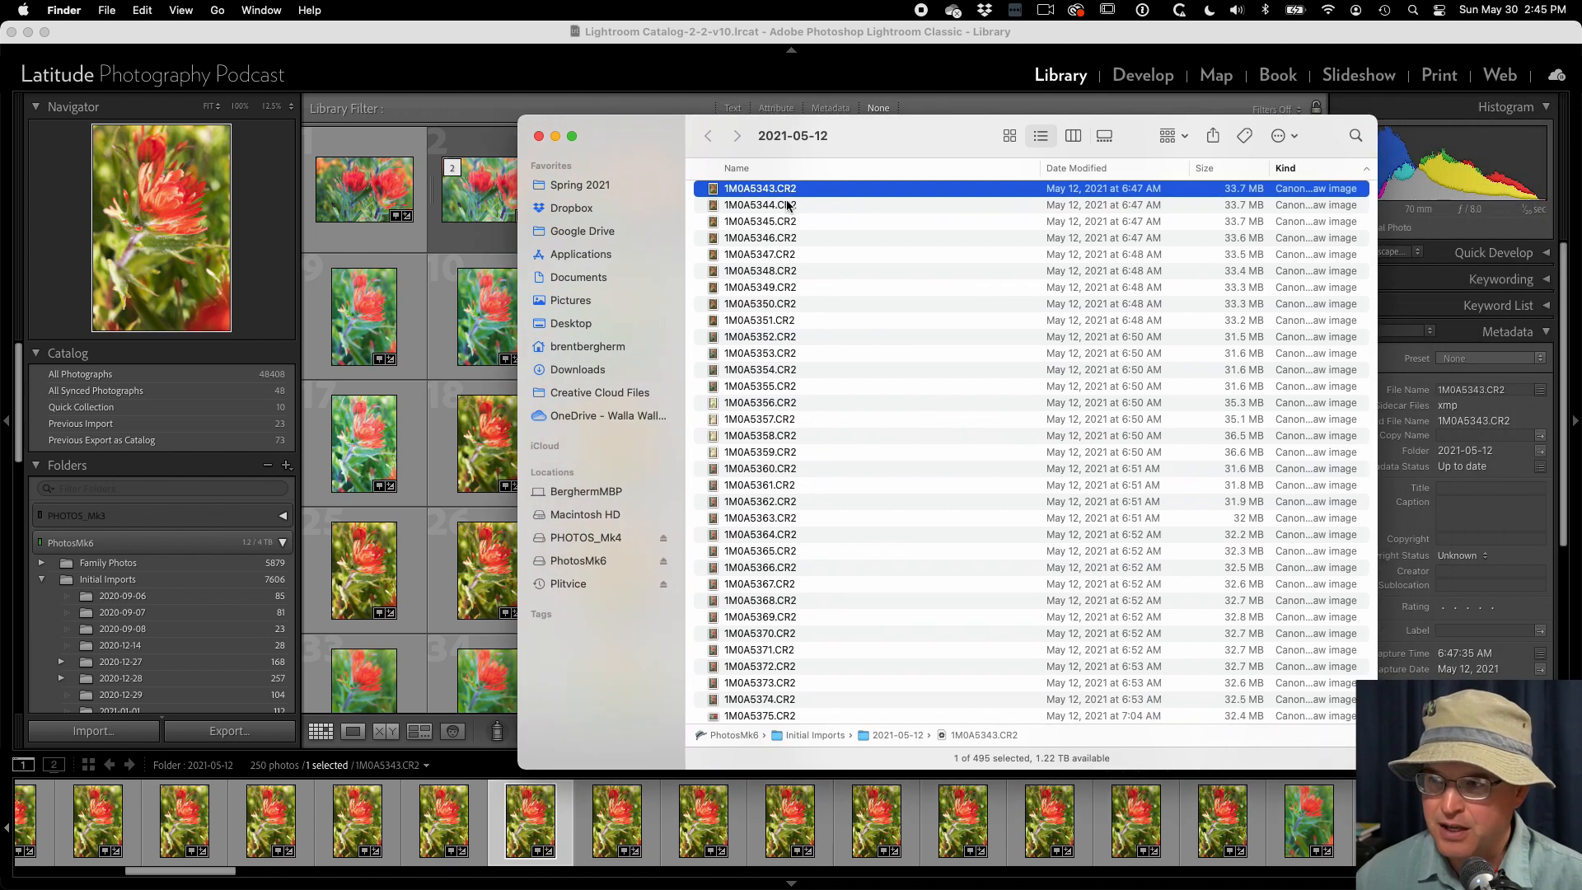
pyautogui.scroll(5, 786, 205)
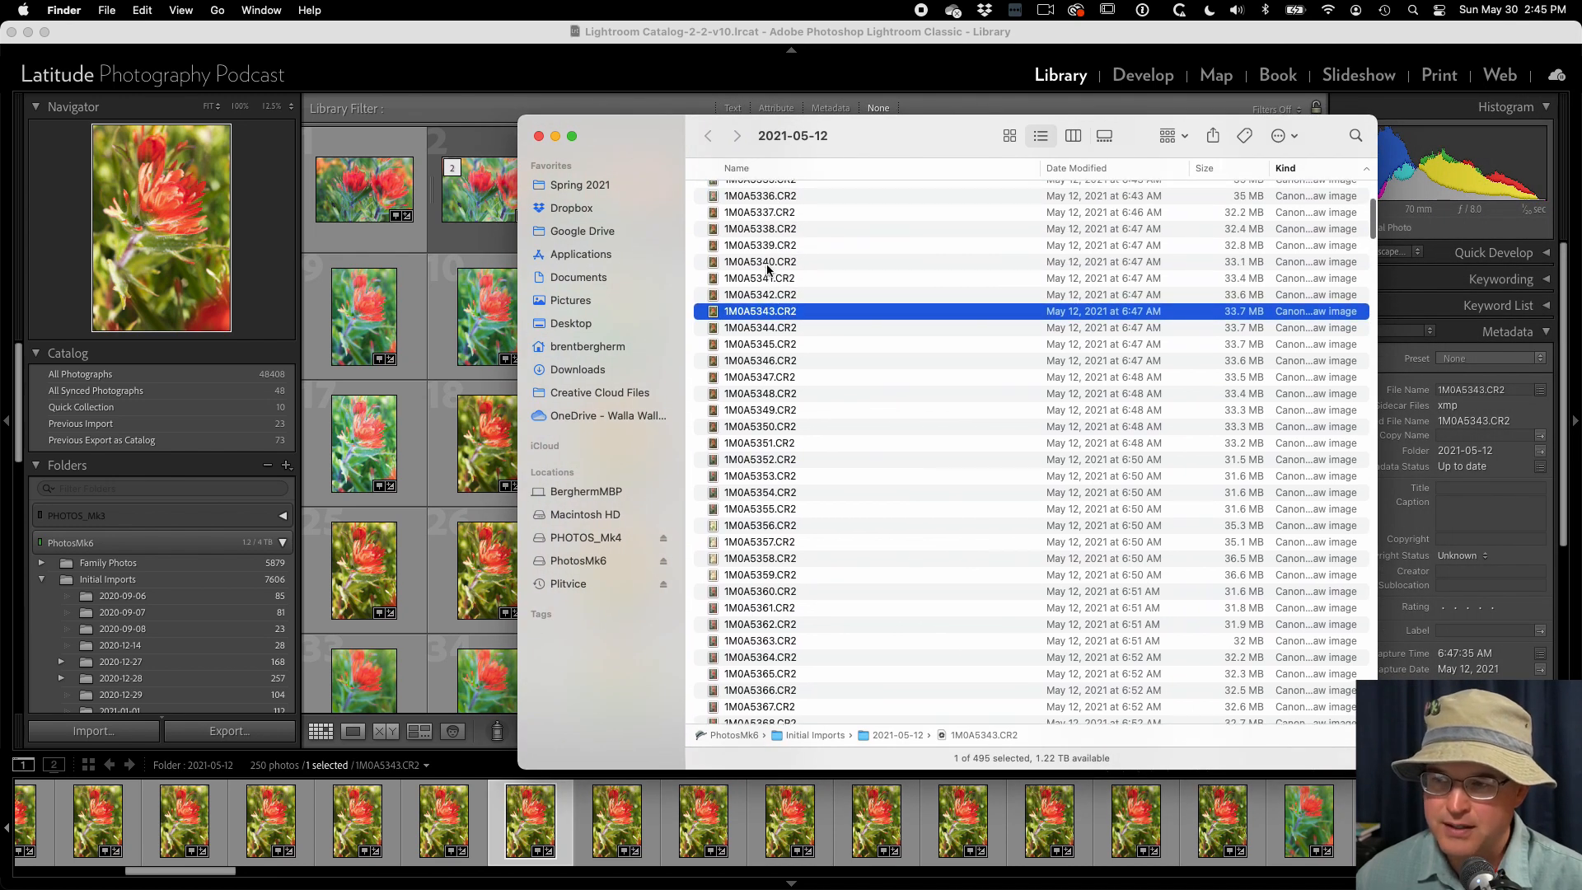
pyautogui.click(518, 828)
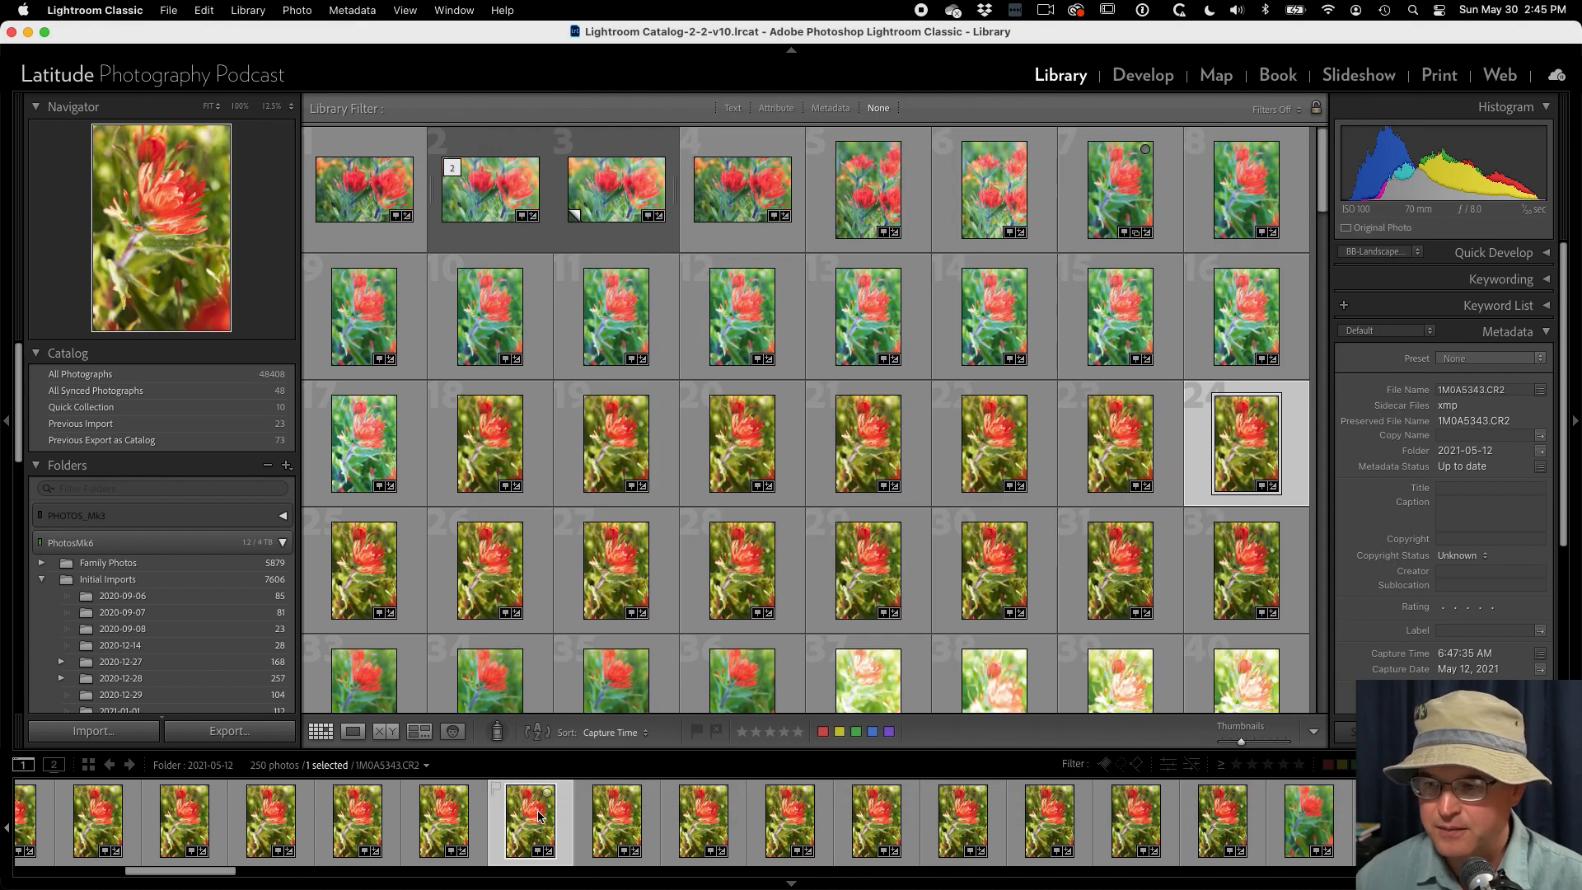
# Collapse the Navigator and Collections sections to leave more room for the folder list.
pyautogui.rightClick(540, 817)
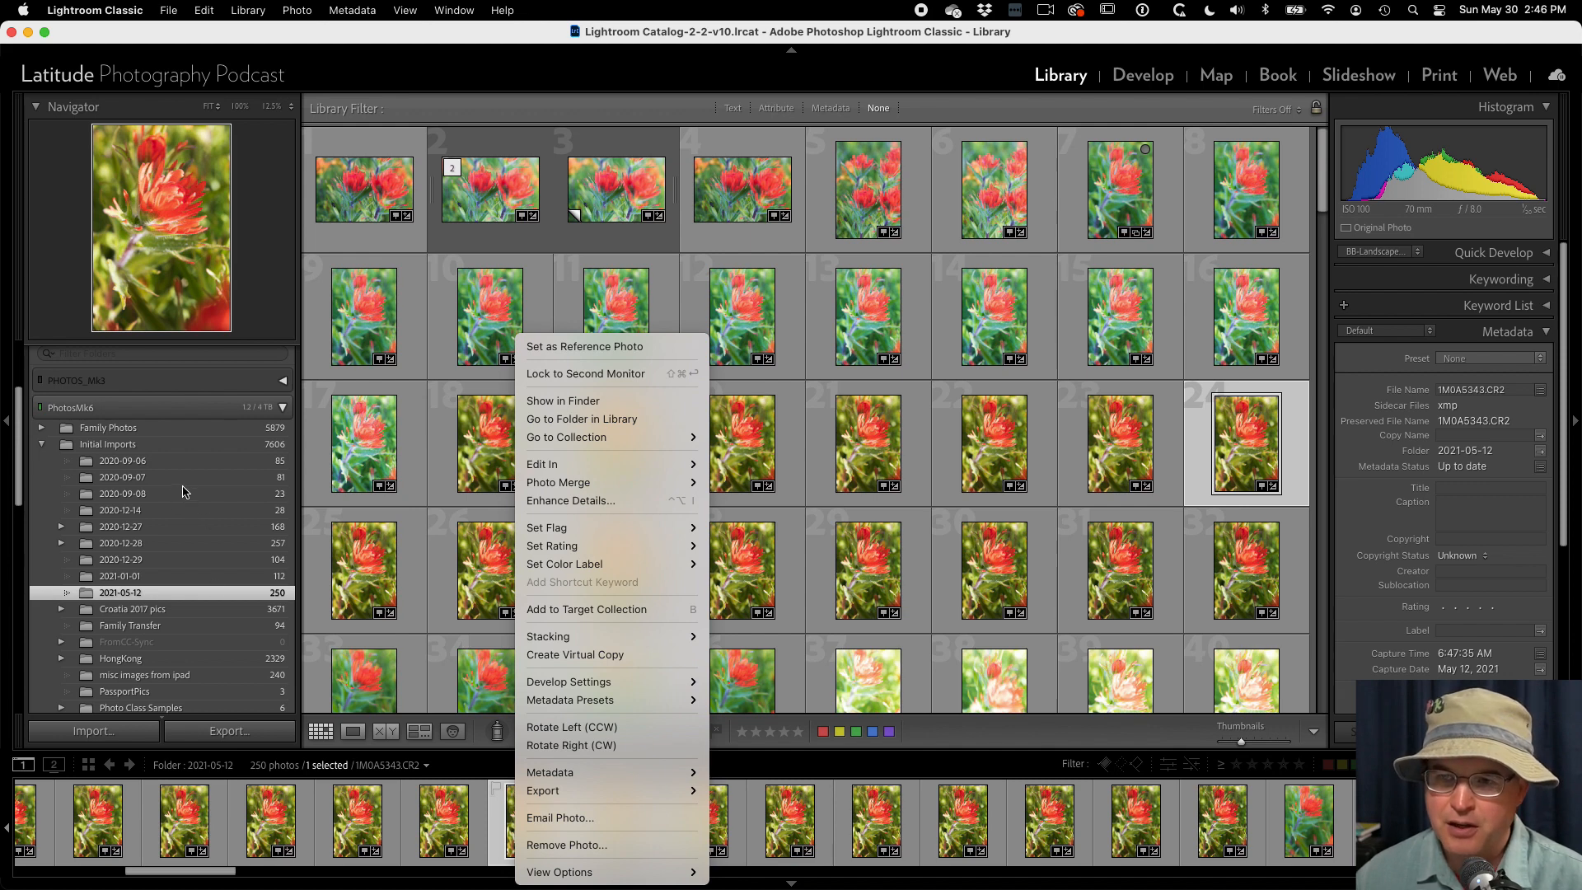
pyautogui.click(36, 109)
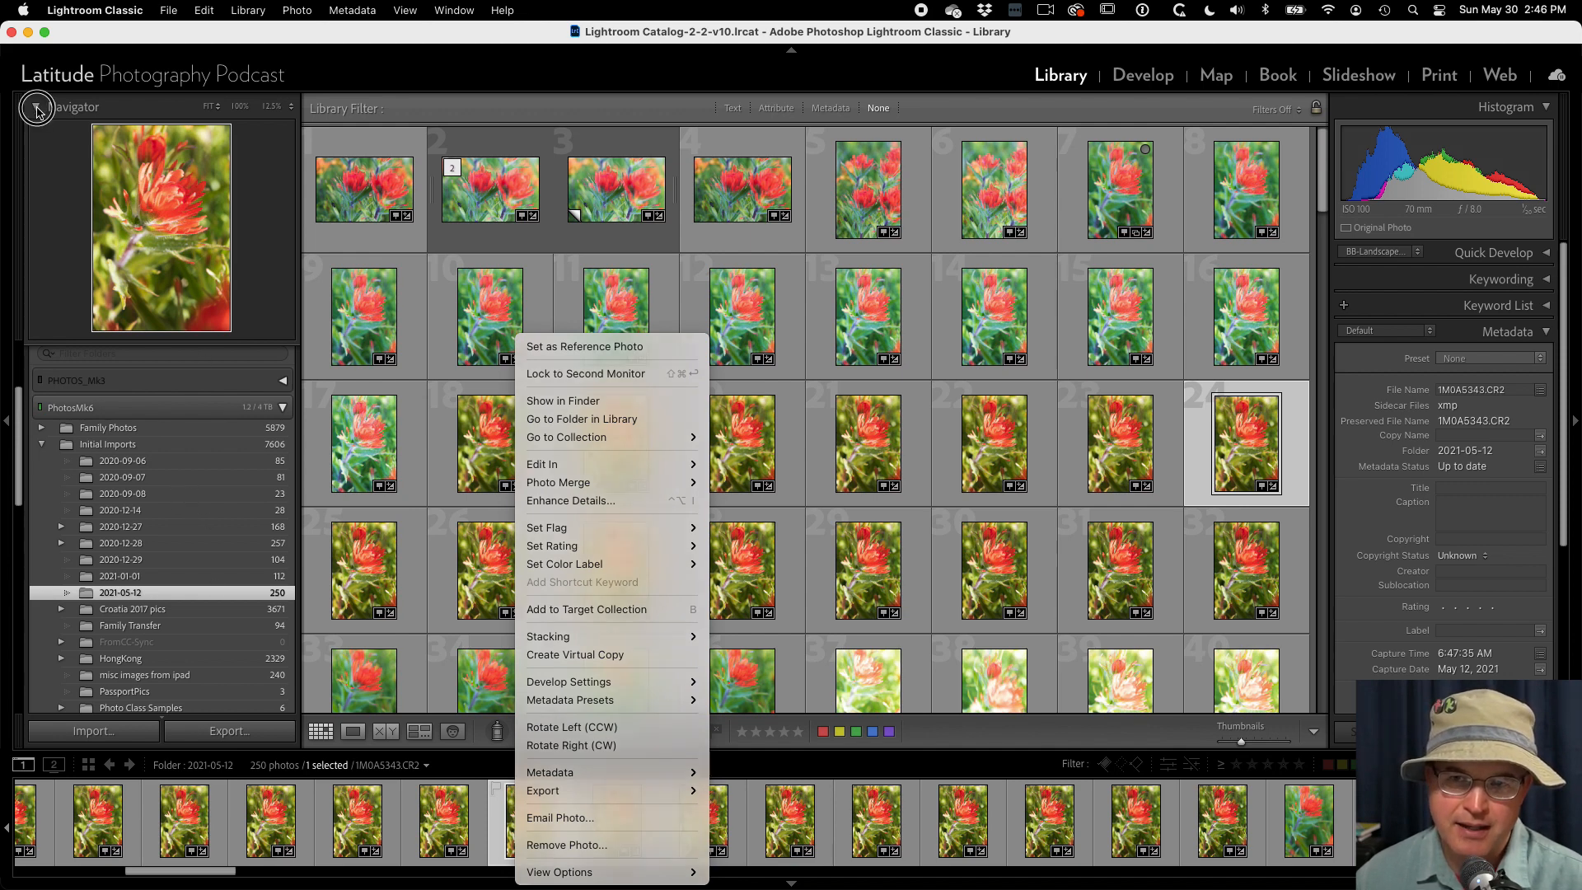
pyautogui.click(36, 110)
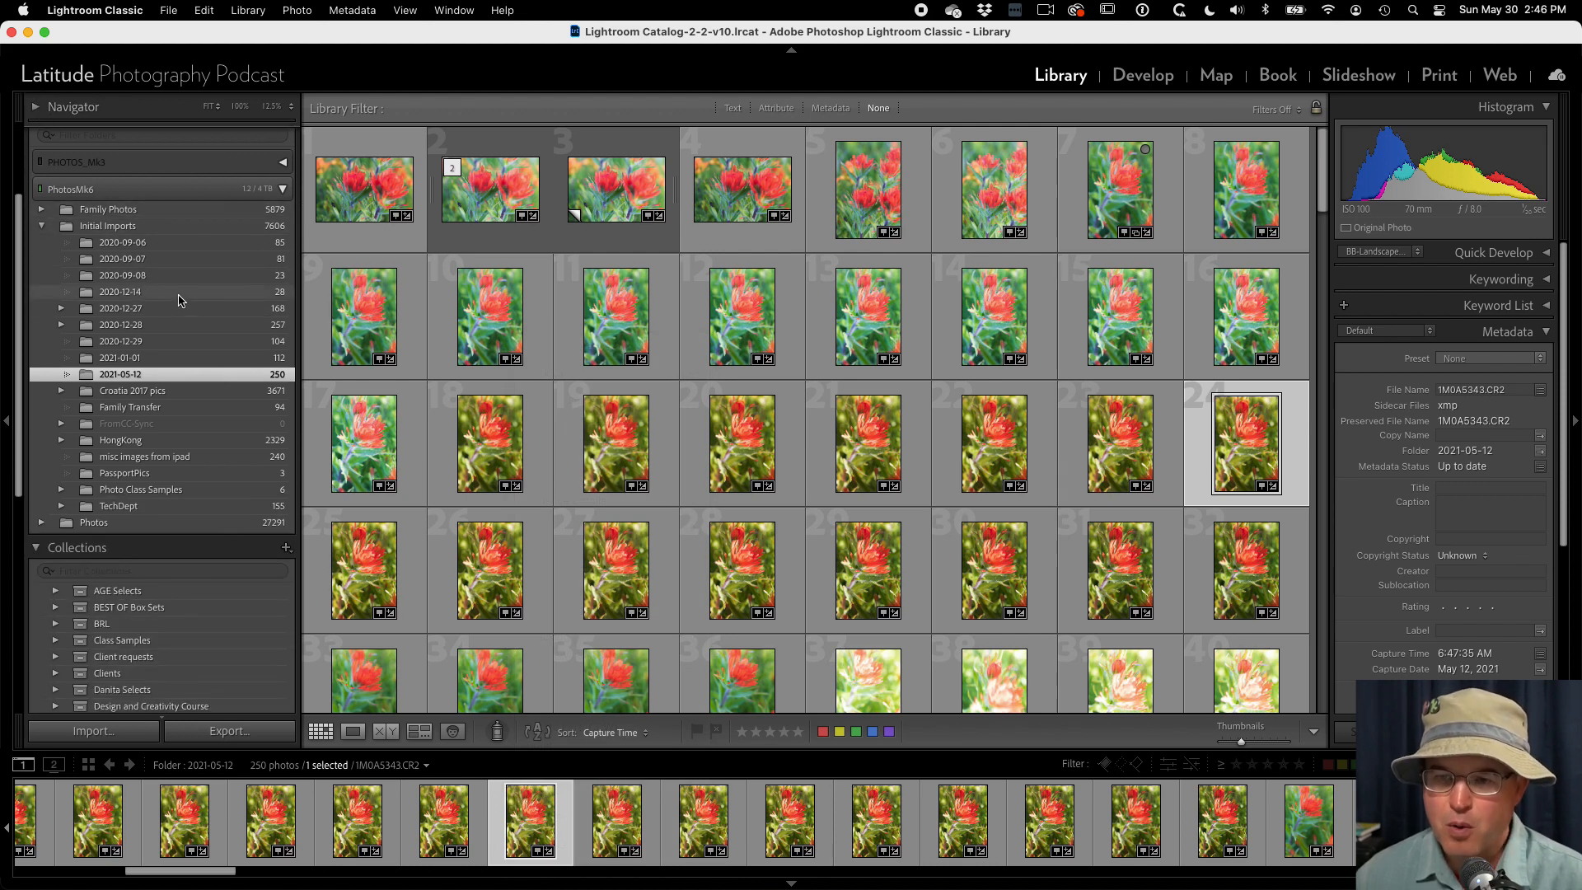
pyautogui.click(37, 548)
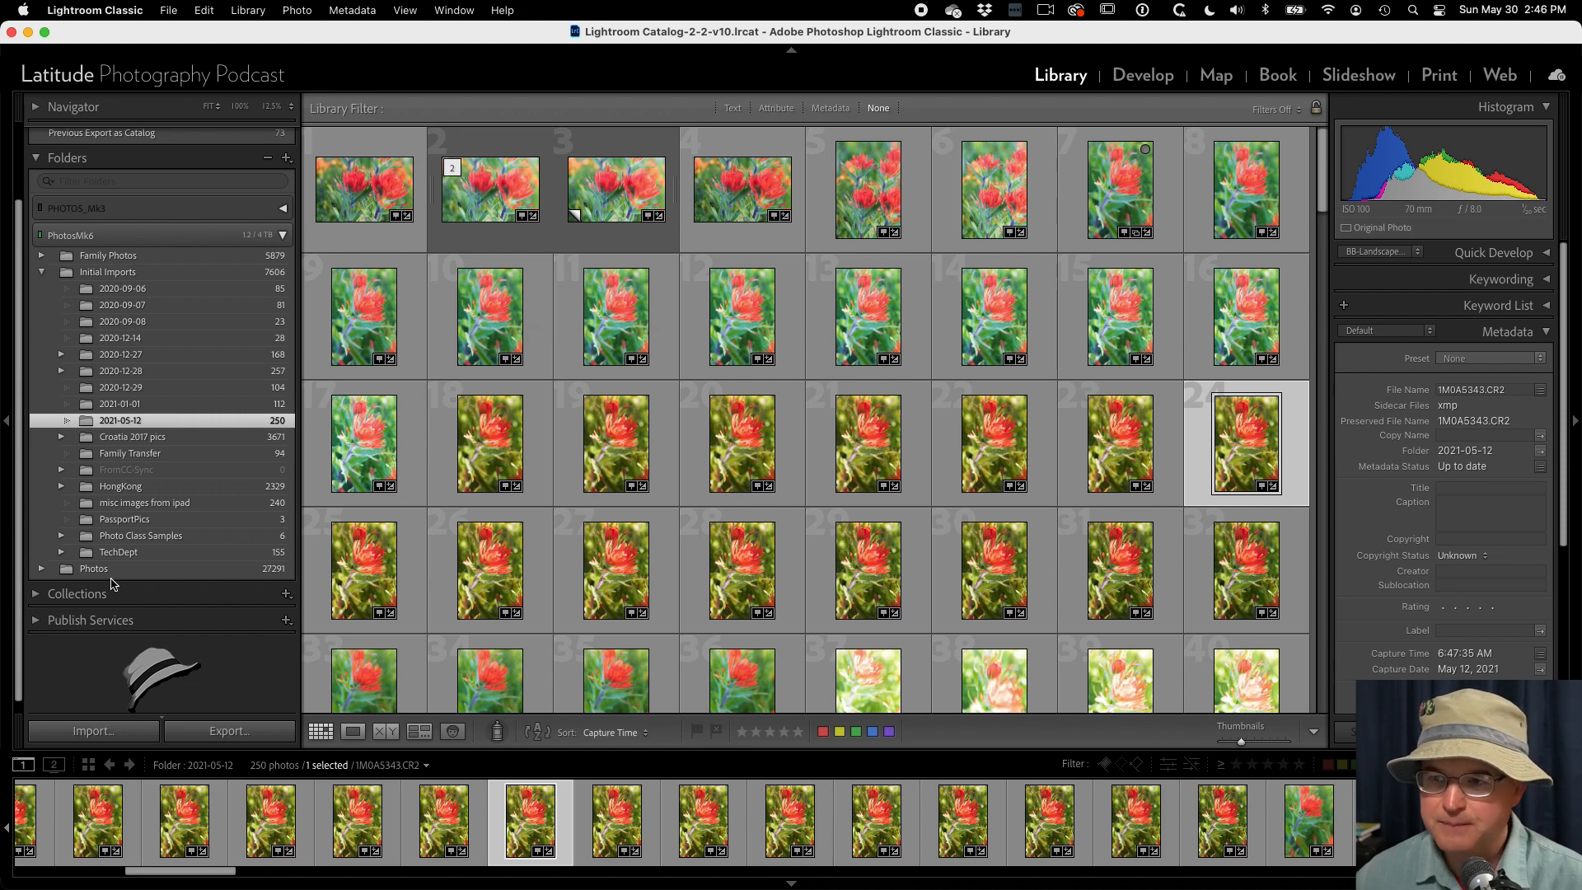
# Add photo 1M0A5342.CR2 to the target collection from the filmstrip and select that photo.
pyautogui.rightClick(533, 337)
pyautogui.moveTo(616, 440)
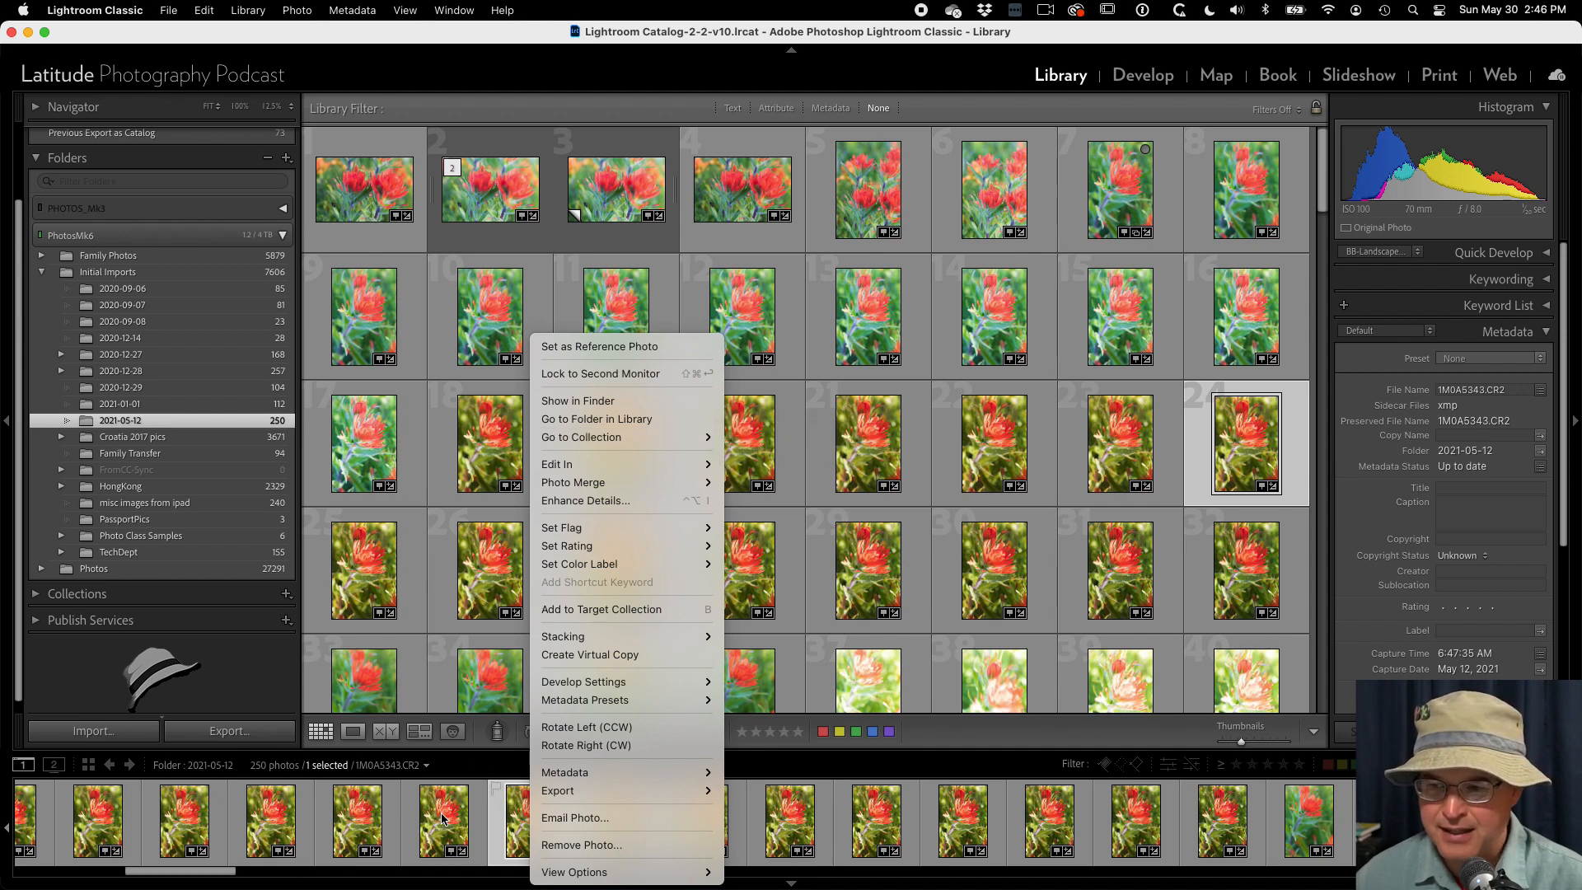
pyautogui.click(442, 818)
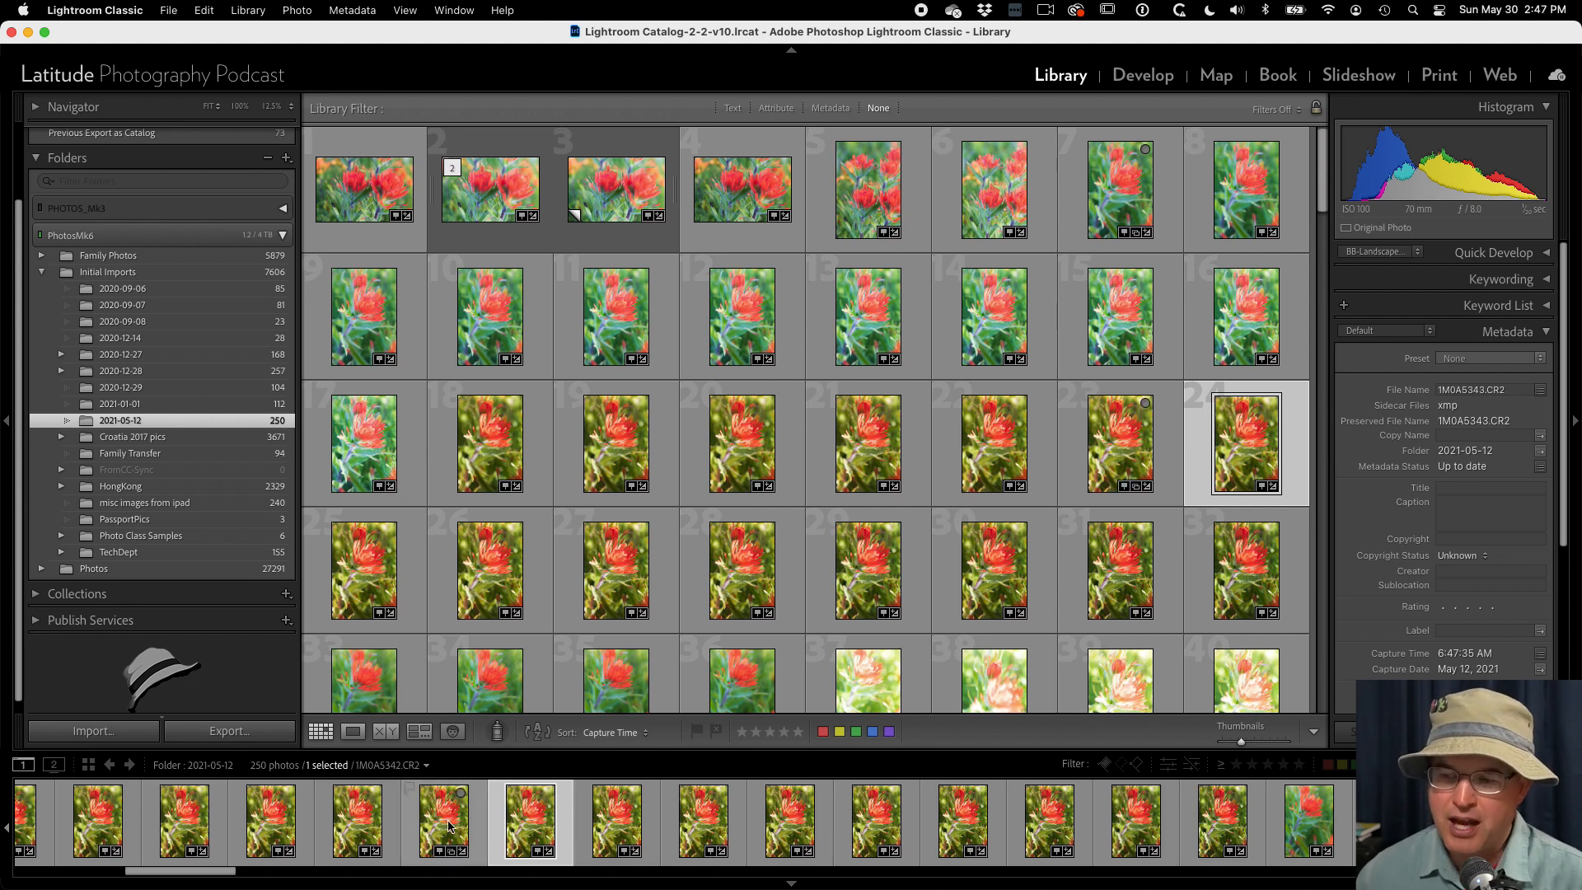
pyautogui.click(437, 819)
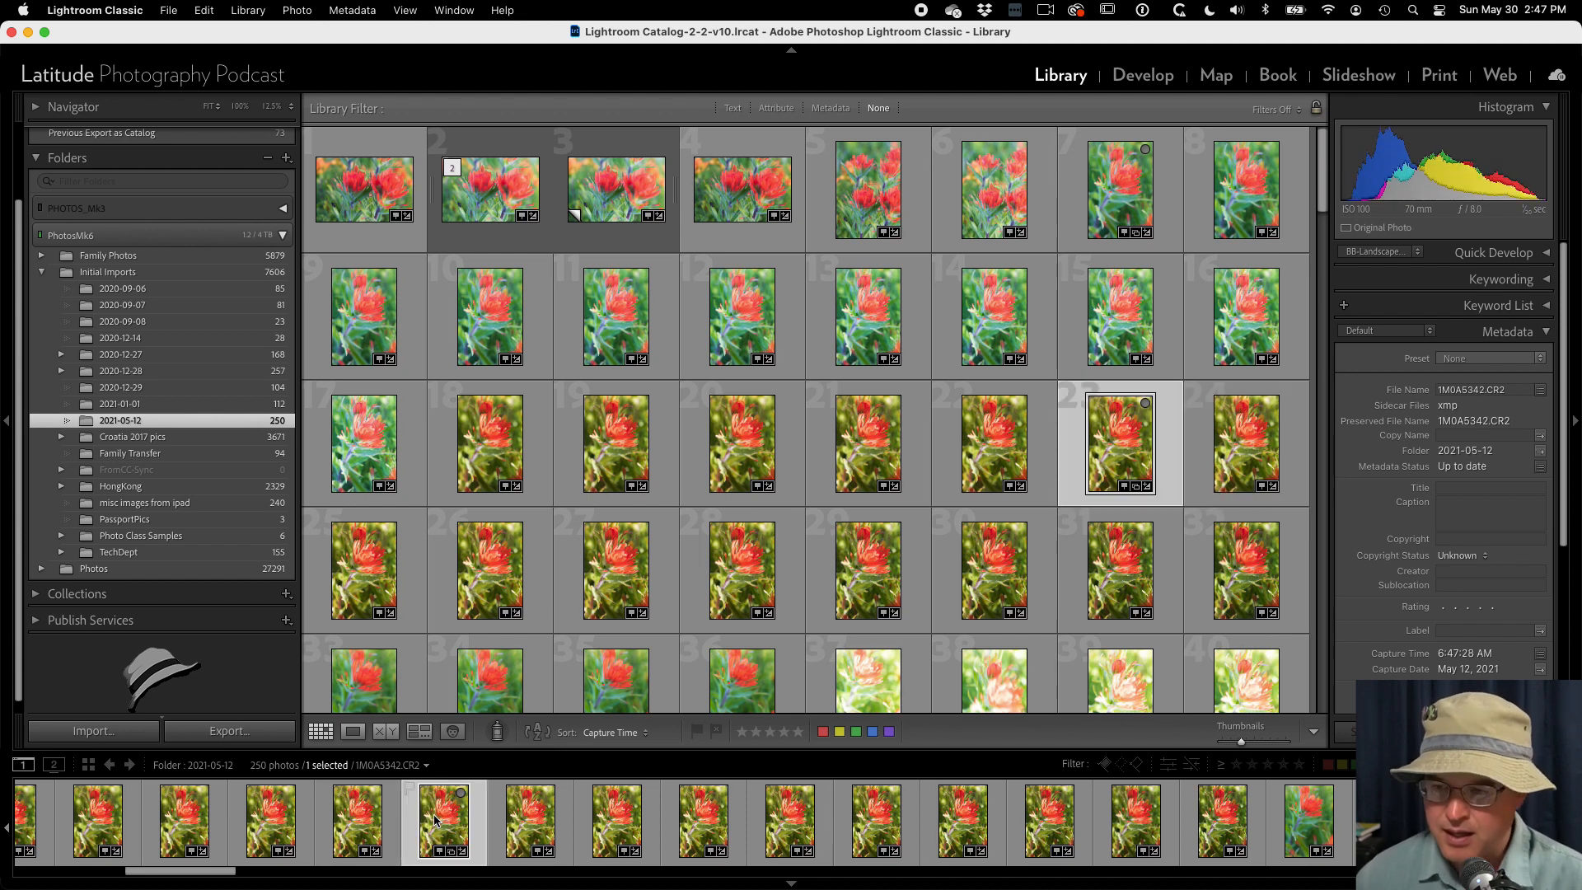
# Remove photo 1M0A5342.CR2 from the target collection March2020 and add it back, repeating the toggle once more.
pyautogui.press('b')
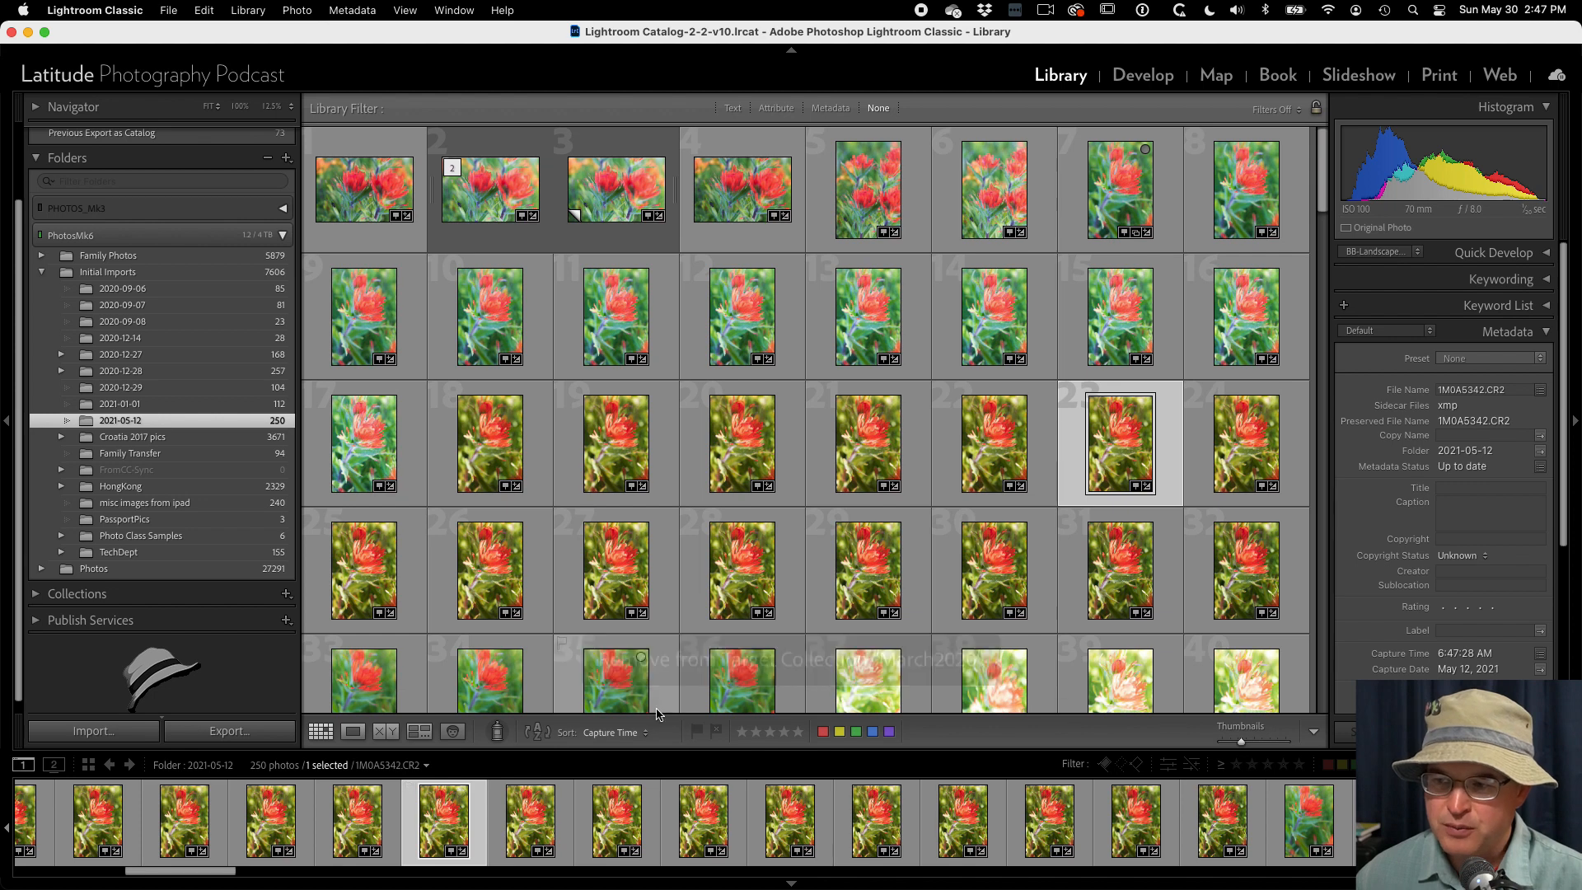
pyautogui.press('b')
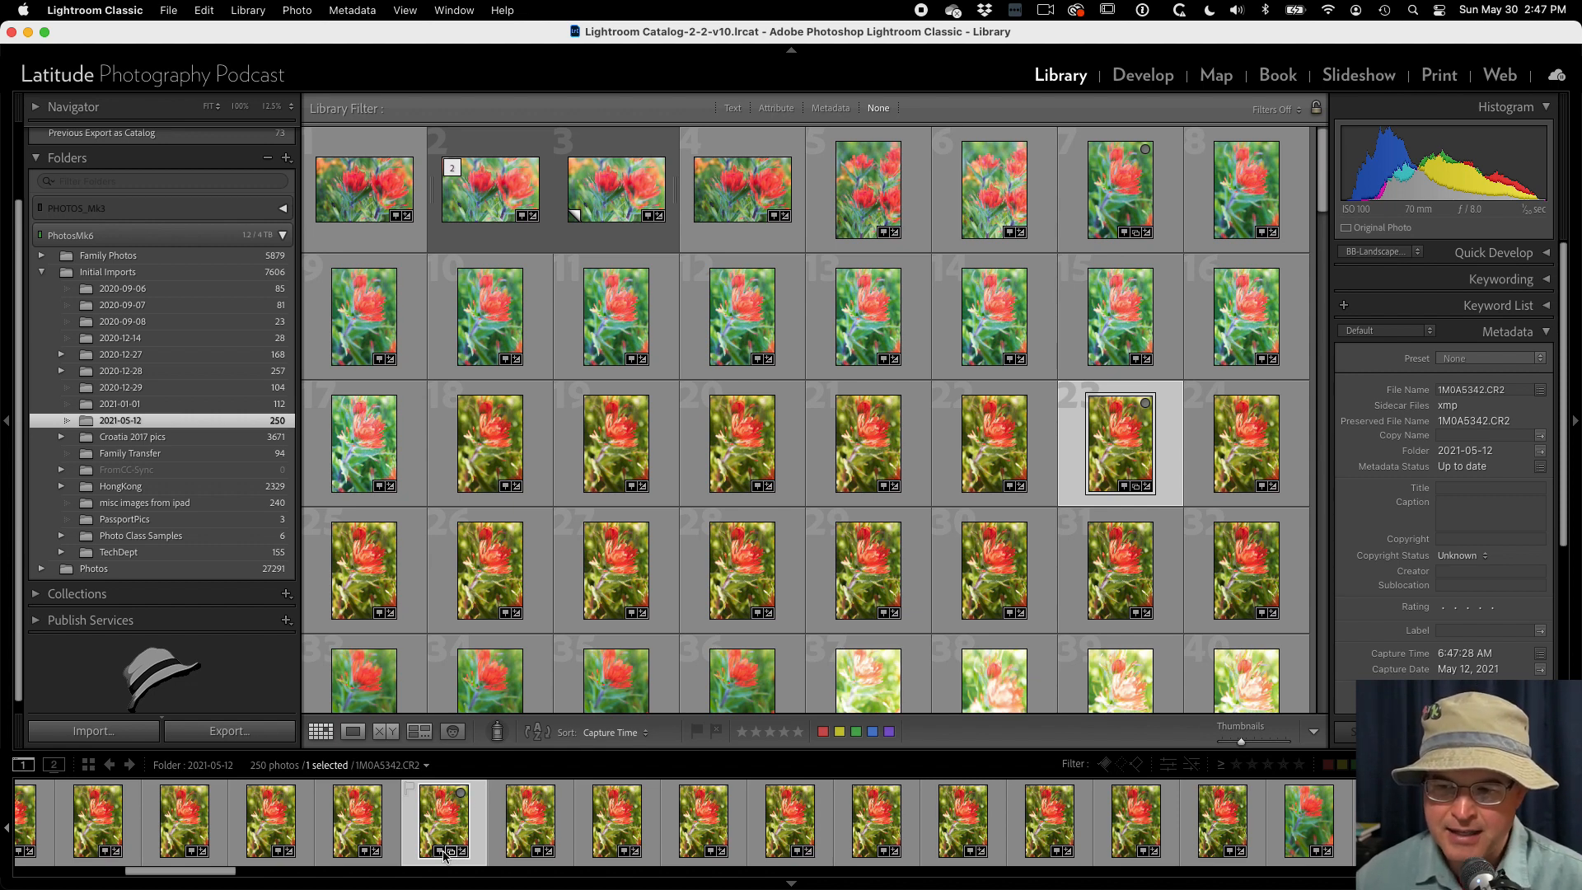
pyautogui.moveTo(442, 855)
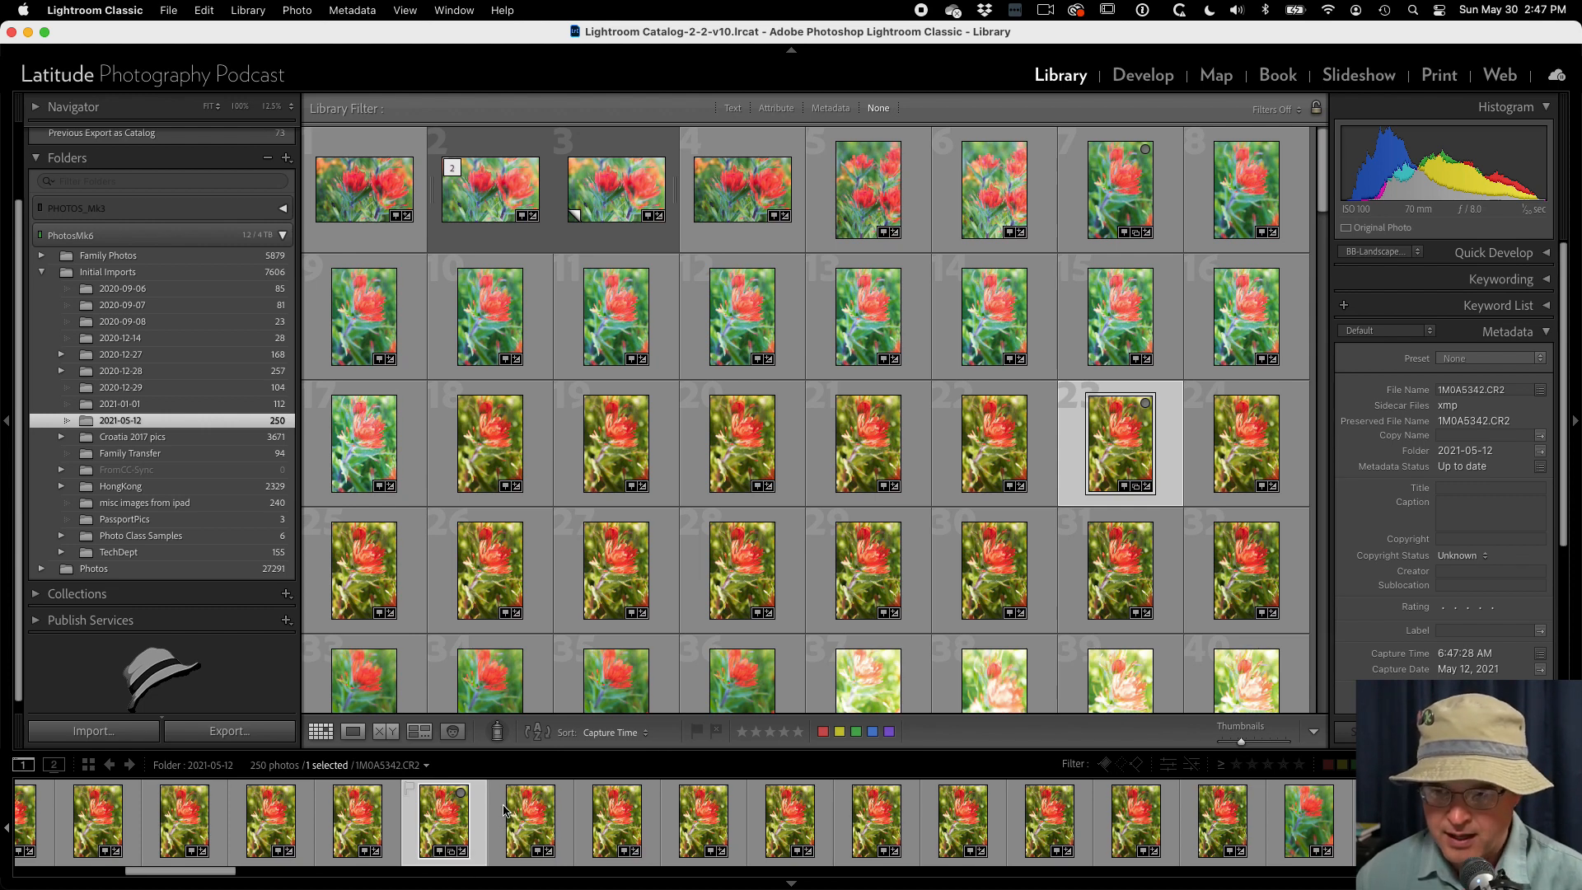
pyautogui.press('b')
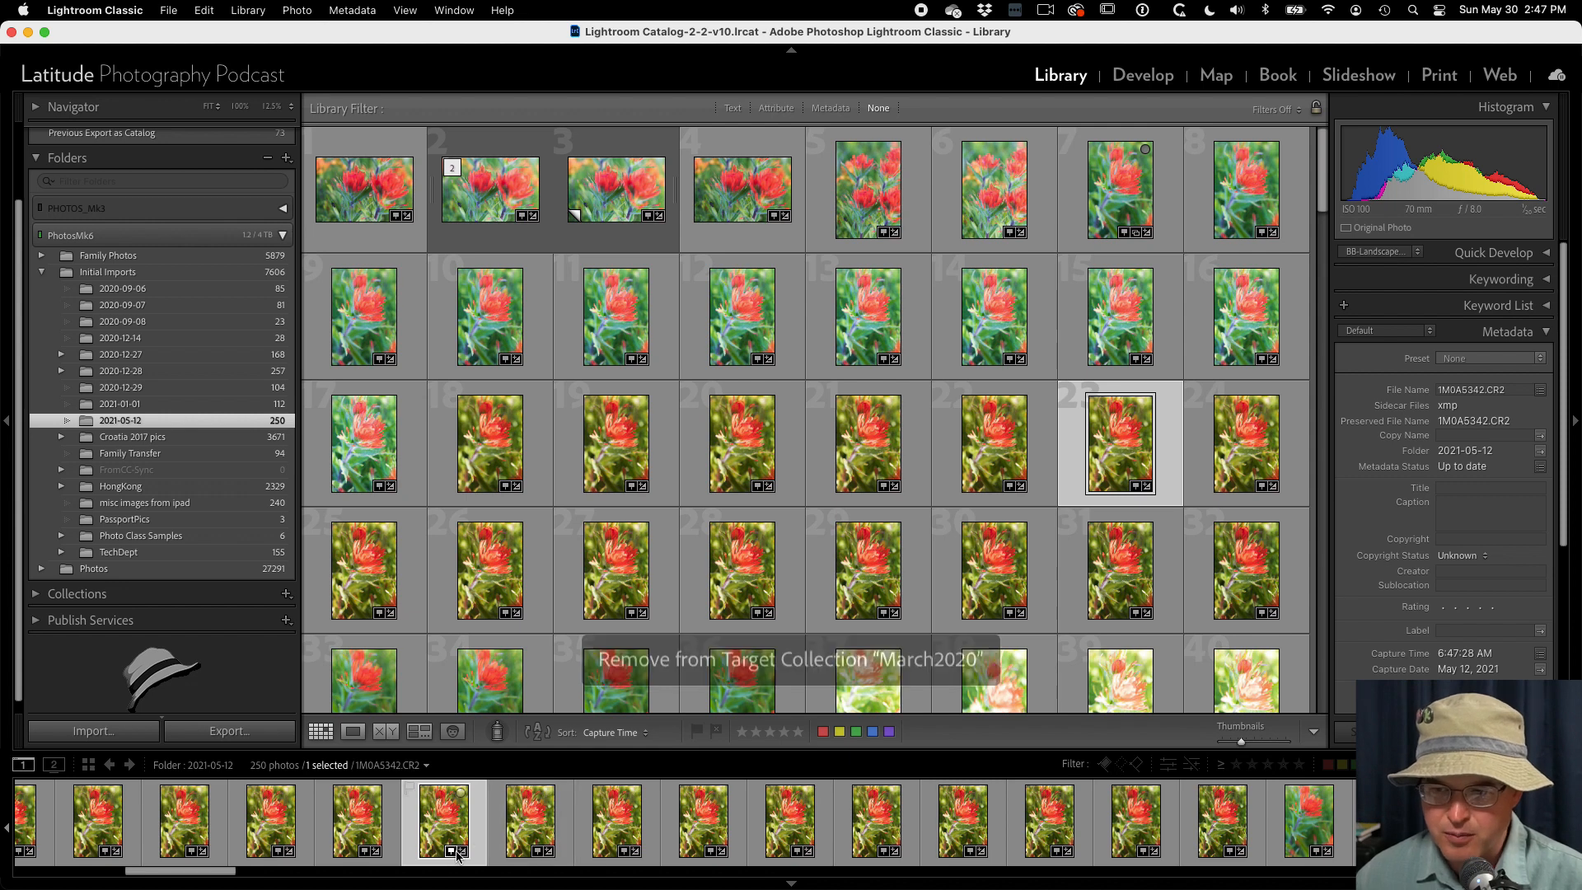
pyautogui.press('b')
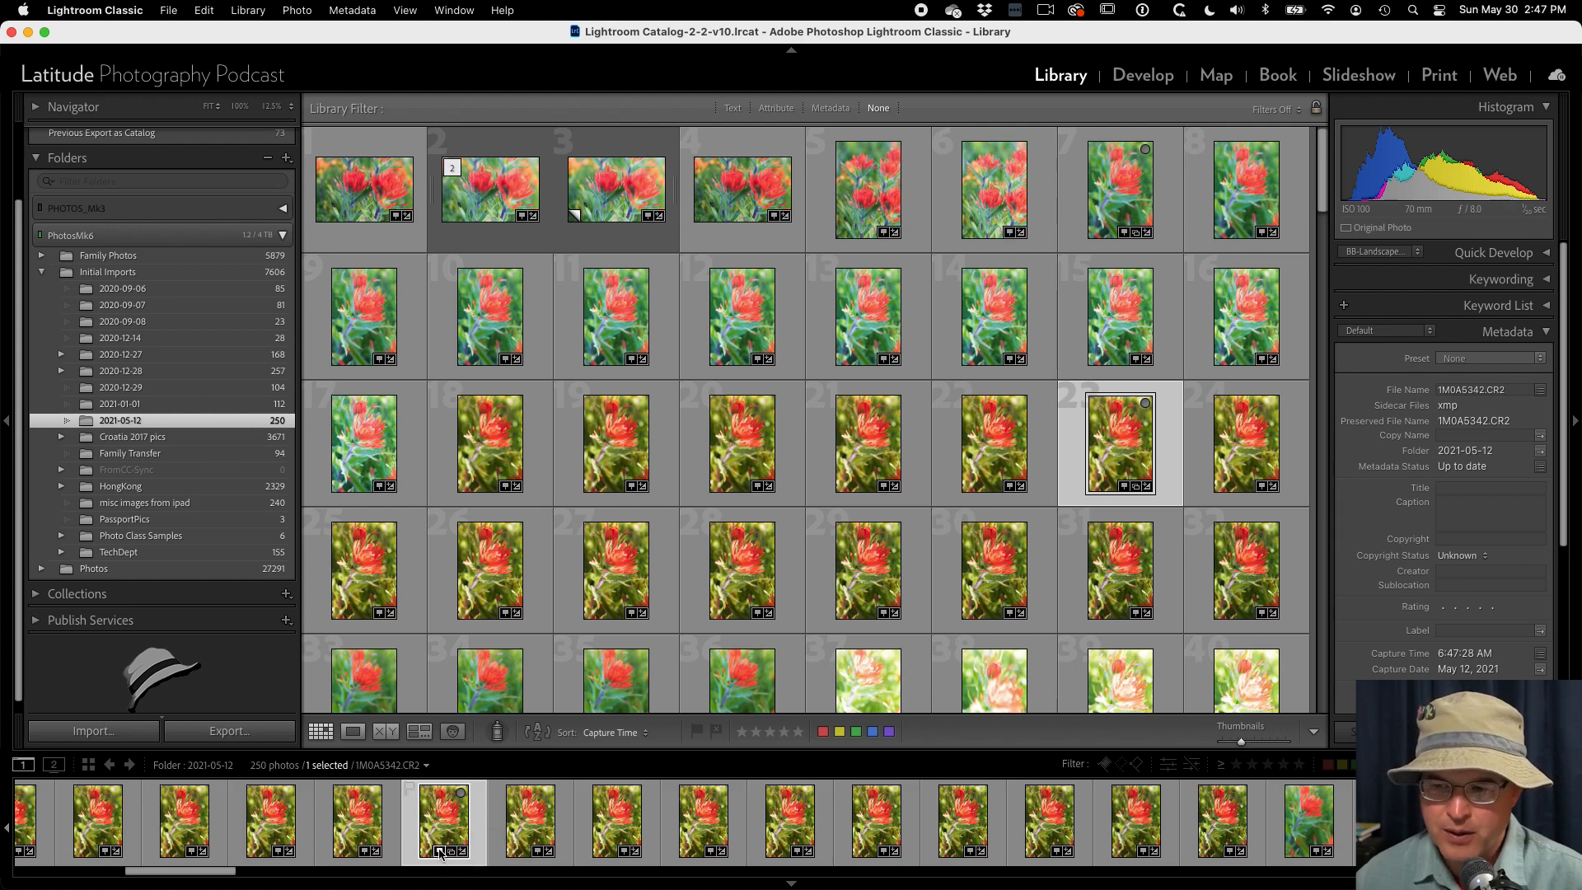
# View photo 1M0A5342.CR2's location in the Map module and open it in Develop before returning to the Library grid.
pyautogui.press('super+alt+3')
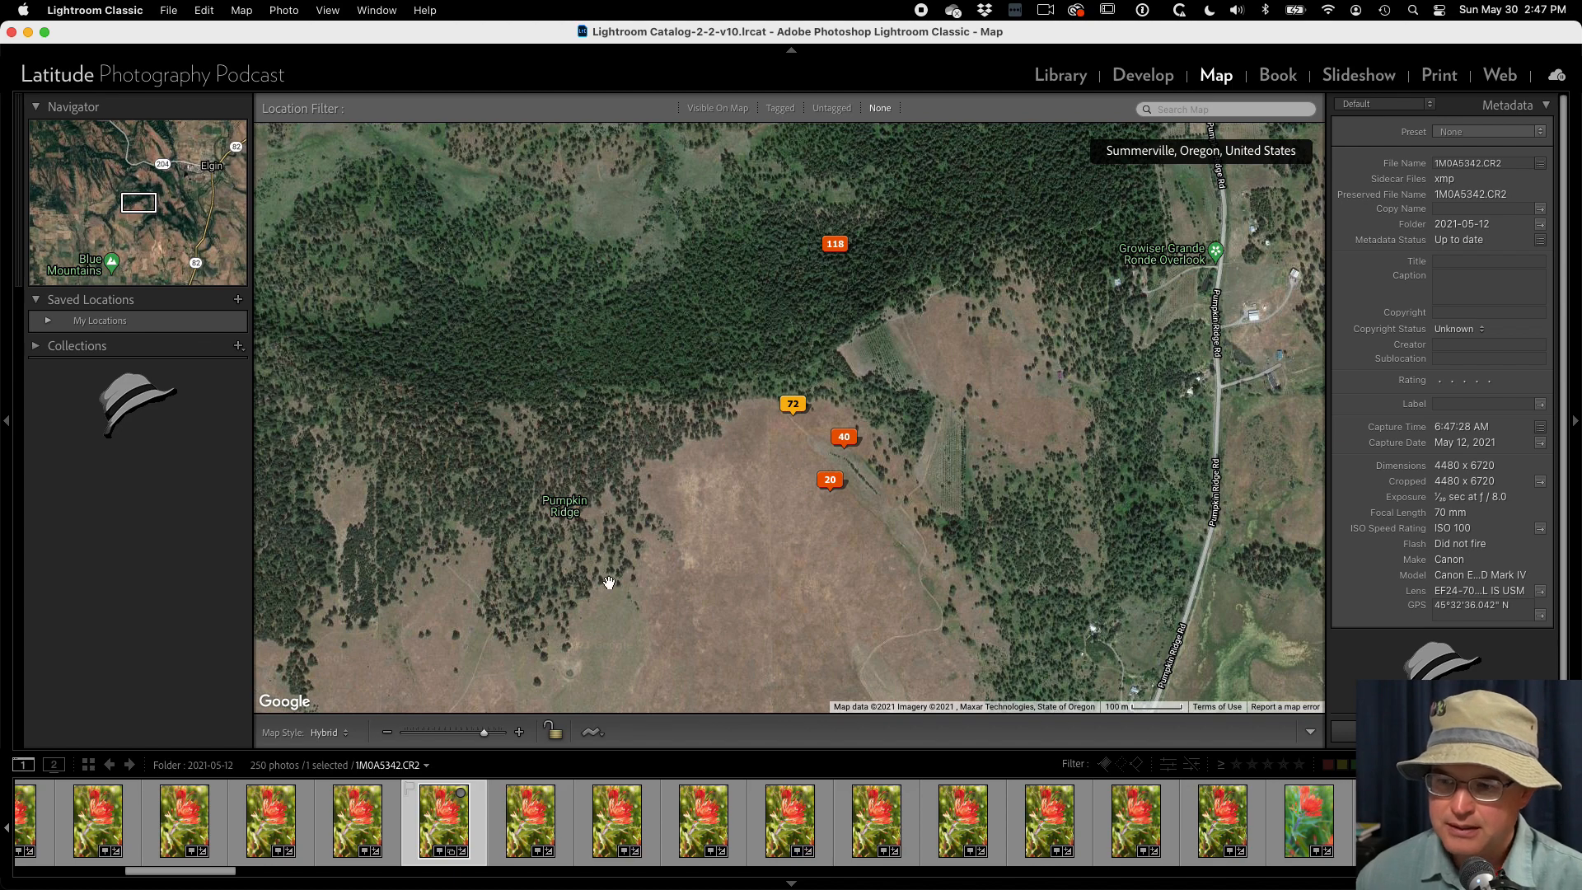
pyautogui.click(461, 852)
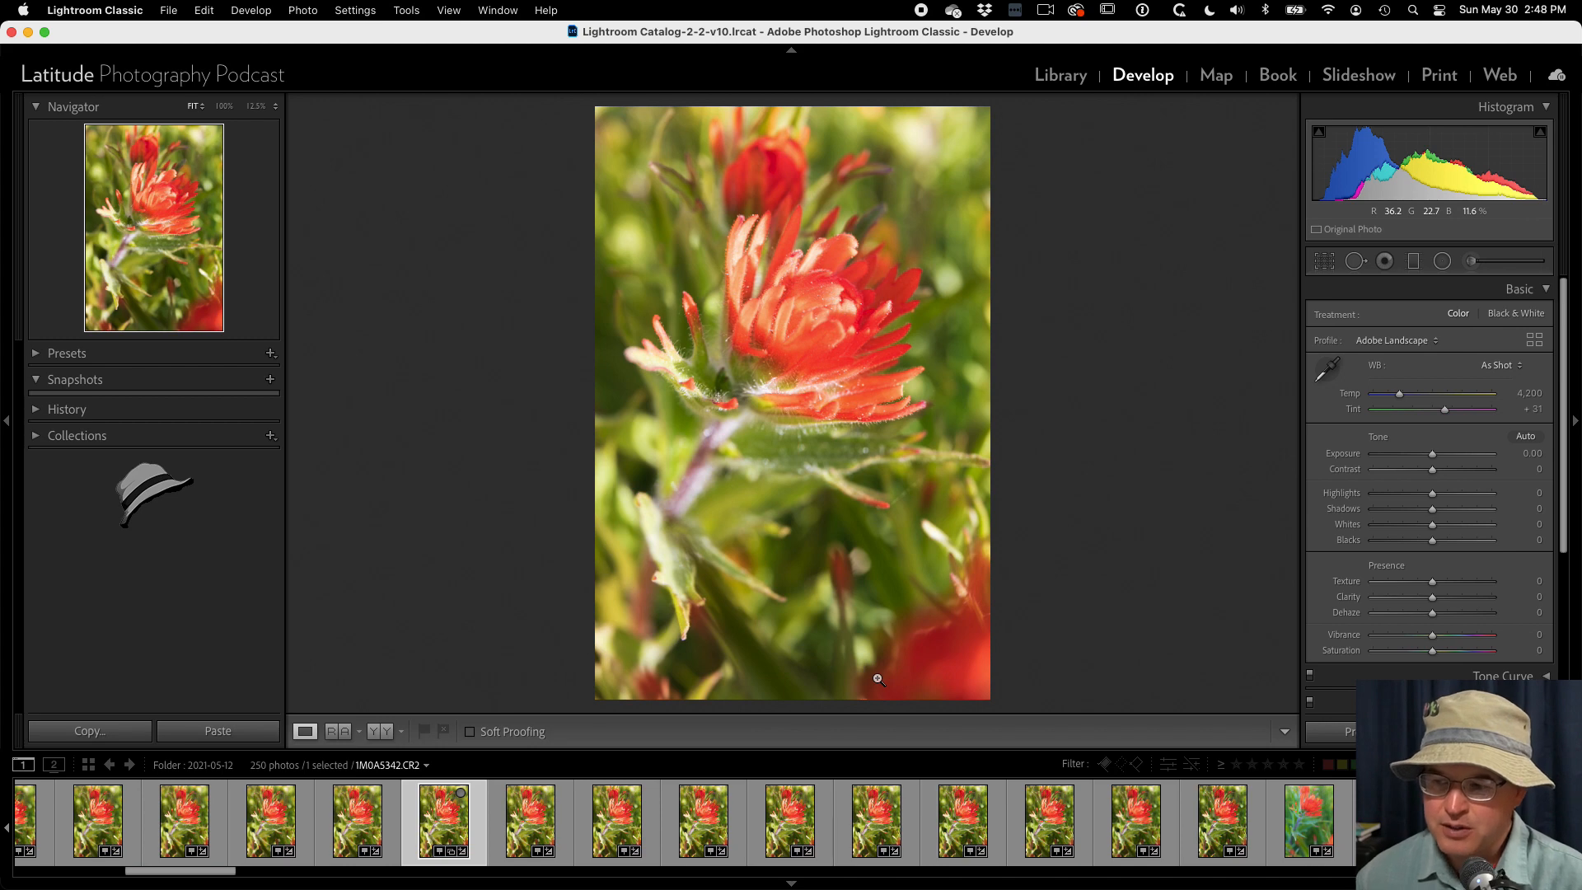
pyautogui.click(1060, 74)
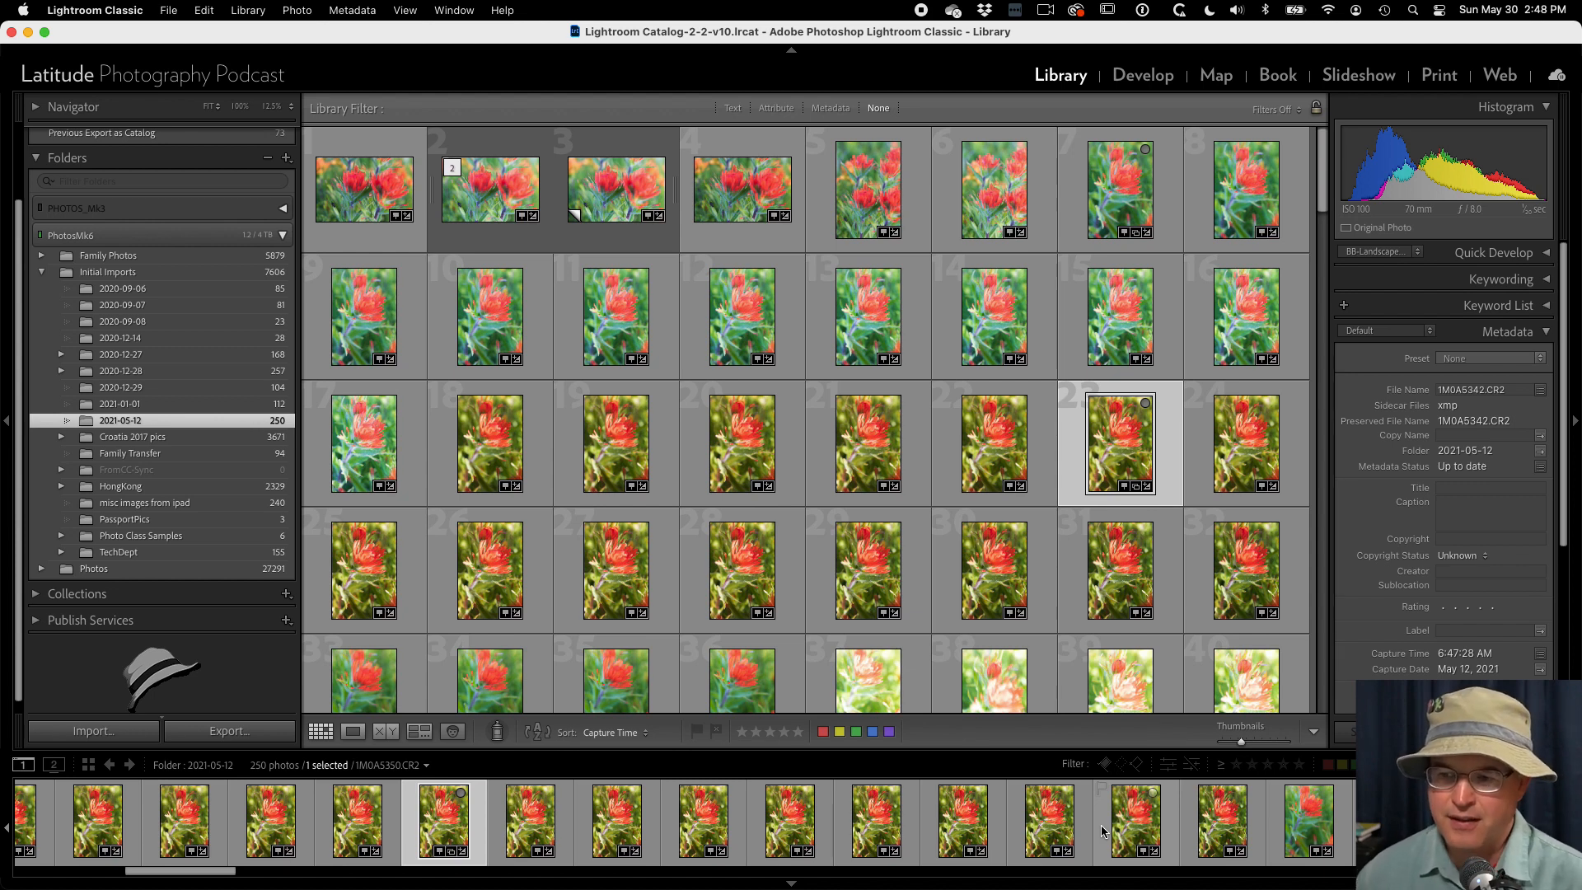
# Review the external editing options offered for photo 1M0A5342.CR2 without choosing one.
pyautogui.rightClick(439, 824)
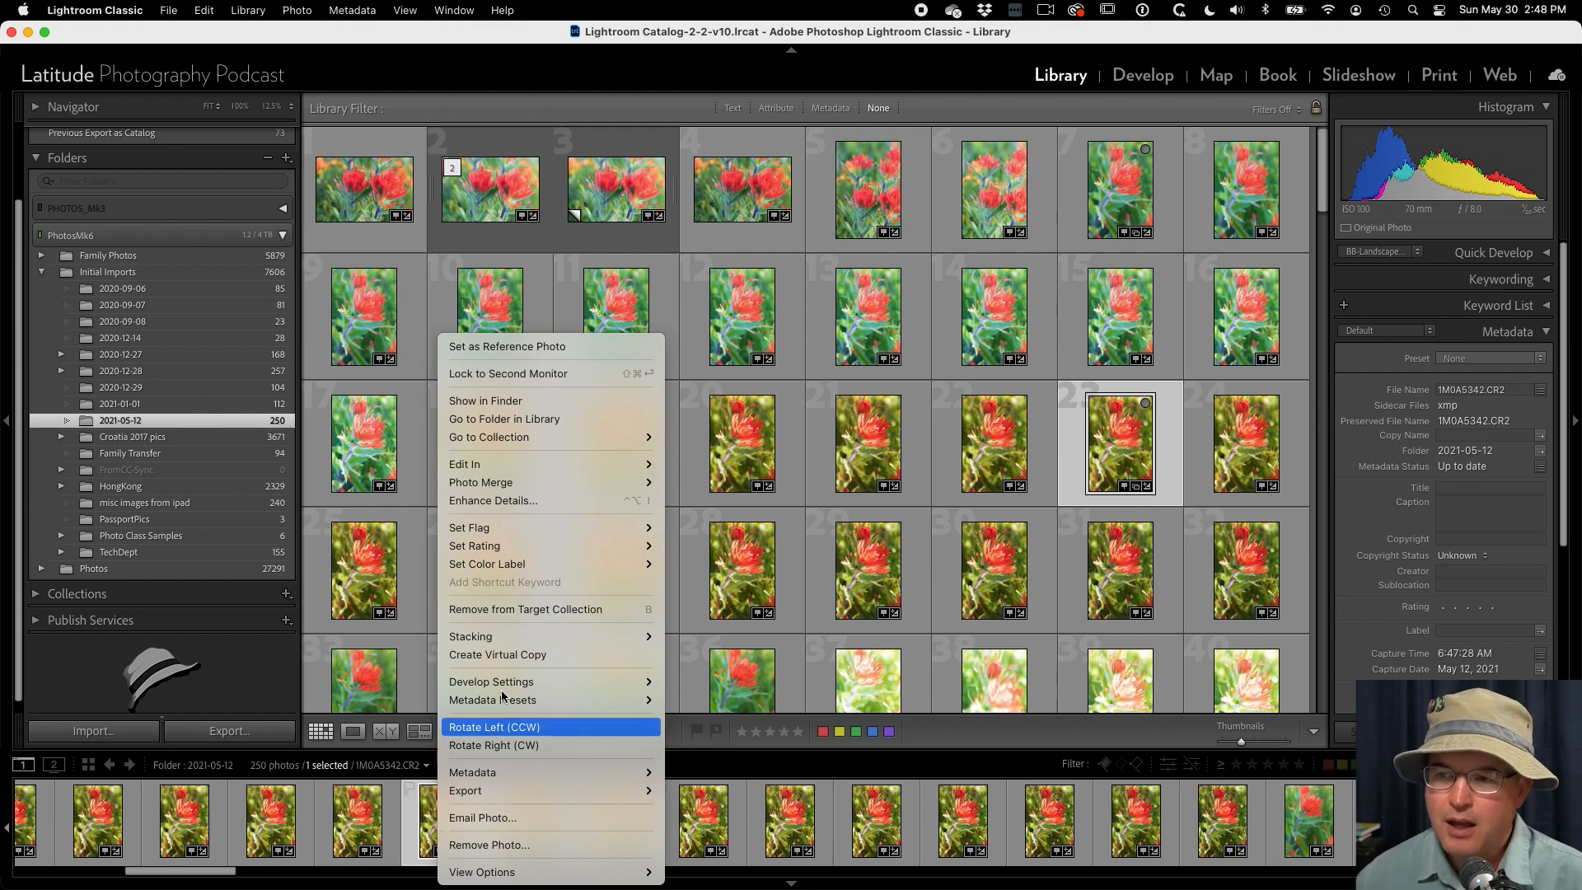
pyautogui.moveTo(533, 471)
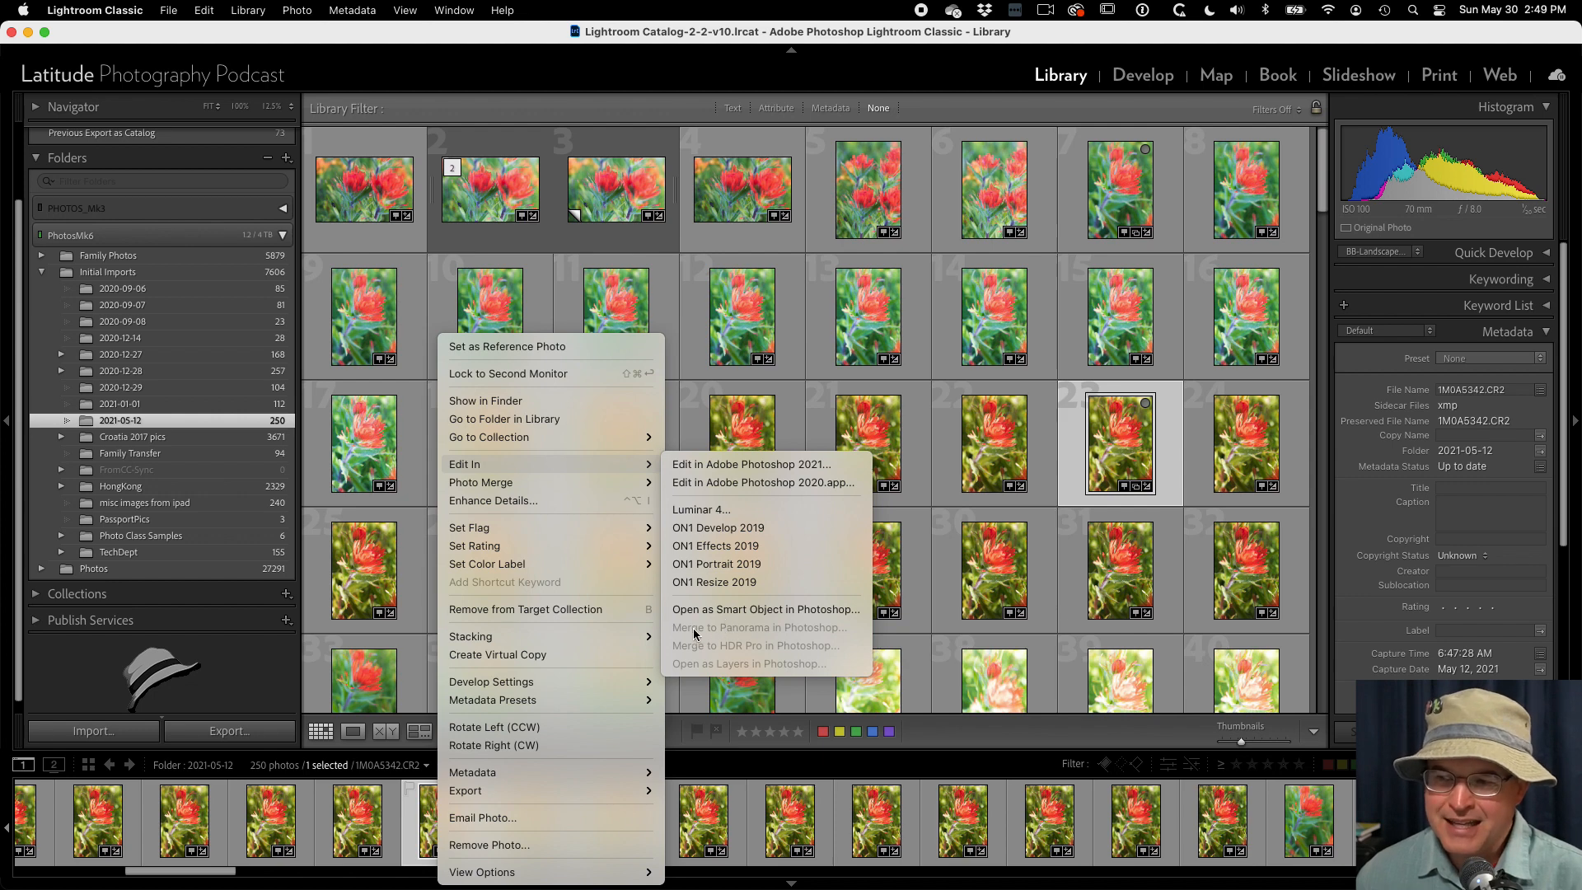
pyautogui.click(353, 834)
# Add the two photos preceding 1M0A5342.CR2 to the selection and review the external editing, photo merge and flag options for all three.
pyautogui.keyDown('super'); pyautogui.click(351, 826); pyautogui.keyUp('super')
pyautogui.keyDown('super'); pyautogui.click(270, 820); pyautogui.keyUp('super')
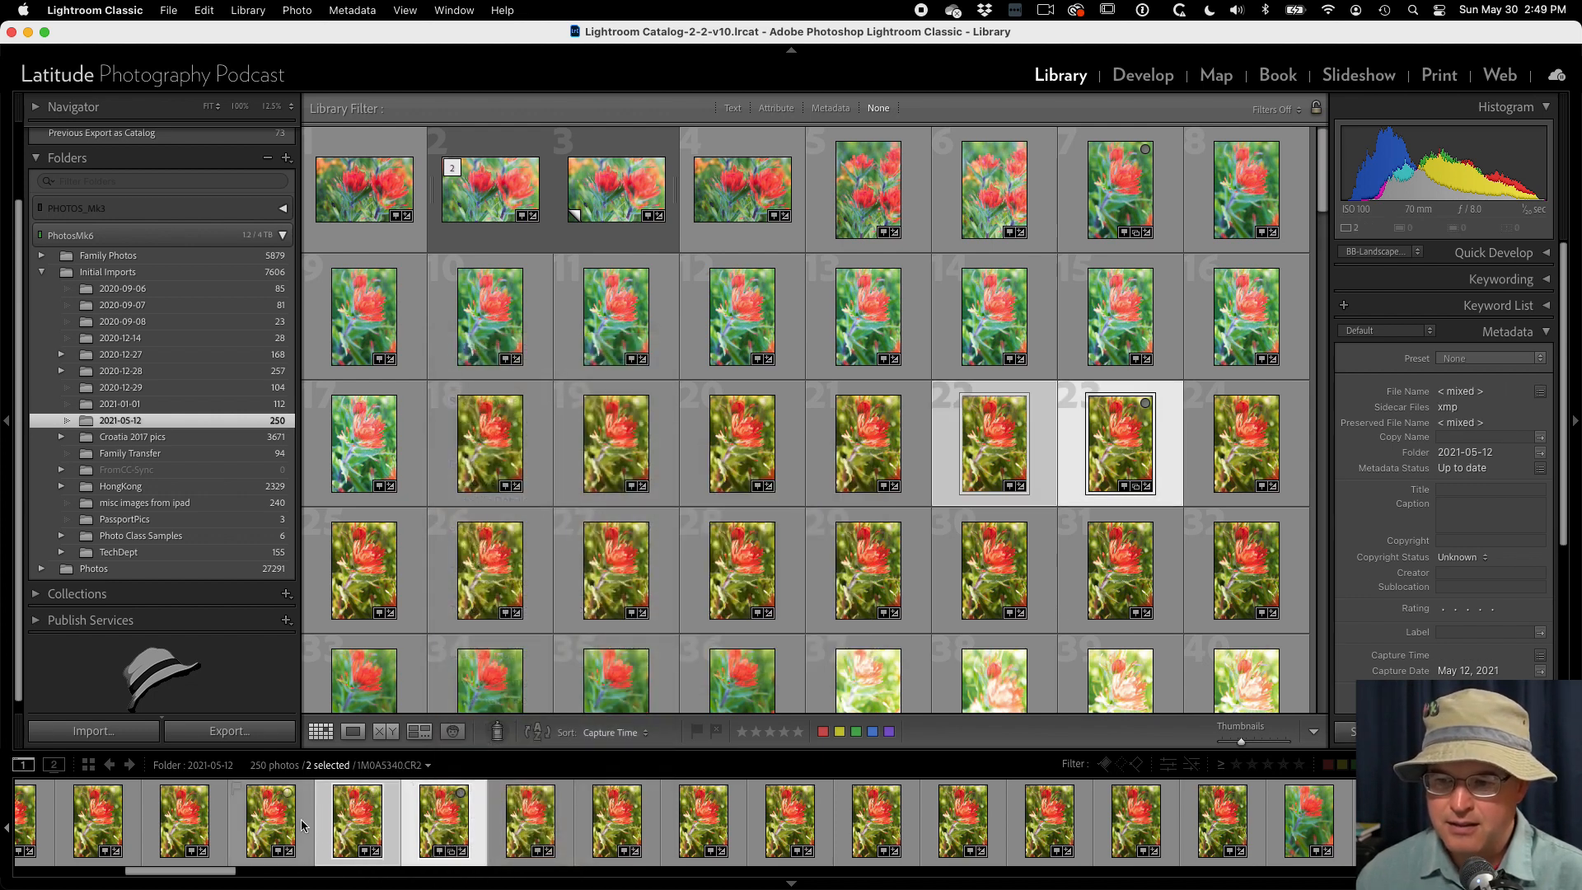
pyautogui.rightClick(434, 816)
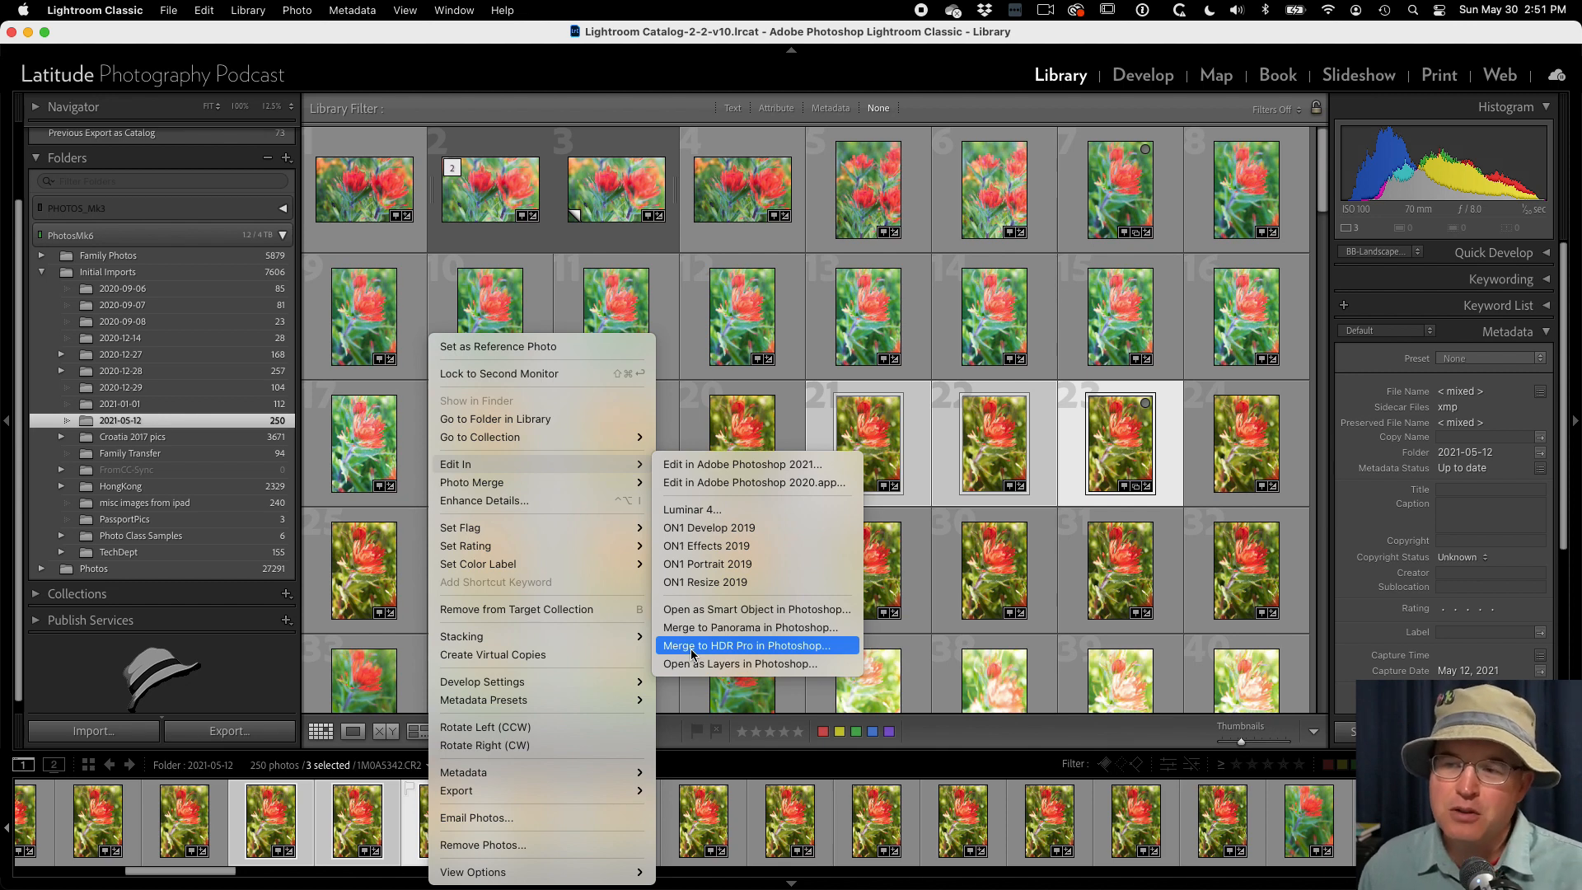
pyautogui.moveTo(539, 484)
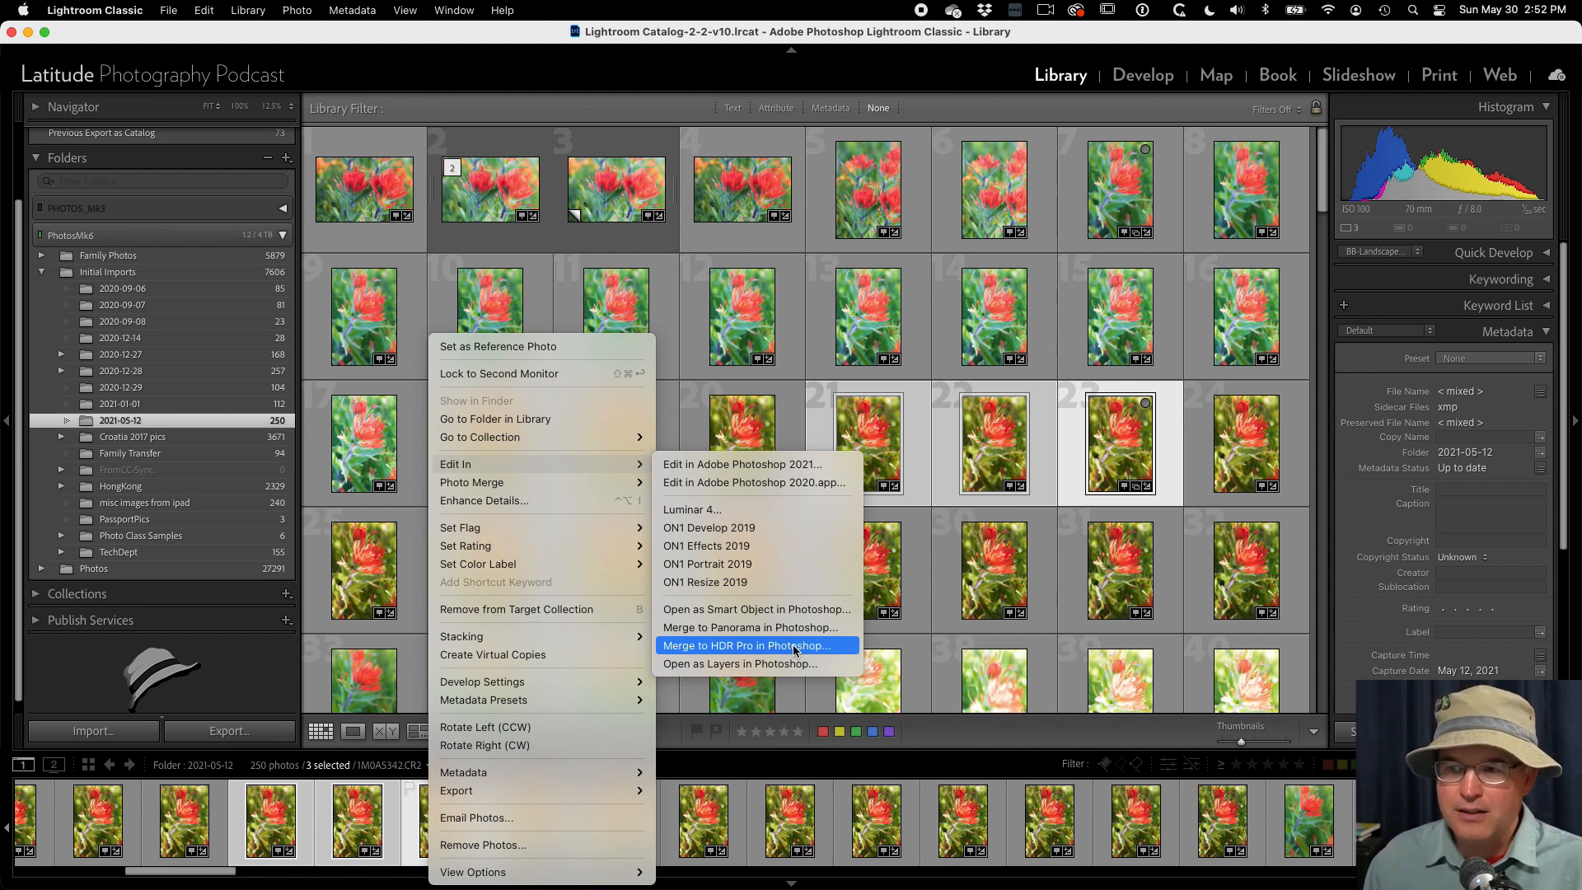
pyautogui.moveTo(593, 482)
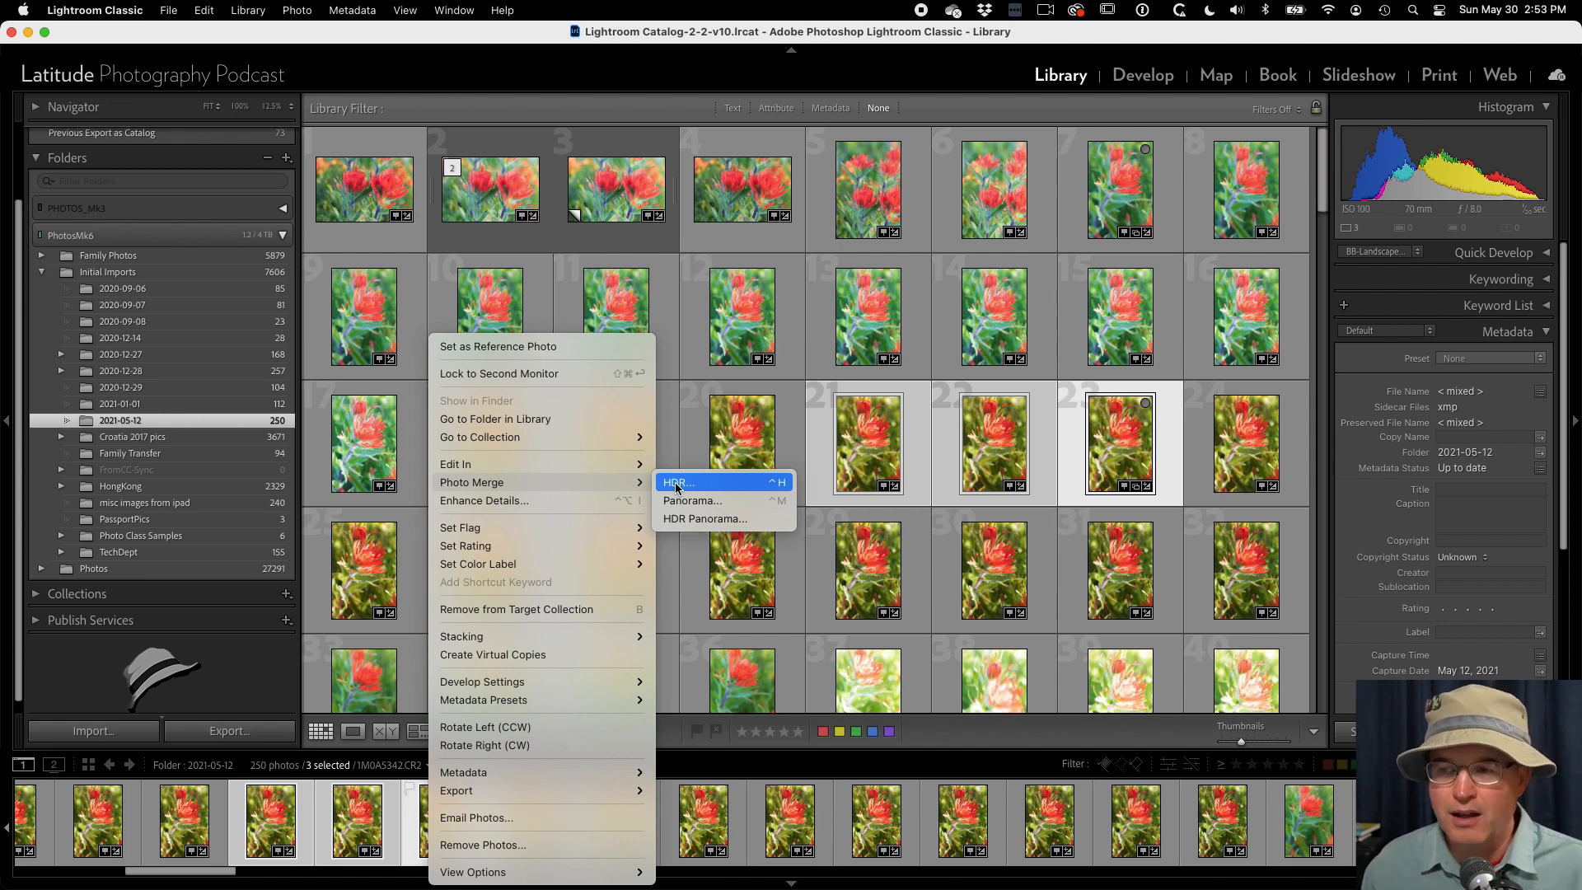
pyautogui.moveTo(585, 466)
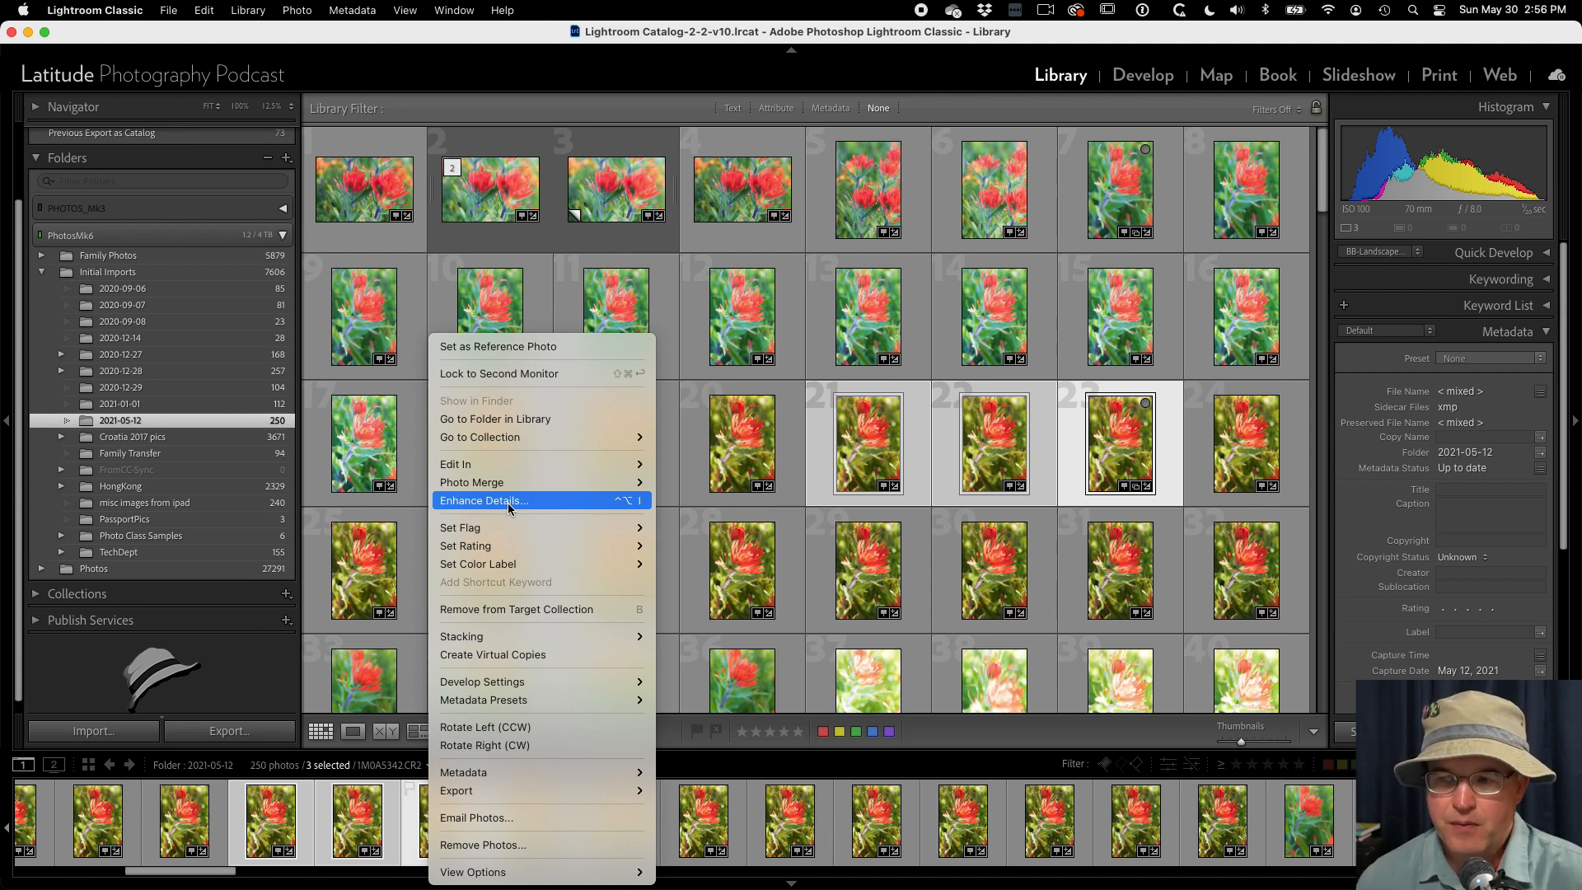
pyautogui.moveTo(510, 528)
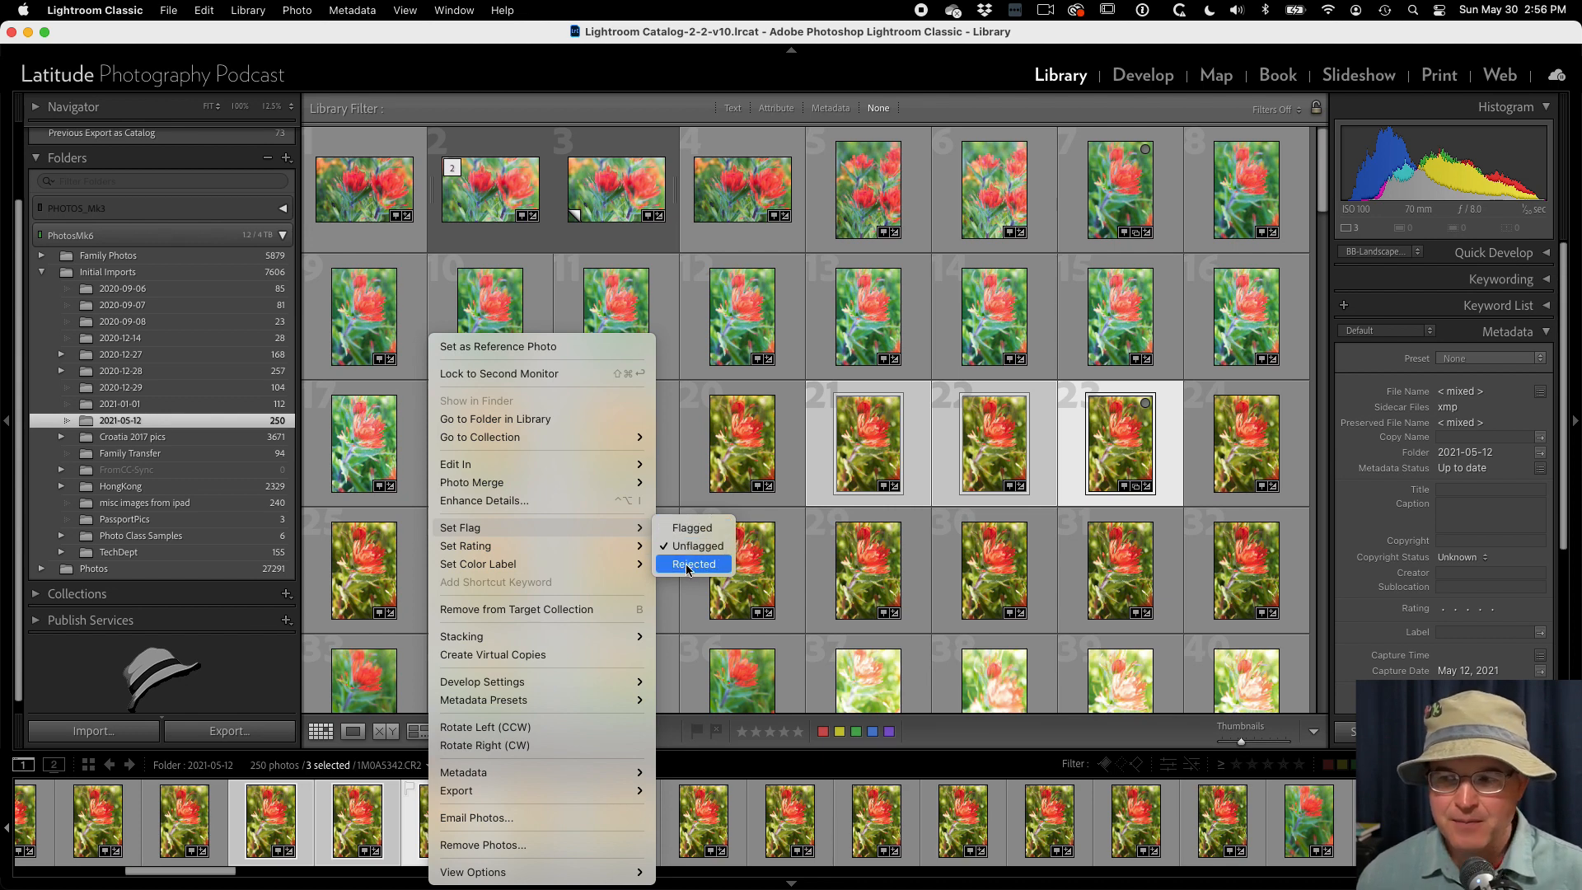
# Toggle the pick flag on and off for the unselected photo 1M0A5345.CR2, and flag the three selected photos as picks.
pyautogui.click(682, 817)
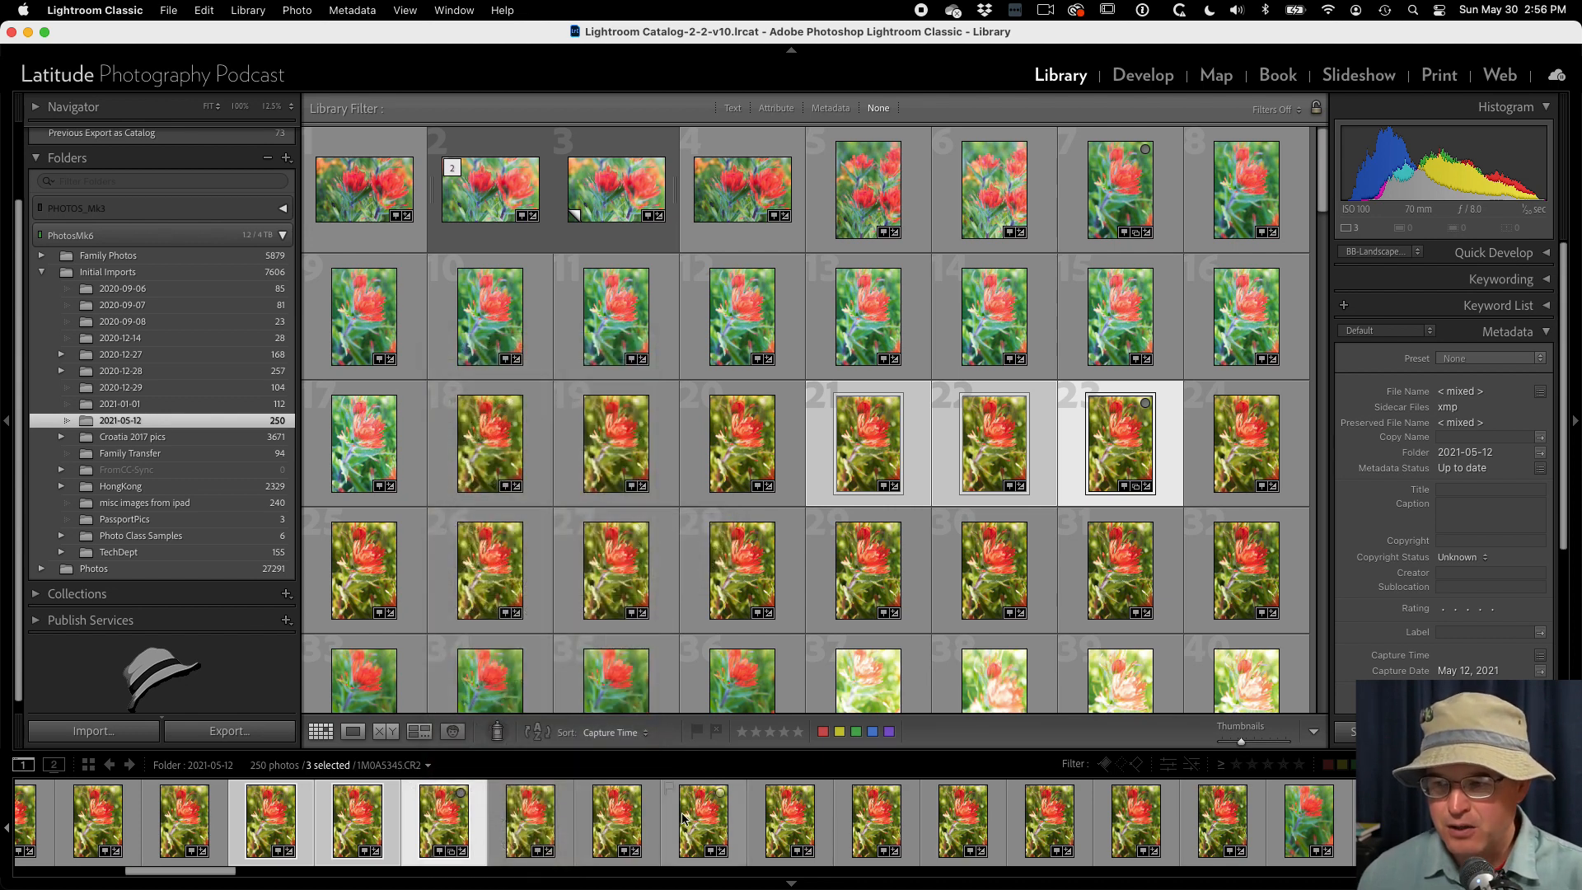
pyautogui.click(669, 789)
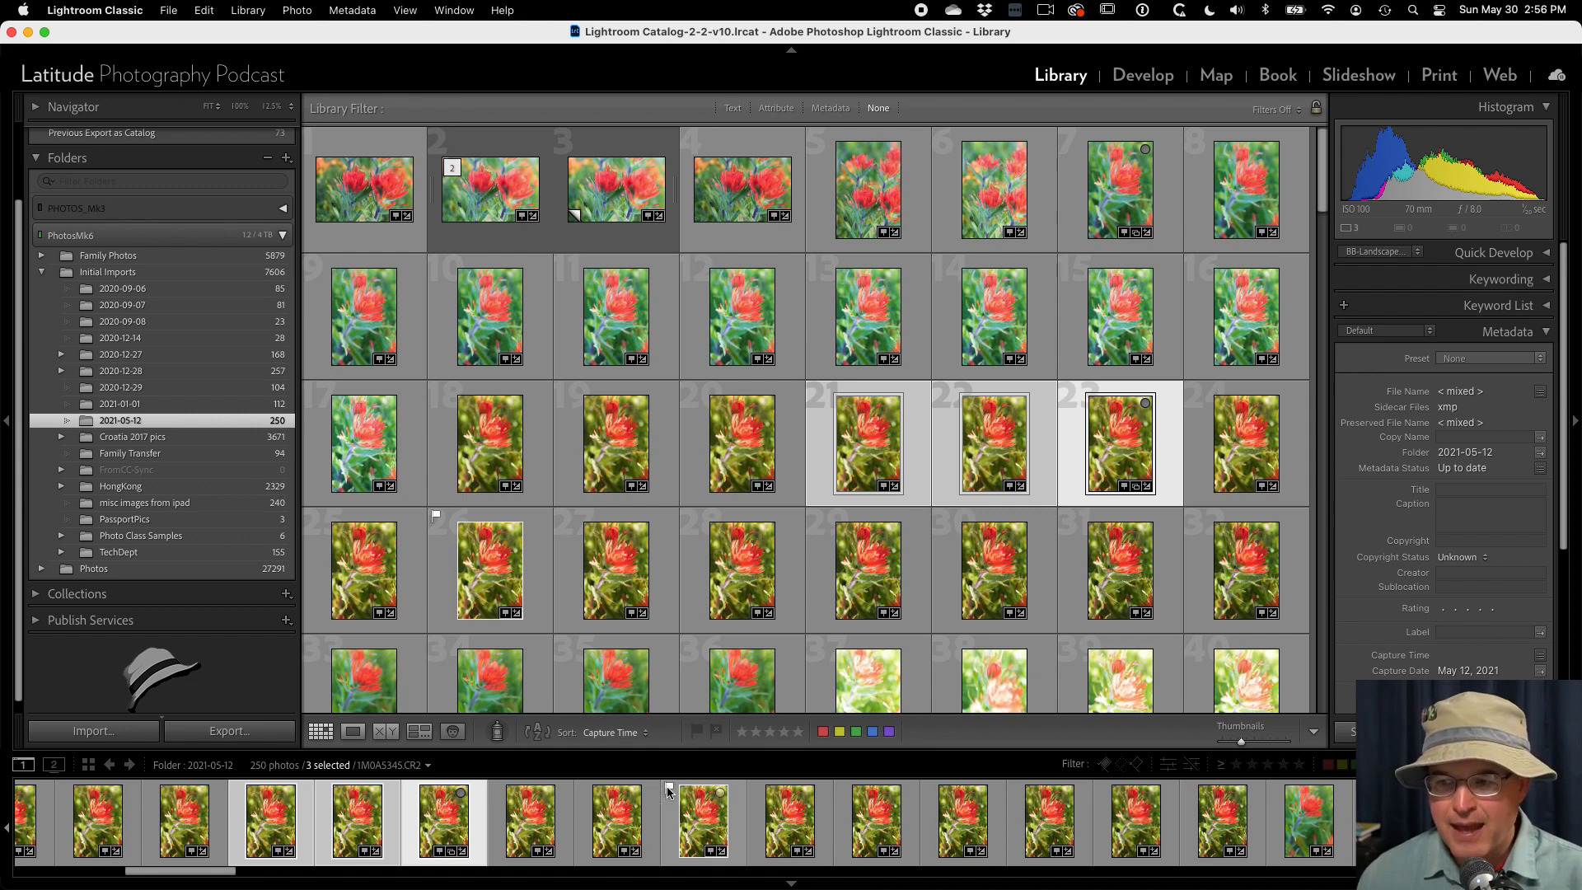
pyautogui.click(668, 789)
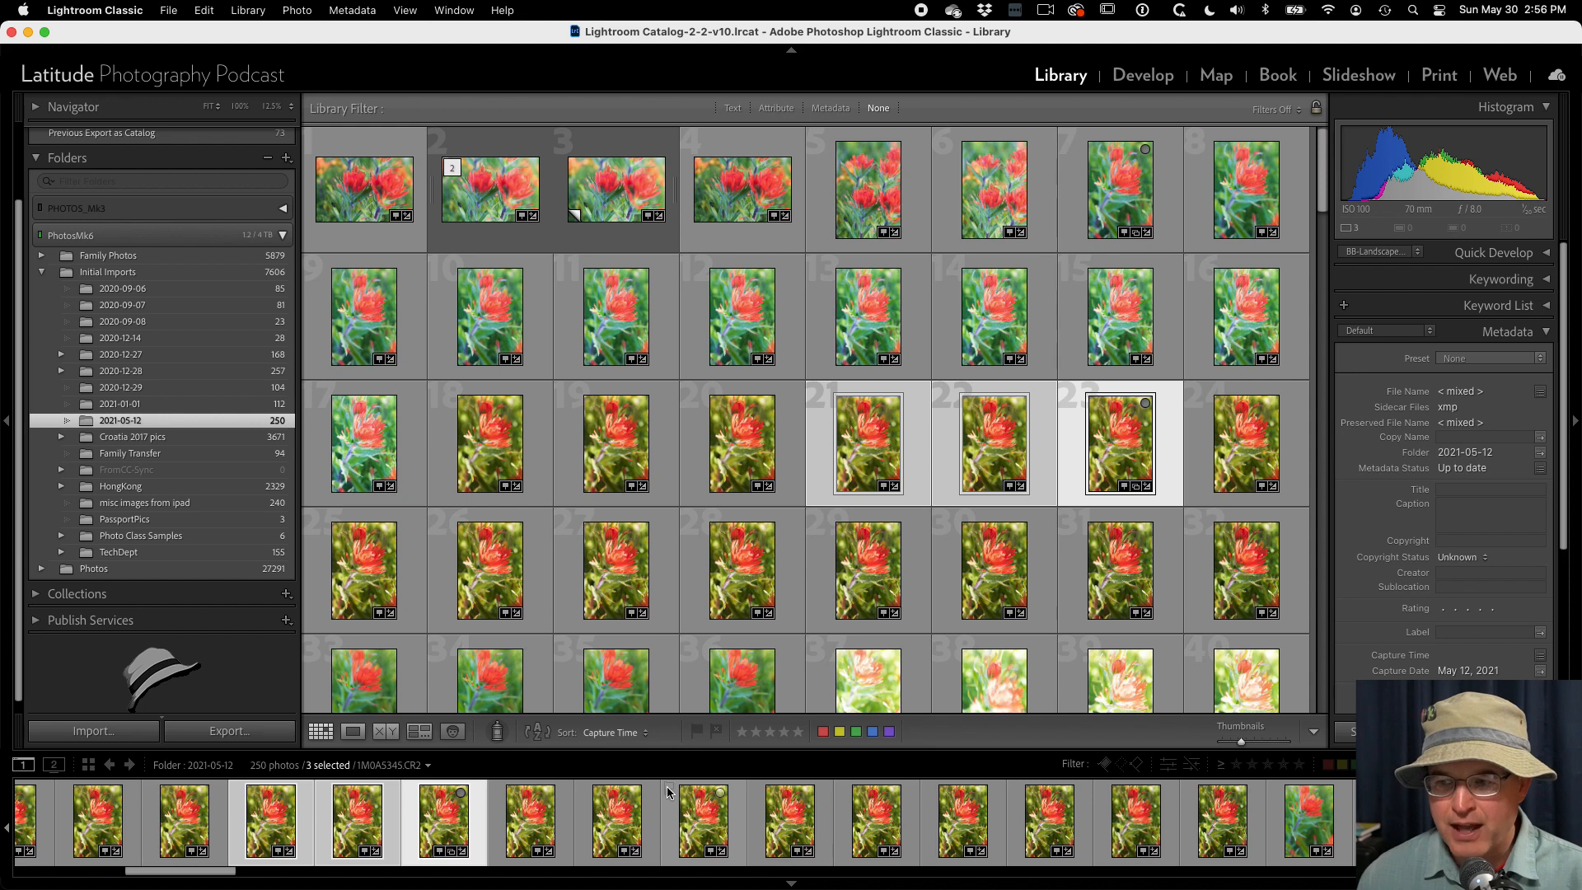
pyautogui.click(696, 732)
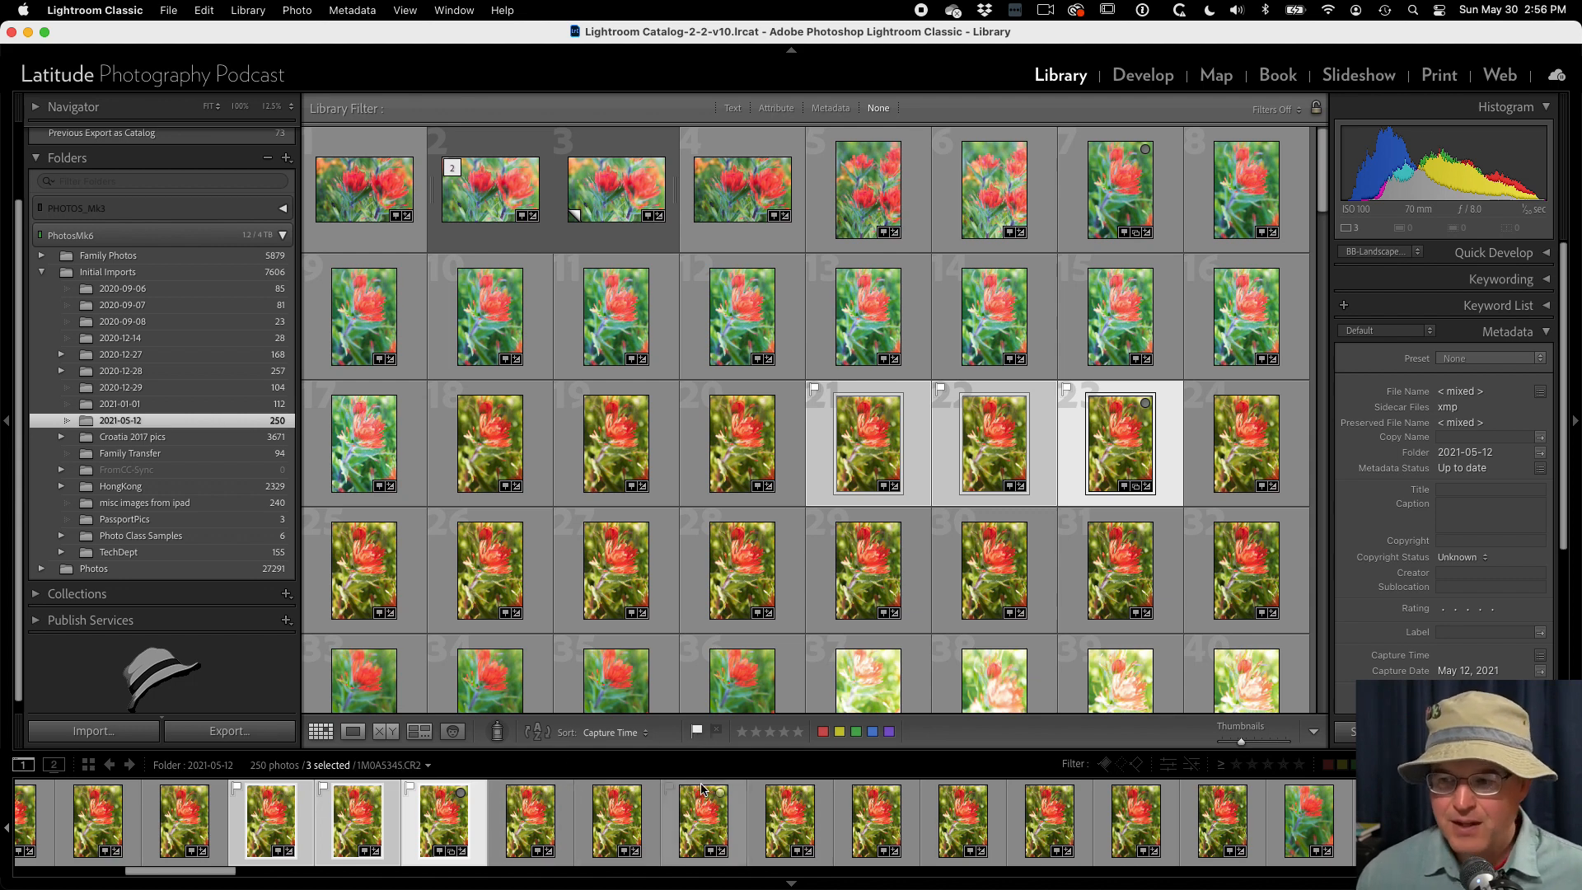
# Flag photo 1M0A5345.CR2 and the photo after it individually in the filmstrip, and remove both flags again.
pyautogui.click(670, 788)
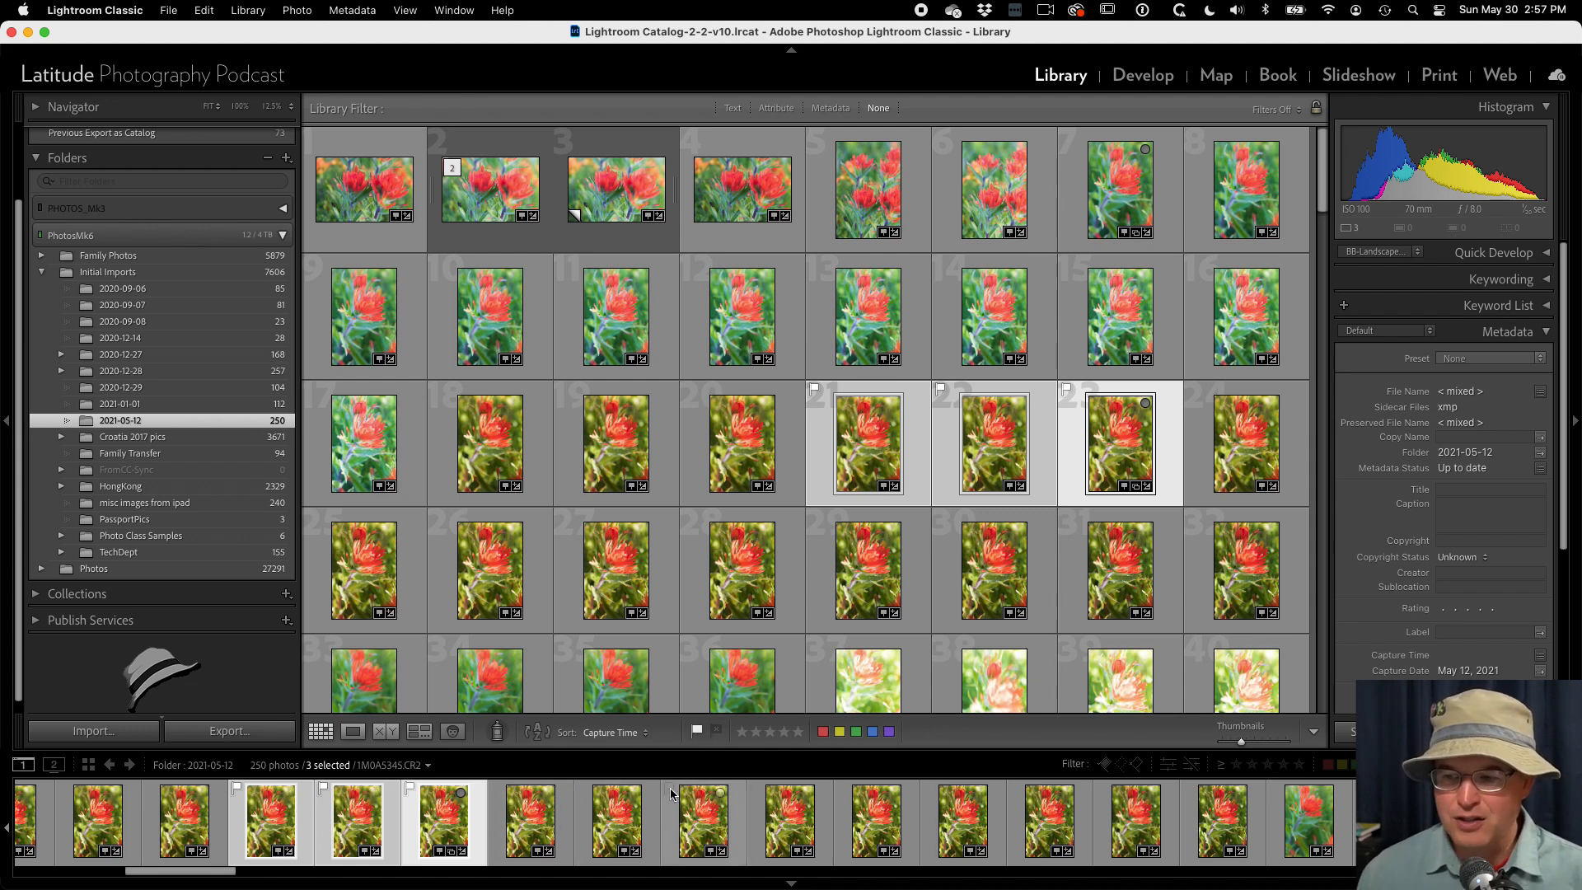
pyautogui.click(753, 788)
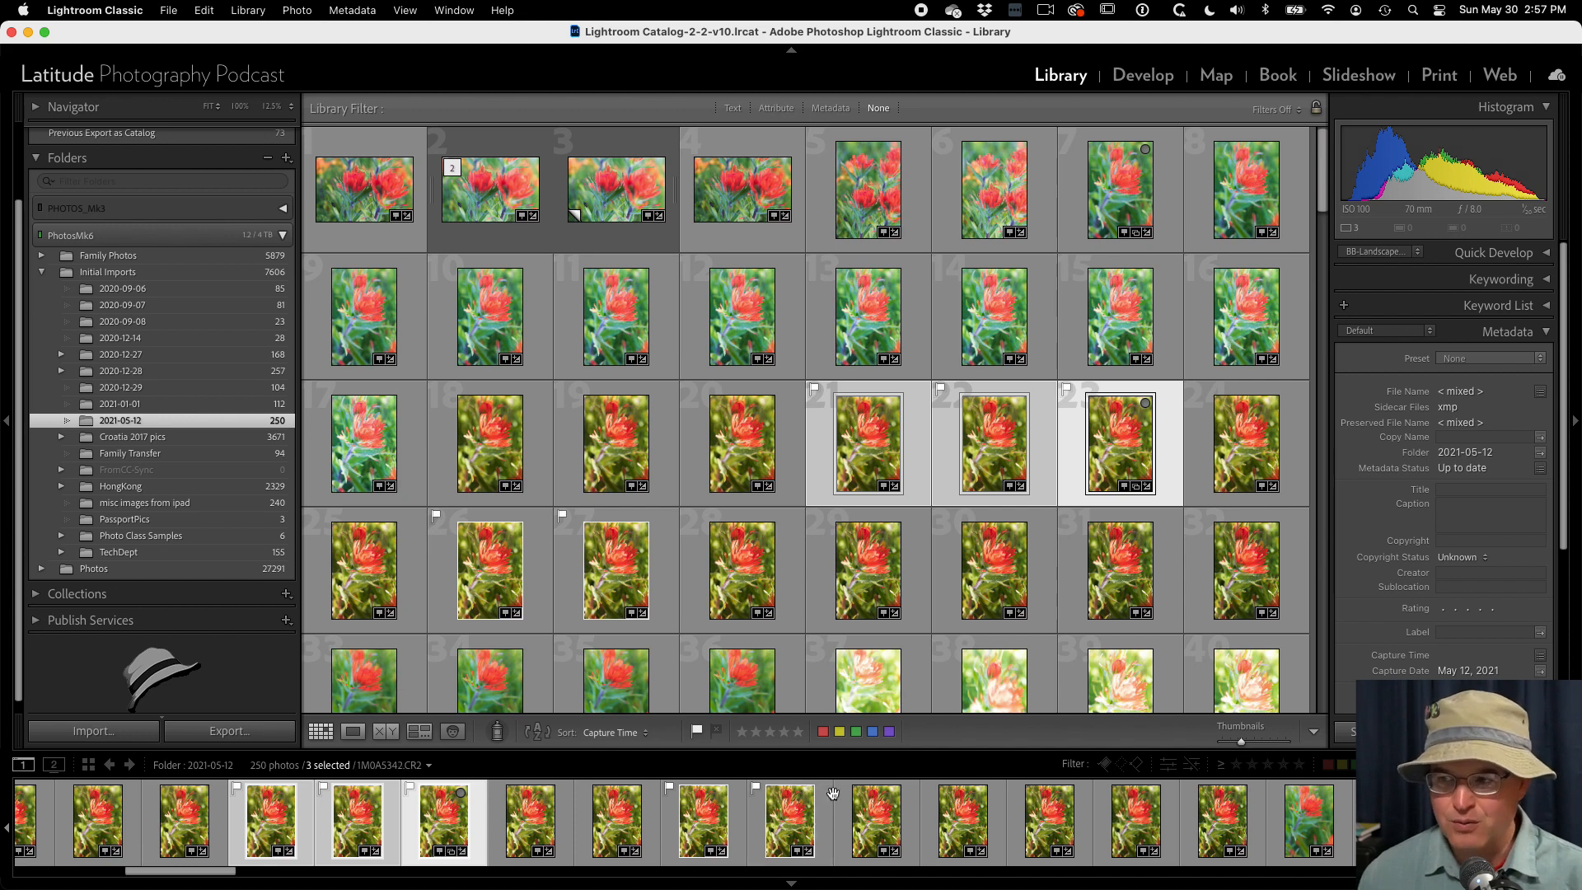
pyautogui.click(753, 789)
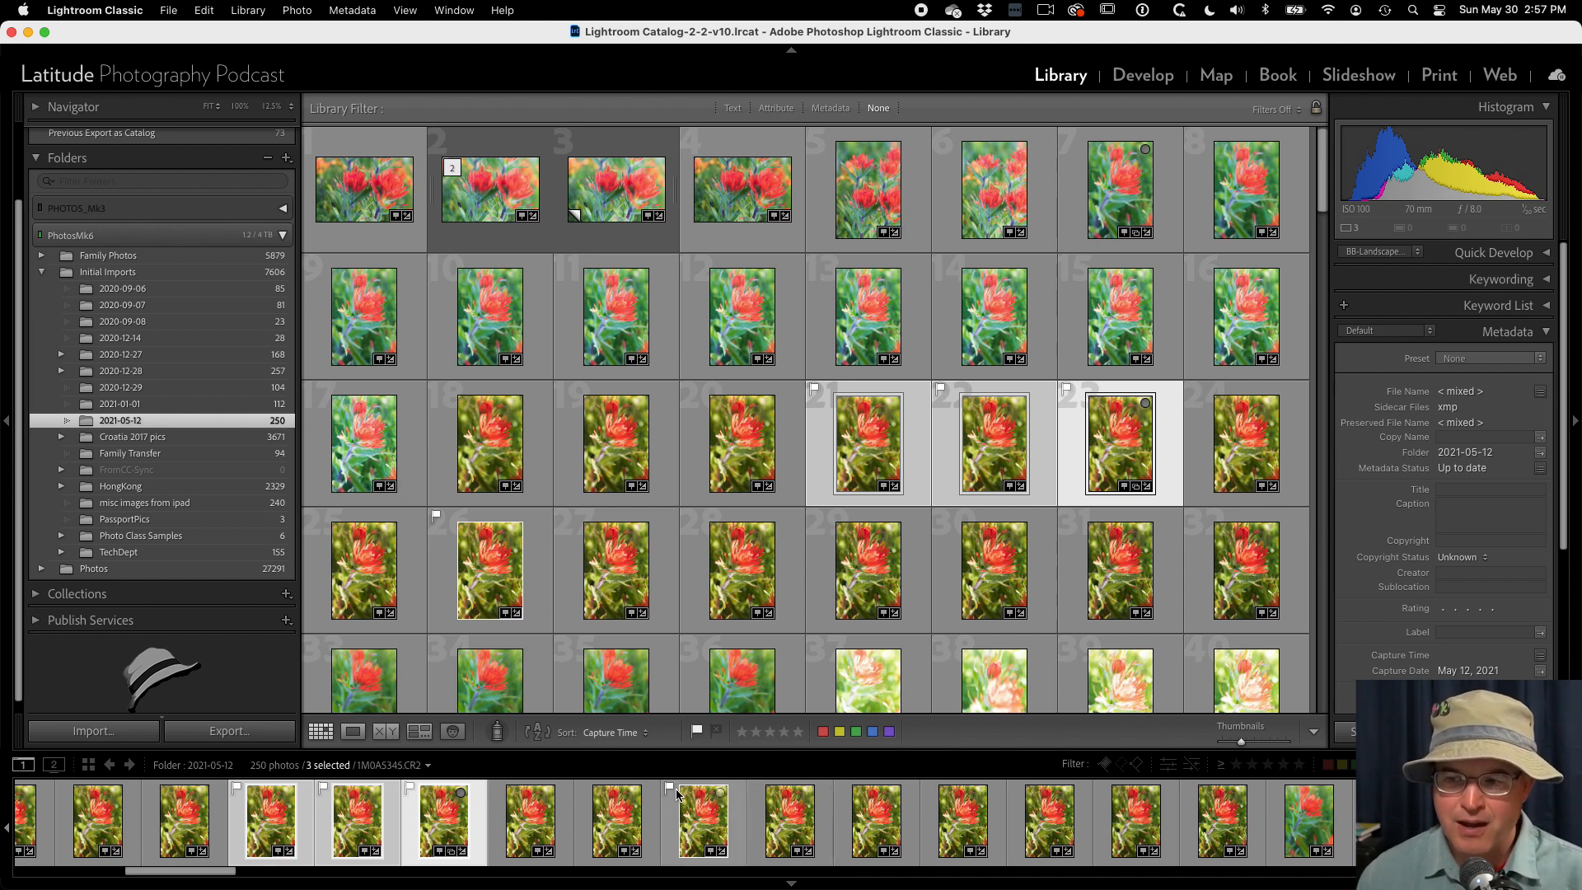
pyautogui.click(669, 789)
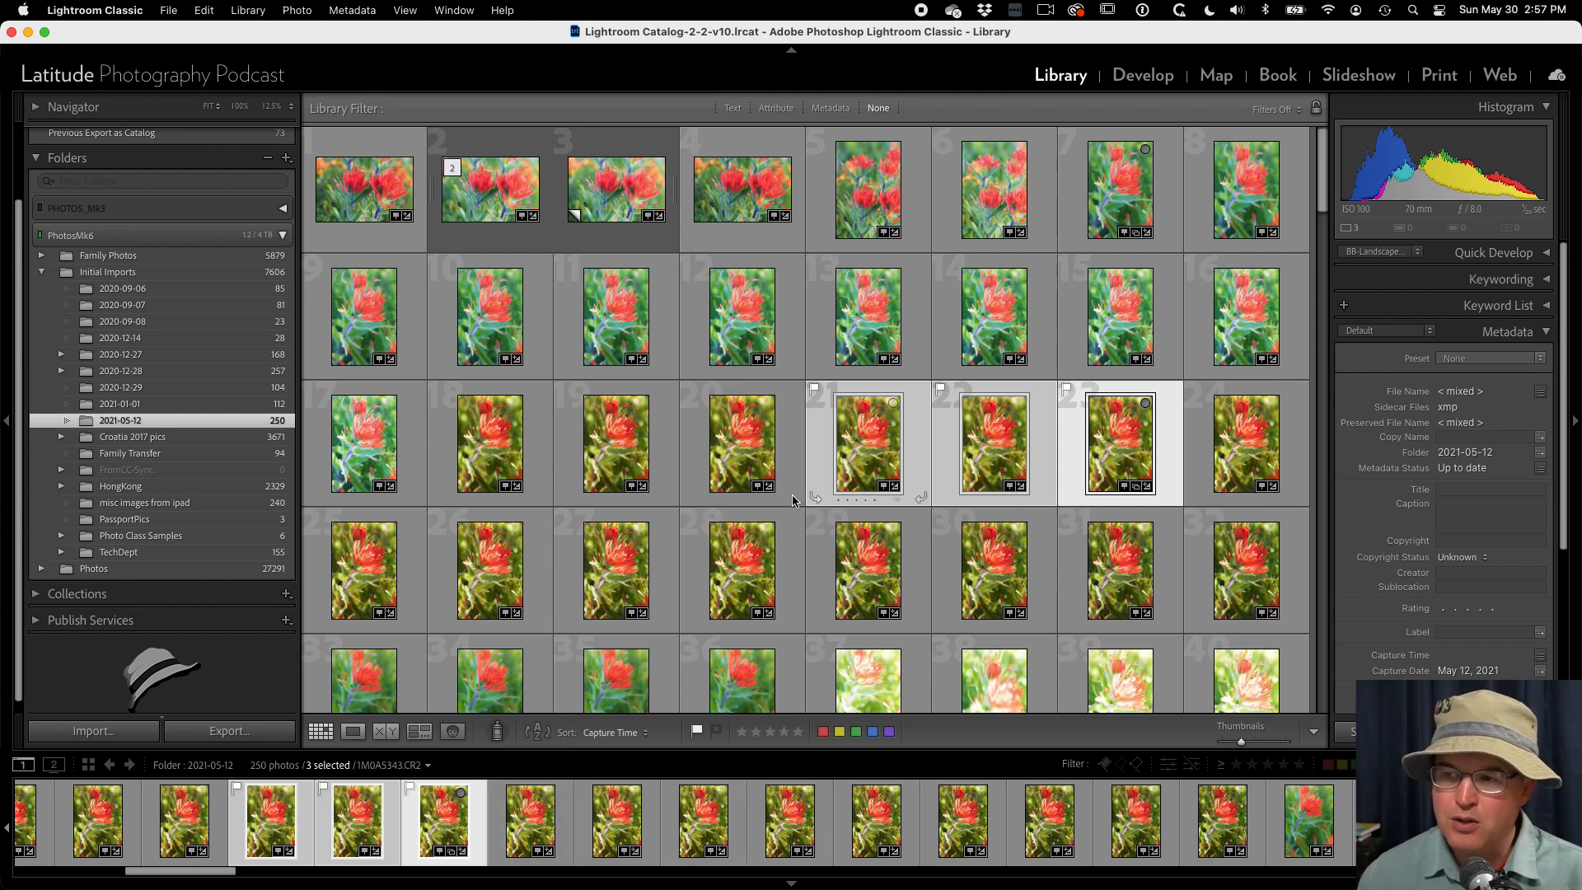
# Select photos 28, 29 and 30 together, with photo 28 (1M0A5347.CR2) as the most selected.
pyautogui.click(725, 565)
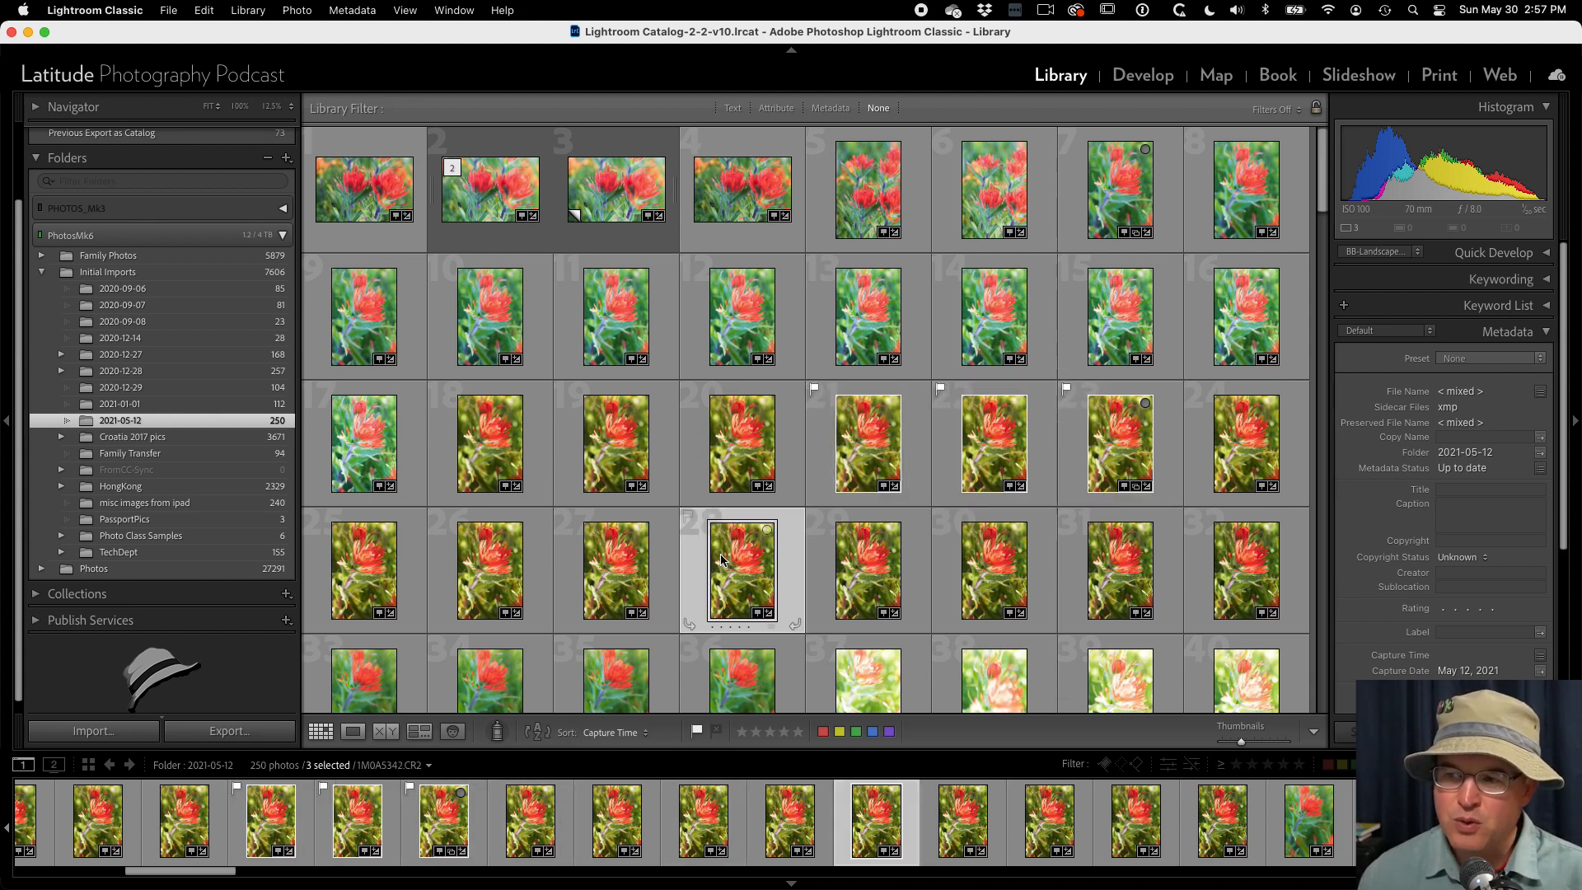
pyautogui.keyDown('super'); pyautogui.click(1034, 811); pyautogui.keyUp('super')
pyautogui.keyDown('super'); pyautogui.click(843, 594); pyautogui.keyUp('super')
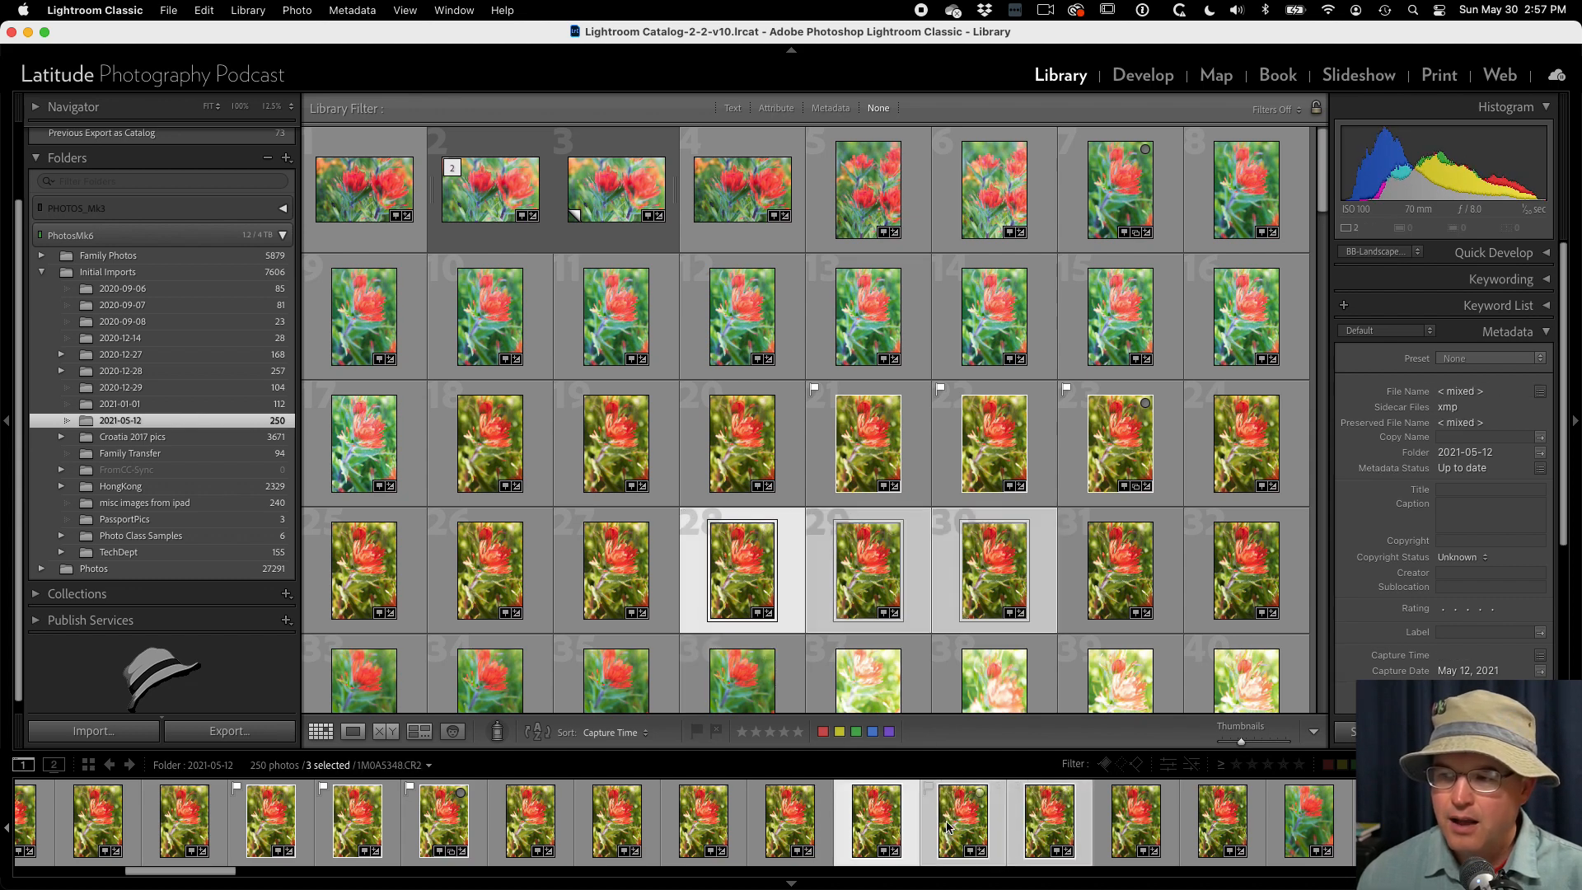
# Open photo 1M0A5347.CR2 in Loupe view, flag it as a pick and return to Grid view.
pyautogui.doubleClick(734, 580)
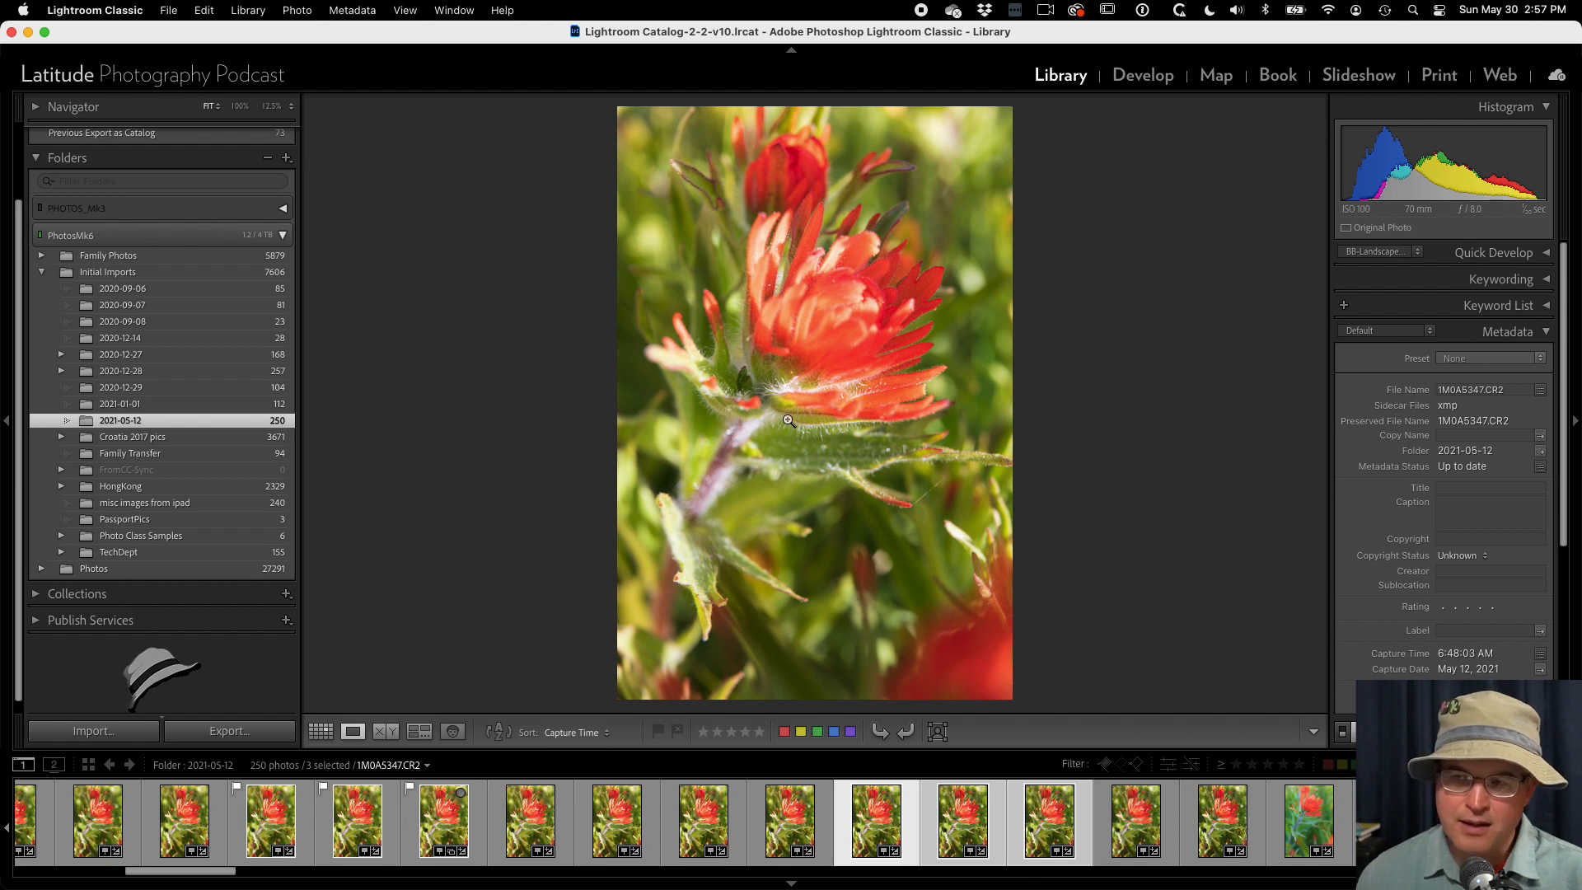
pyautogui.click(659, 733)
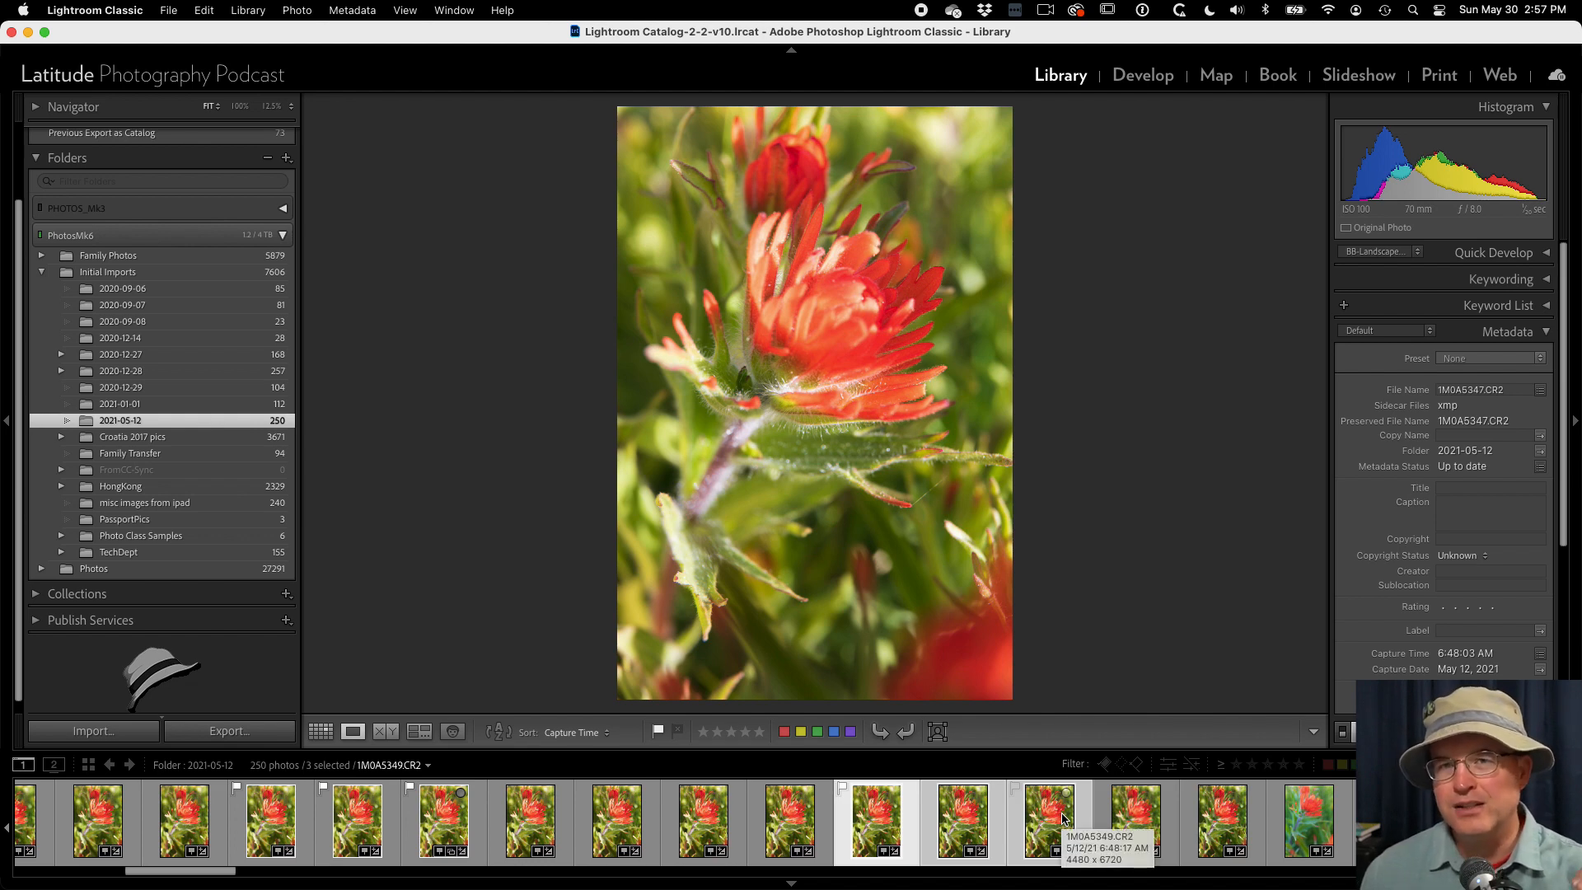
pyautogui.press('g')
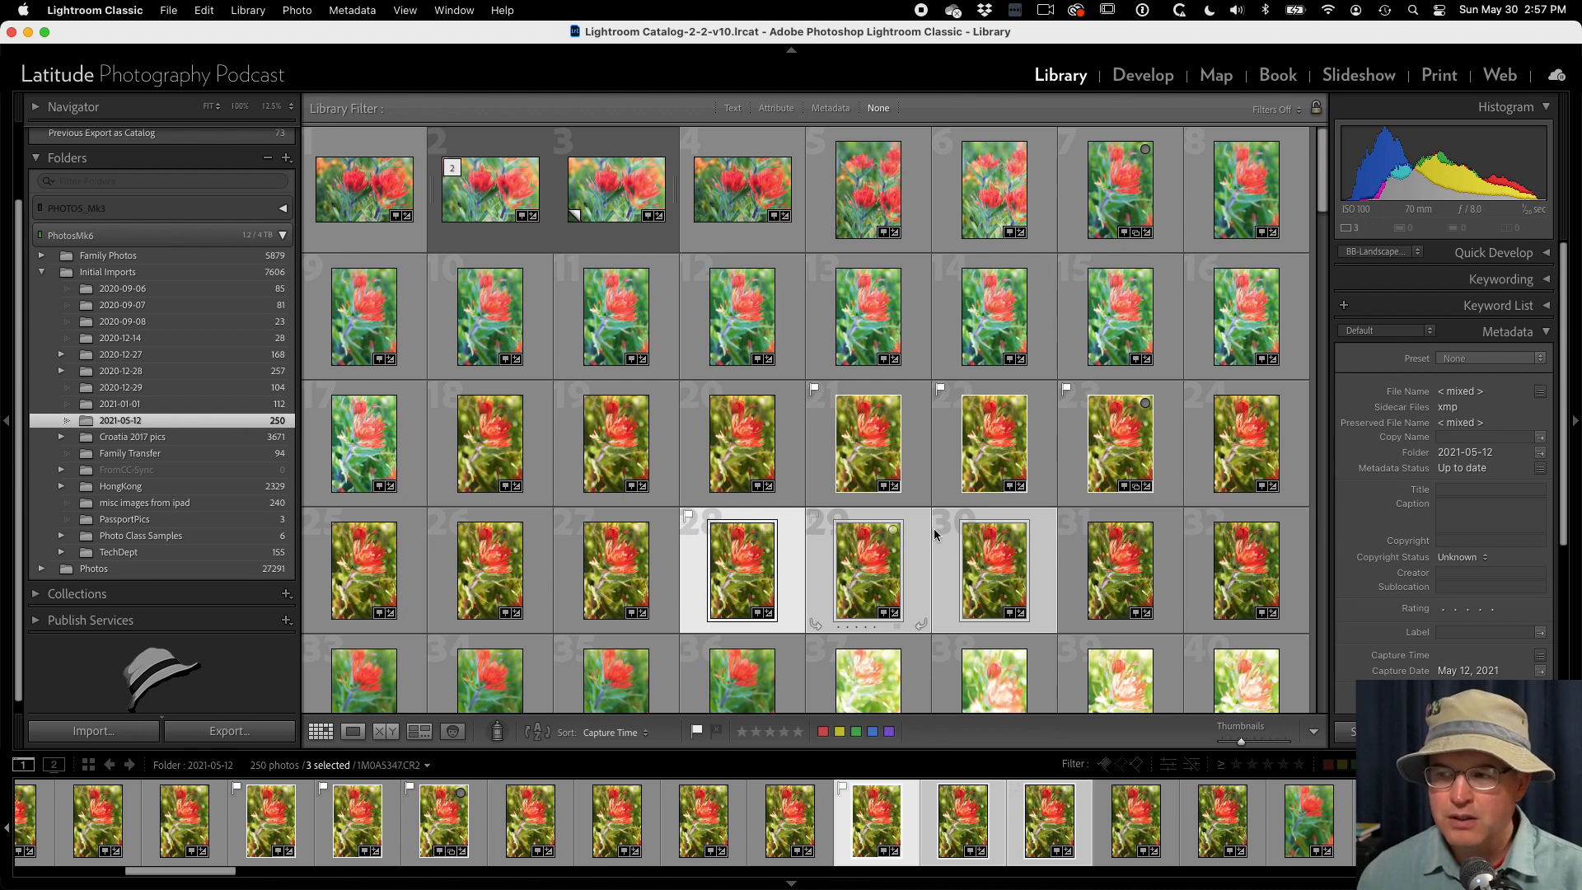
# Extend the selection to photos 31 and 32 and flag all five selected photos as picks from one grid cell.
pyautogui.keyDown('shift'); pyautogui.click(1108, 554); pyautogui.keyUp('shift')
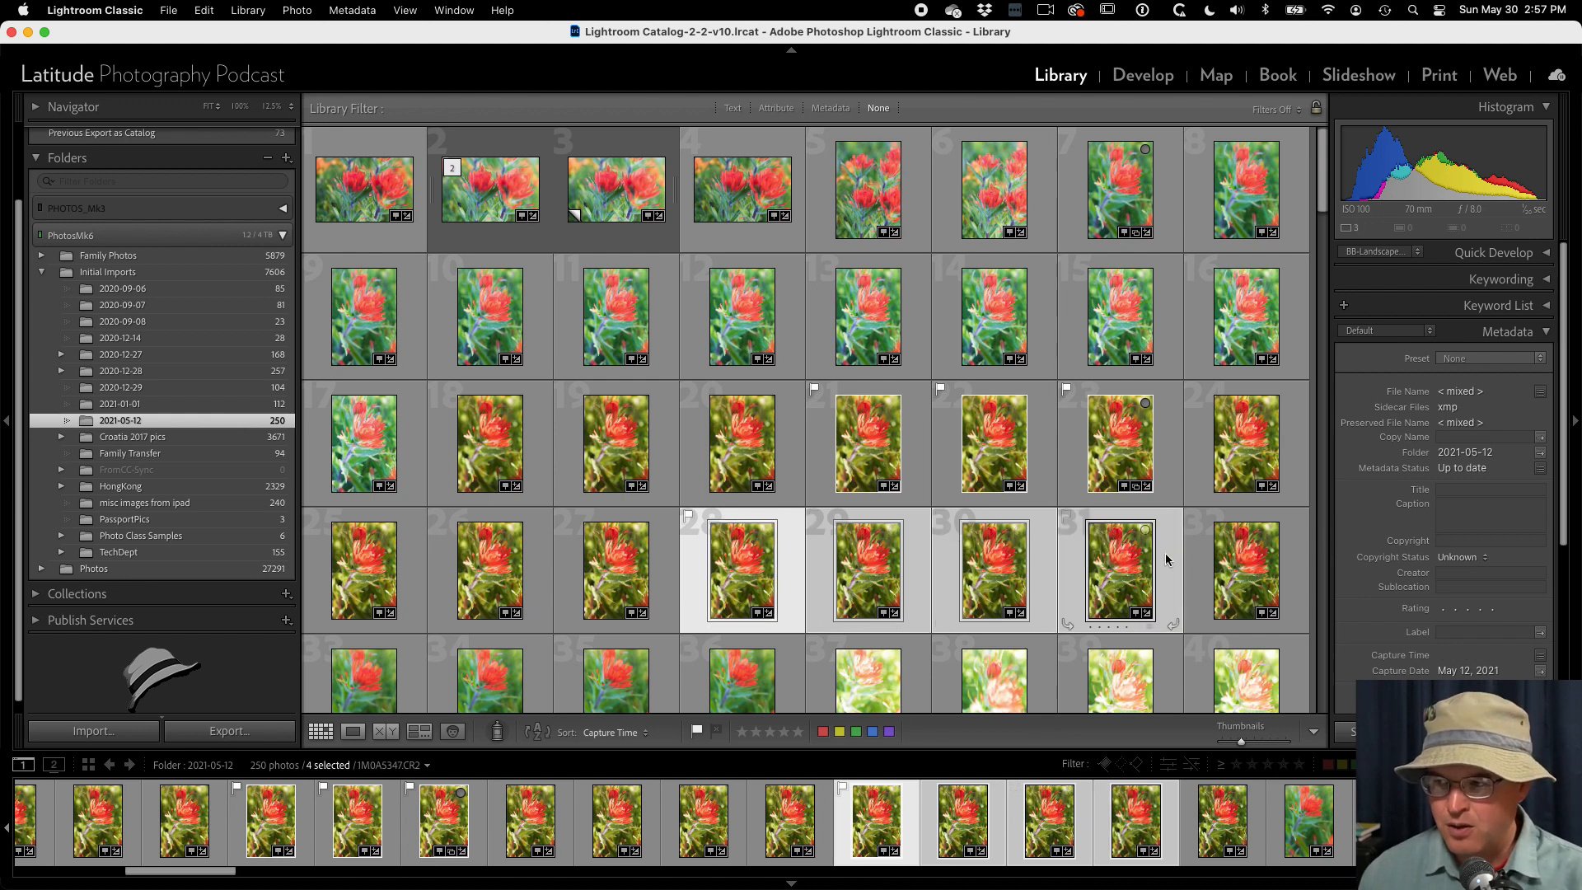
pyautogui.keyDown('shift'); pyautogui.click(1208, 560); pyautogui.keyUp('shift')
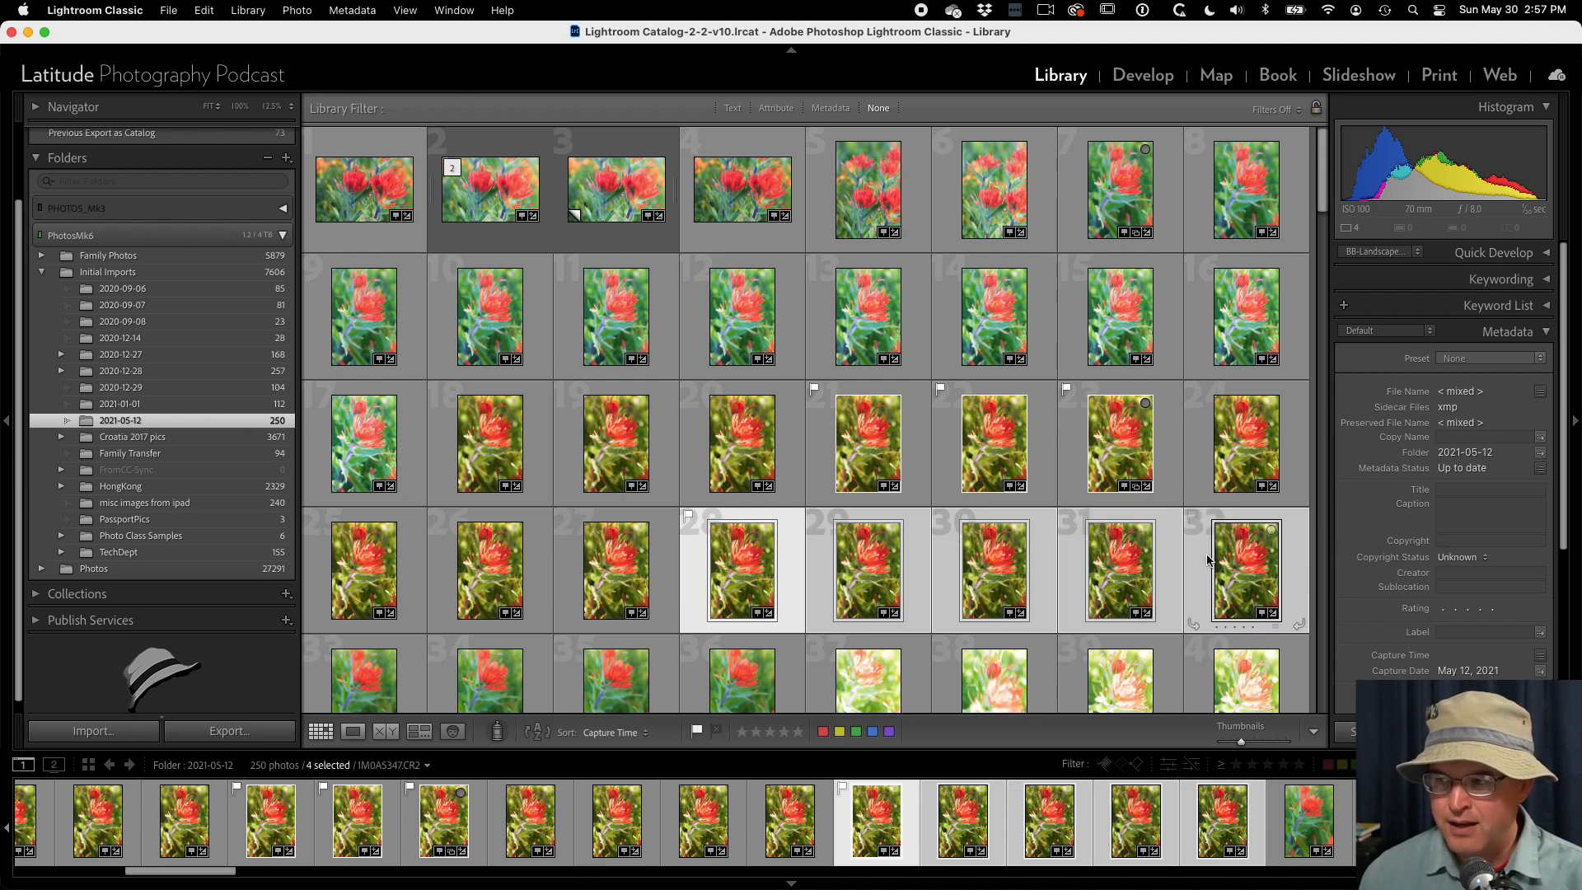
pyautogui.click(1067, 516)
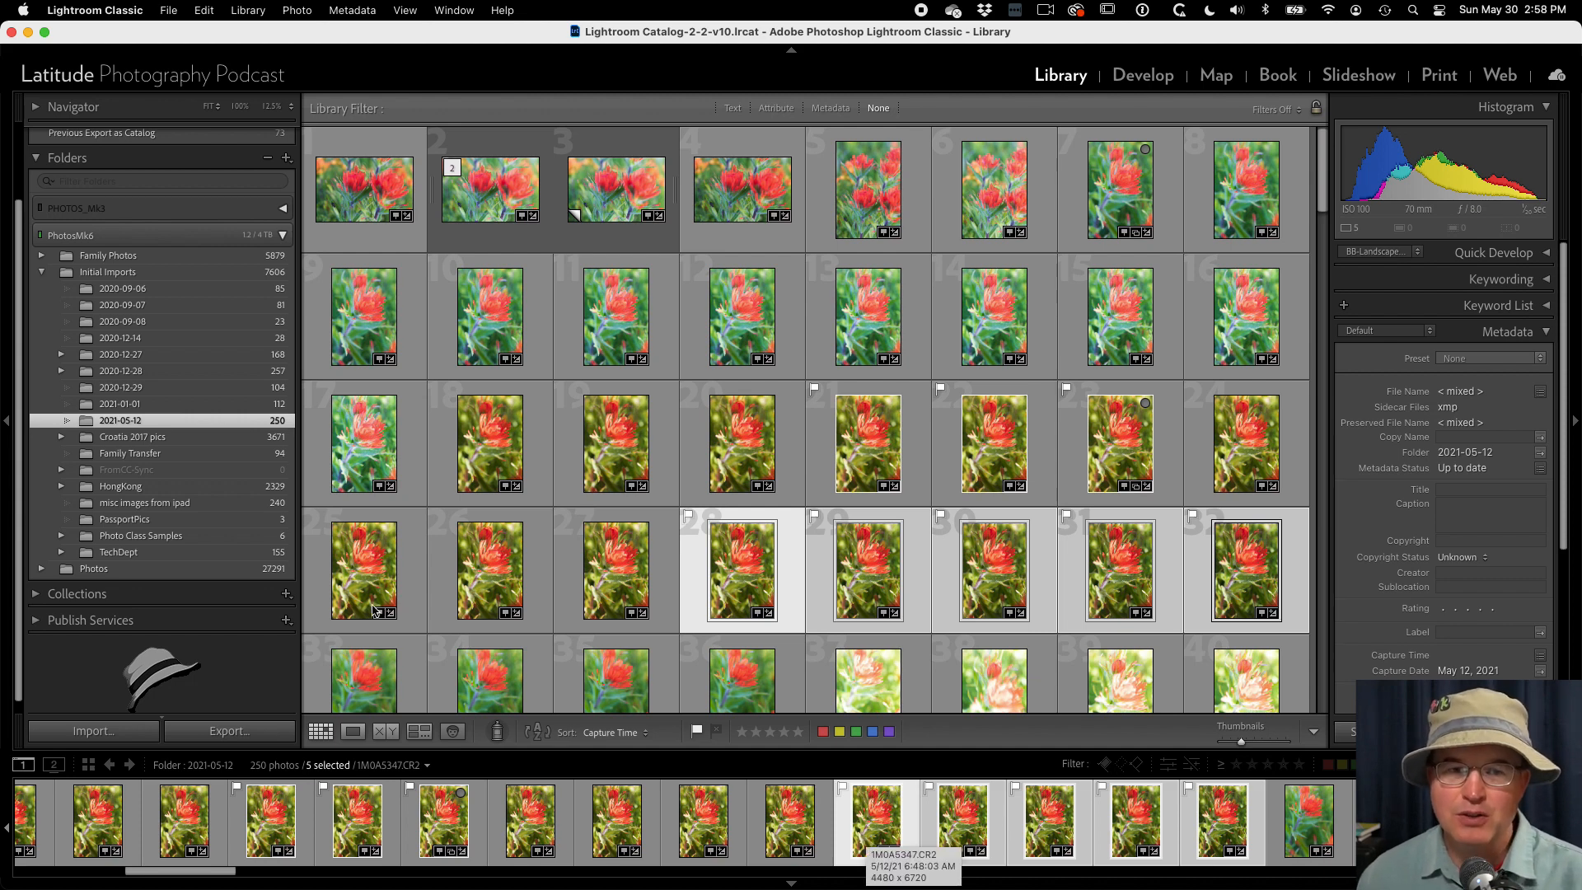
# Select photo 1M0A5343.CR2 in the filmstrip and give it a five-star rating.
pyautogui.click(524, 821)
pyautogui.rightClick(524, 821)
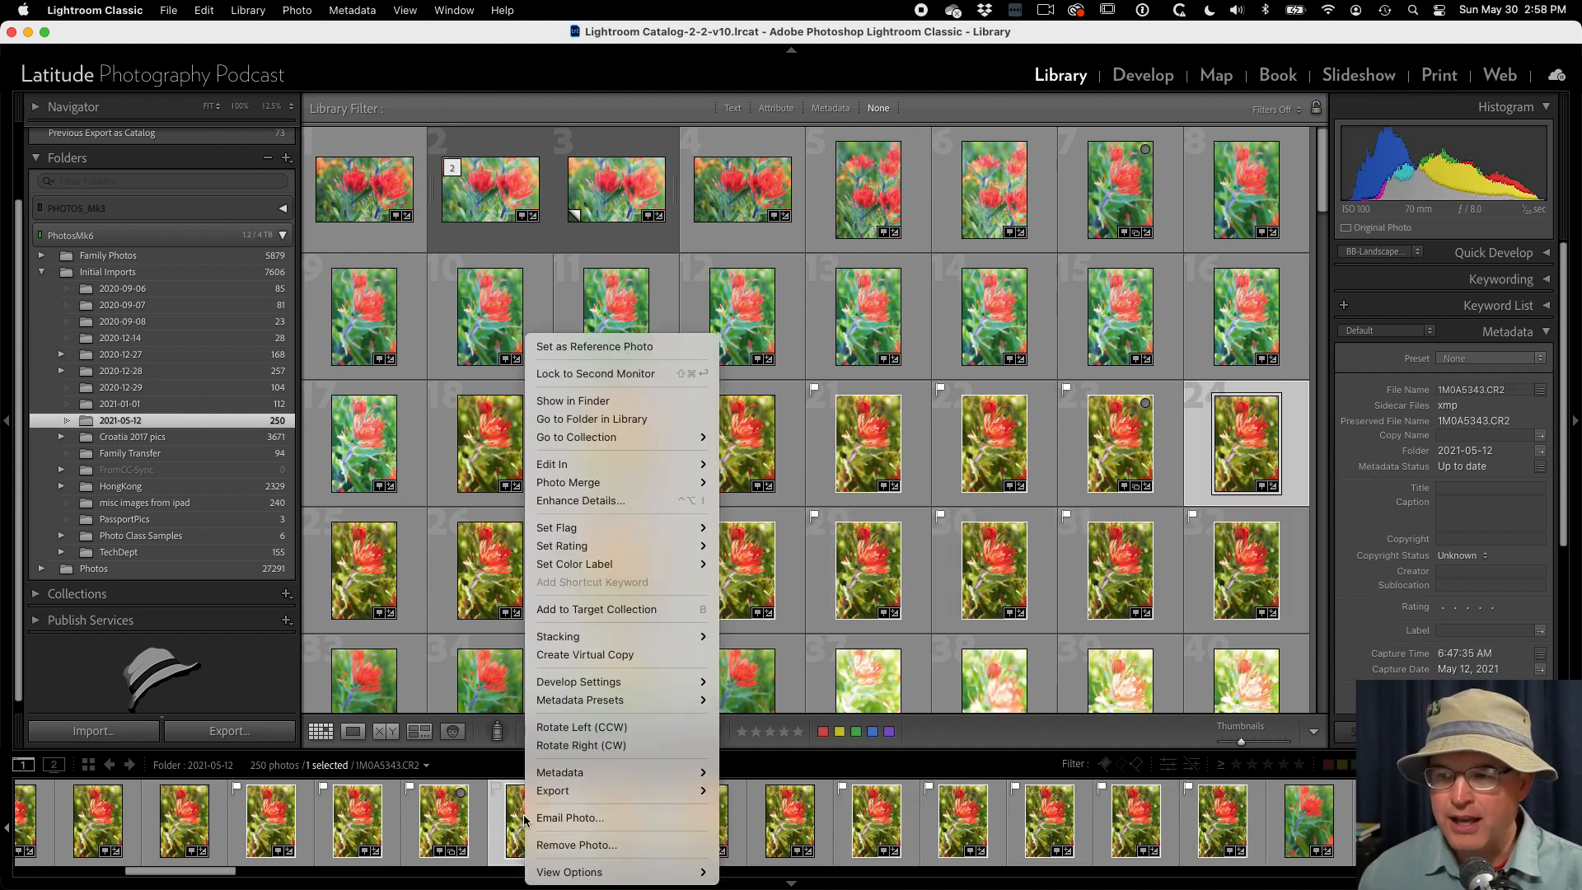
pyautogui.moveTo(591, 546)
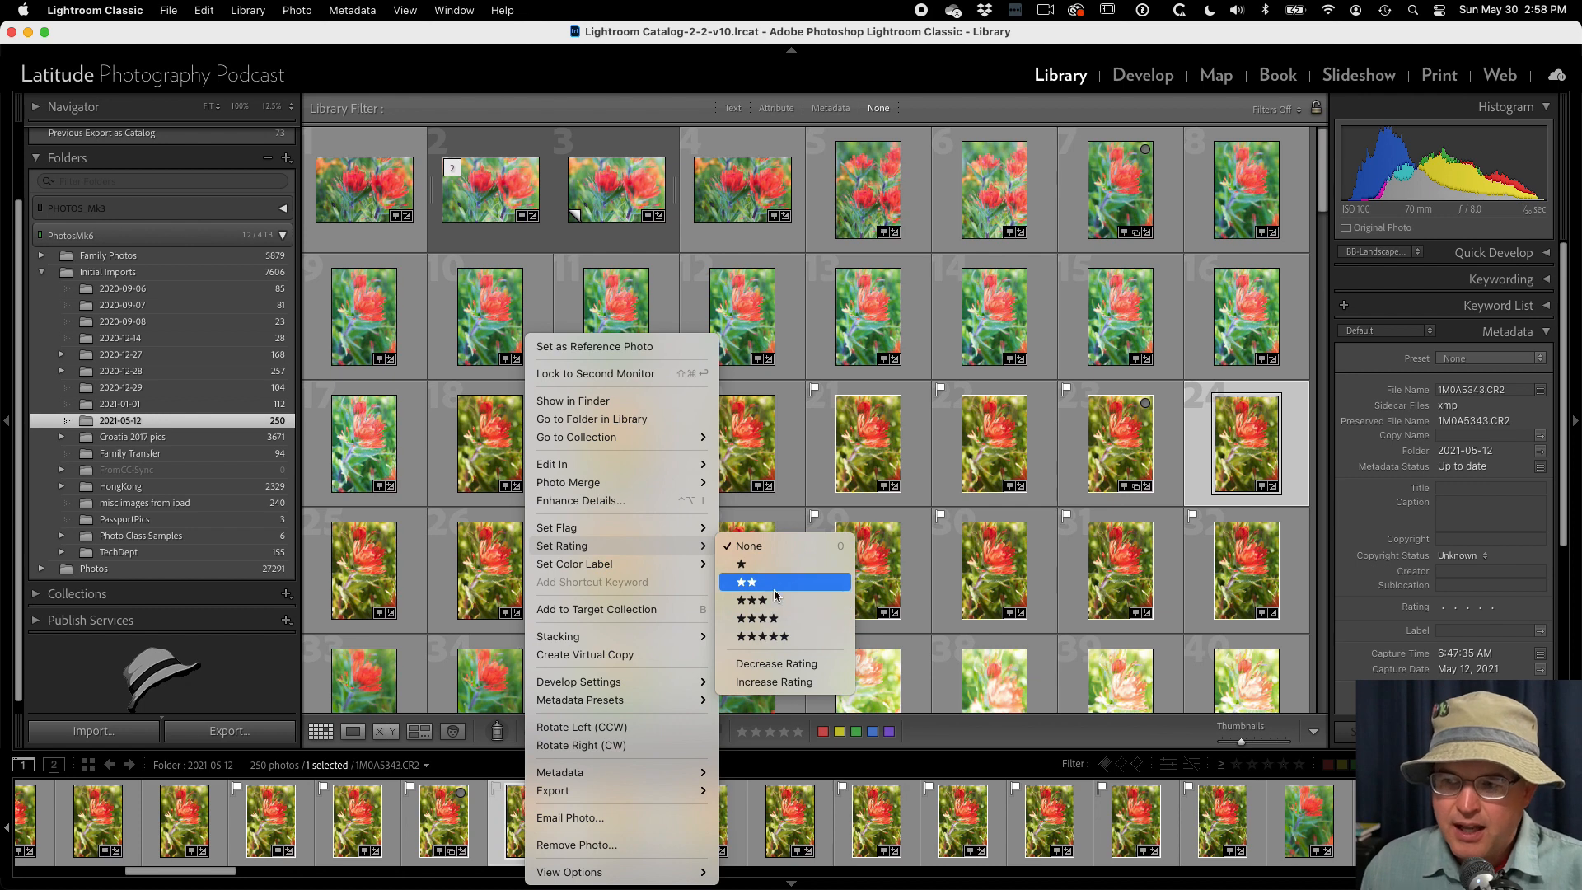
pyautogui.click(764, 735)
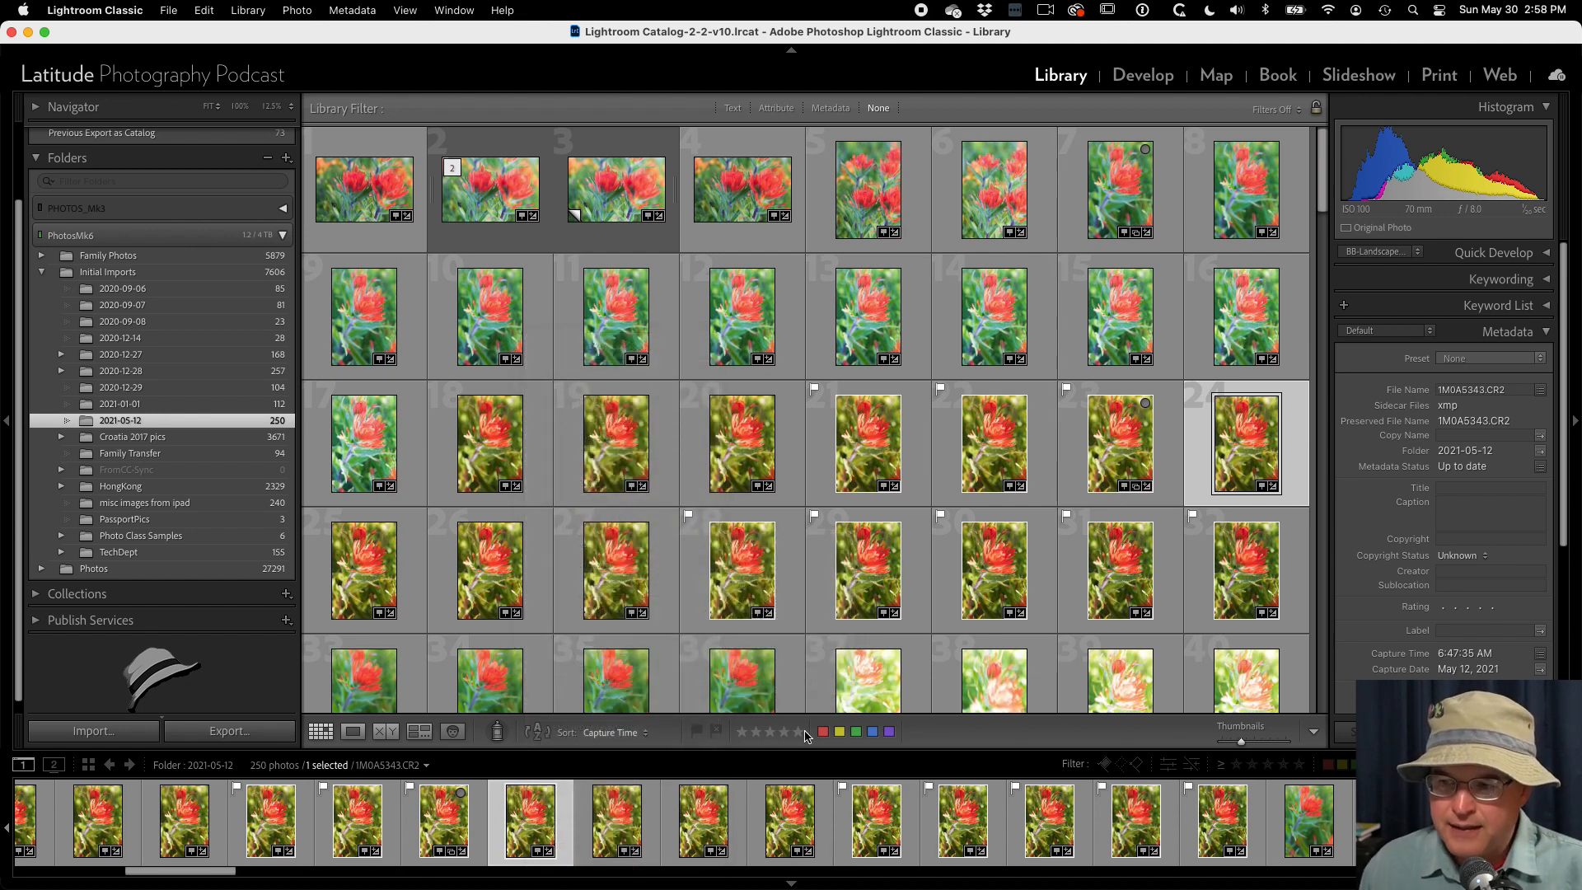
pyautogui.click(797, 732)
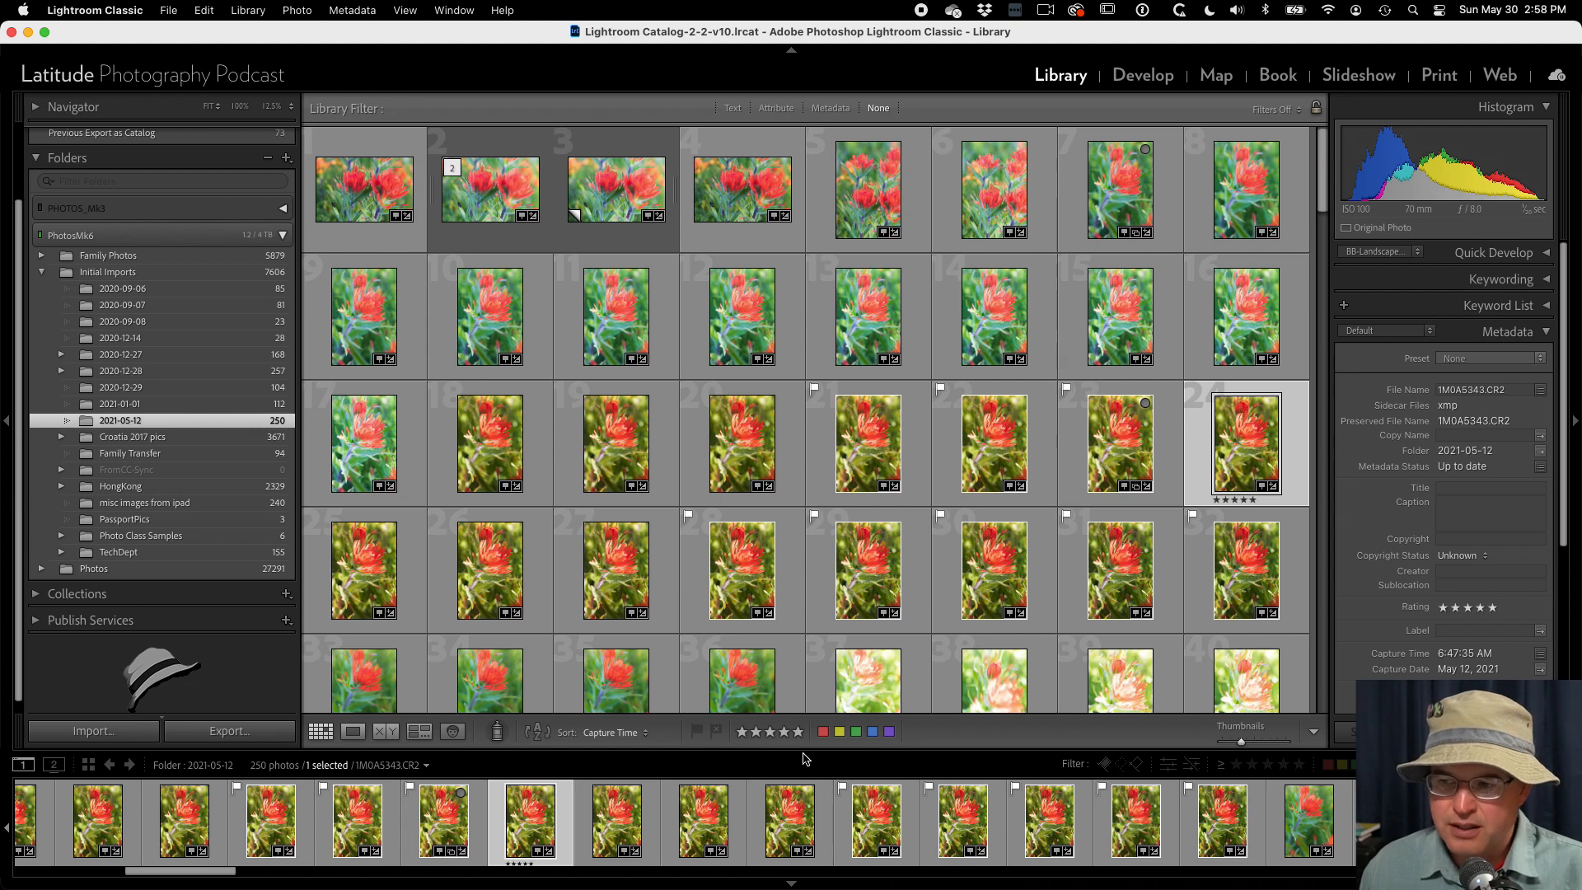
# Decrease the rating of photo 1M0A5343.CR2 by one star, and reset its rating to None.
pyautogui.rightClick(530, 813)
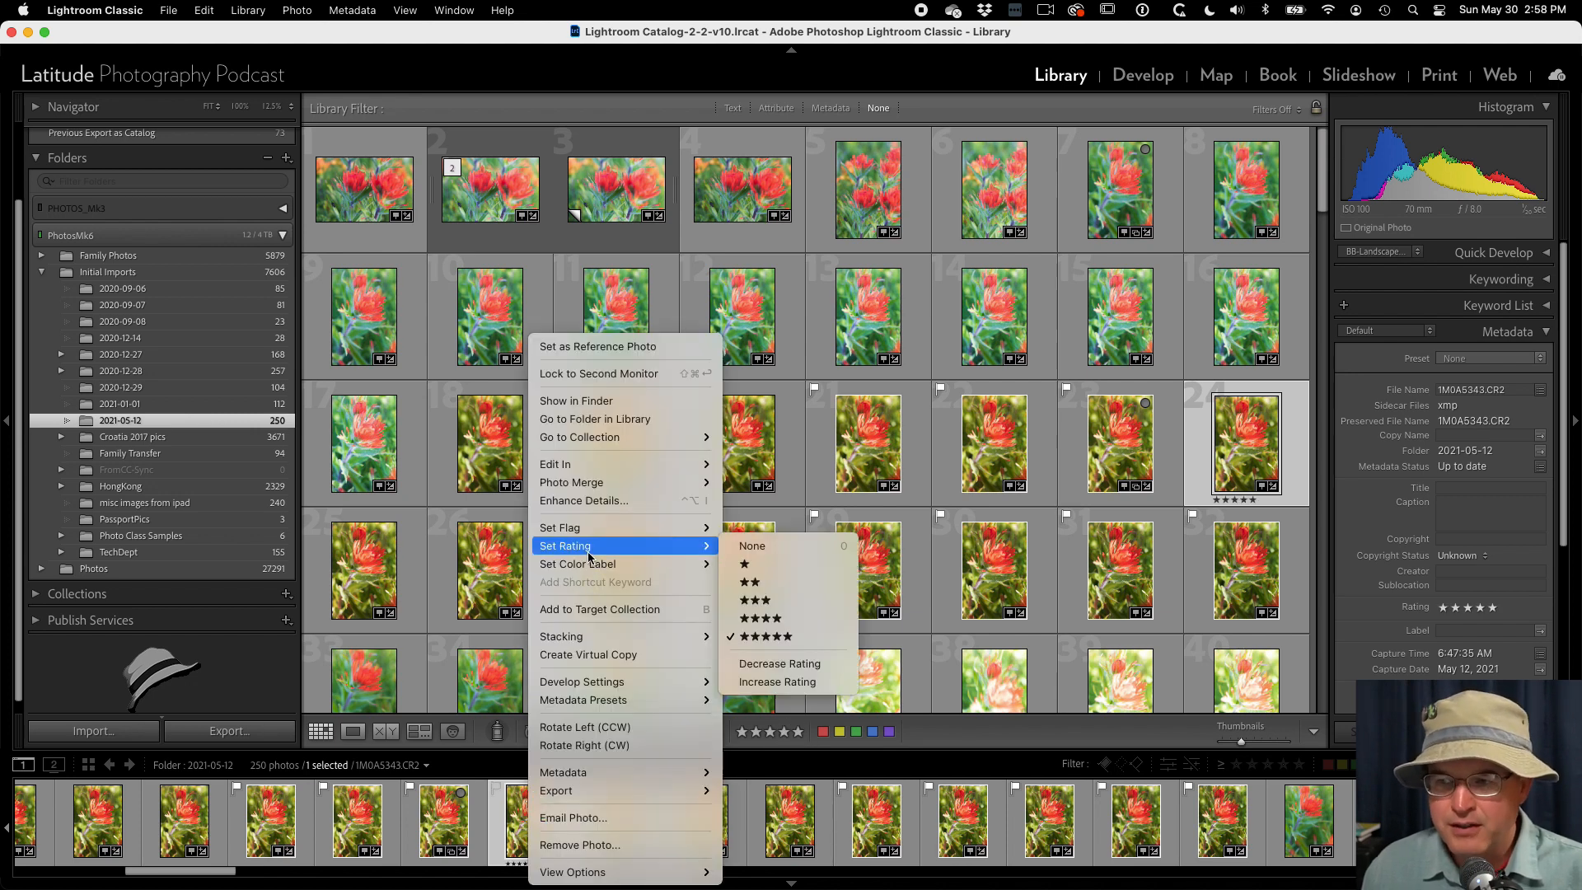
pyautogui.click(778, 665)
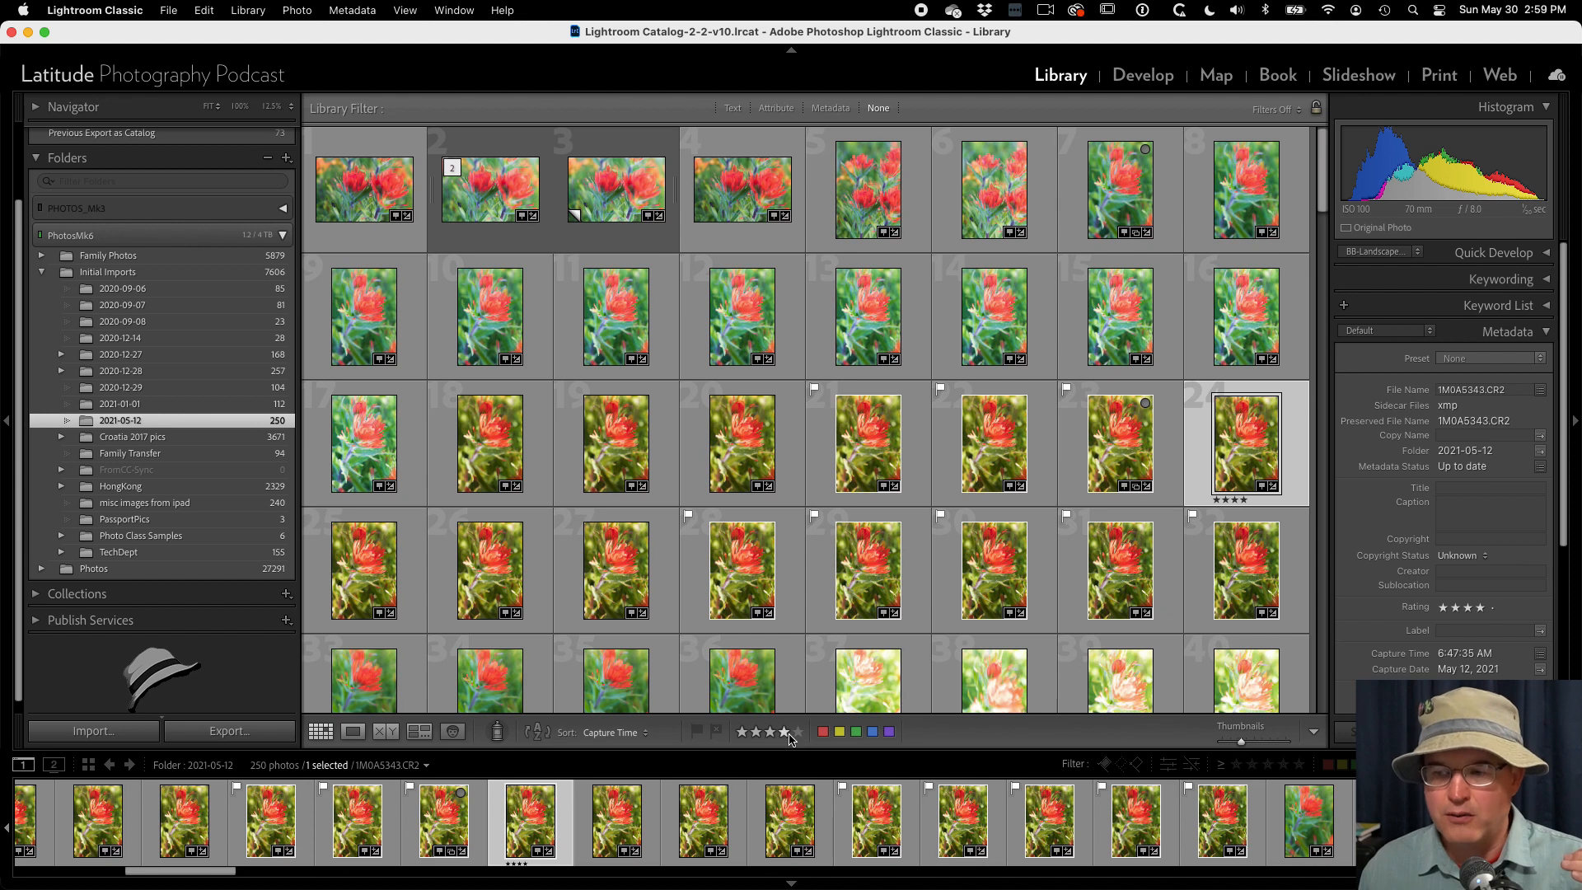
pyautogui.rightClick(531, 825)
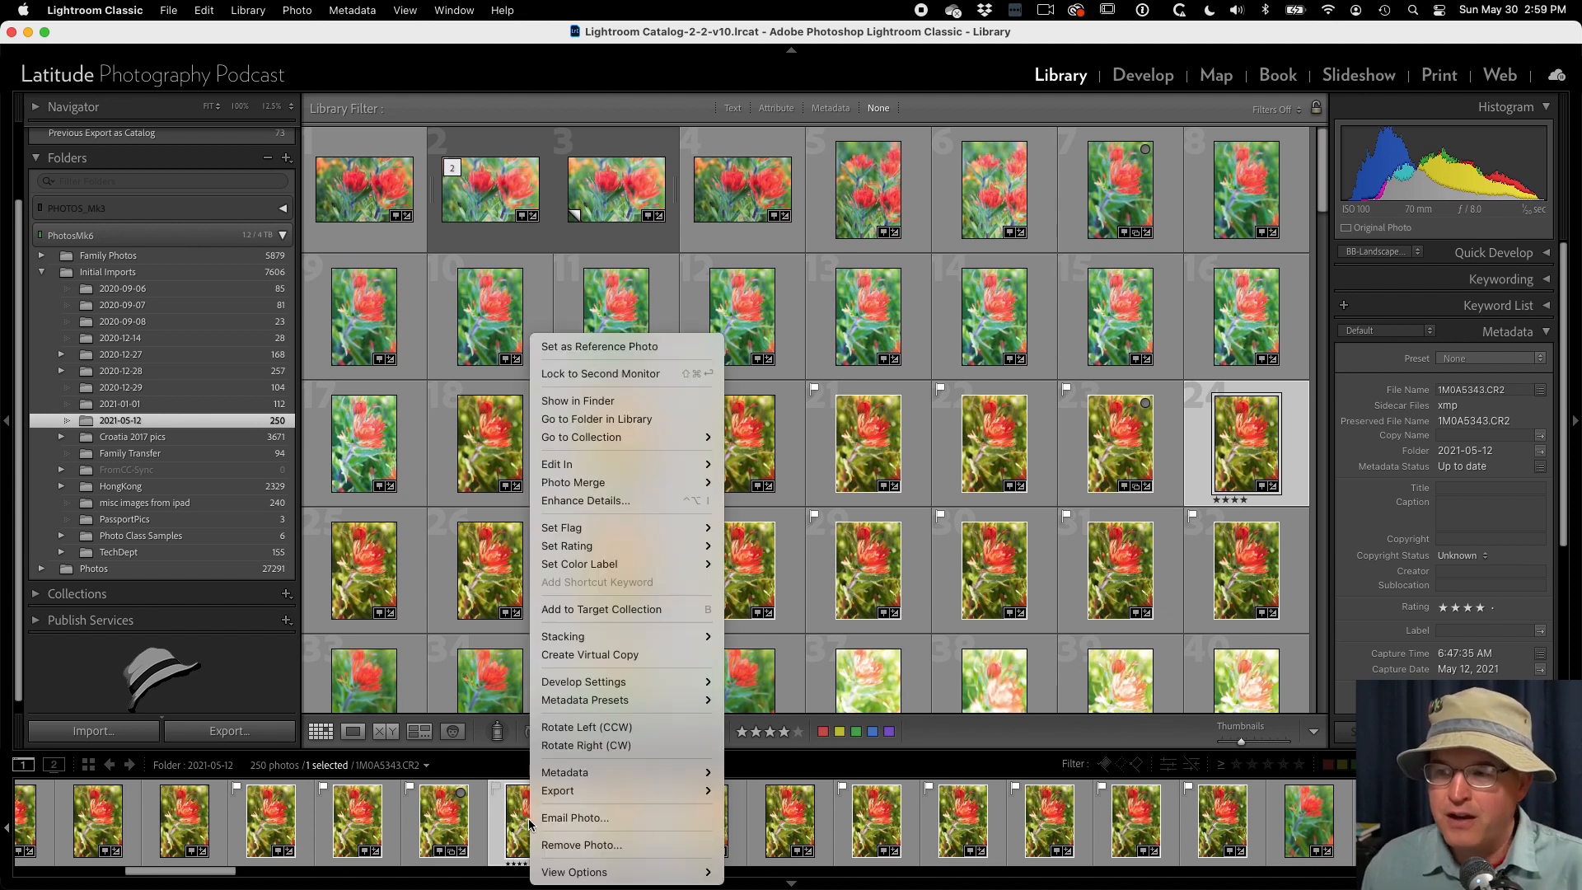
pyautogui.moveTo(592, 548)
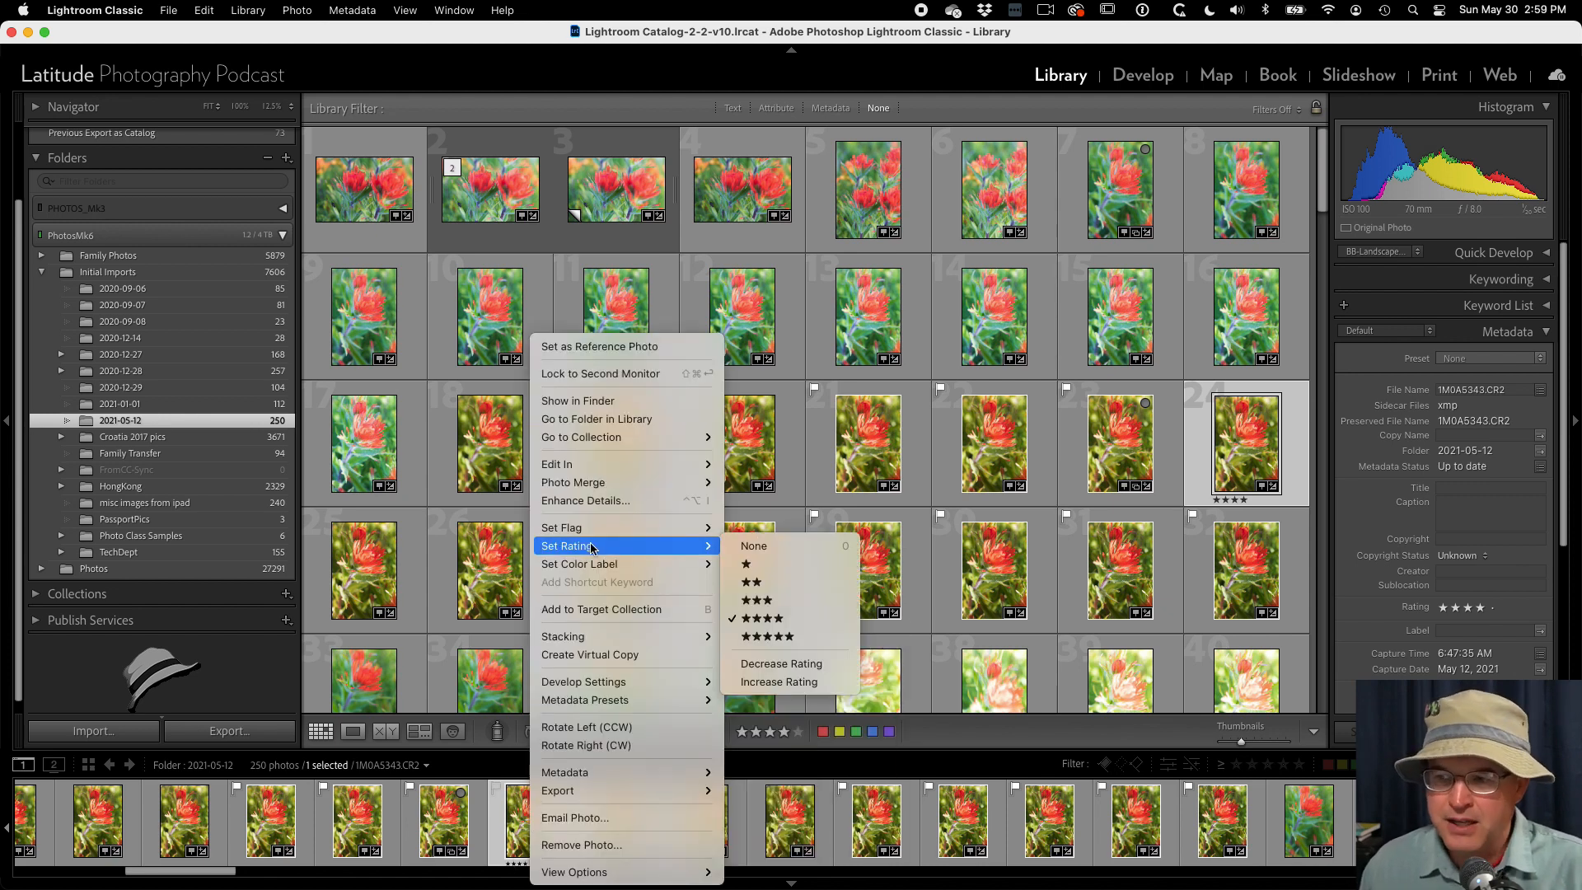
pyautogui.click(754, 545)
# Review the Stacking commands offered for the single filmstrip photo 1M0A5343.CR2.
pyautogui.rightClick(521, 821)
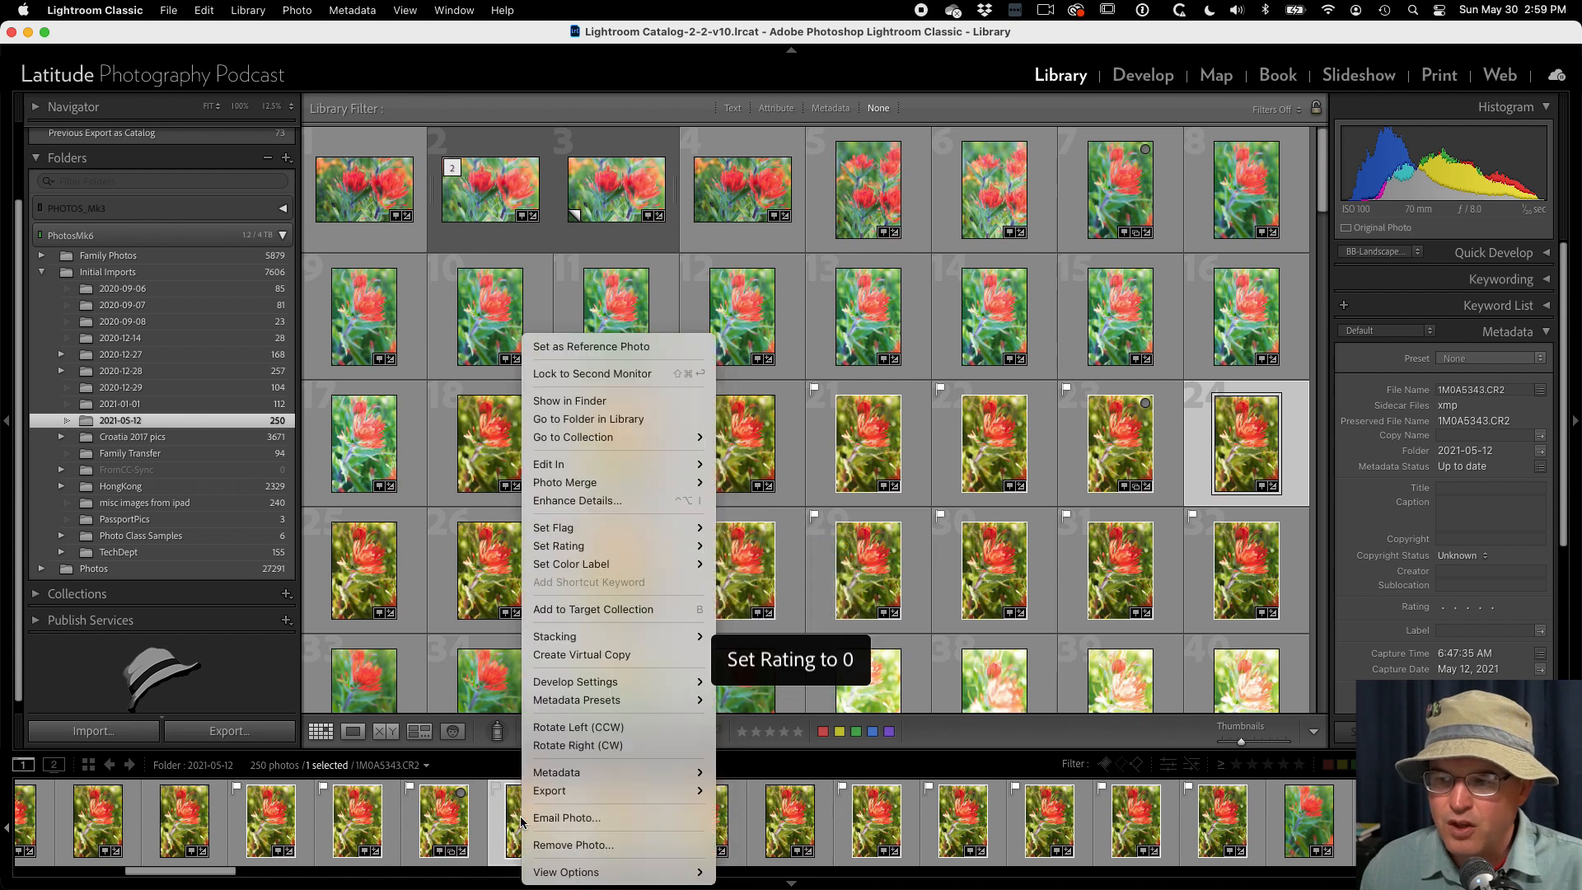
pyautogui.moveTo(626, 563)
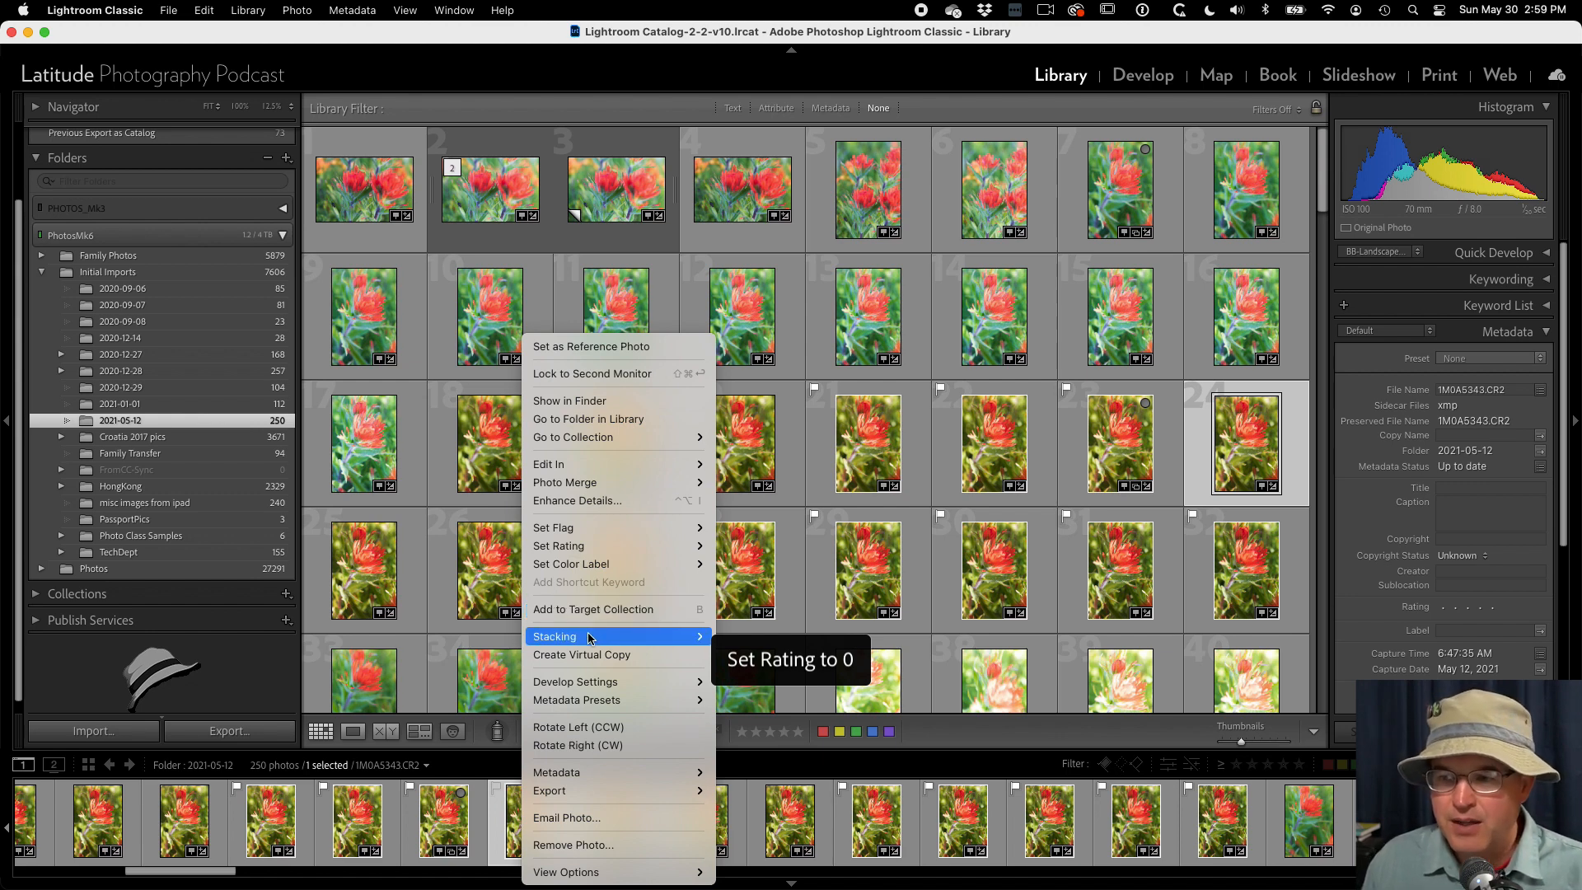
pyautogui.moveTo(589, 641)
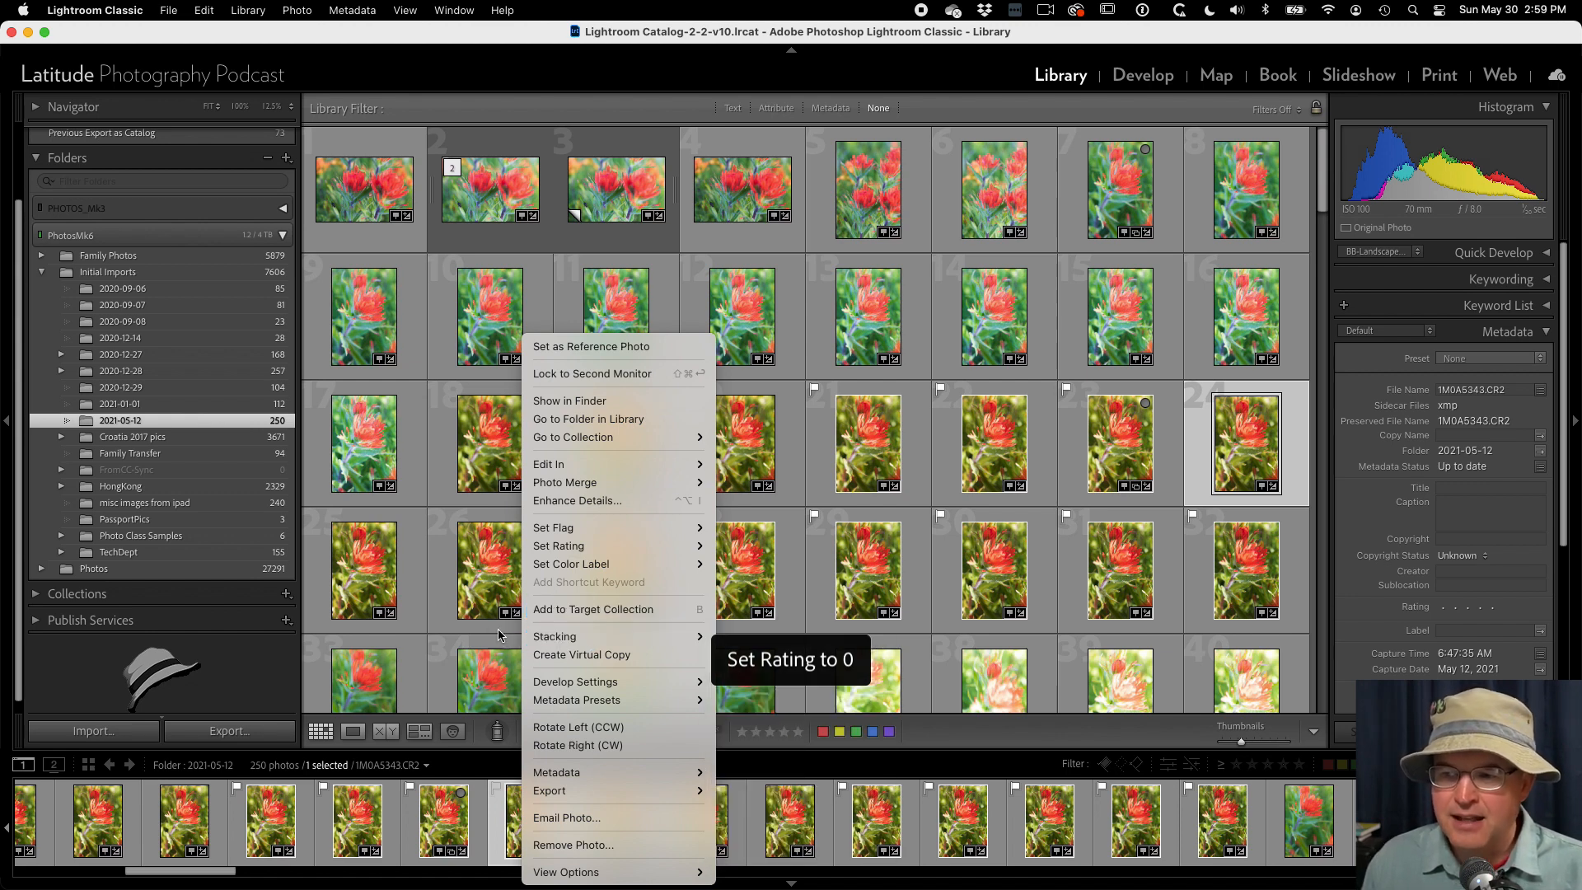
pyautogui.click(799, 592)
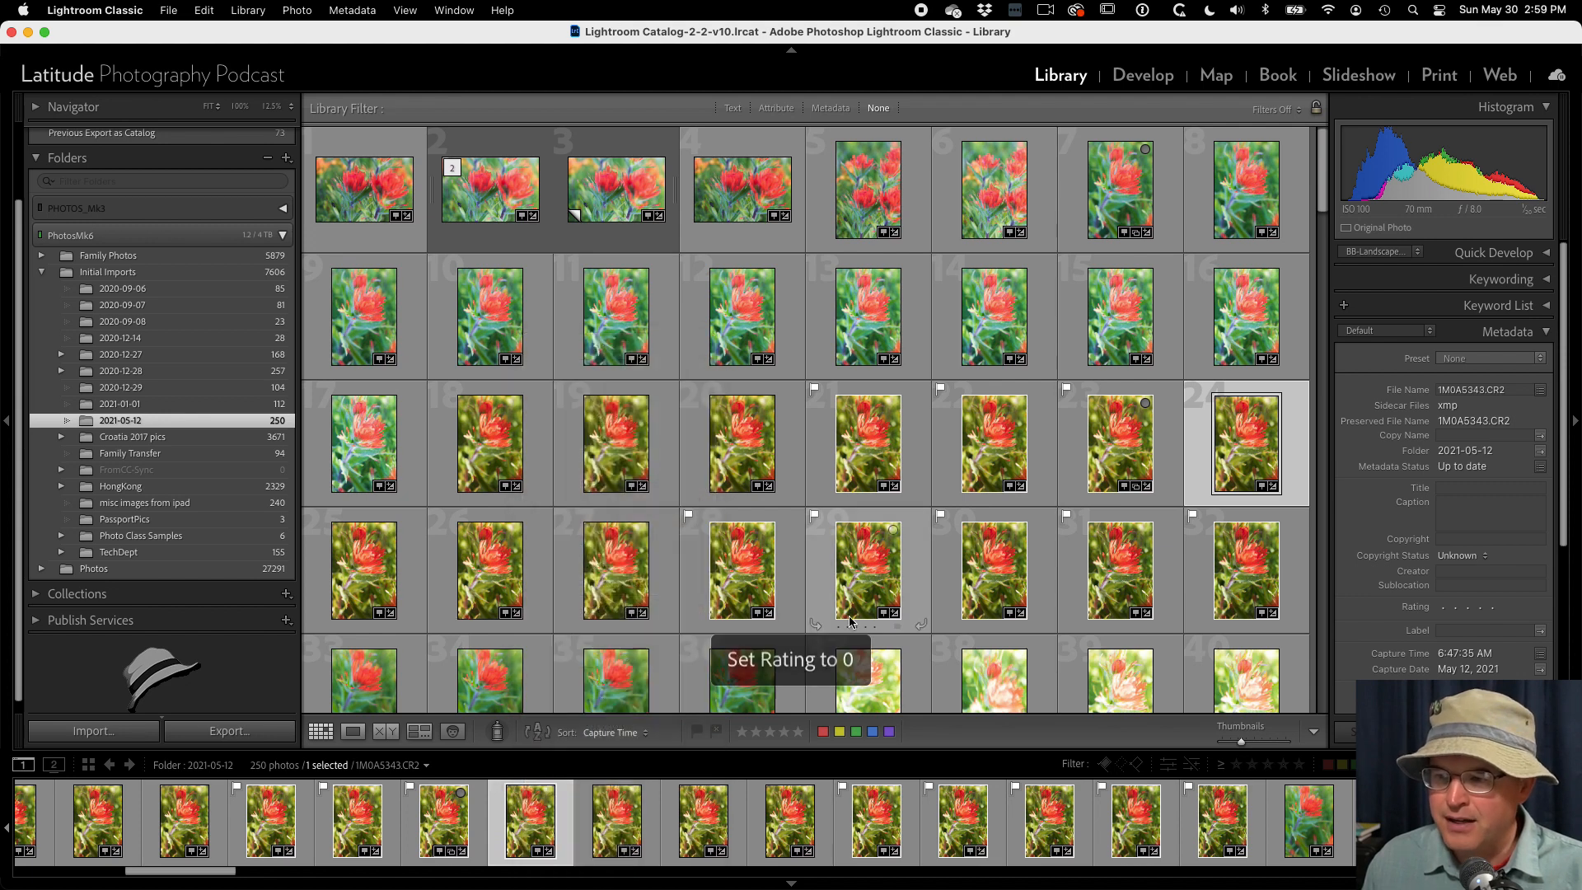
pyautogui.rightClick(531, 812)
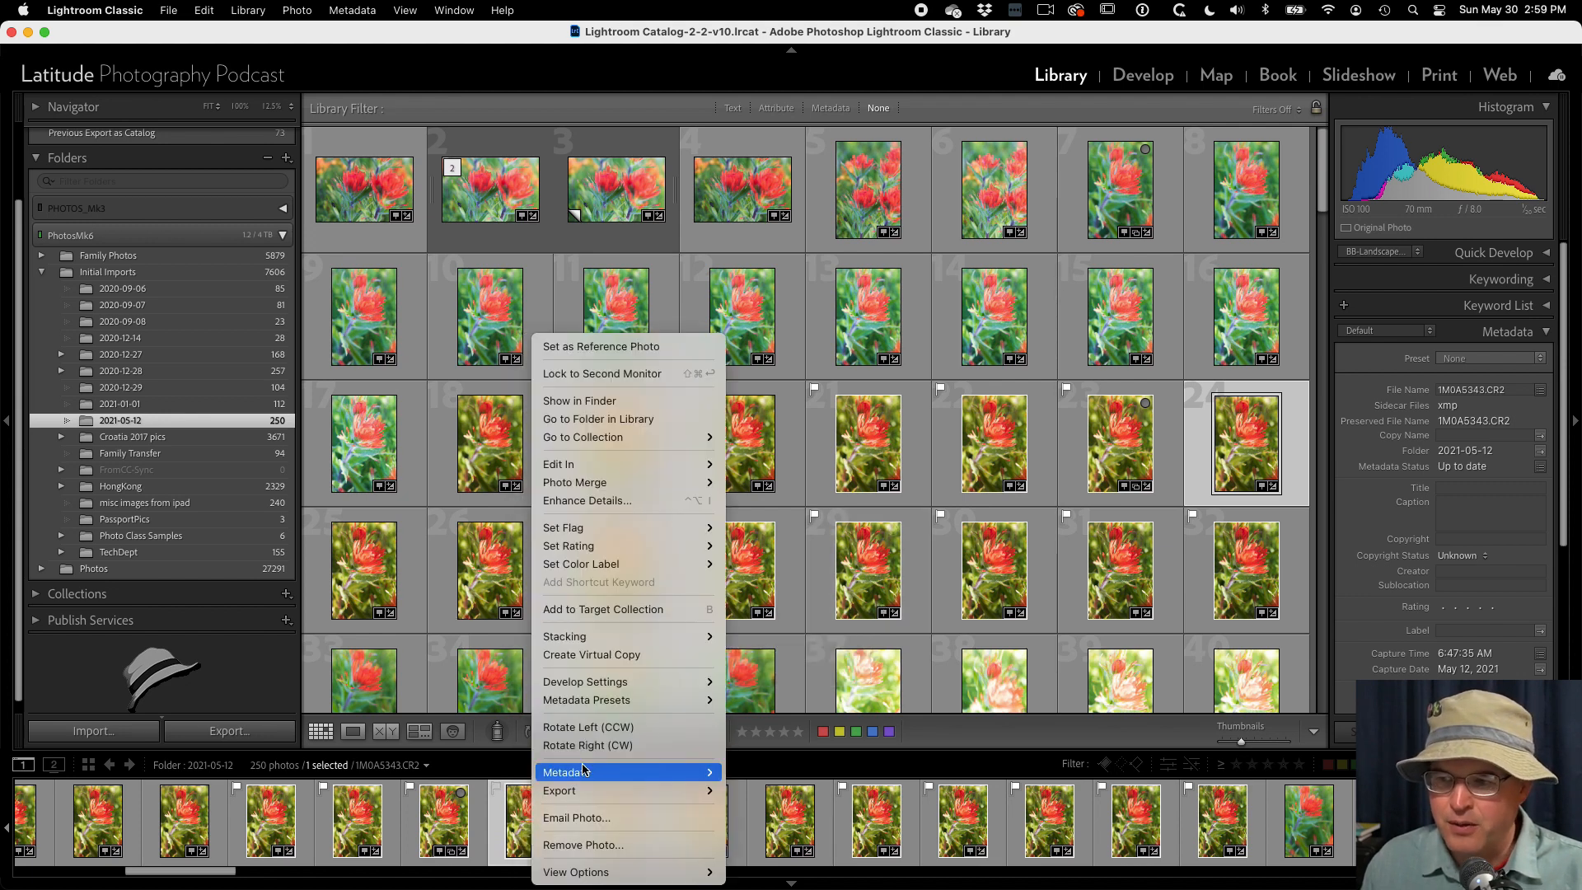
pyautogui.moveTo(642, 641)
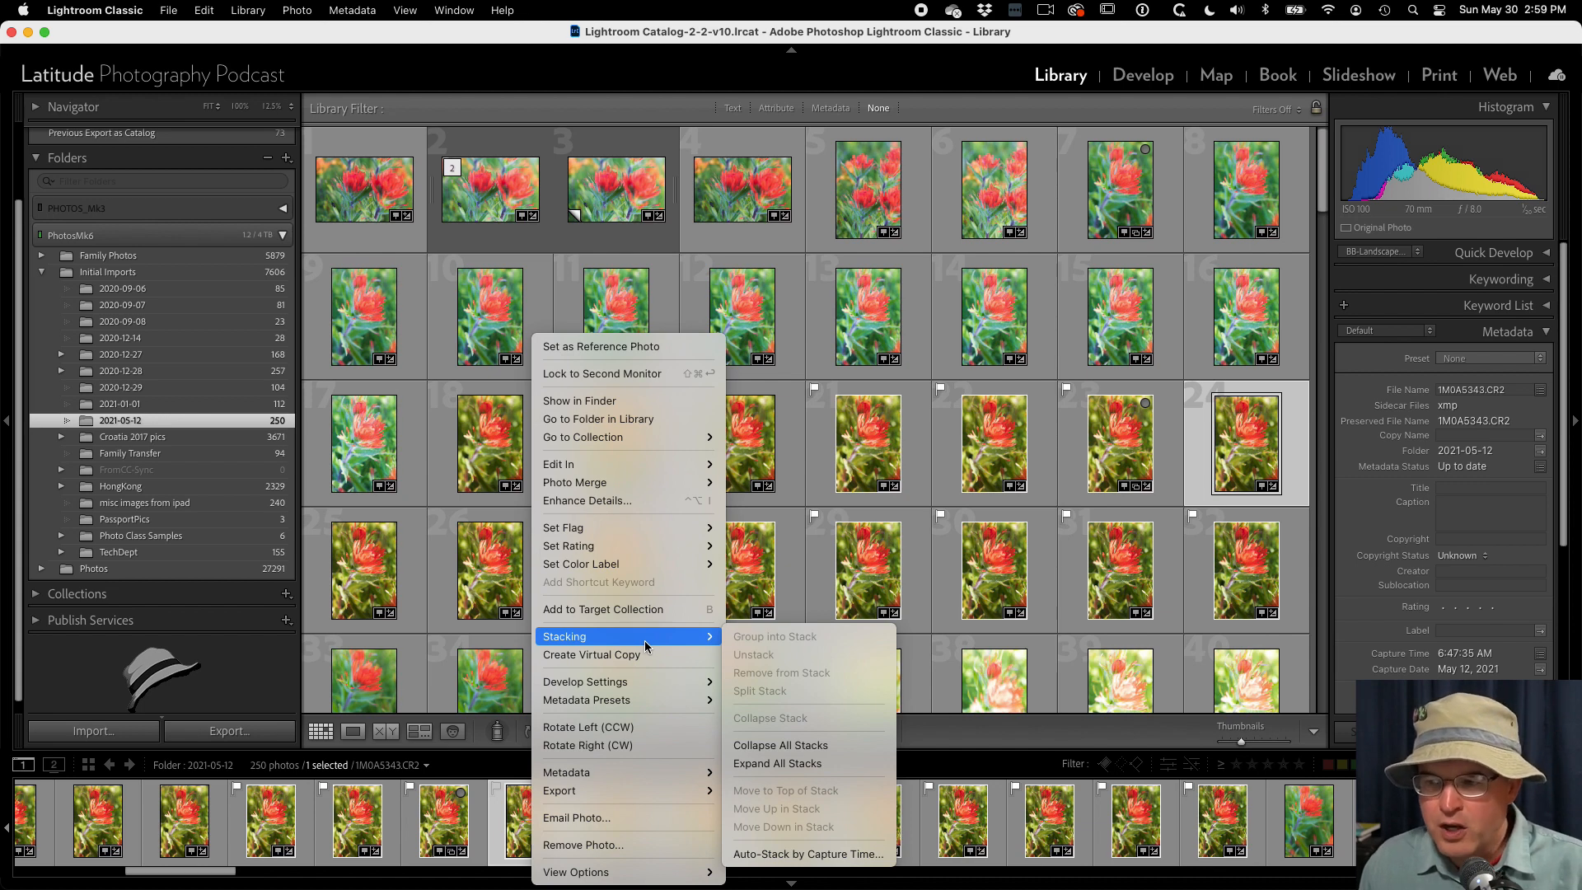
pyautogui.click(253, 820)
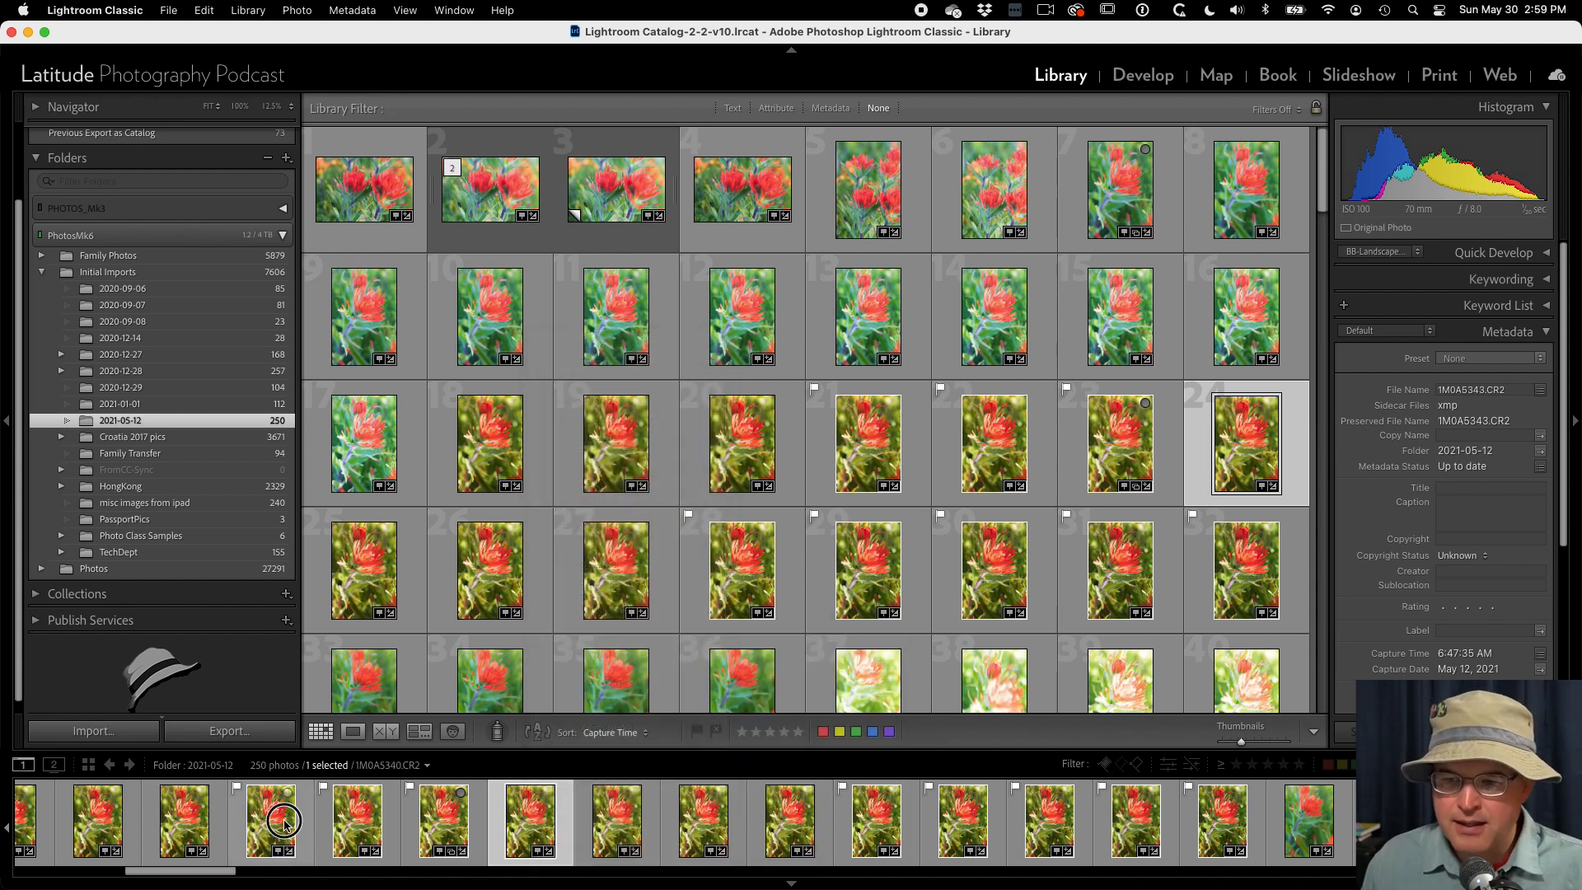
# Select photos 21 through 26 in the filmstrip, starting at 1M0A5340.CR2, and group them into a stack.
pyautogui.click(256, 819)
pyautogui.keyDown('shift'); pyautogui.click(698, 828); pyautogui.keyUp('shift')
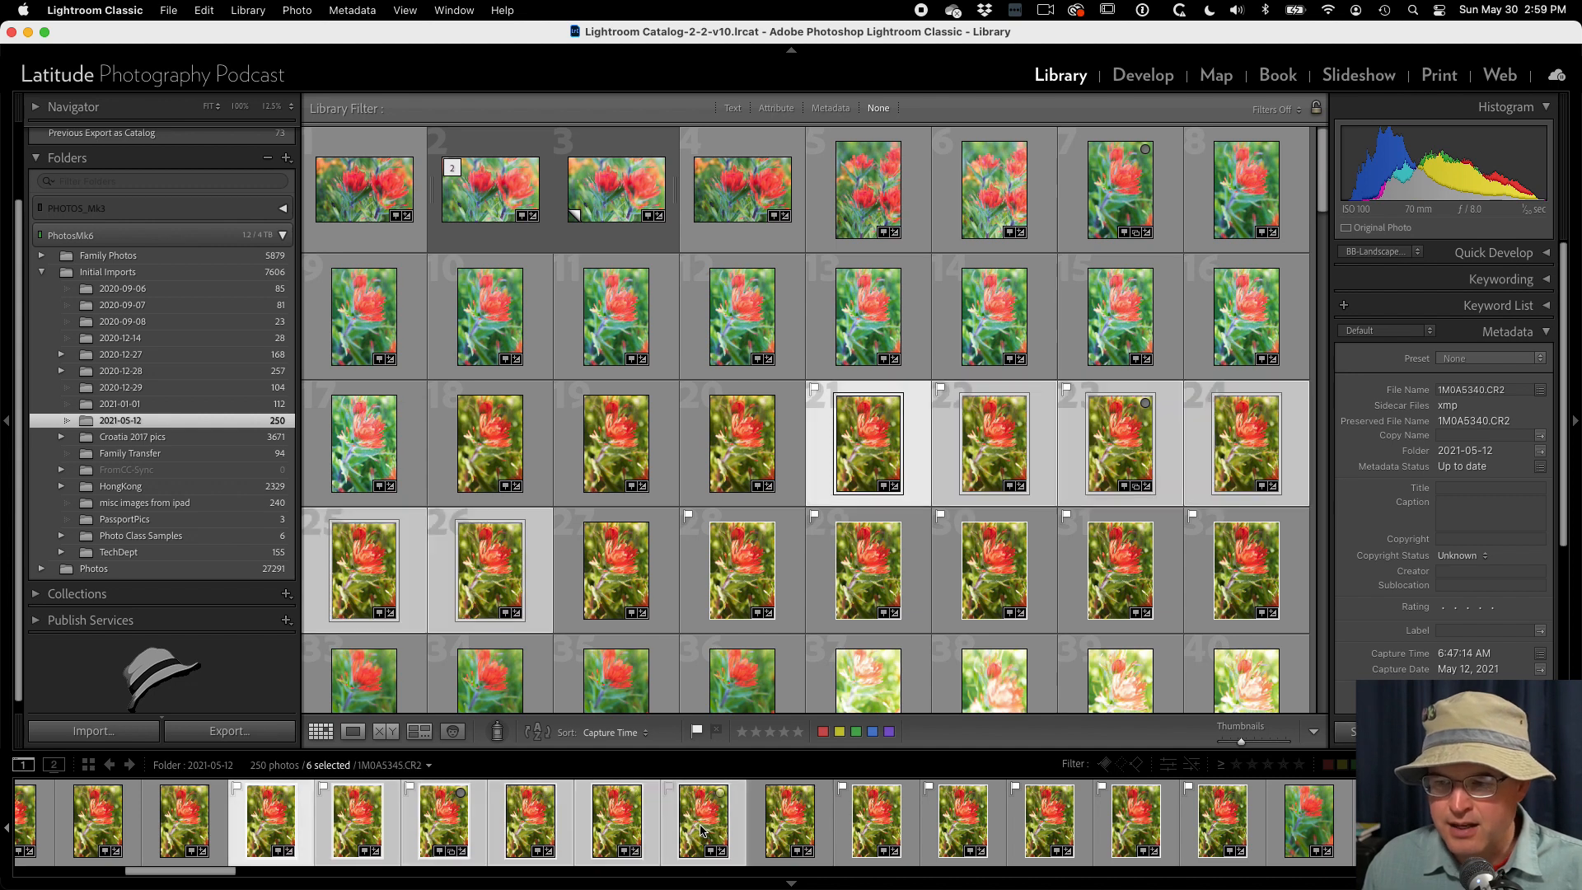
pyautogui.rightClick(270, 821)
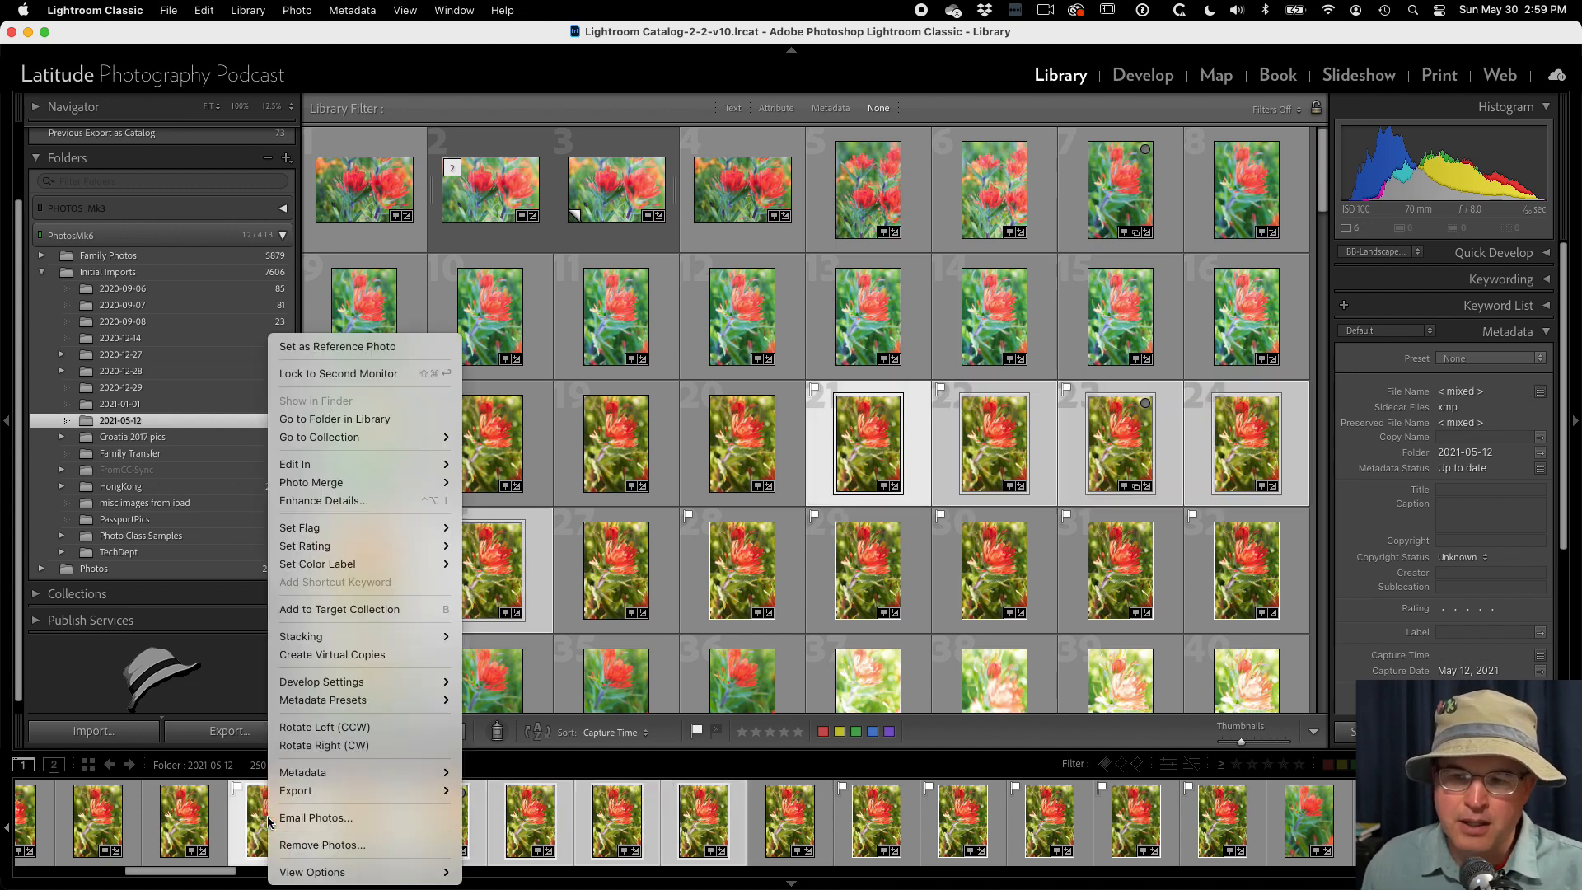
pyautogui.moveTo(356, 637)
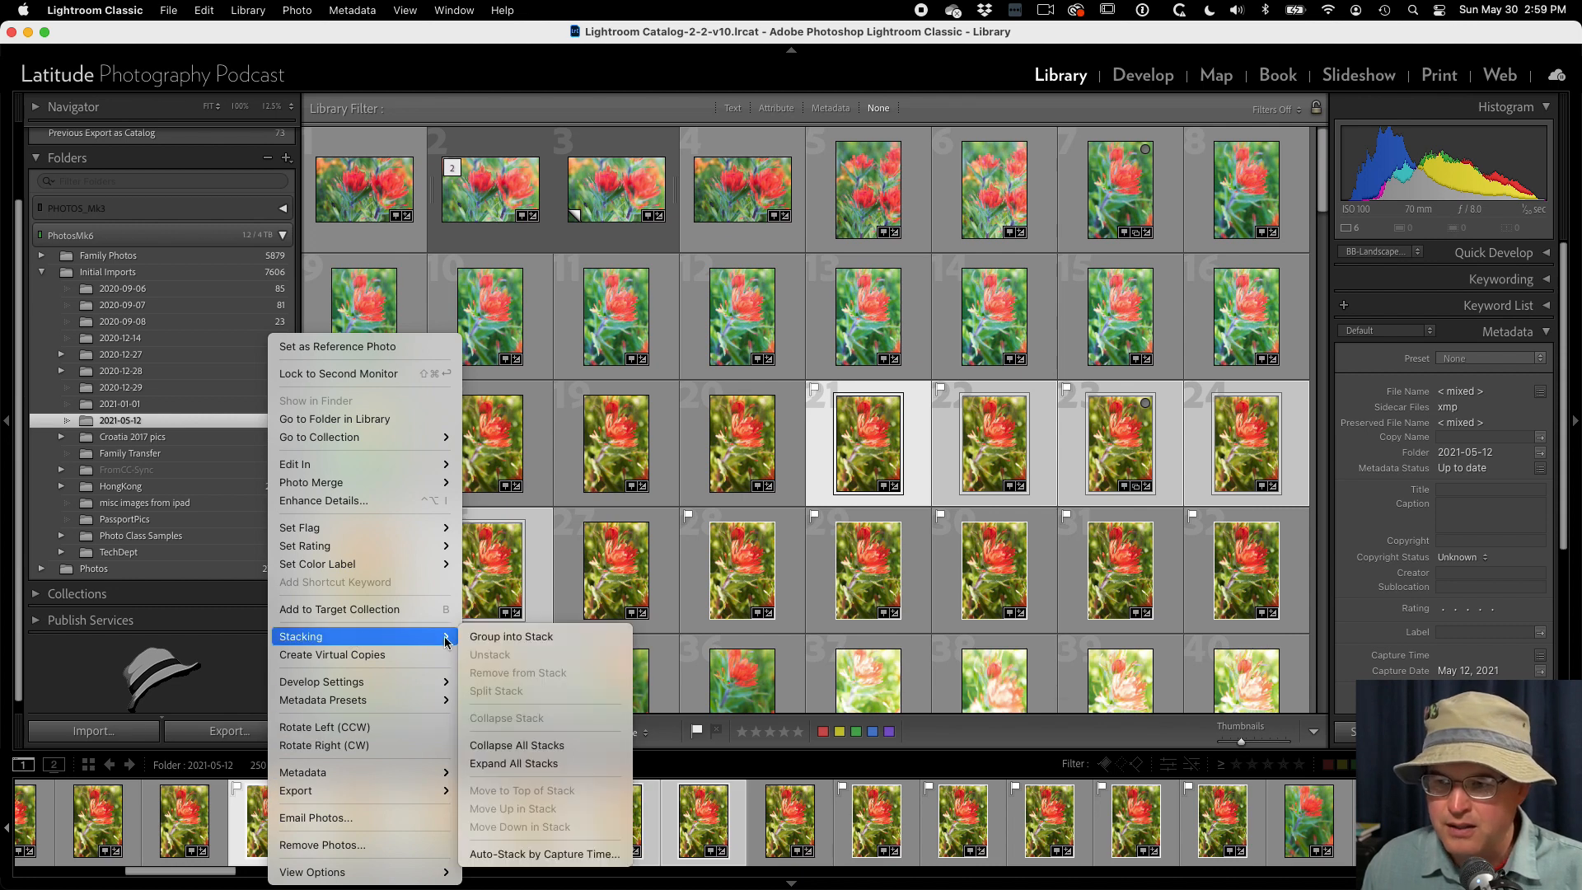
pyautogui.click(531, 636)
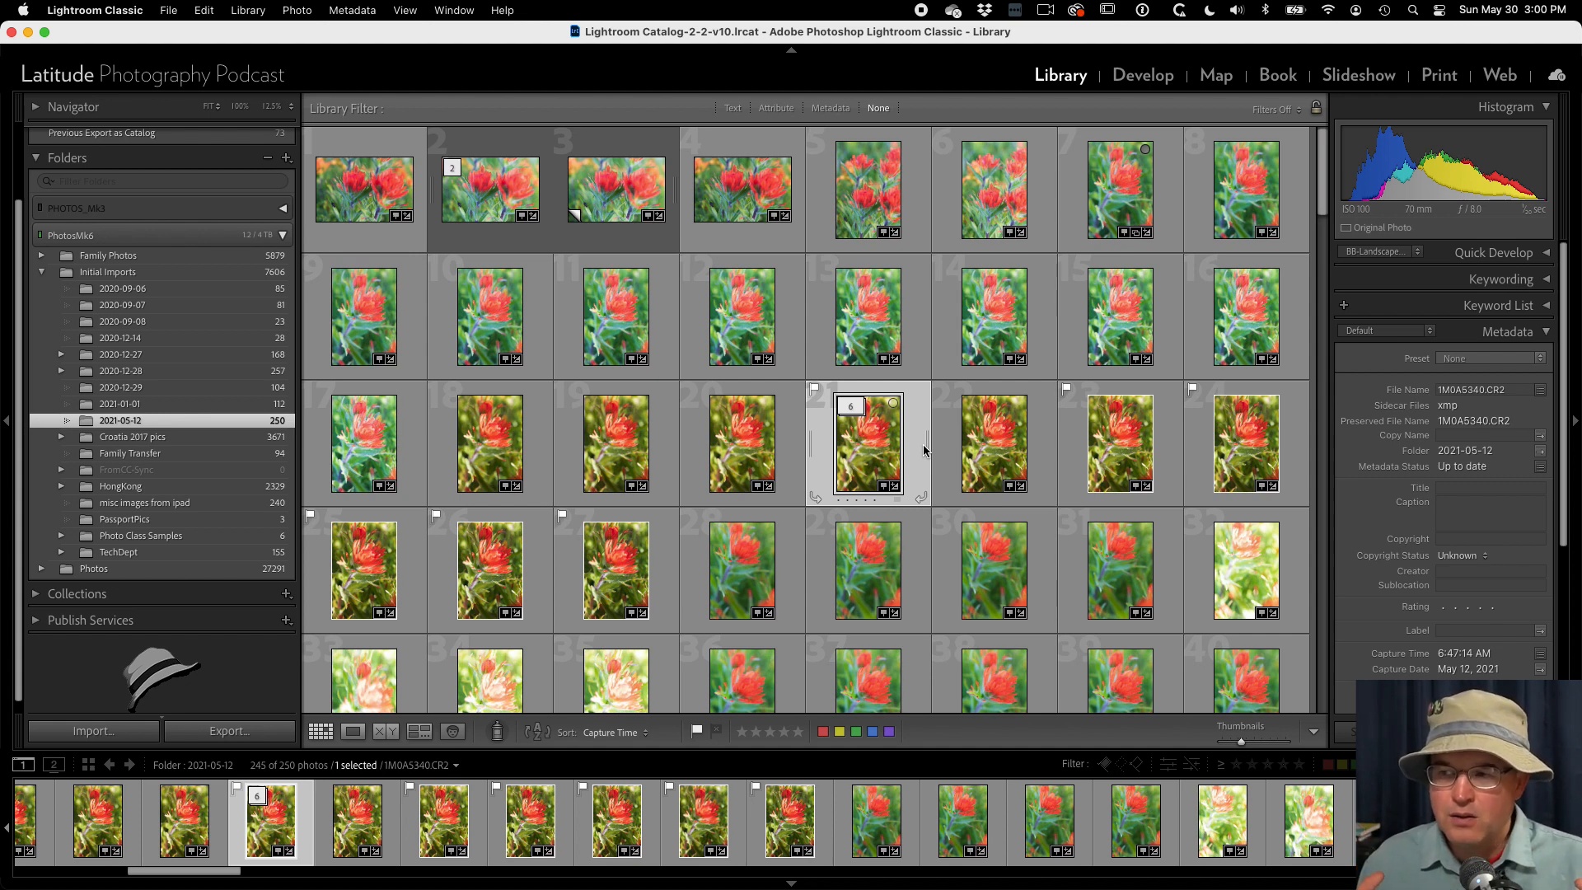
# Expand the six-photo stack in the filmstrip, collapse it, and expand it again.
pyautogui.click(258, 797)
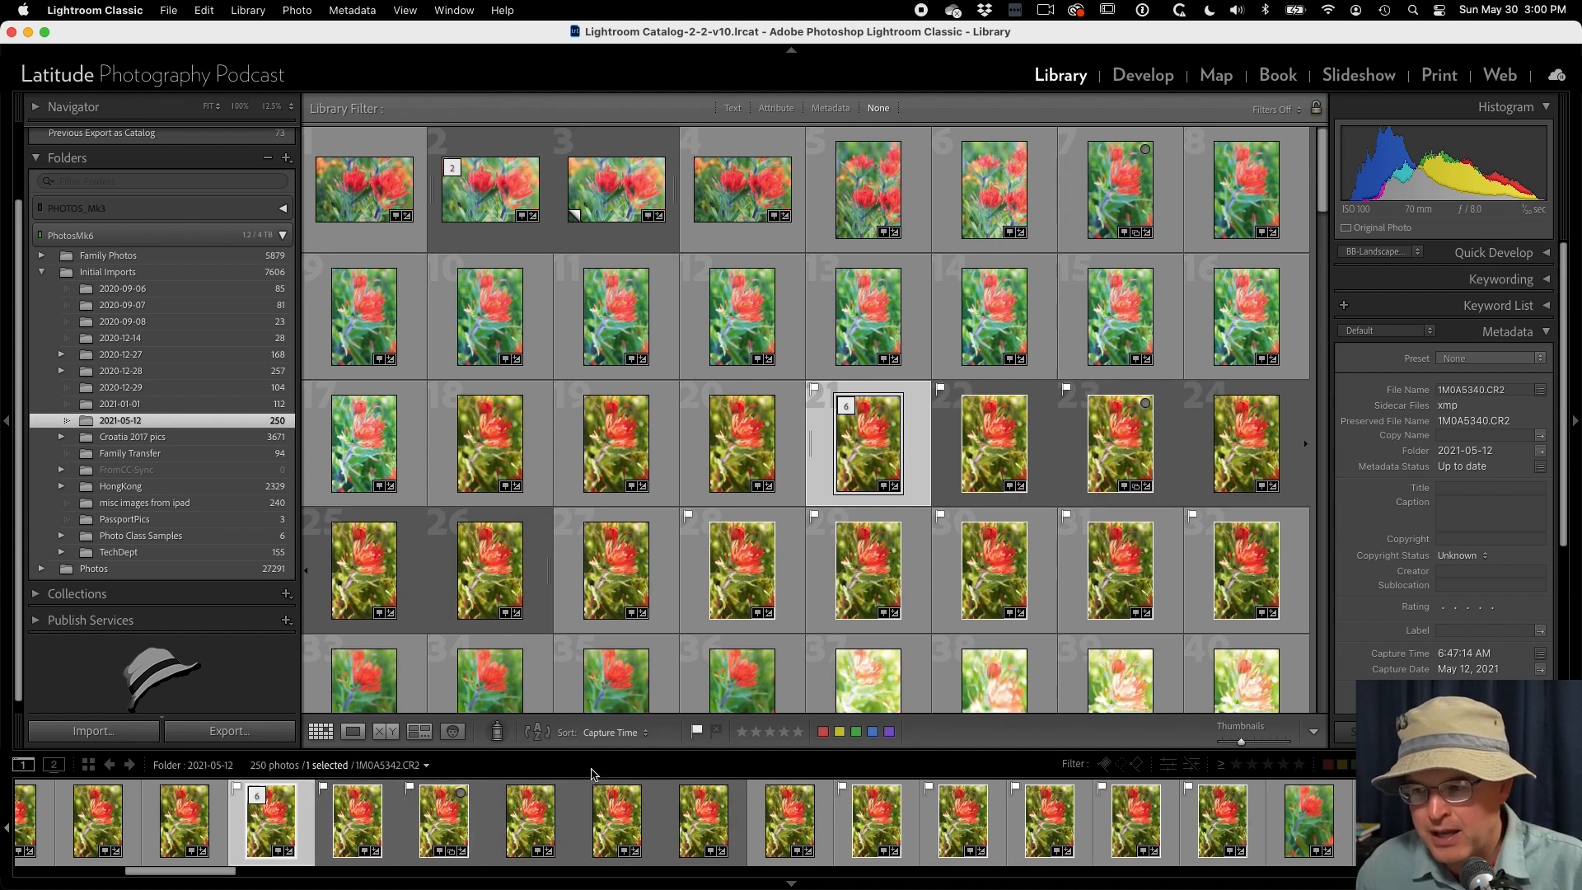
pyautogui.click(260, 797)
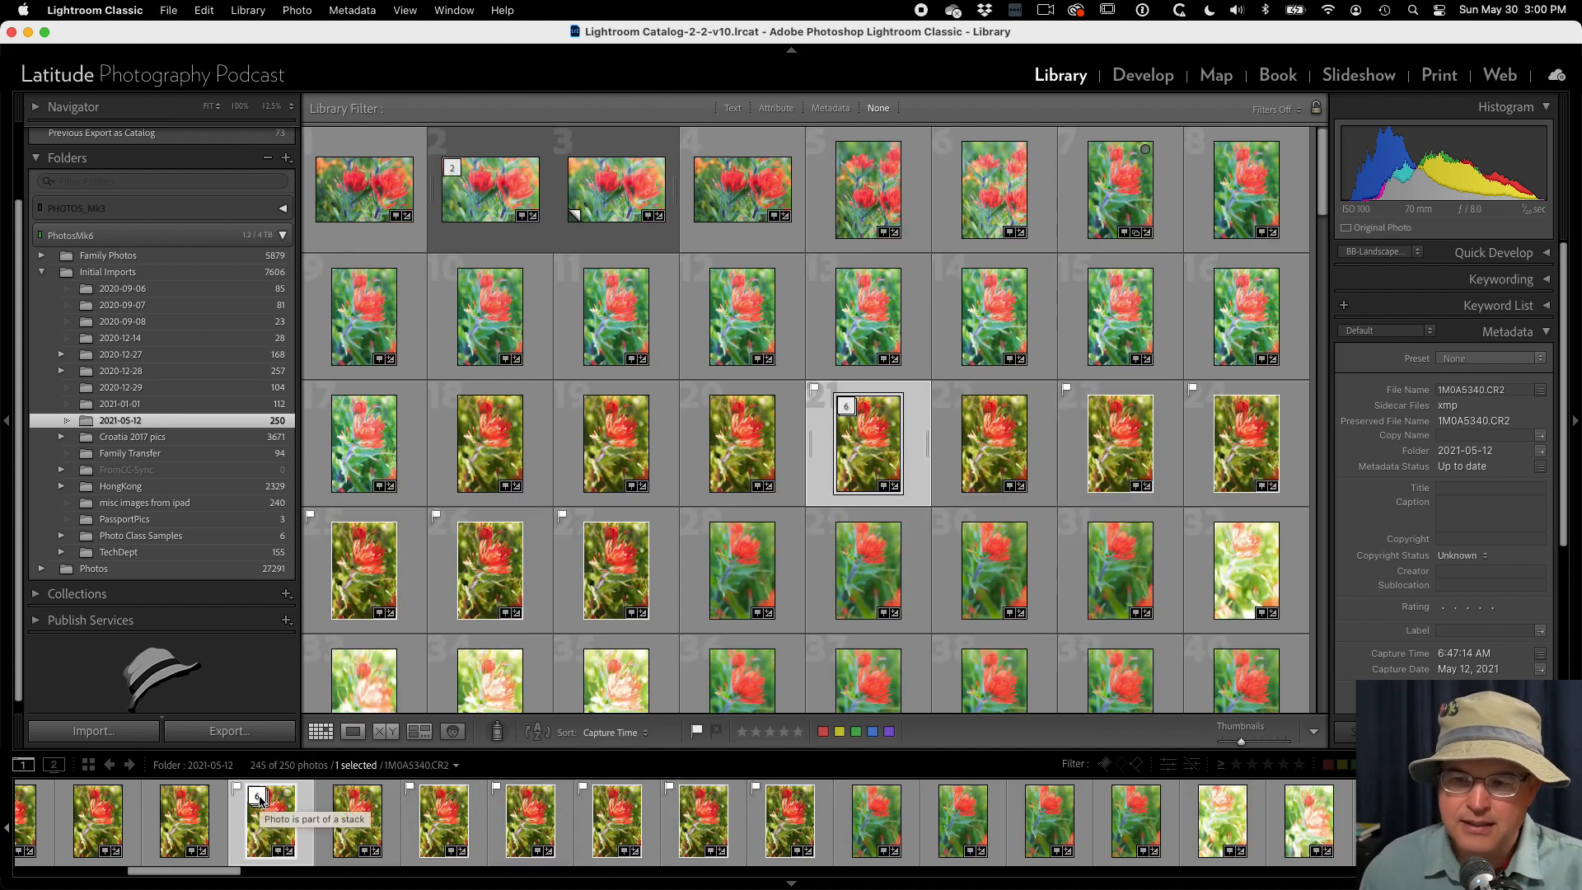
pyautogui.click(260, 798)
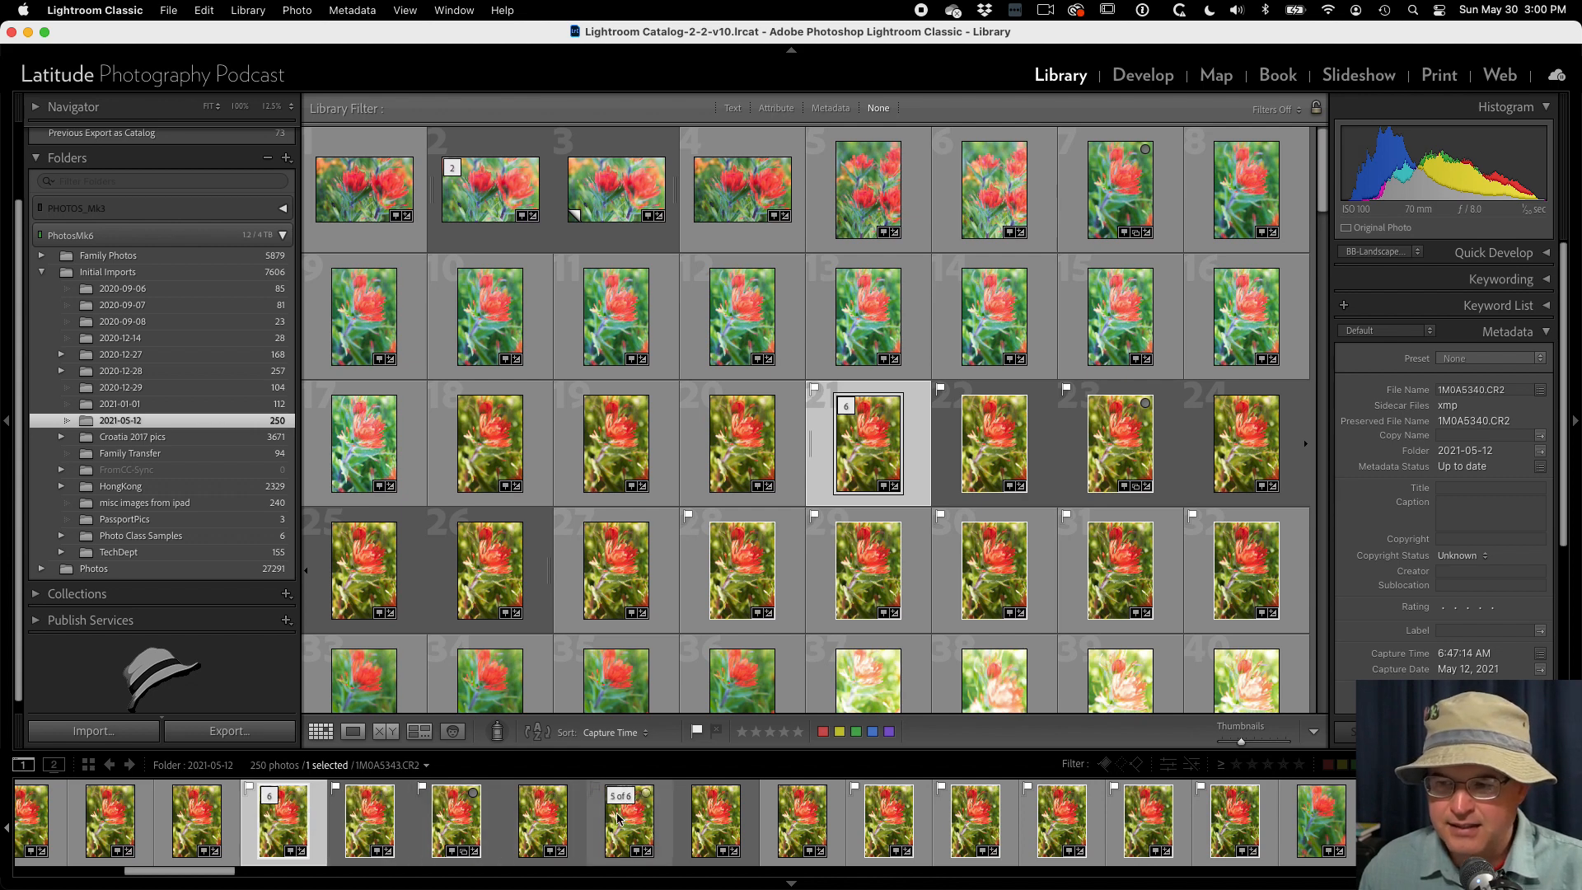
# Select all six photos of the expanded stack in the filmstrip and unstack them.
pyautogui.keyDown('shift'); pyautogui.click(721, 822); pyautogui.keyUp('shift')
pyautogui.rightClick(292, 835)
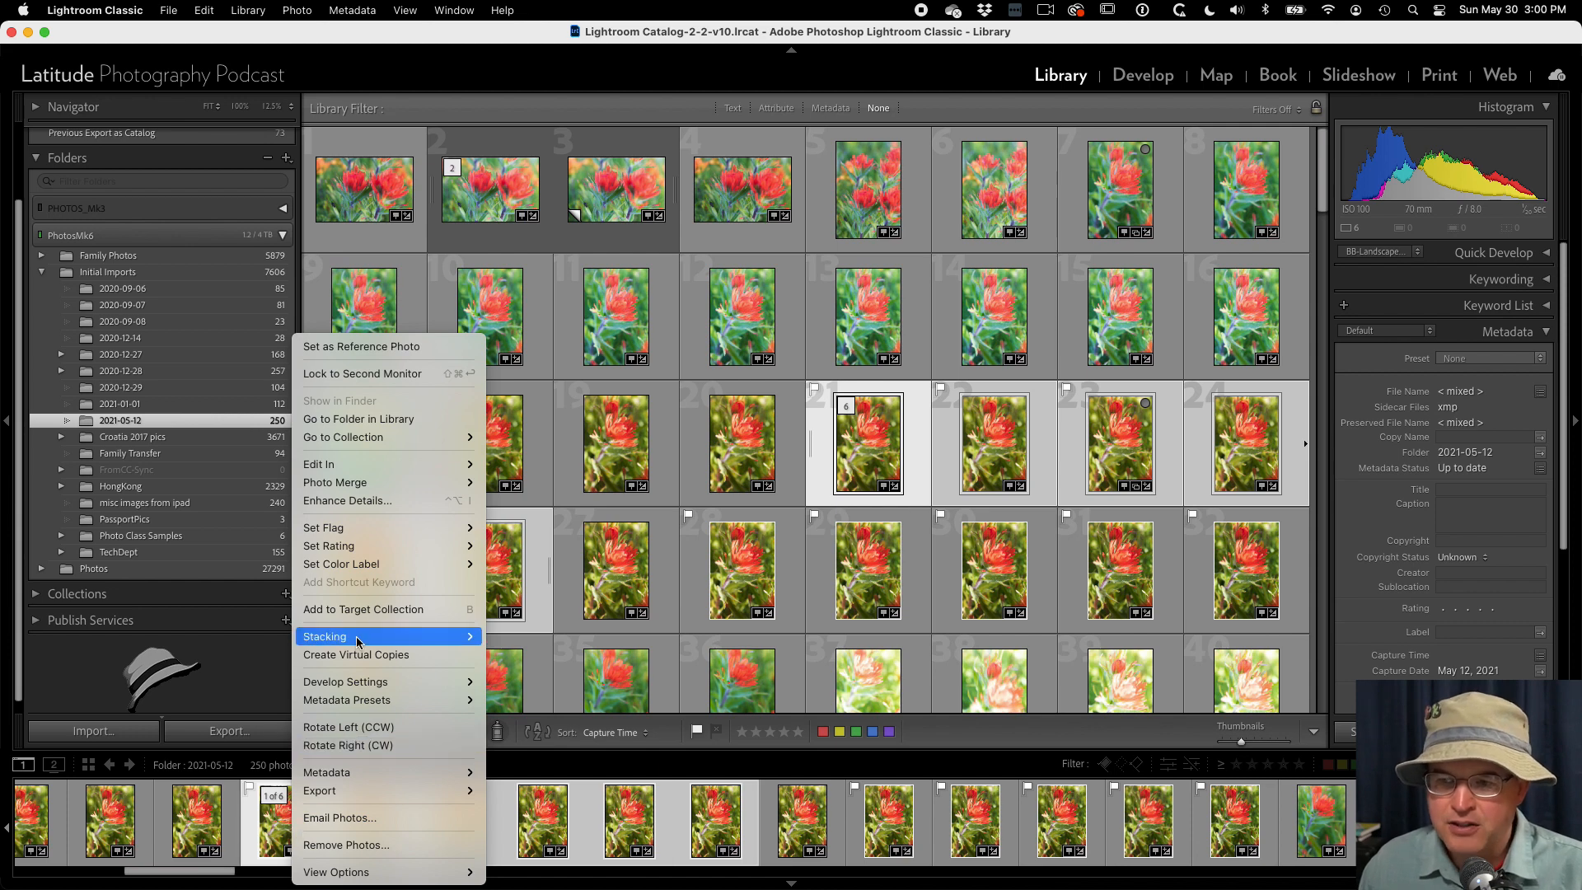
pyautogui.moveTo(466, 641)
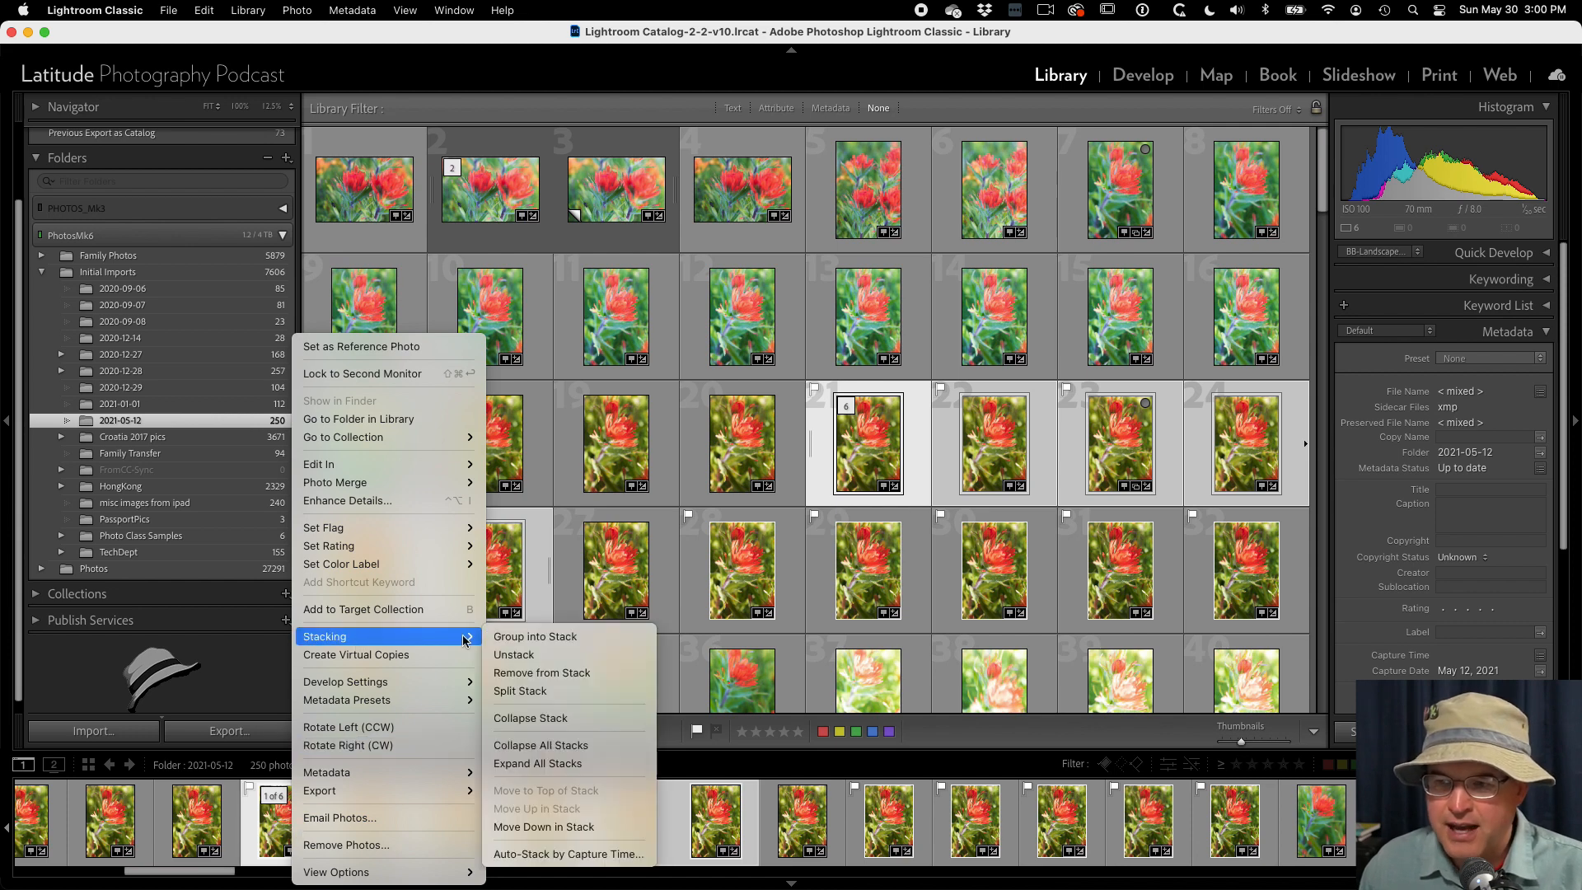
pyautogui.click(533, 659)
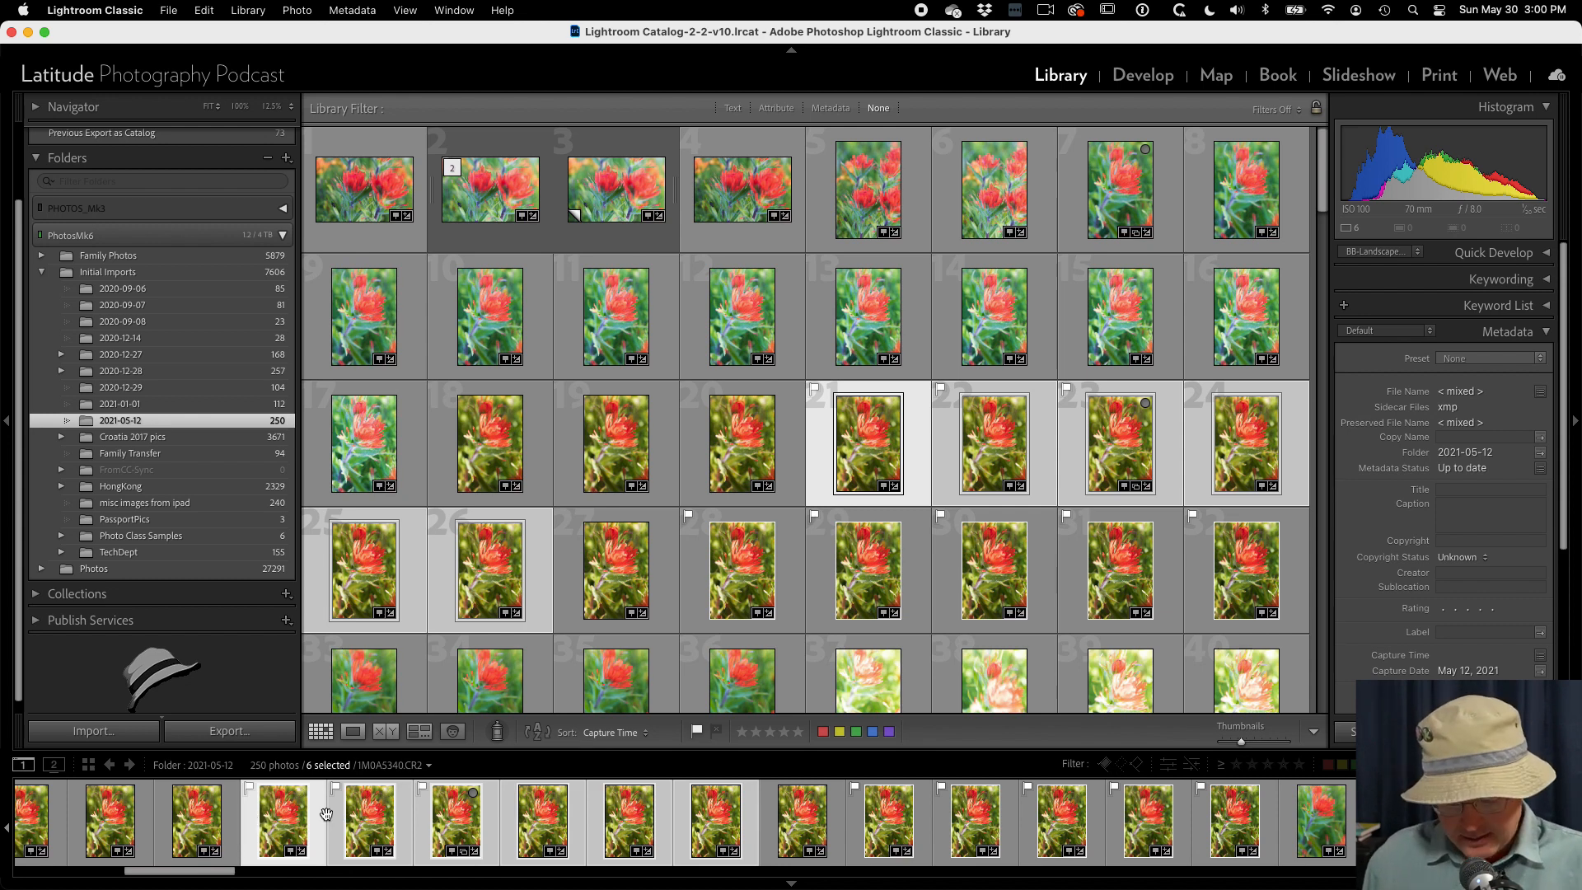
# Regroup the six selected photos into a stack and unstack them again.
pyautogui.press('super+g')
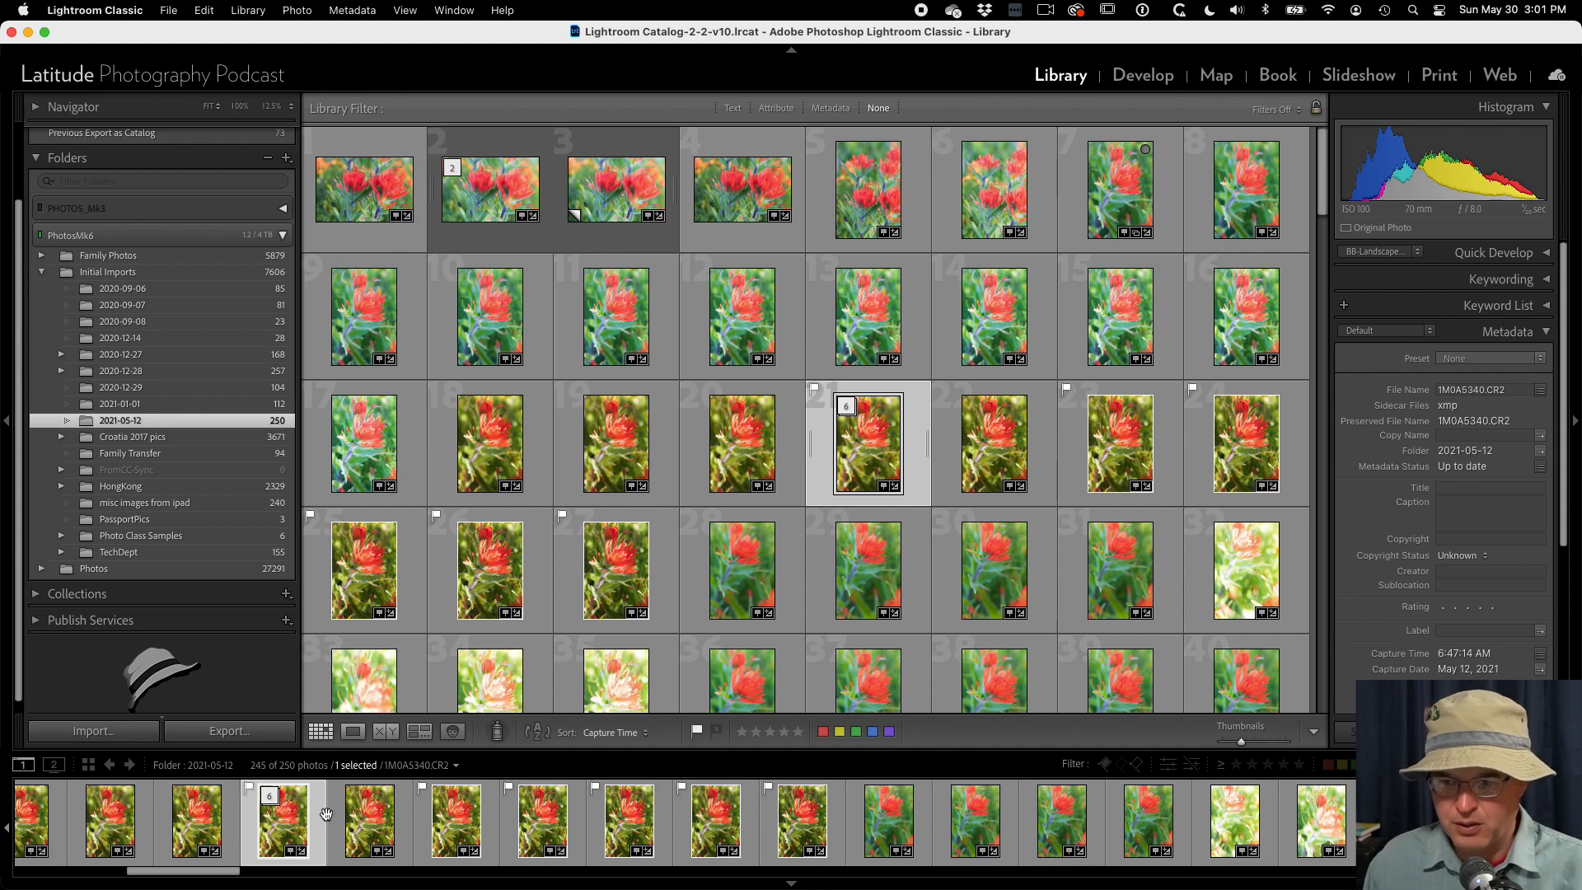
pyautogui.press('super+shift+g')
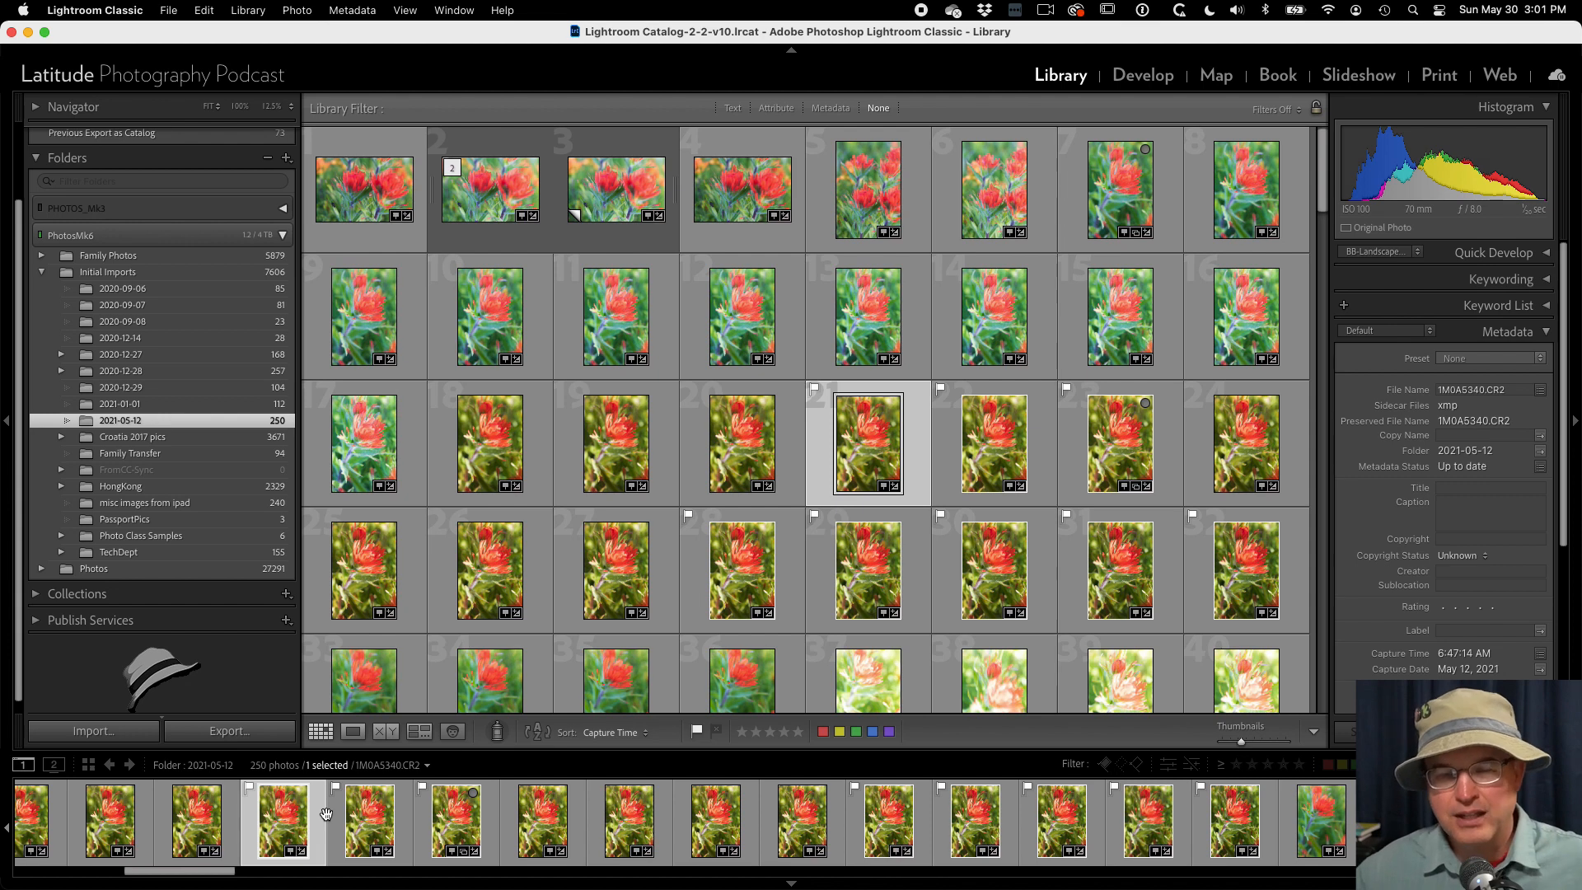
pyautogui.rightClick(271, 828)
pyautogui.moveTo(377, 642)
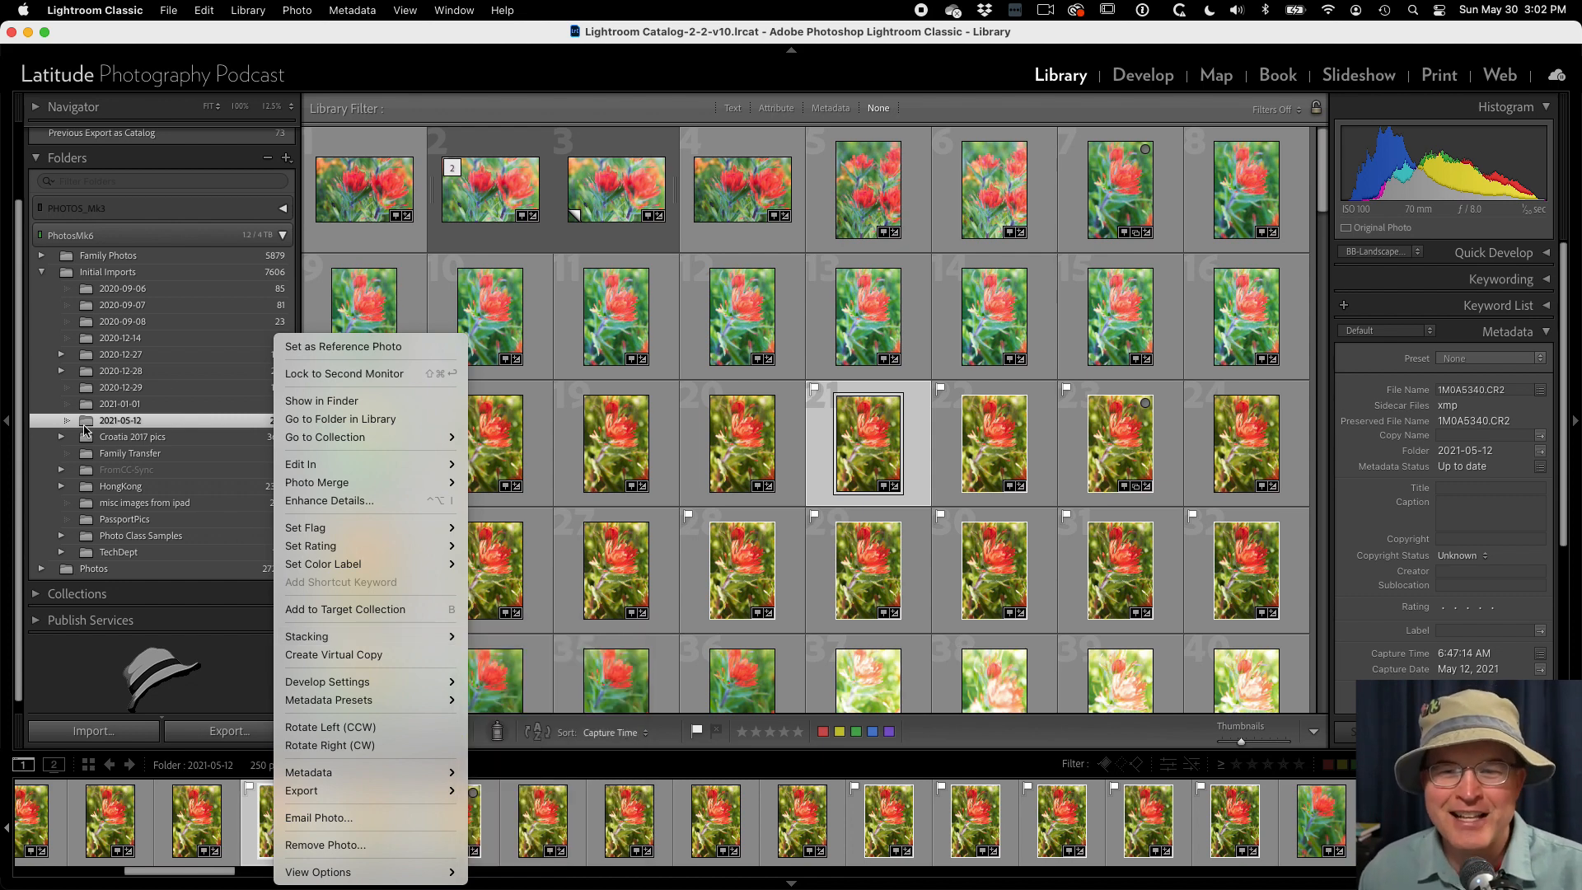
pyautogui.click(849, 324)
# Select photos 7 through 16 in the grid, starting at 1M0A5326.CR2, and group them into a stack.
pyautogui.click(1131, 196)
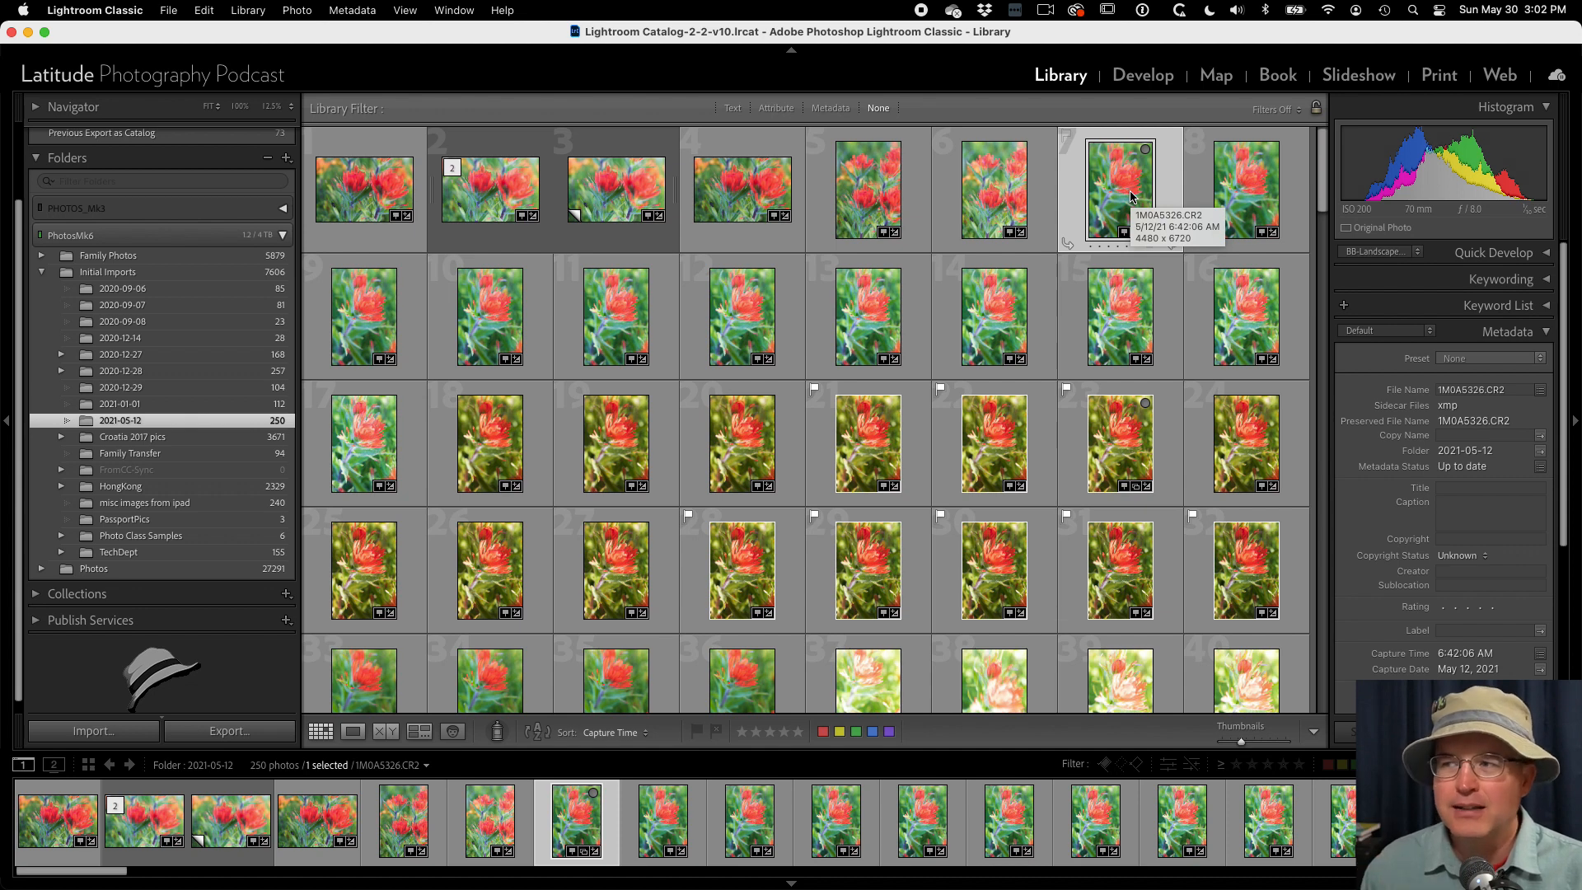
pyautogui.keyDown('shift'); pyautogui.click(1236, 332); pyautogui.keyUp('shift')
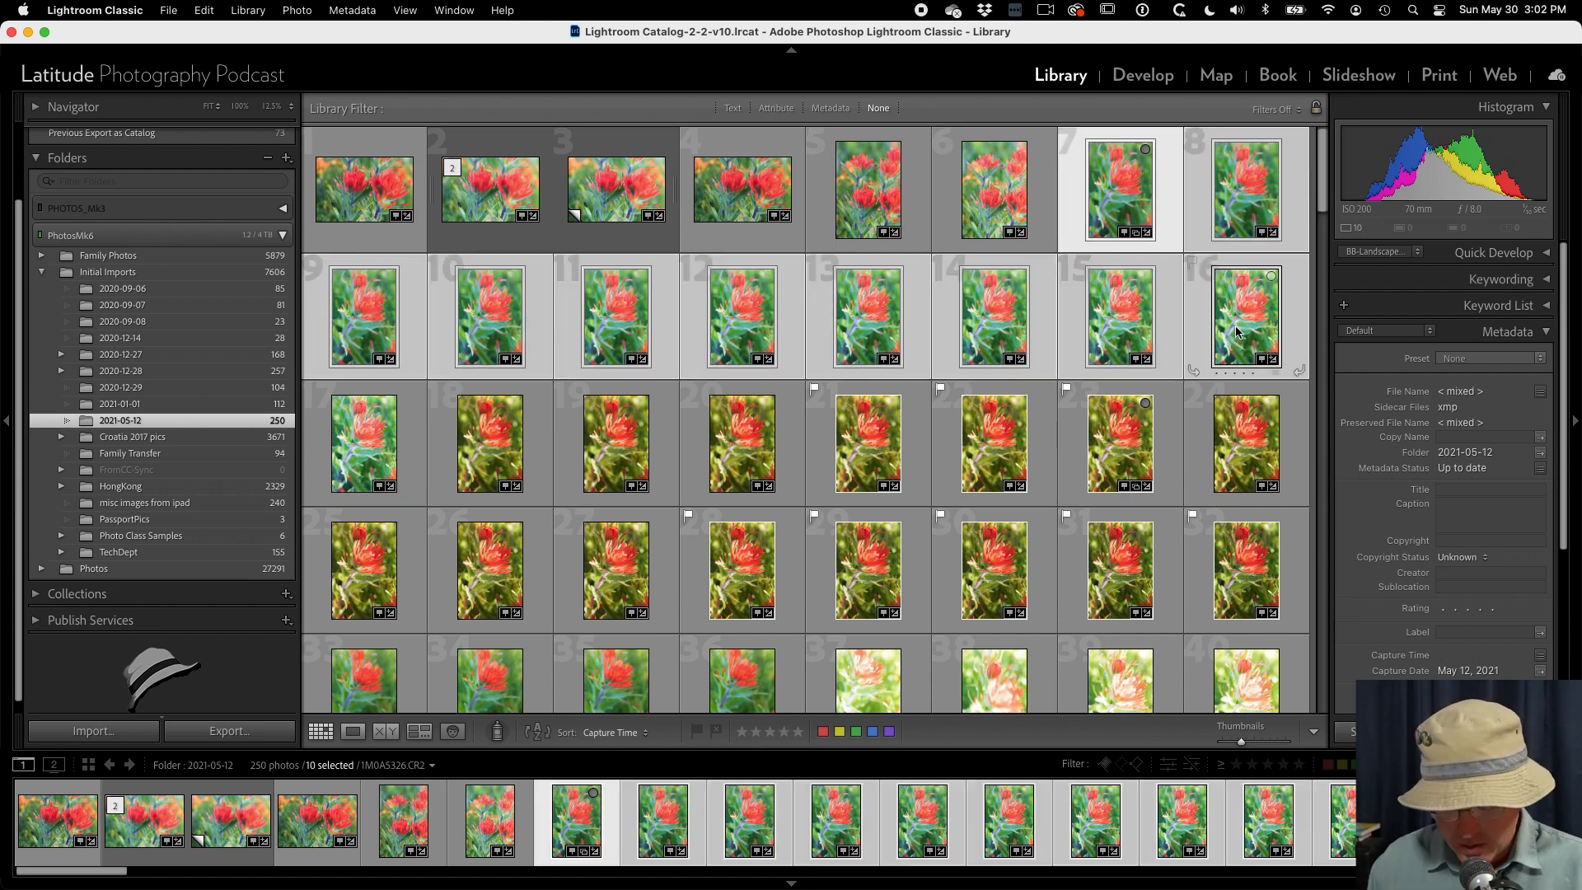
pyautogui.press('super+g')
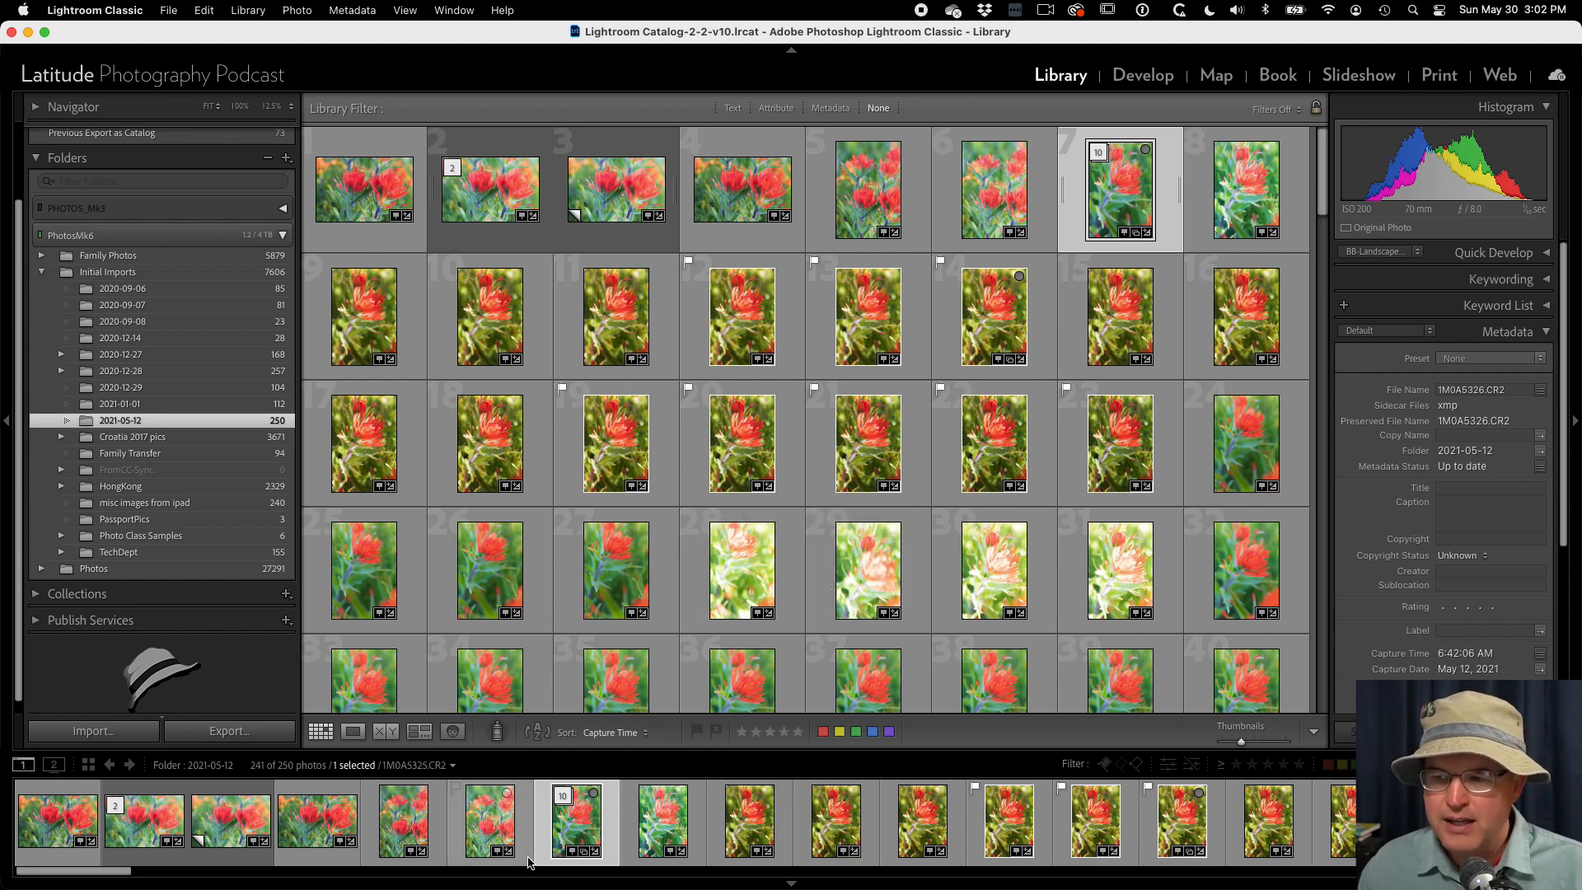
# Rename all photos shown in the 2021-05-12 folder using Custom Settings, with custom text USORNE-samp and start number 1.
pyautogui.press('super+a')
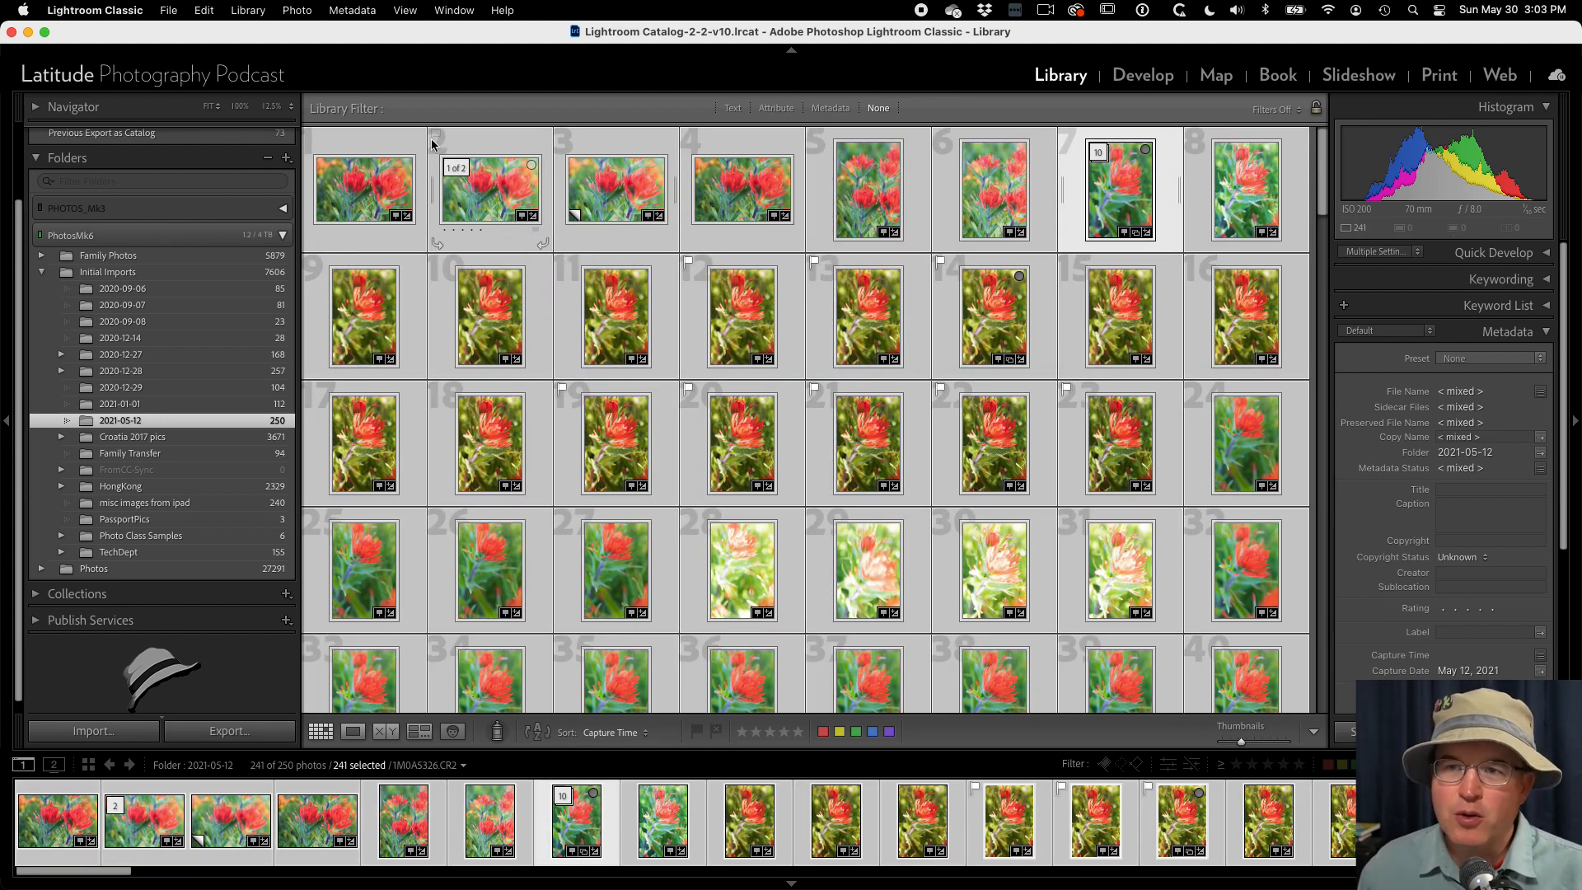
pyautogui.click(248, 10)
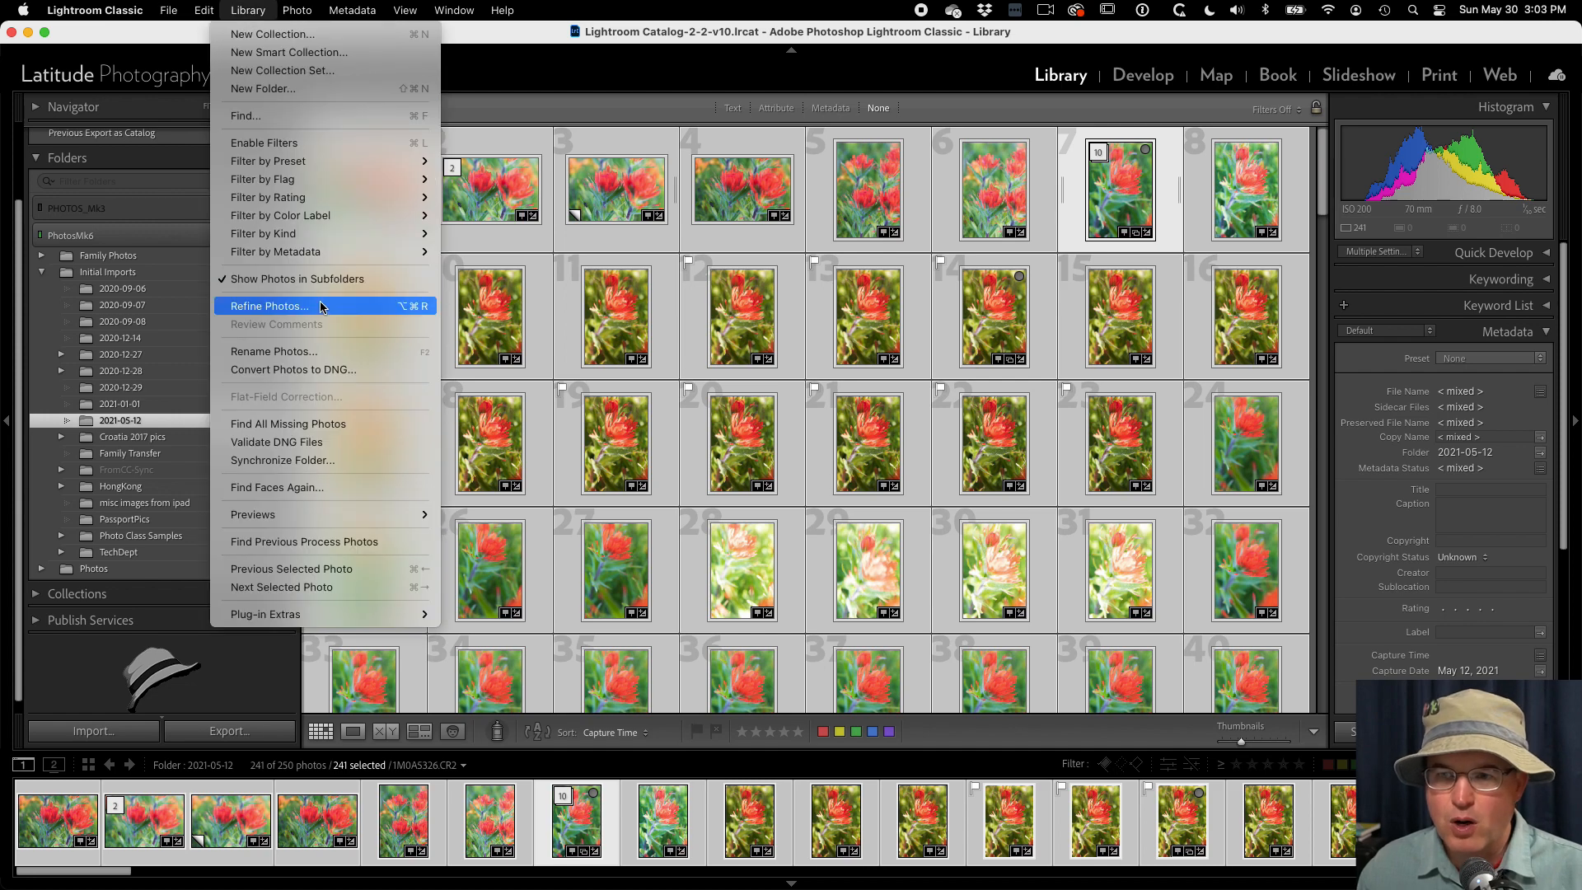
pyautogui.press('Escape')
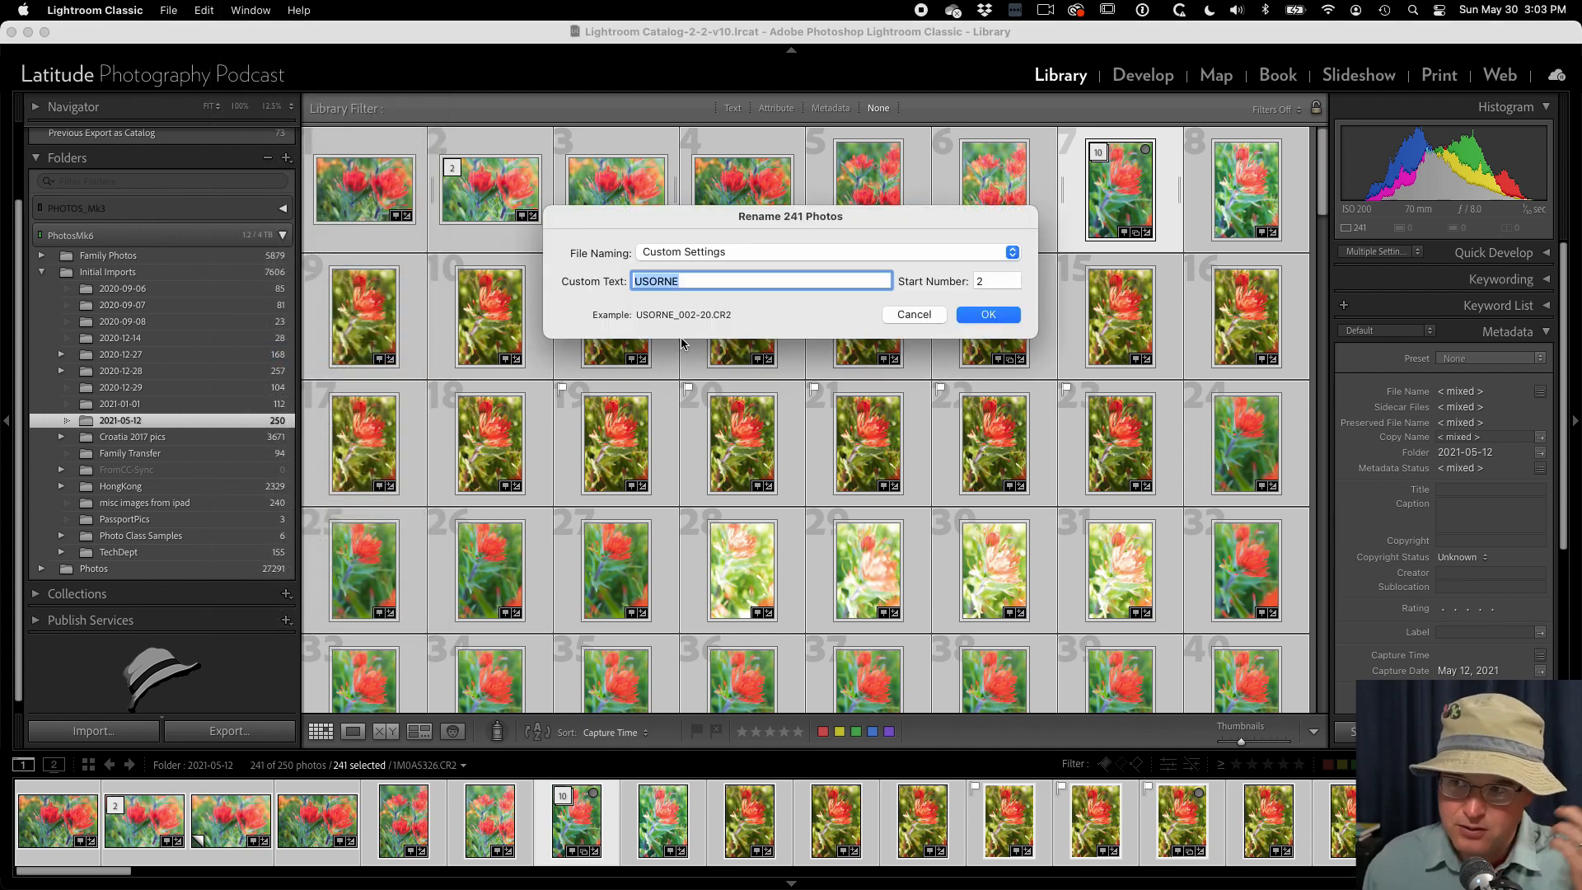
pyautogui.click(701, 284)
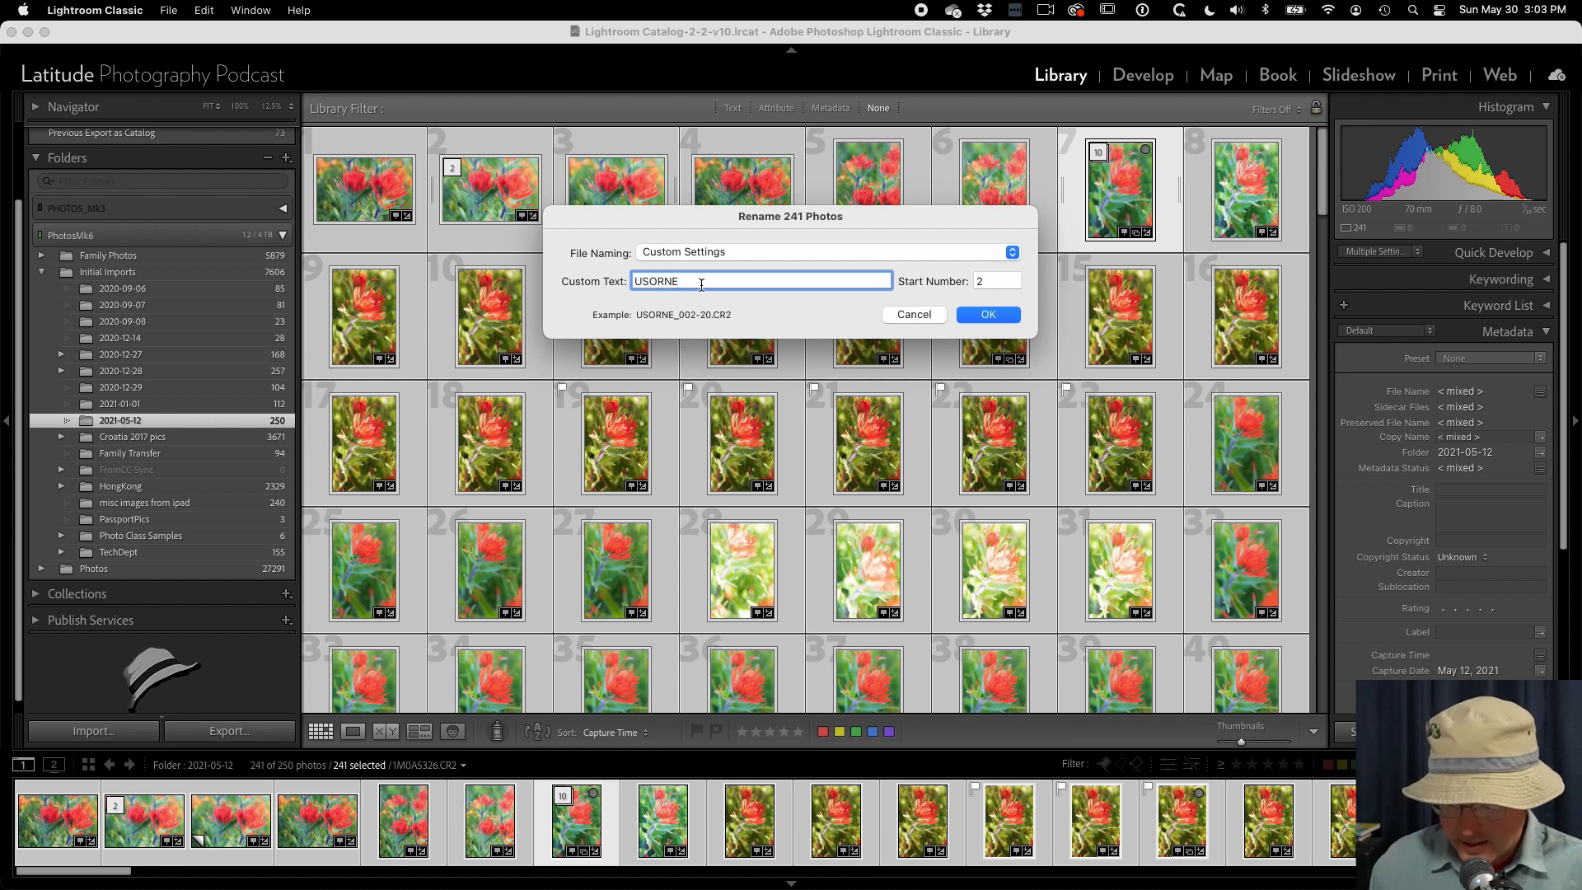
pyautogui.write('-samp')
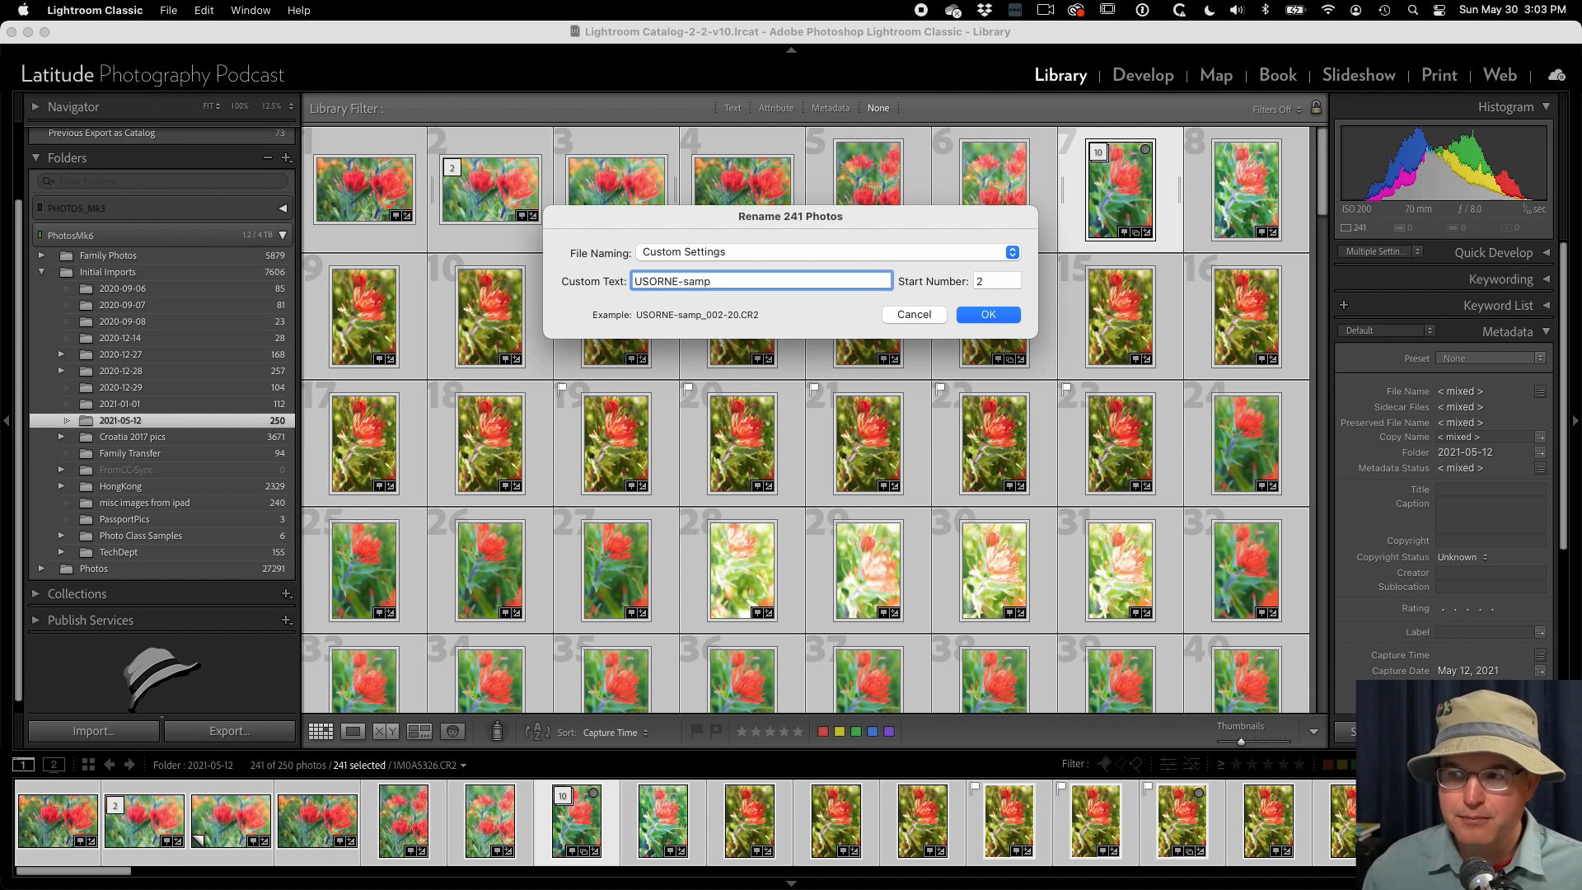
pyautogui.click(741, 254)
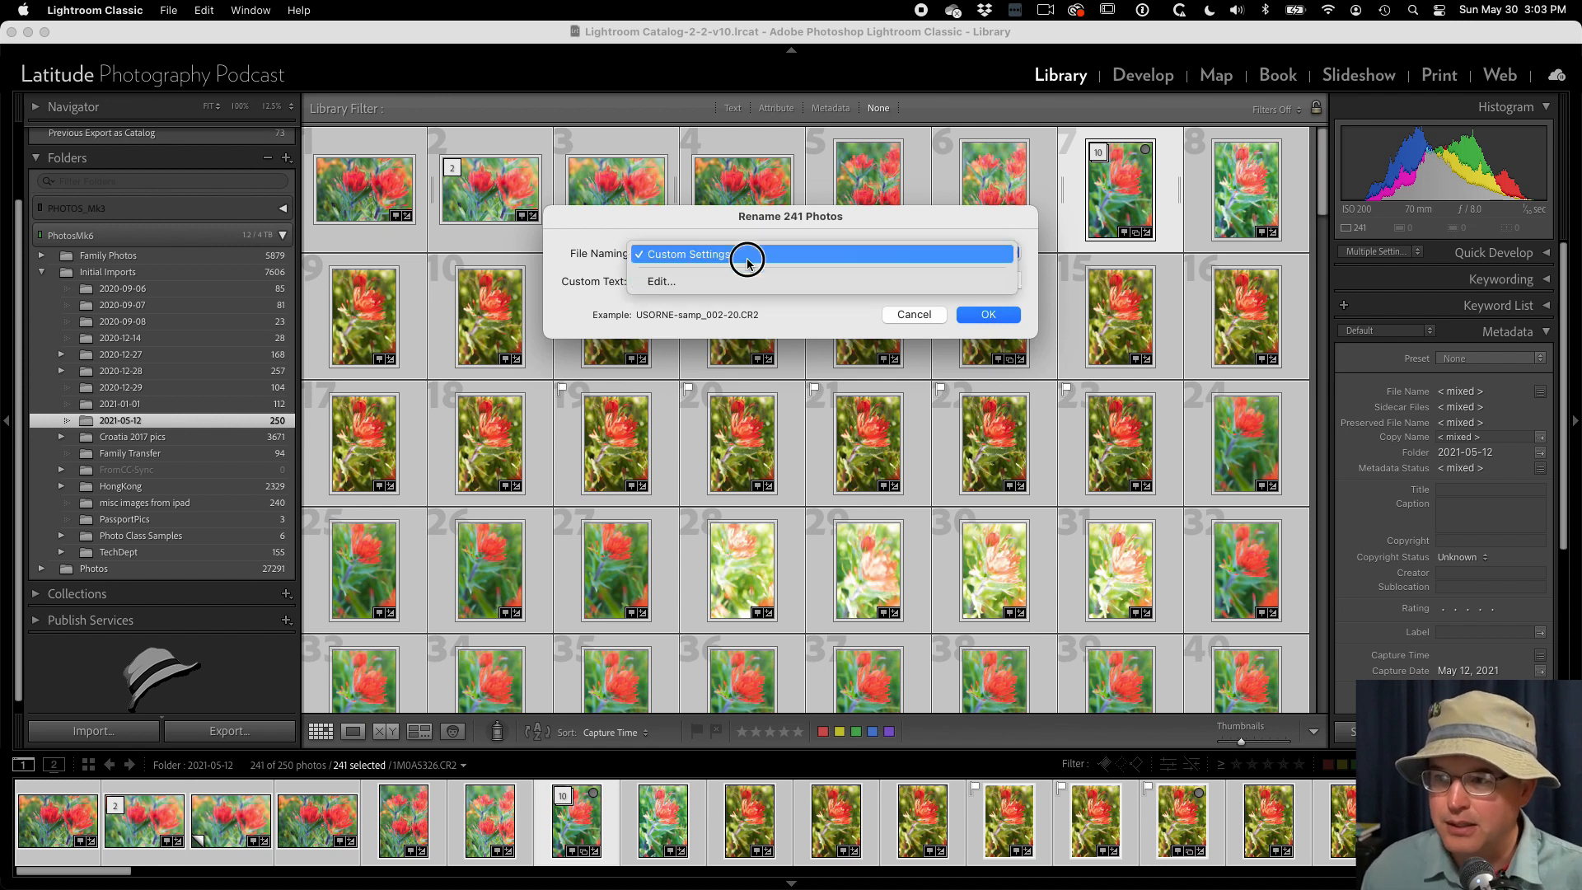
pyautogui.click(703, 314)
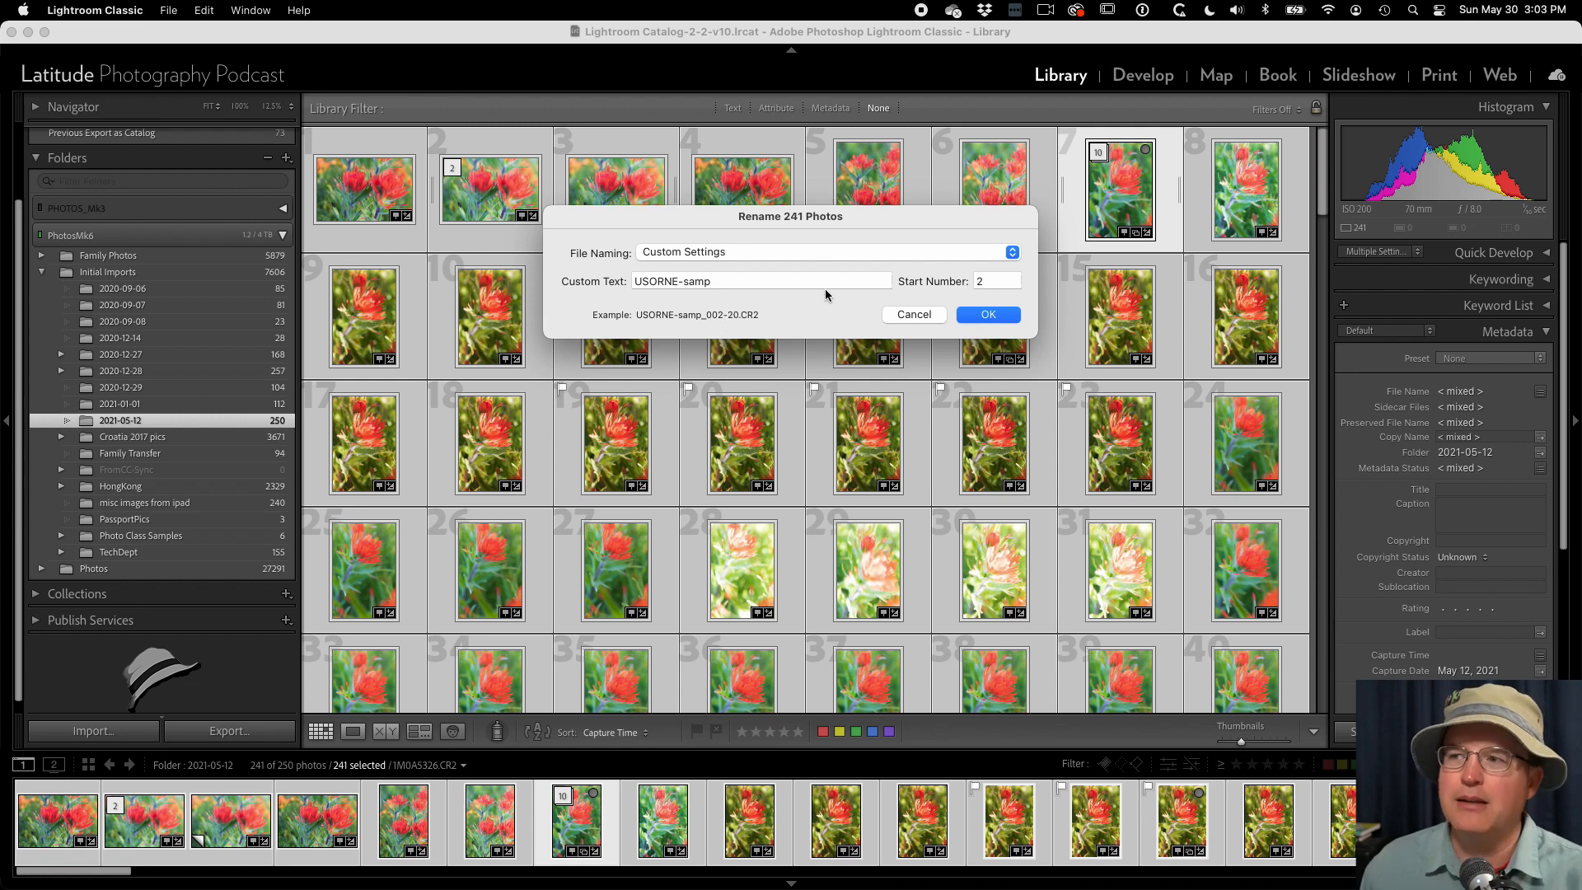
pyautogui.press('Tab')
pyautogui.write('1')
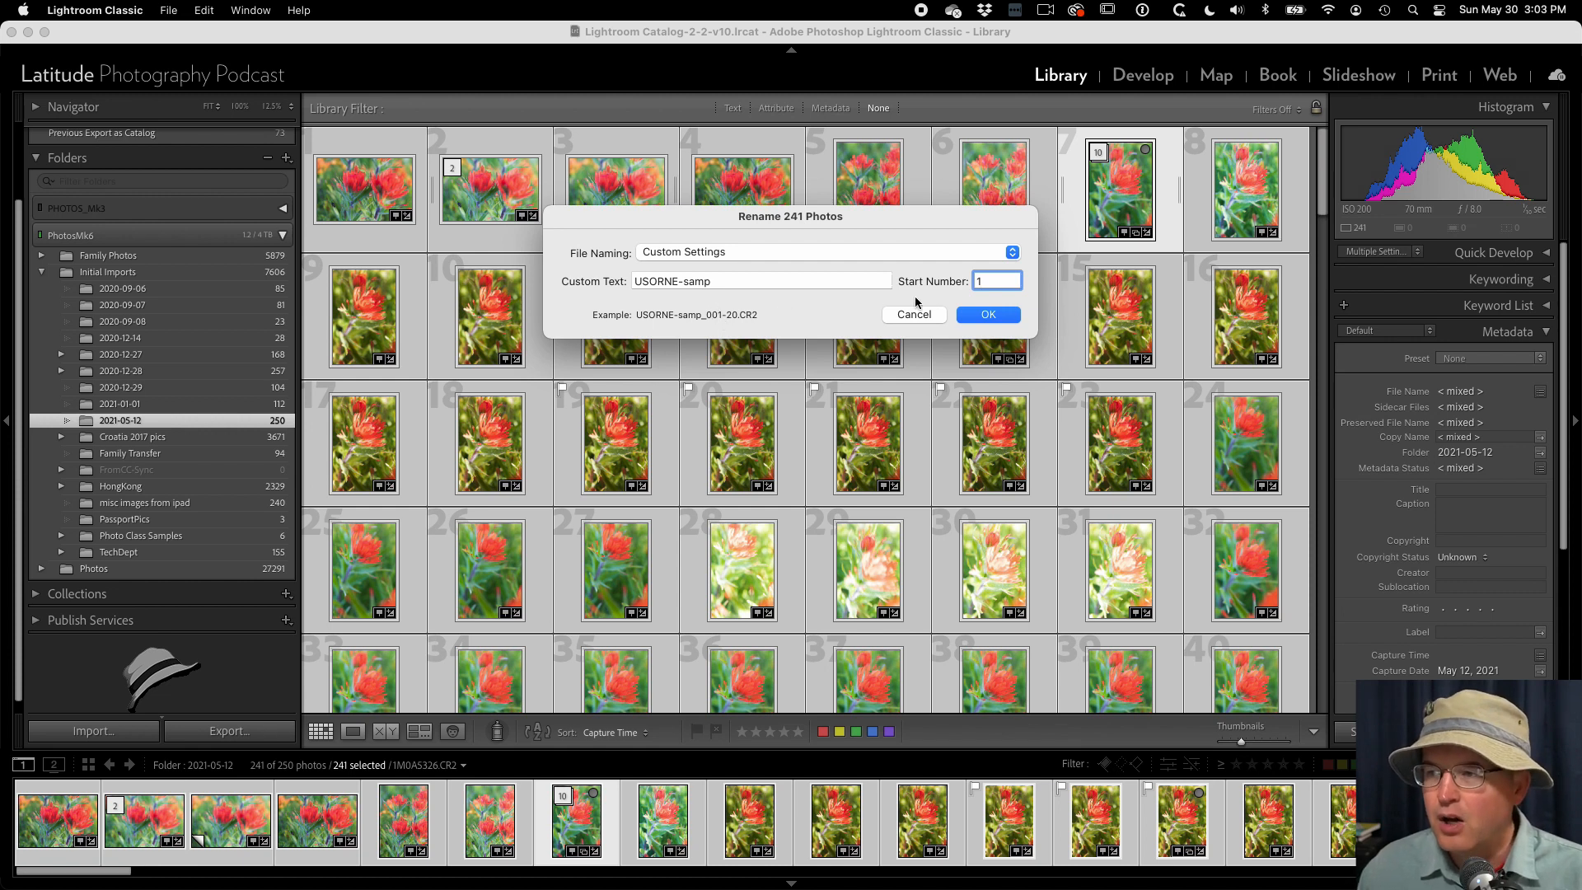
pyautogui.click(987, 315)
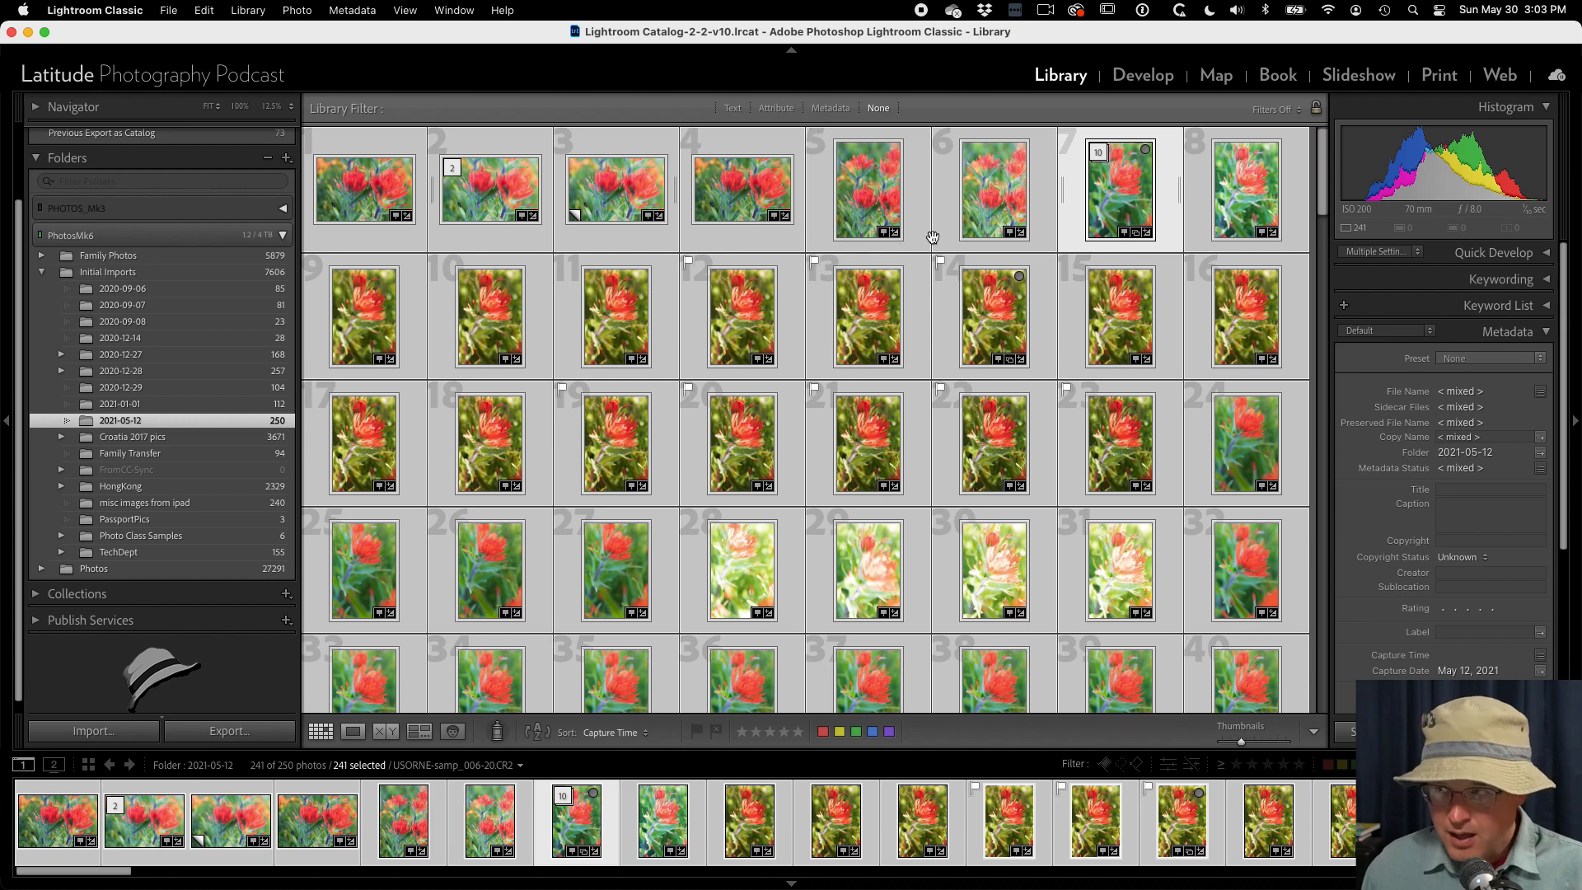
# Check the file names of photos 6 and 7 in the grid, and expand the ten-photo stack at photo 7.
pyautogui.click(907, 216)
pyautogui.click(993, 206)
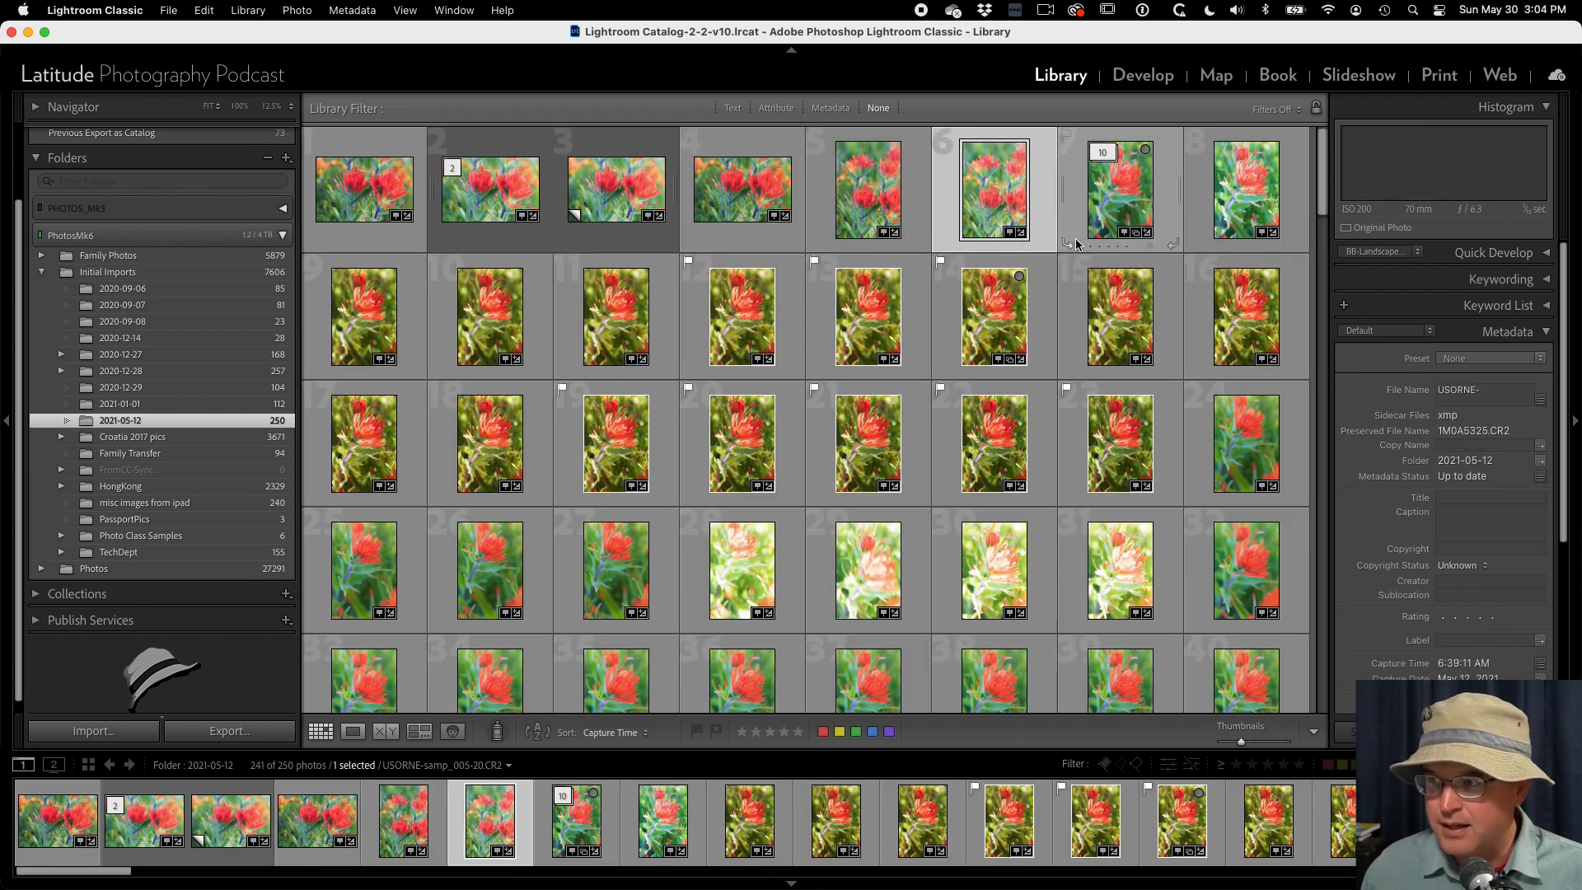
pyautogui.click(1111, 199)
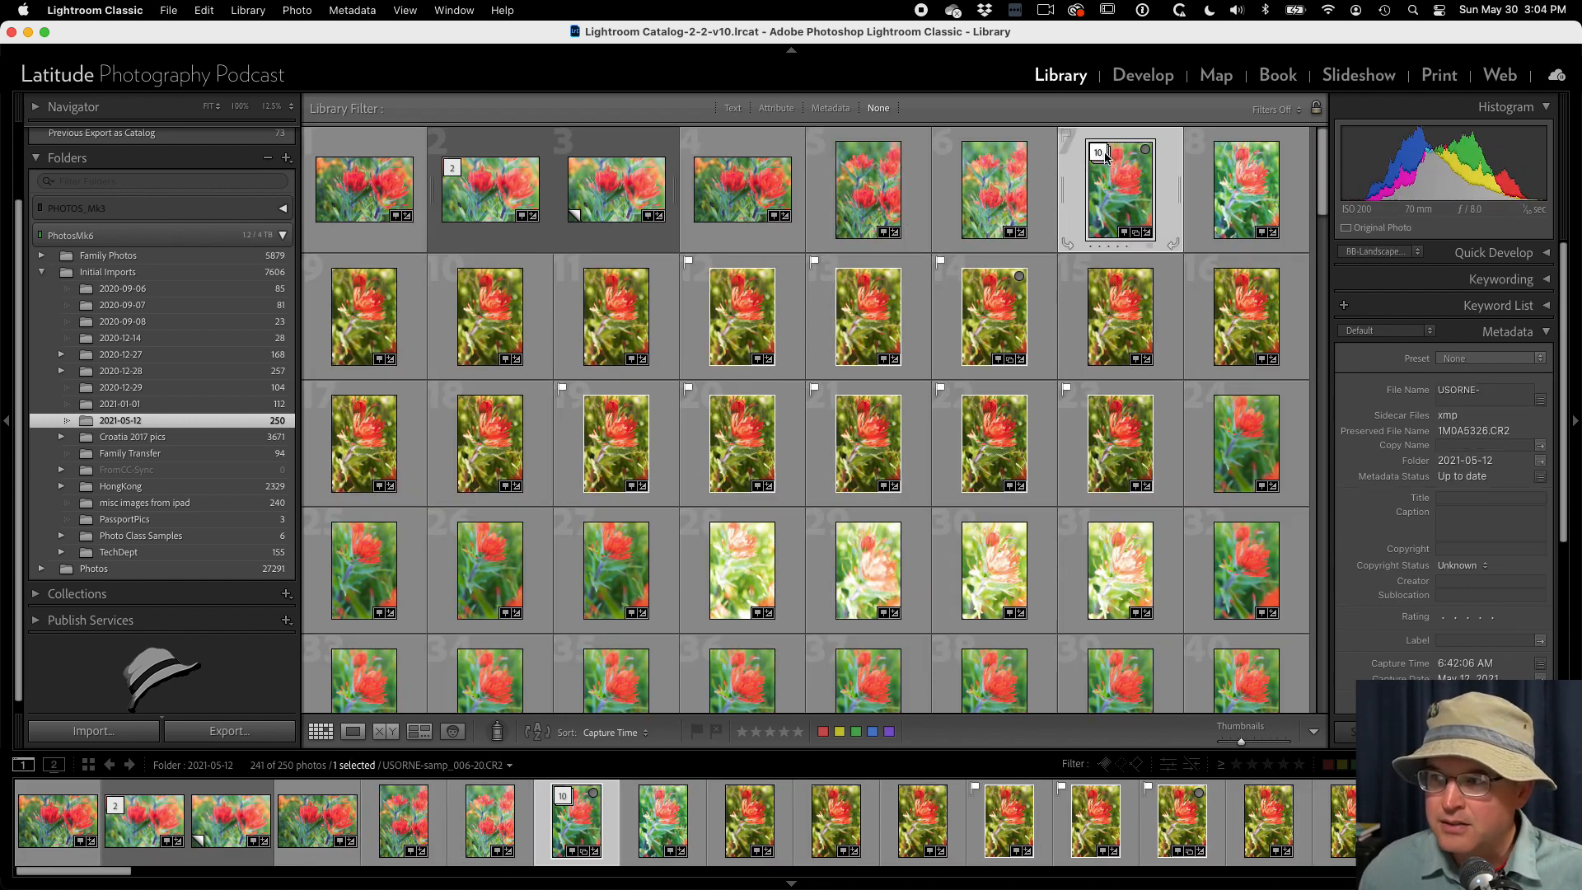
pyautogui.click(1104, 154)
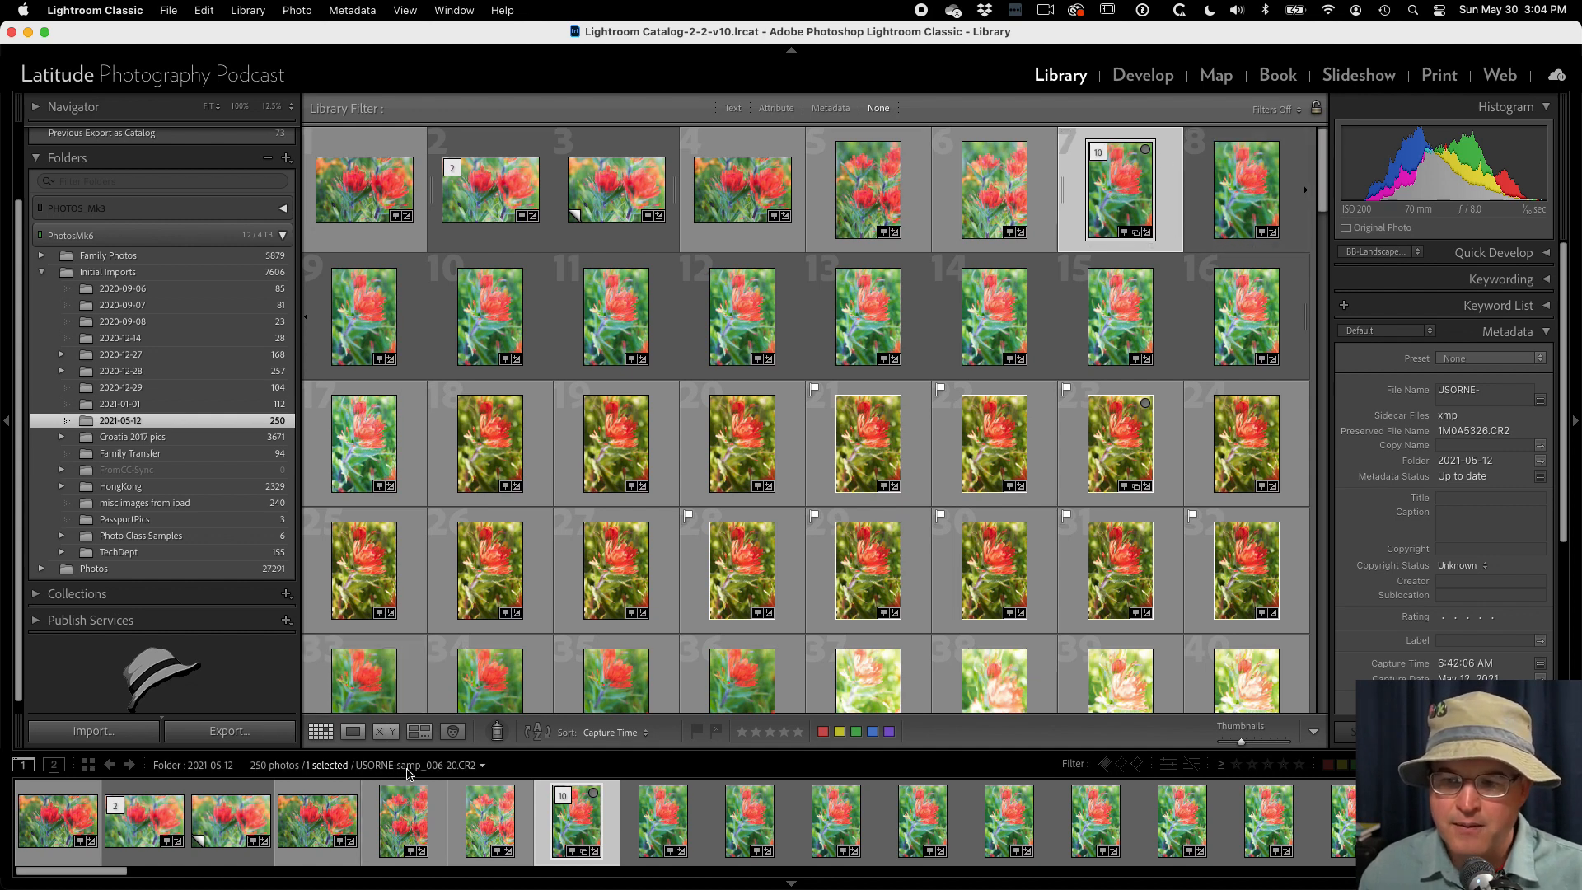
# Rename all photos in the 2021-05-12 folder with the ten-photo stack expanded, using Custom Settings with custom text USORNE-samplskd and start number 1.
pyautogui.click(1242, 197)
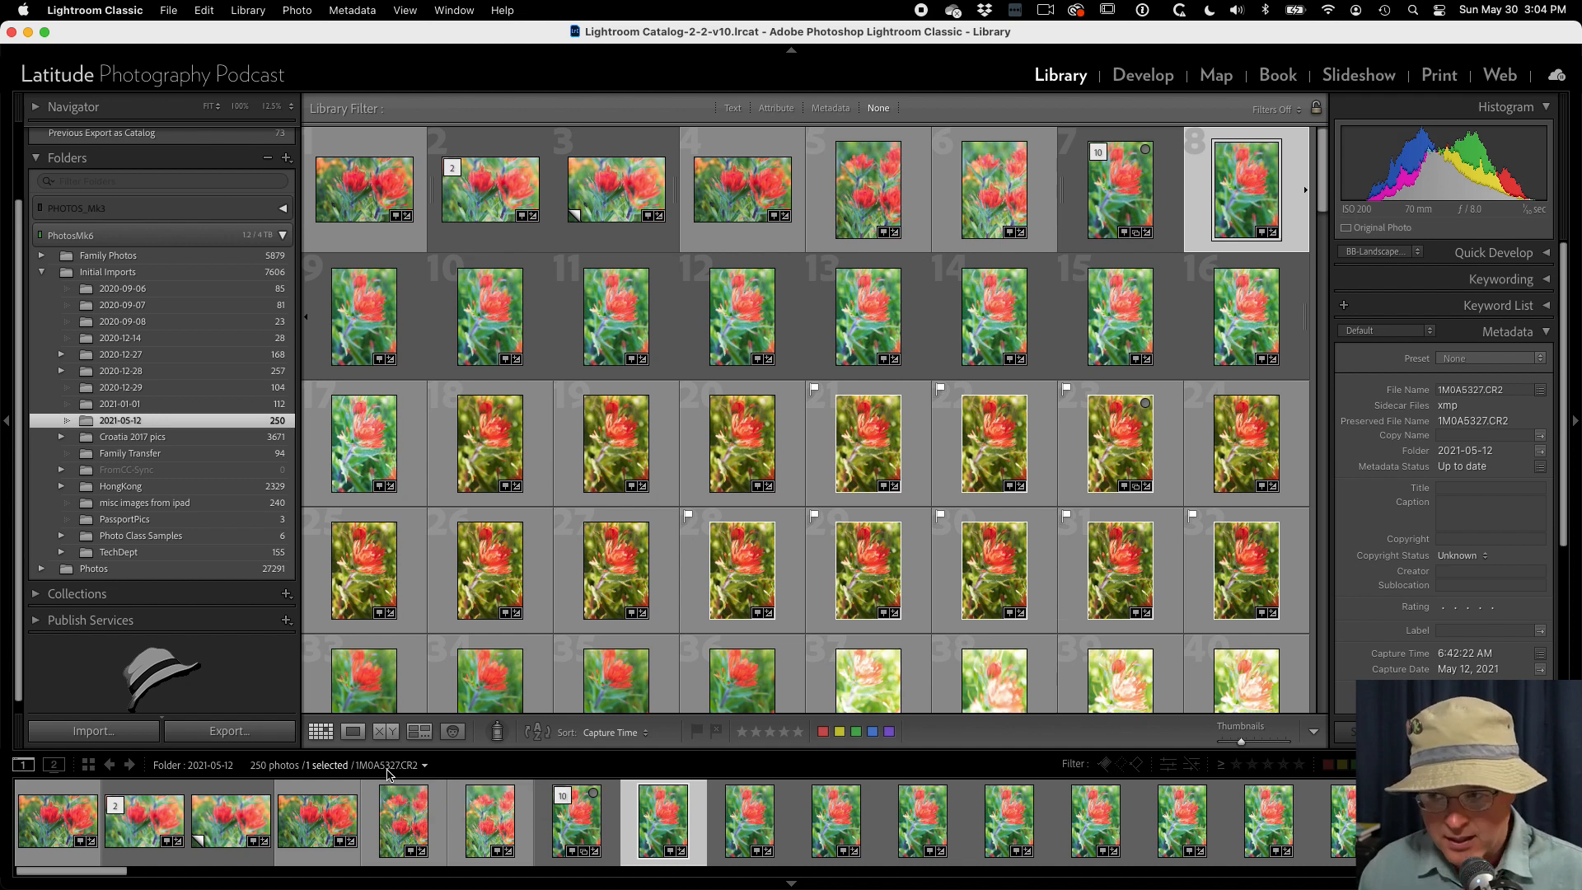
pyautogui.press('super+a')
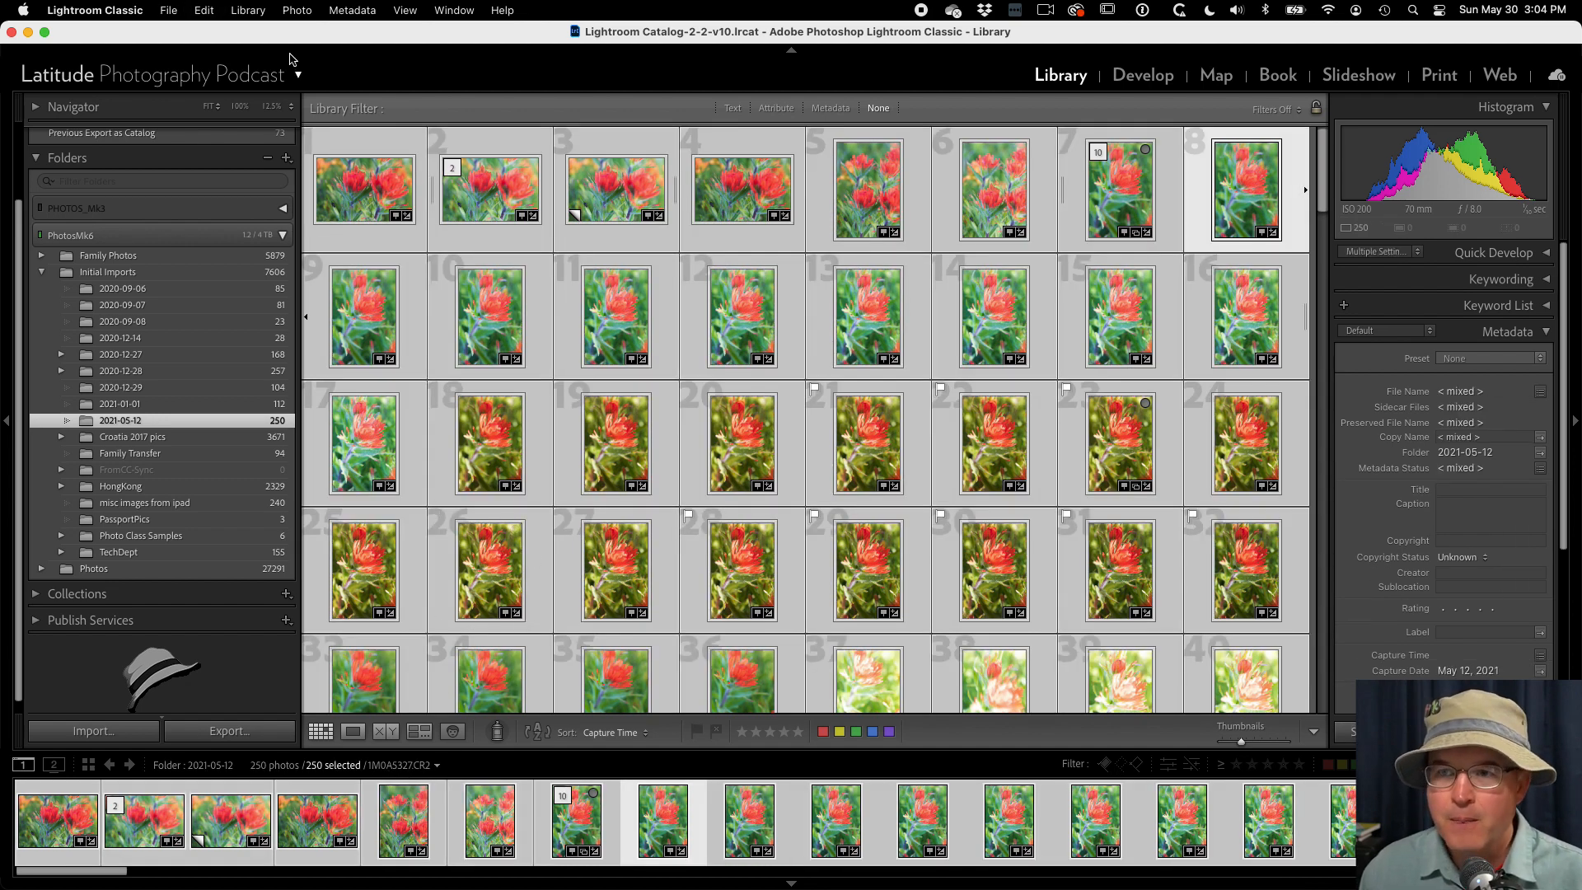
pyautogui.click(244, 11)
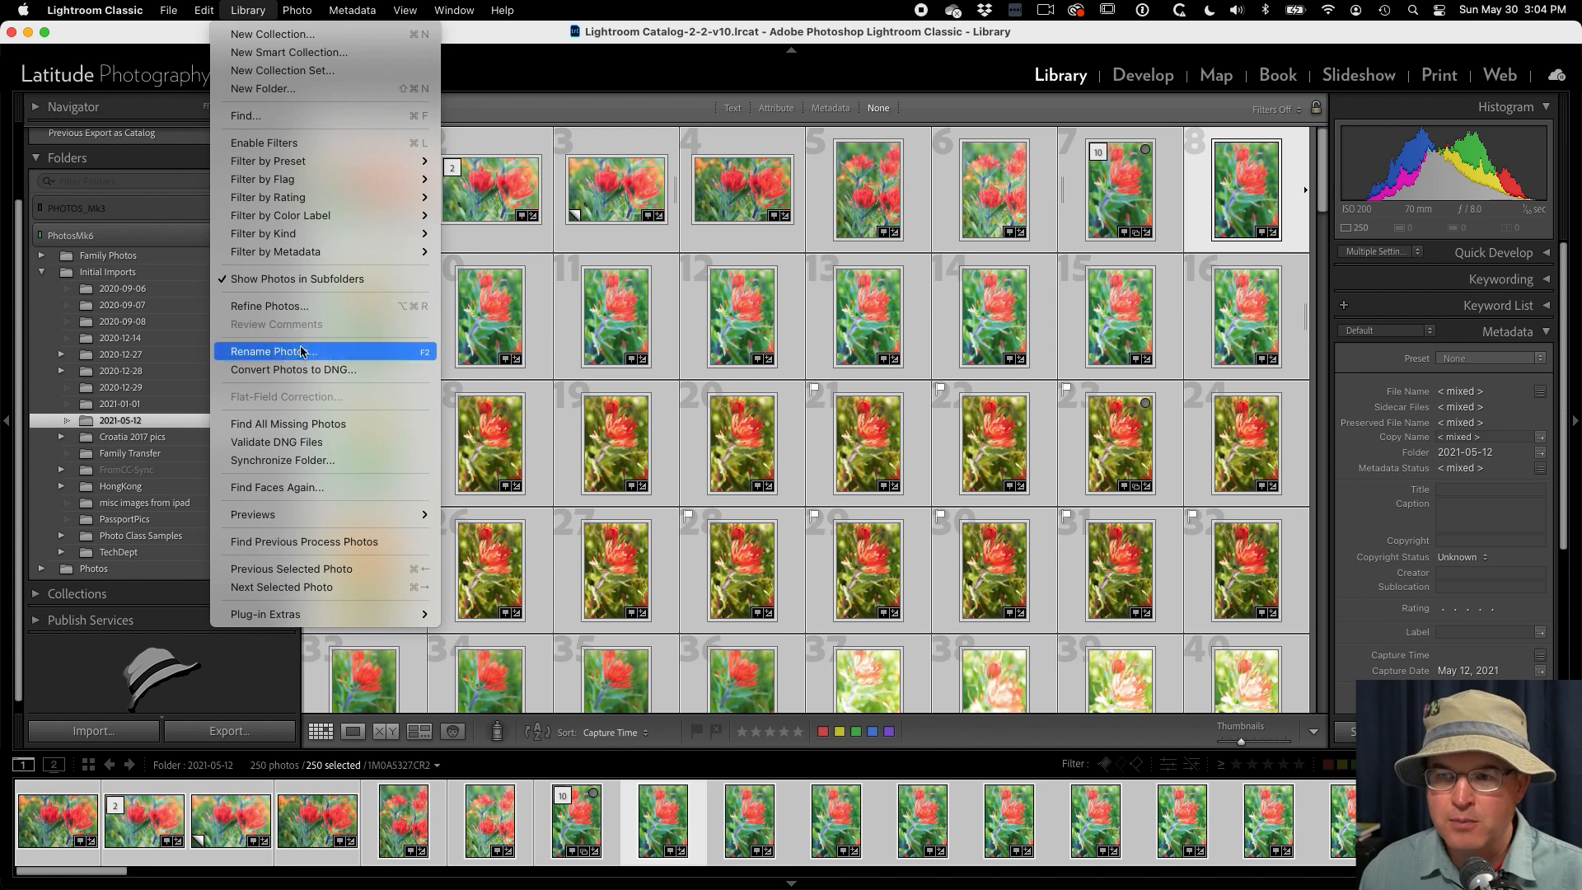
pyautogui.click(300, 350)
pyautogui.click(710, 281)
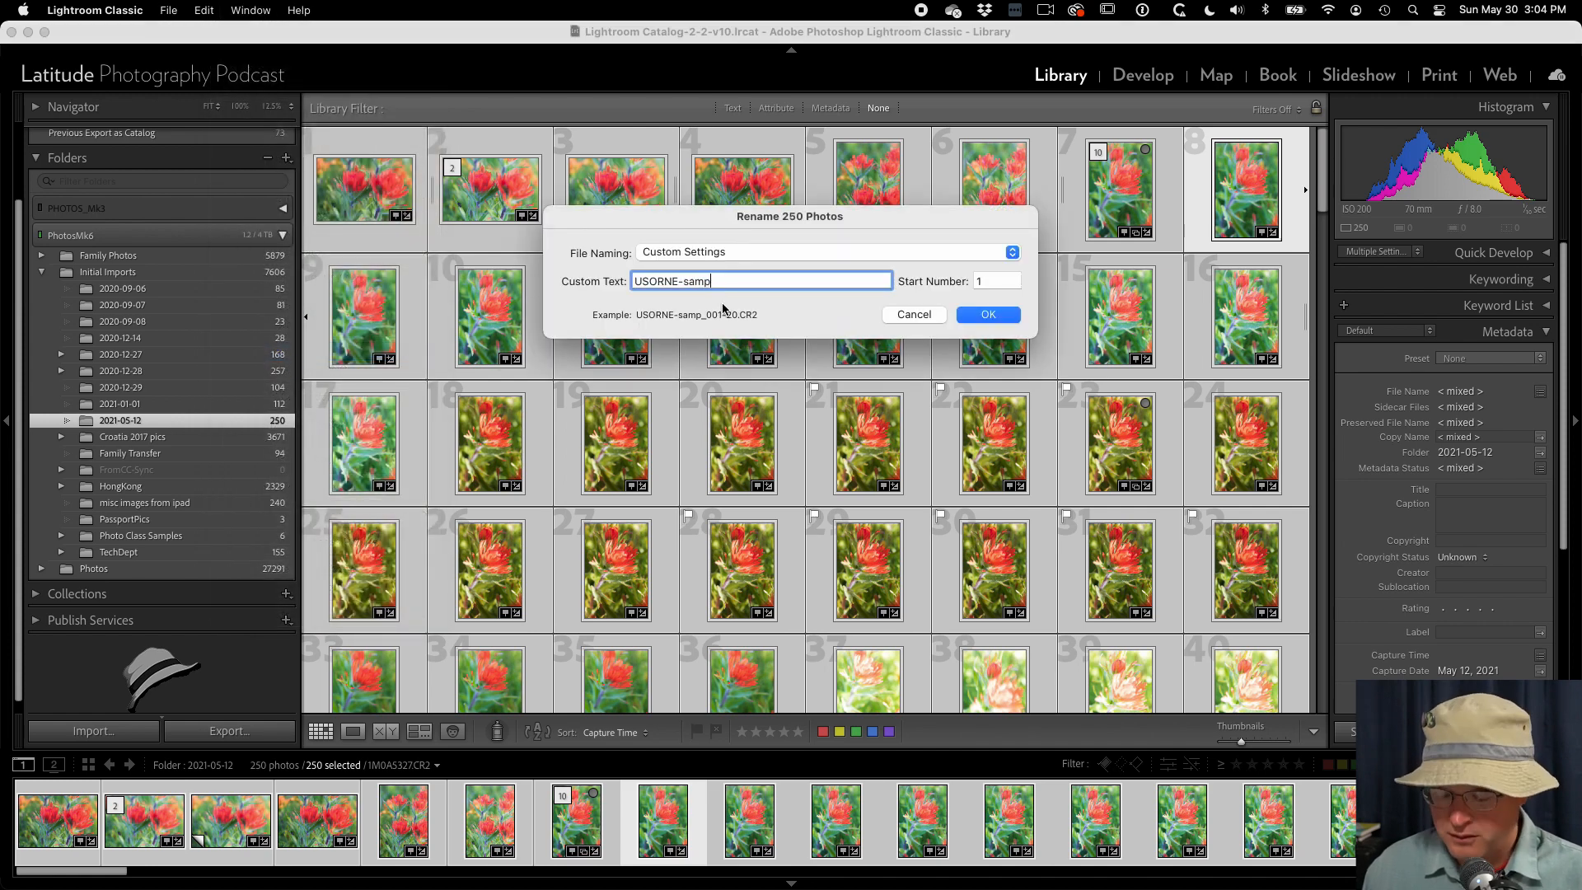
pyautogui.write('lskd')
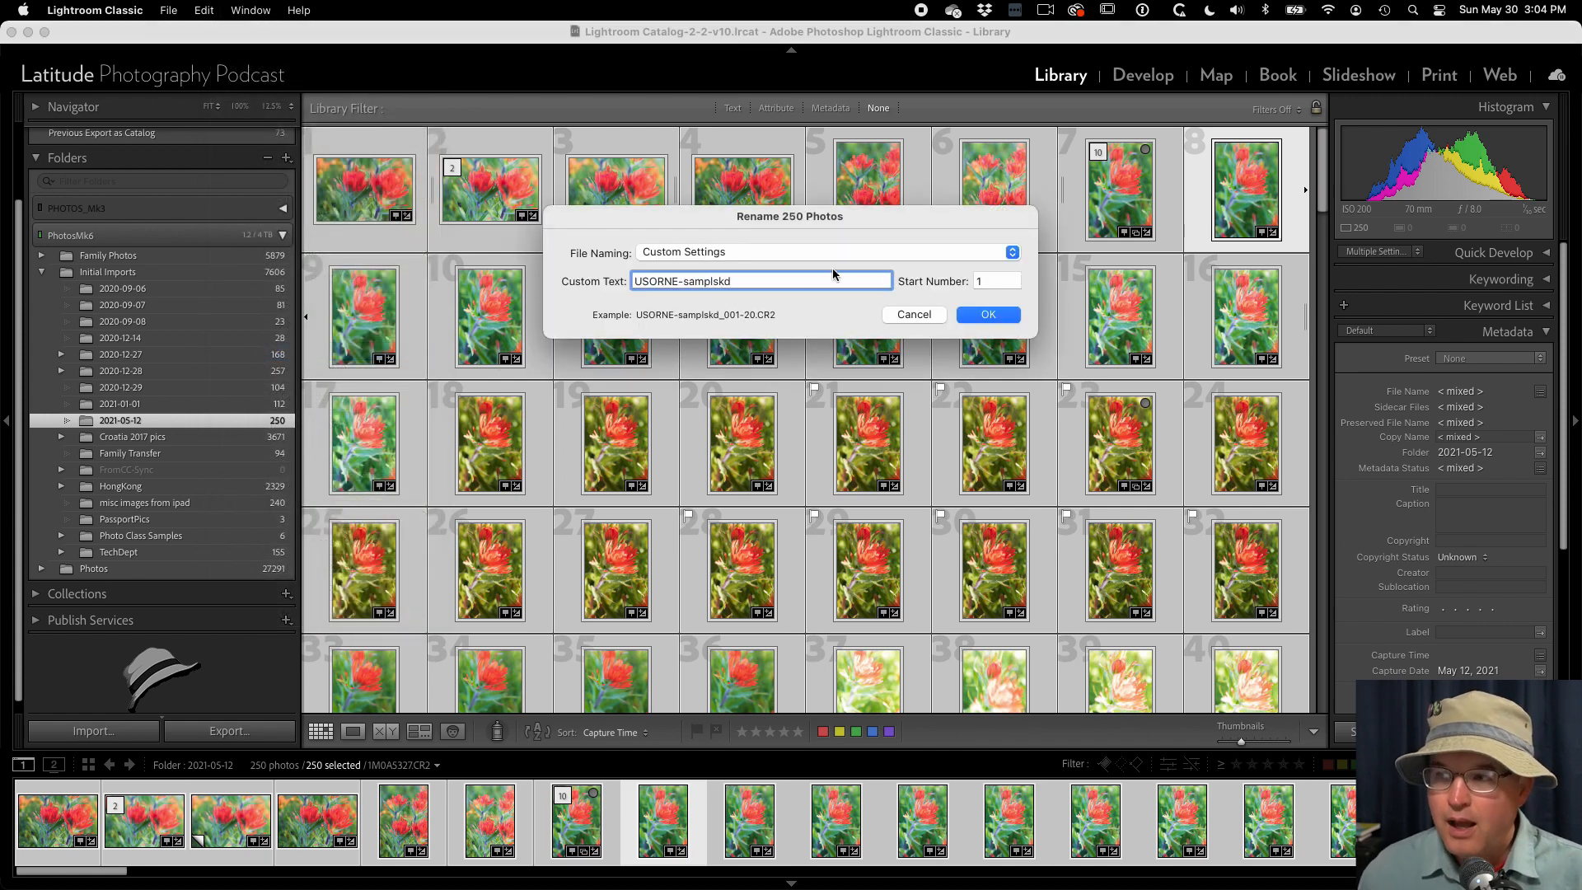
pyautogui.click(981, 315)
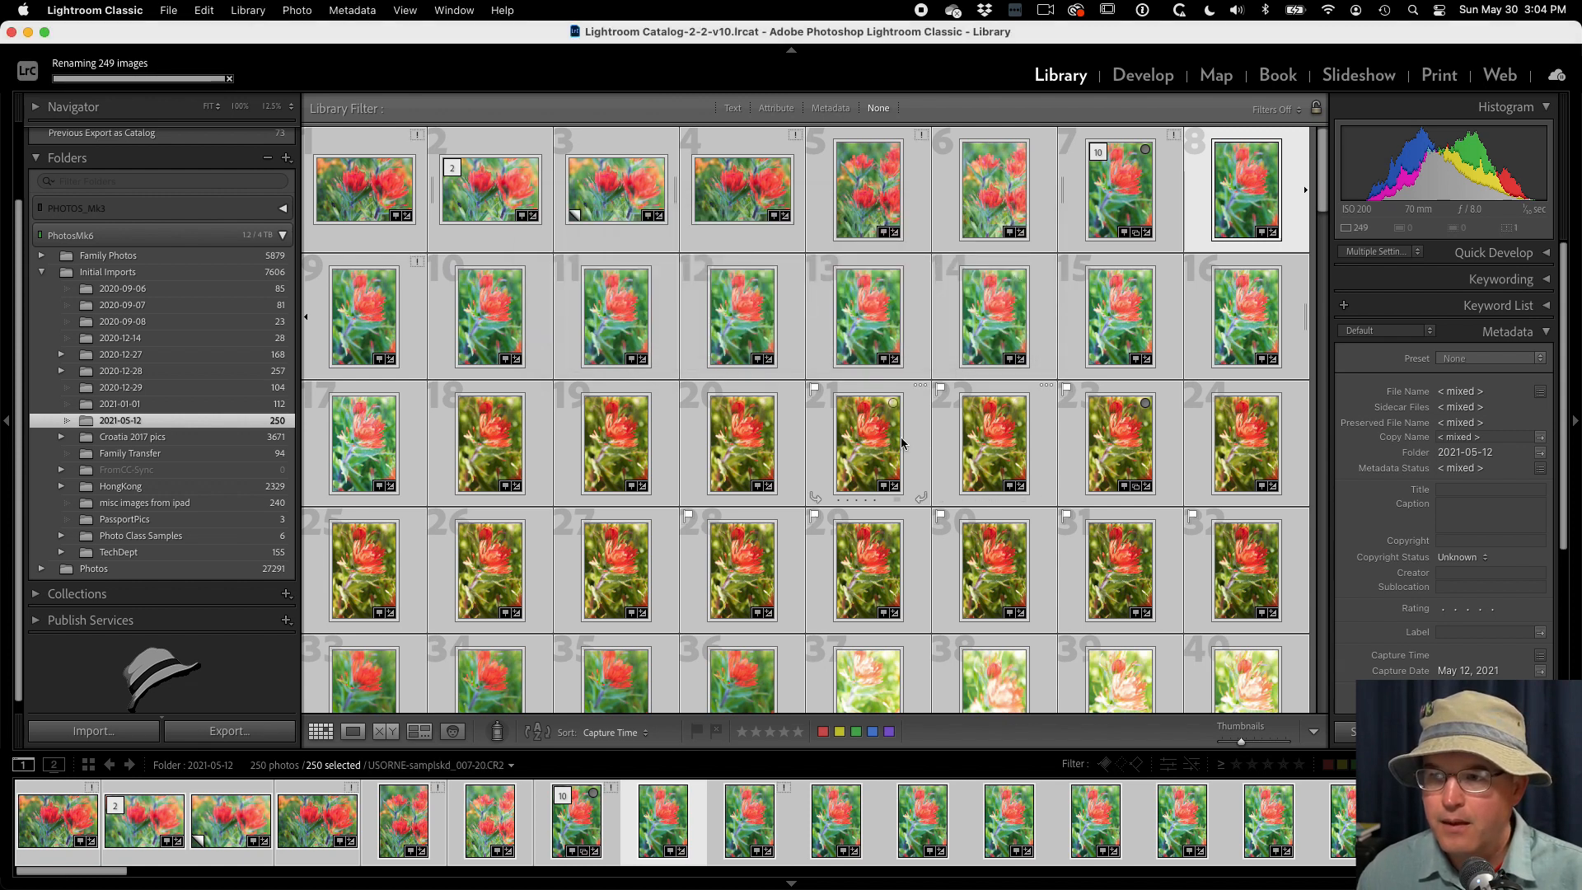
# Check the new file names of several stacked and unstacked photos in the grid, including photos 10, 1 and 6.
pyautogui.keyDown('super'); pyautogui.click(461, 313); pyautogui.keyUp('super')
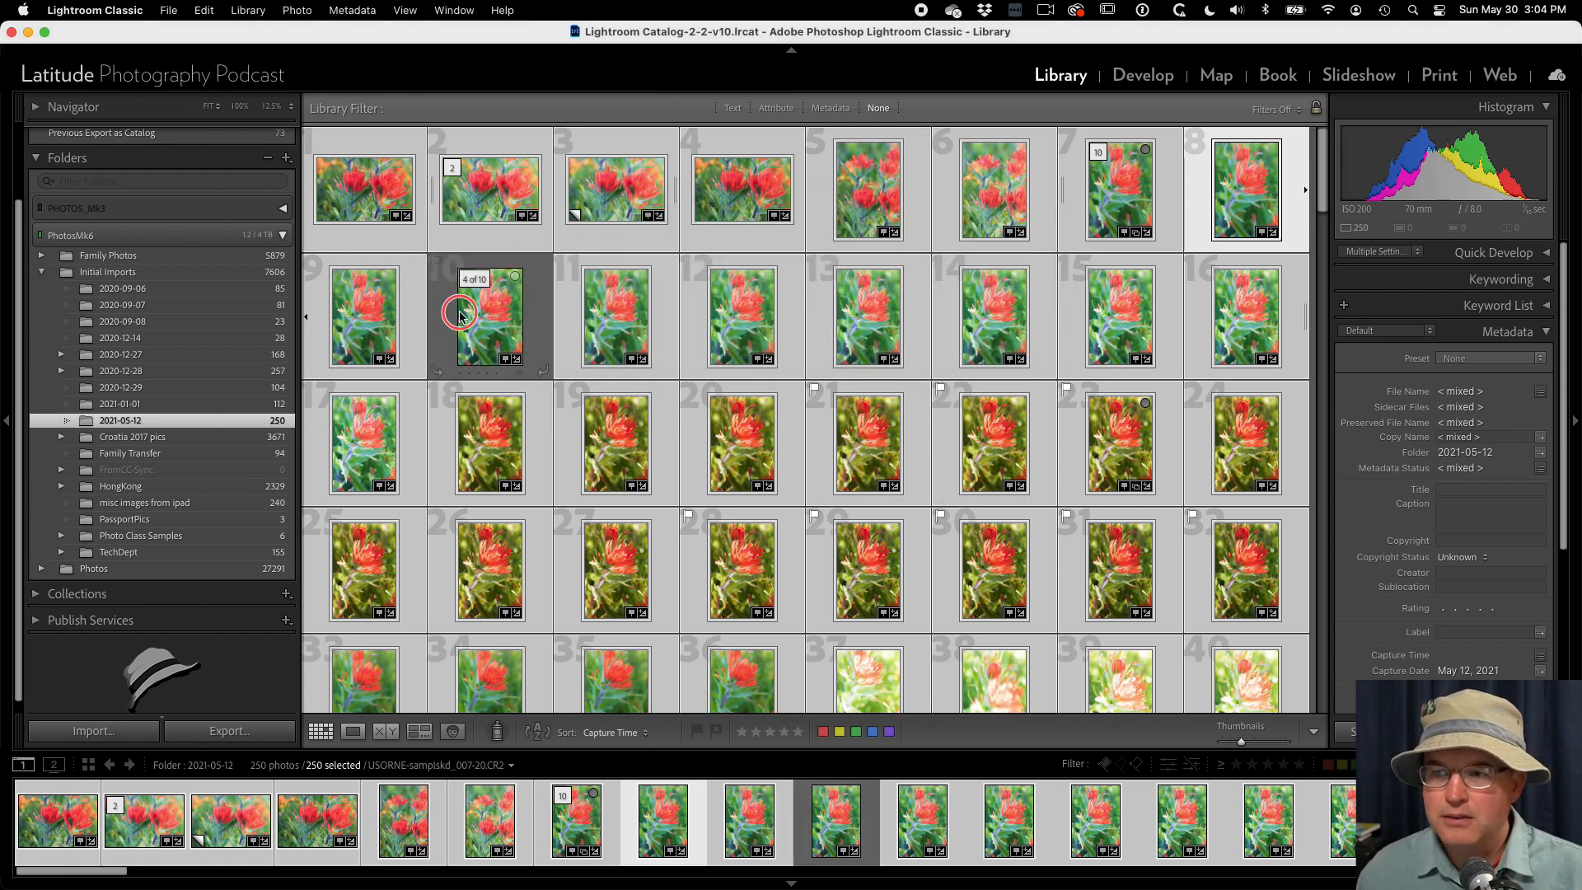
pyautogui.click(484, 326)
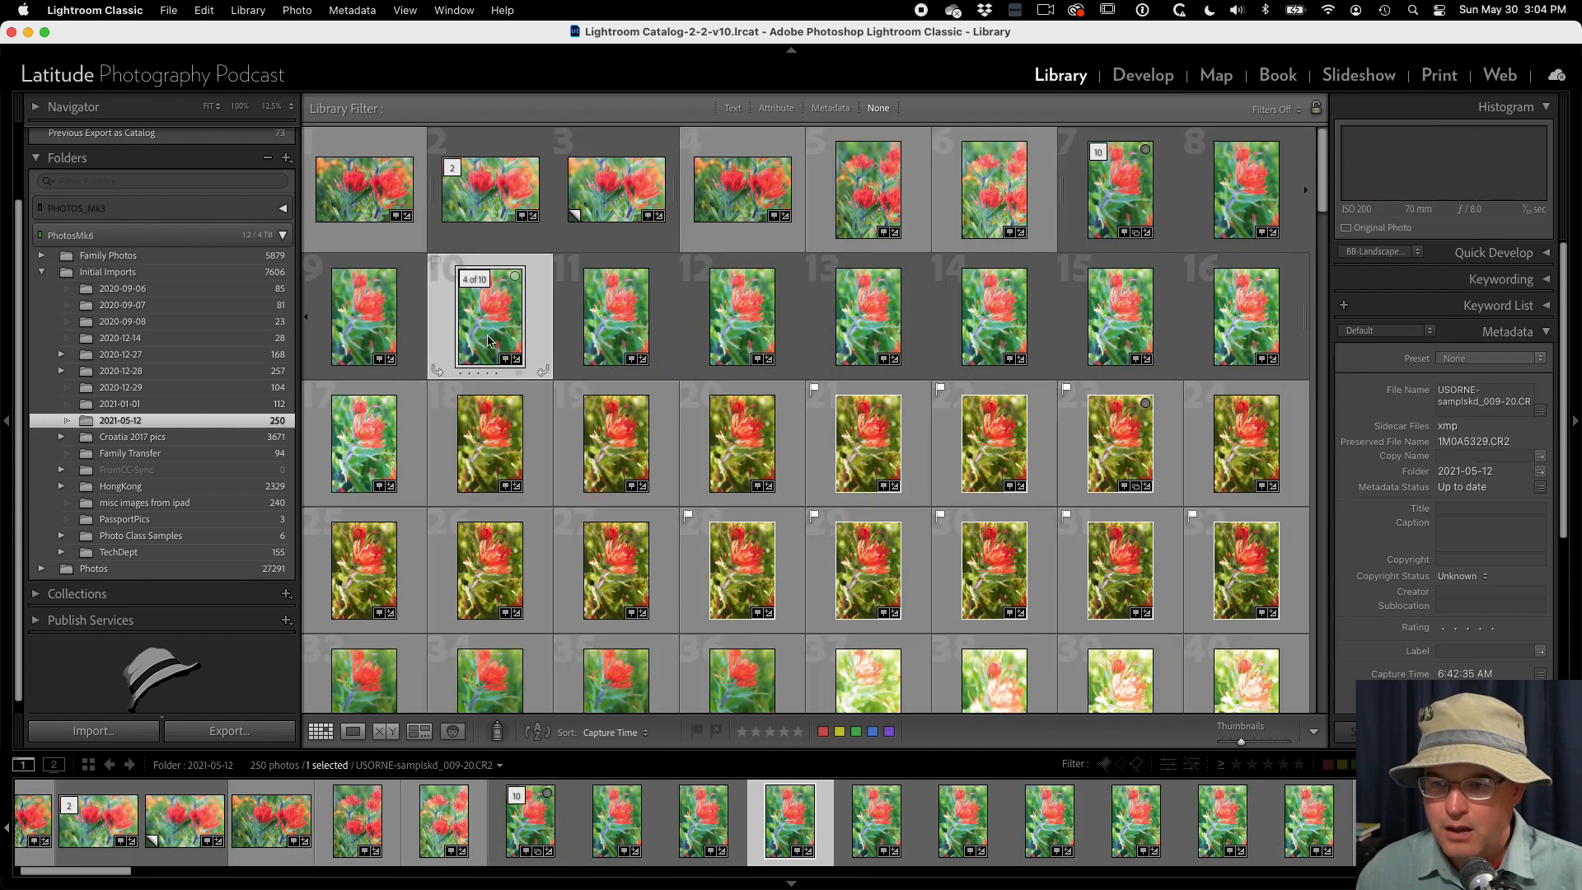
pyautogui.click(617, 674)
pyautogui.click(857, 284)
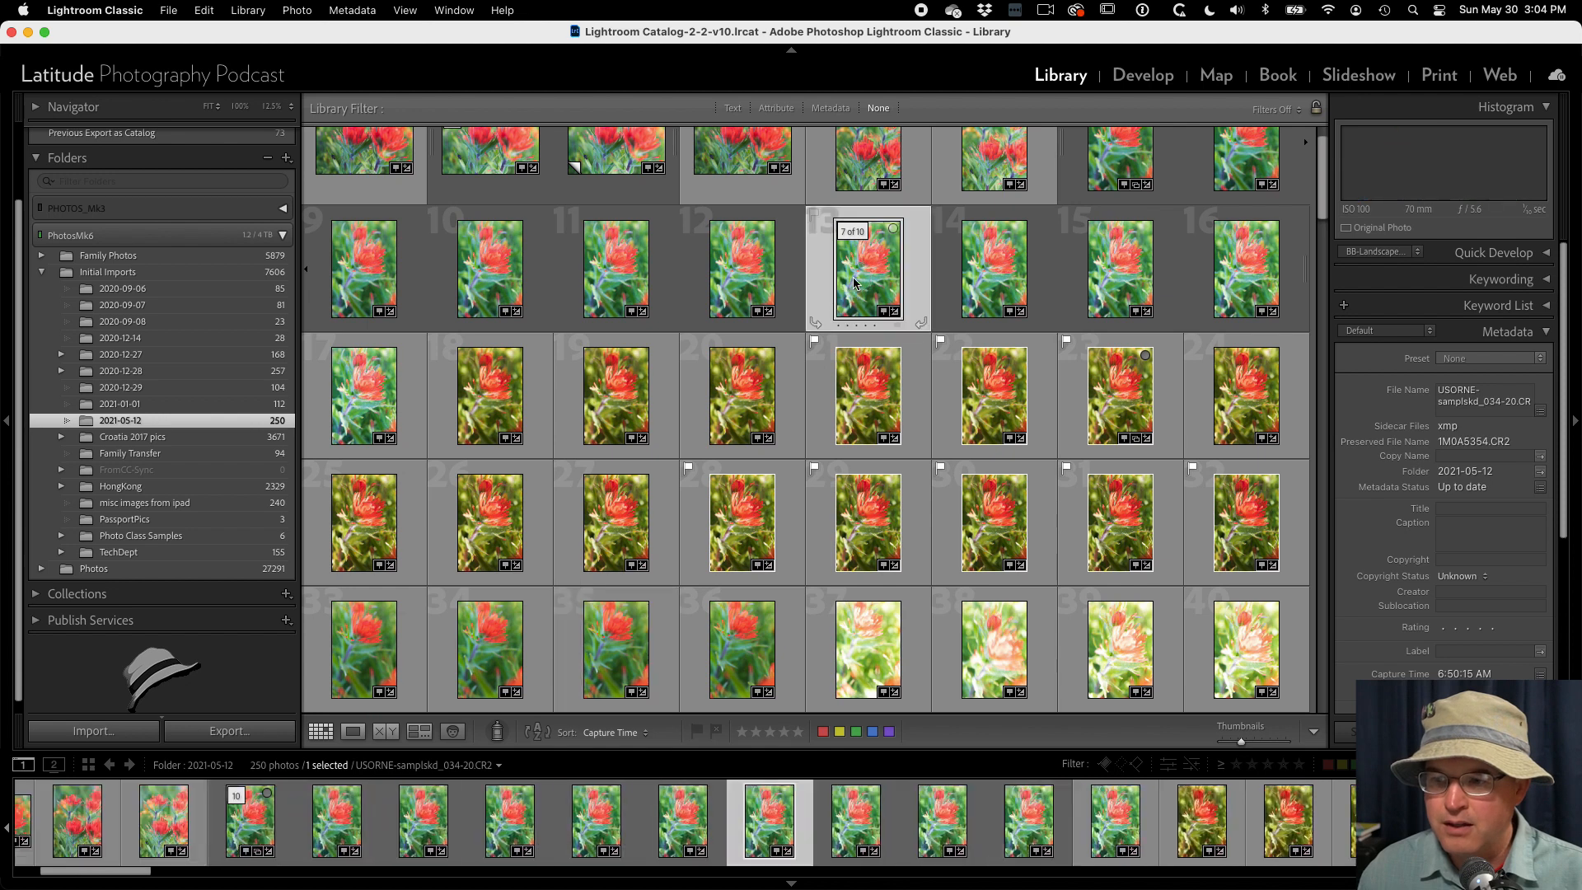
pyautogui.click(425, 175)
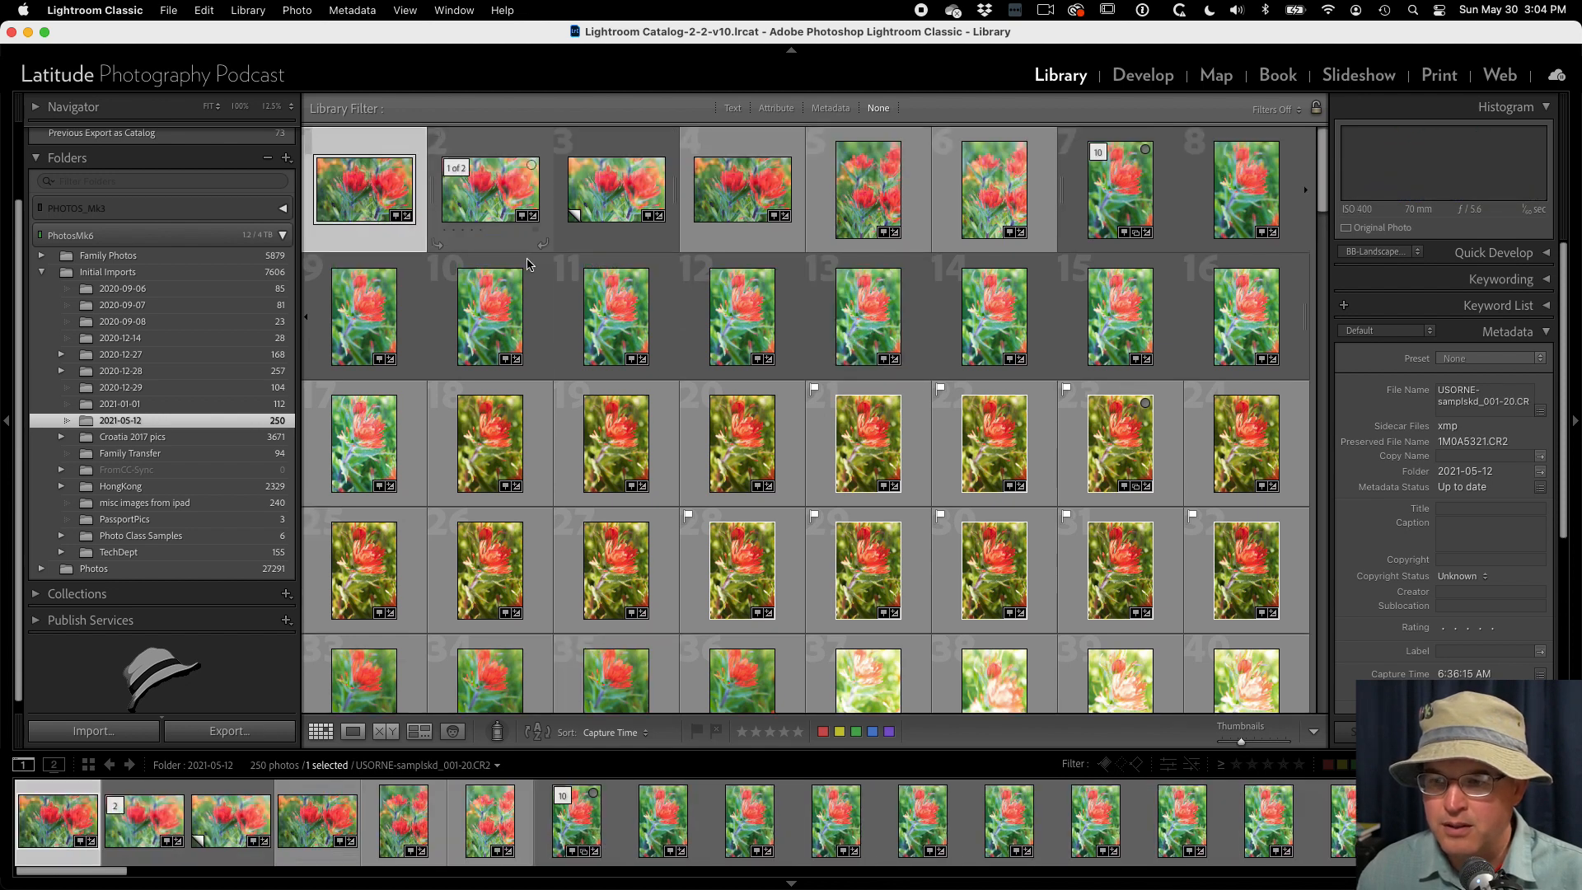
pyautogui.click(987, 234)
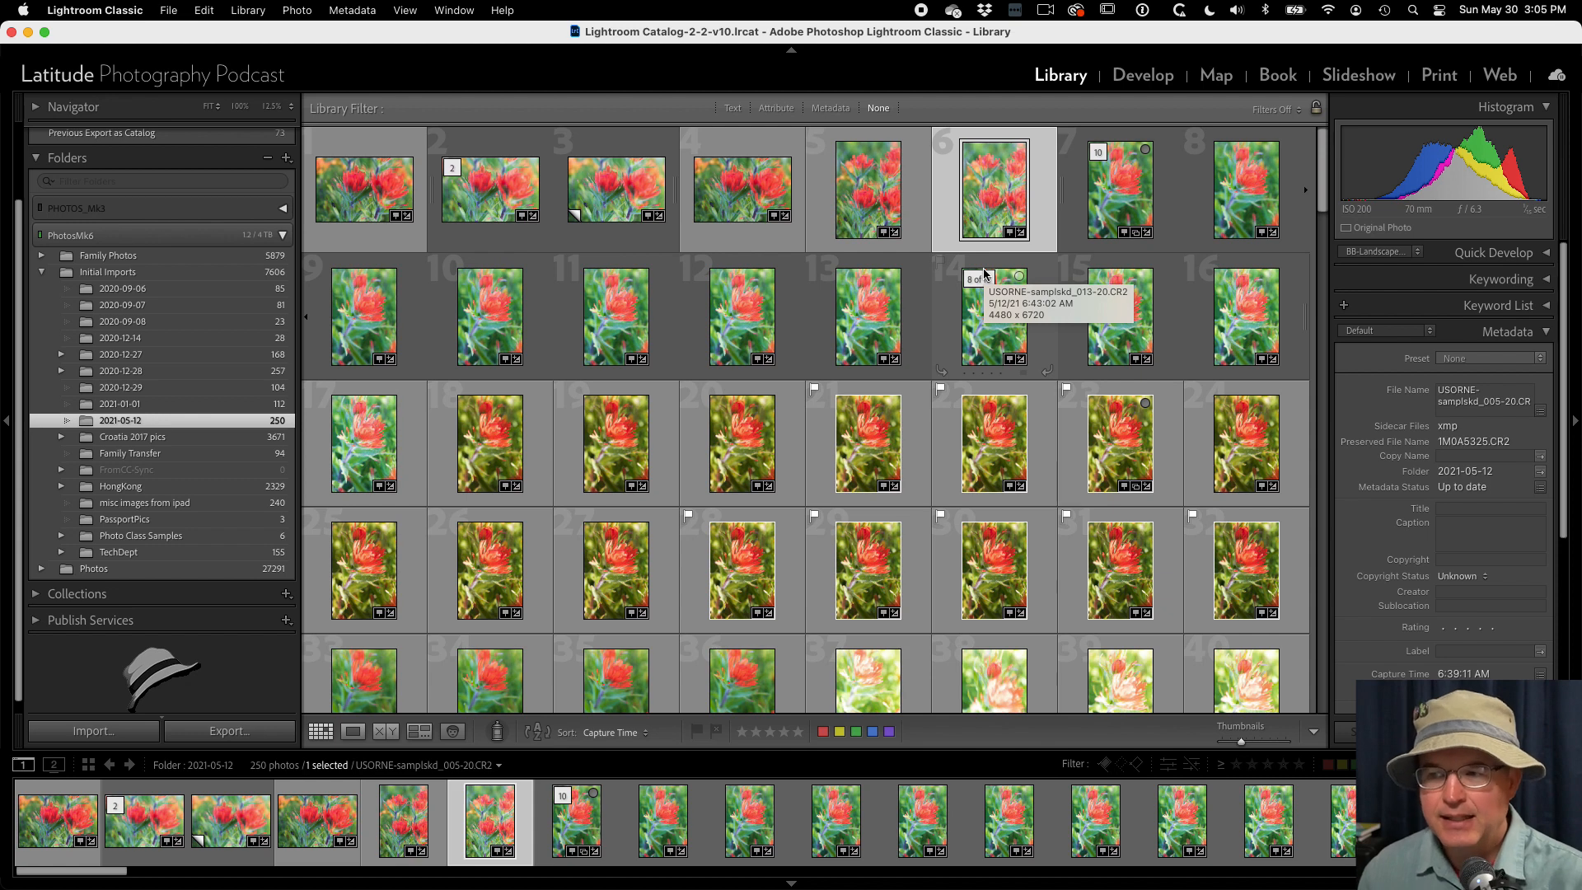
# Create a virtual copy of photo 6, USORNE-samplskd_005-20.CR2, from the filmstrip.
pyautogui.rightClick(485, 829)
pyautogui.moveTo(618, 638)
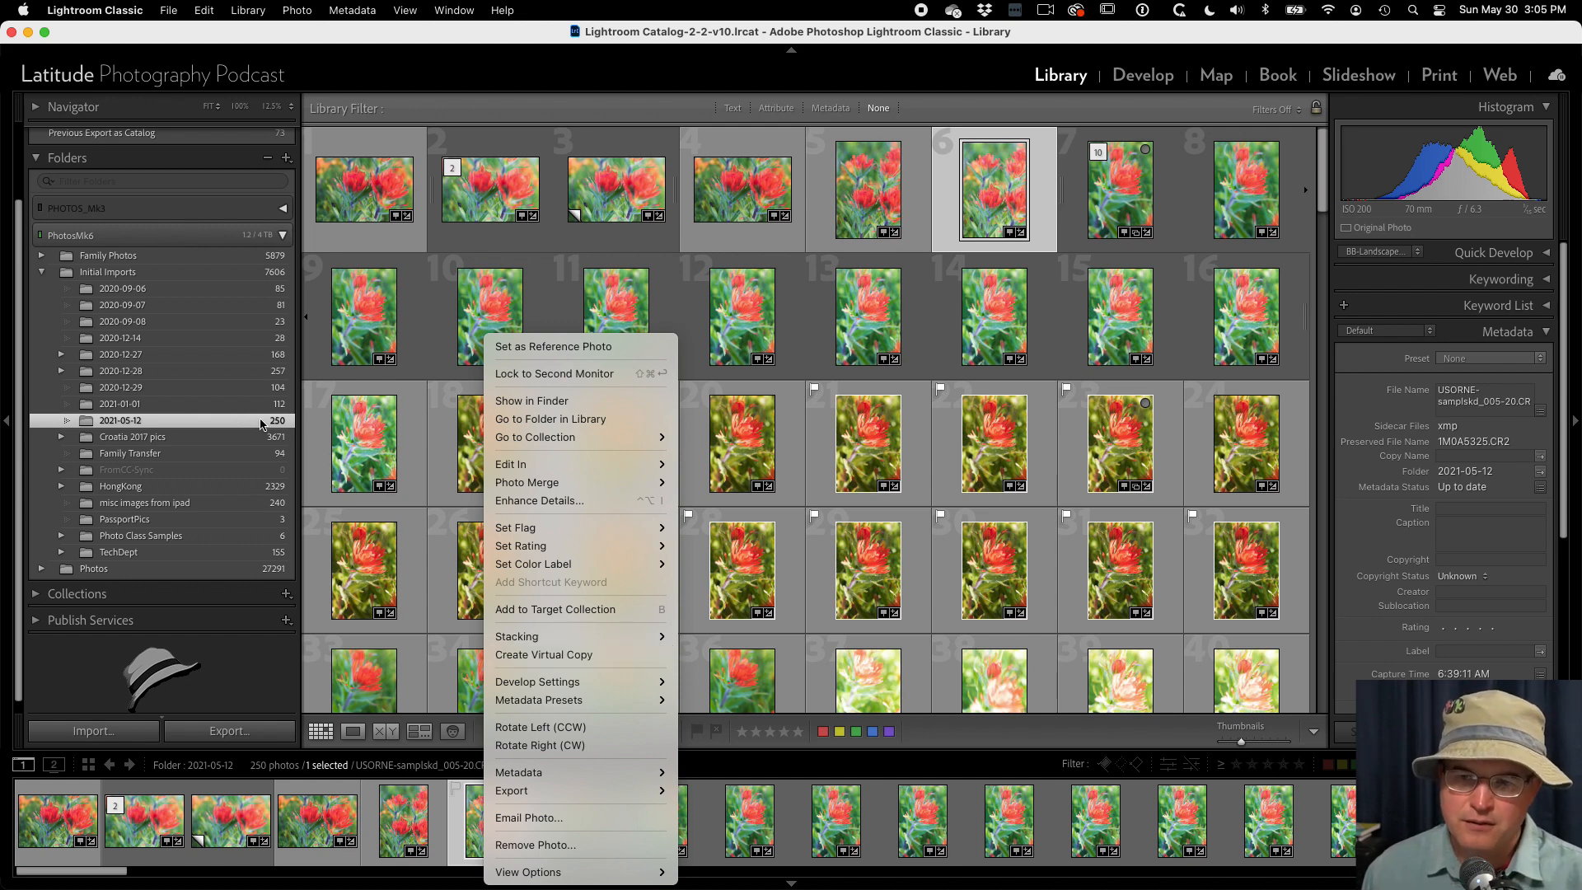
pyautogui.click(522, 655)
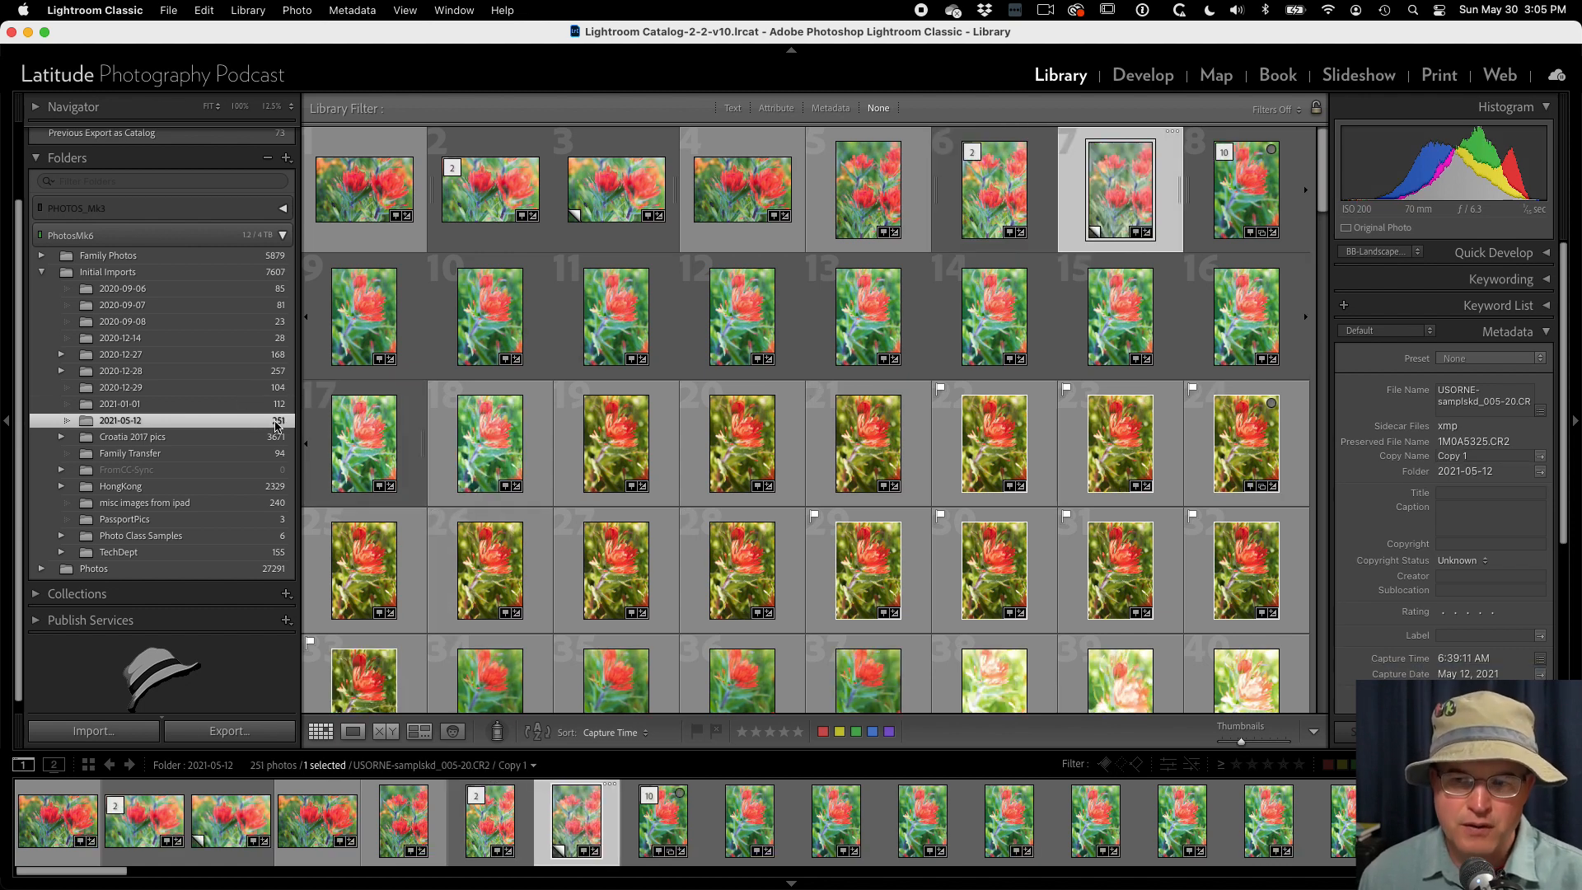
# Show the original of photo 6 in Finder to examine the files on disk, and close the Finder window.
pyautogui.rightClick(489, 834)
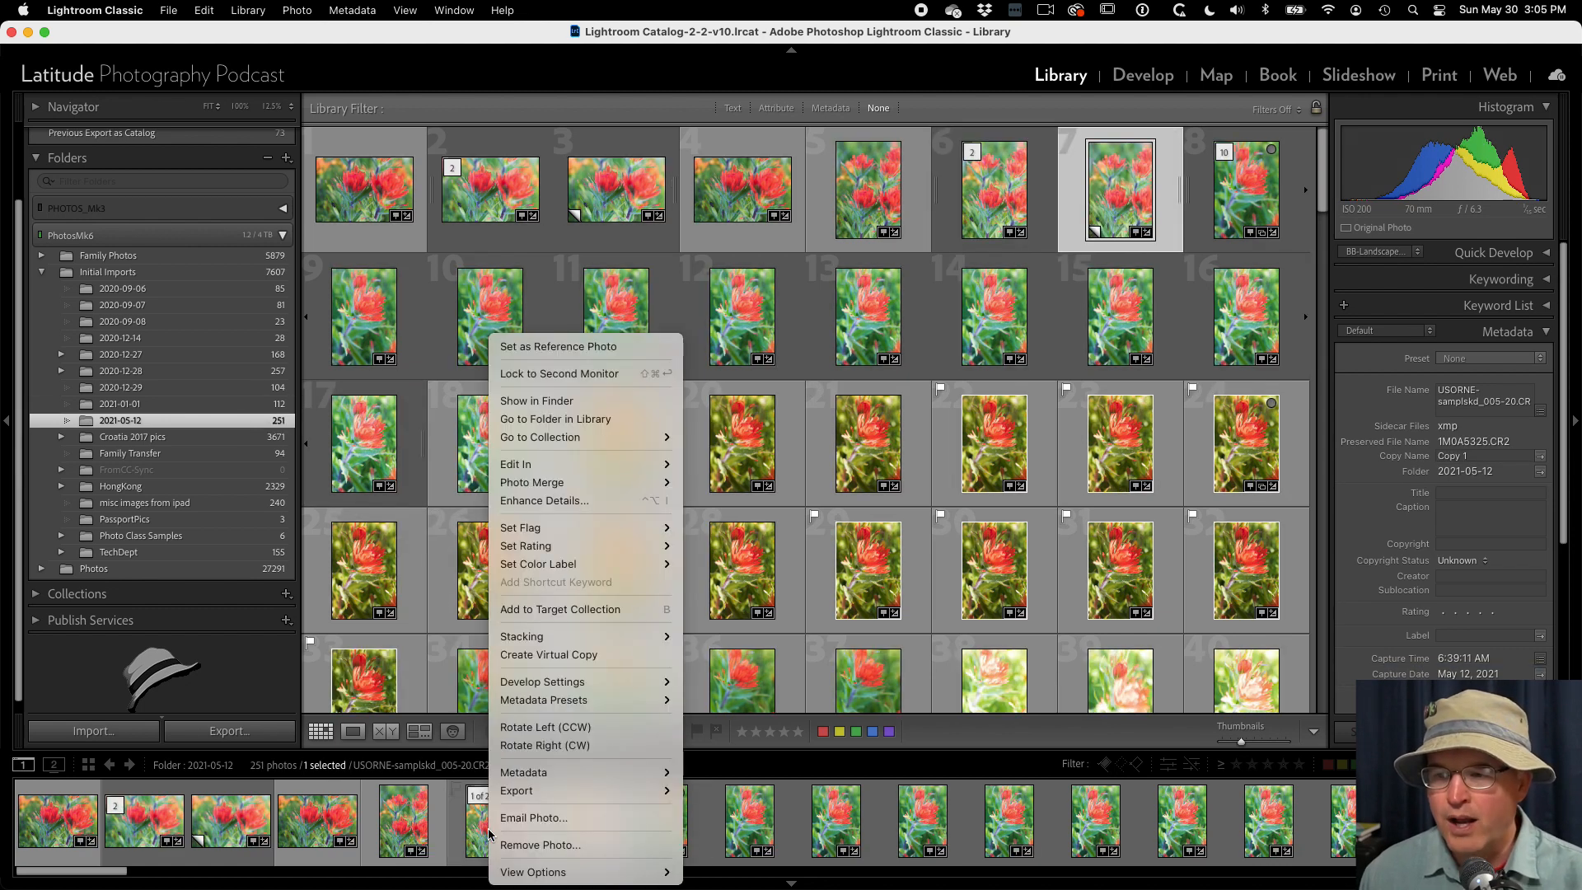
pyautogui.click(567, 402)
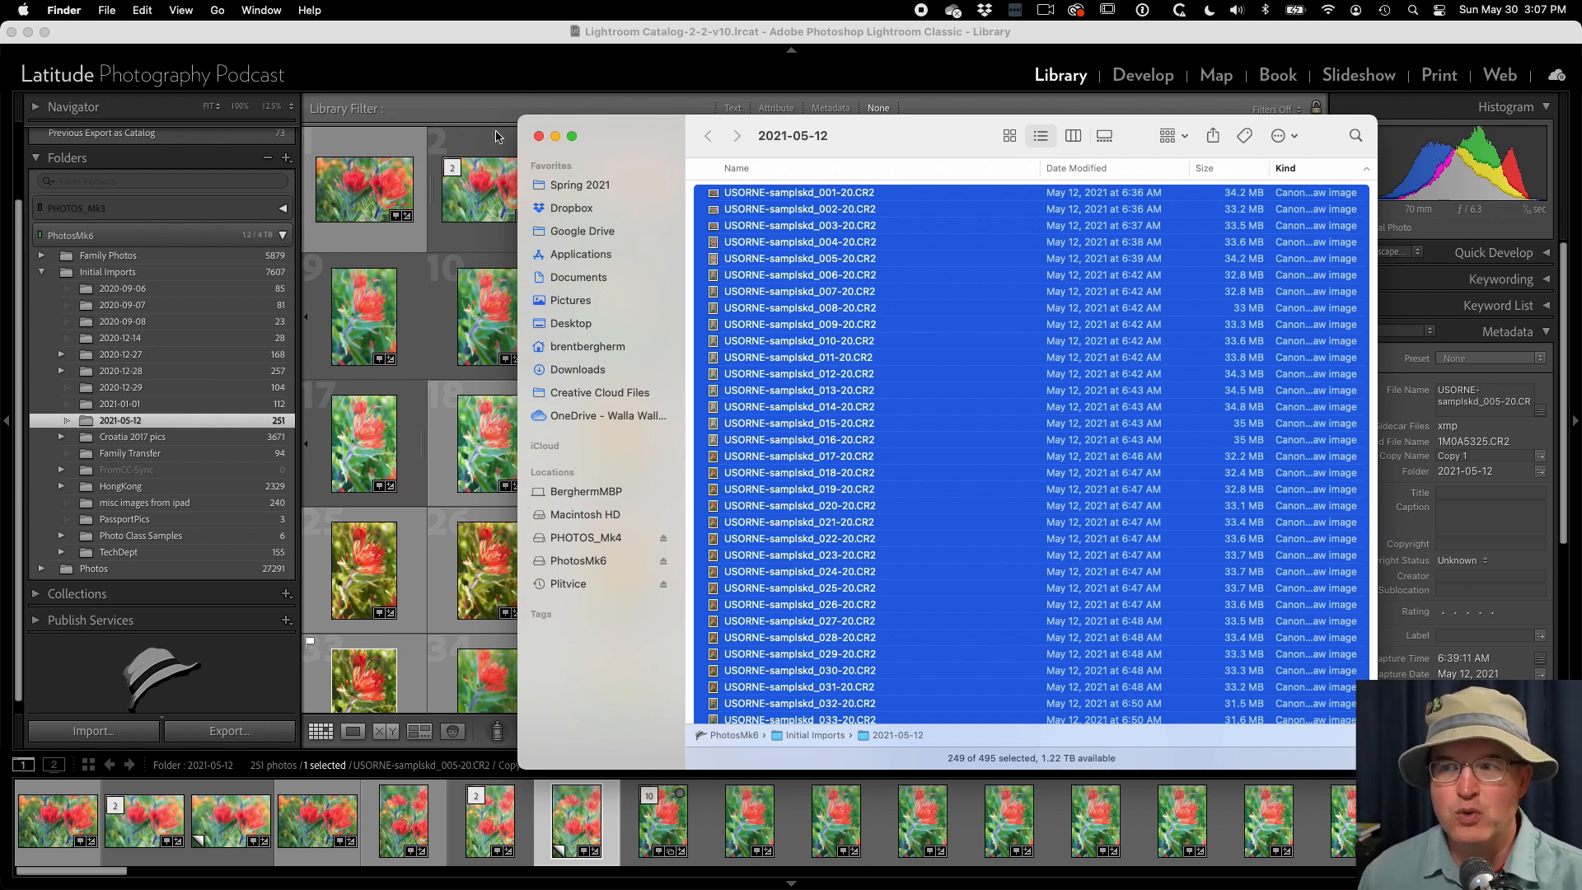
pyautogui.click(538, 136)
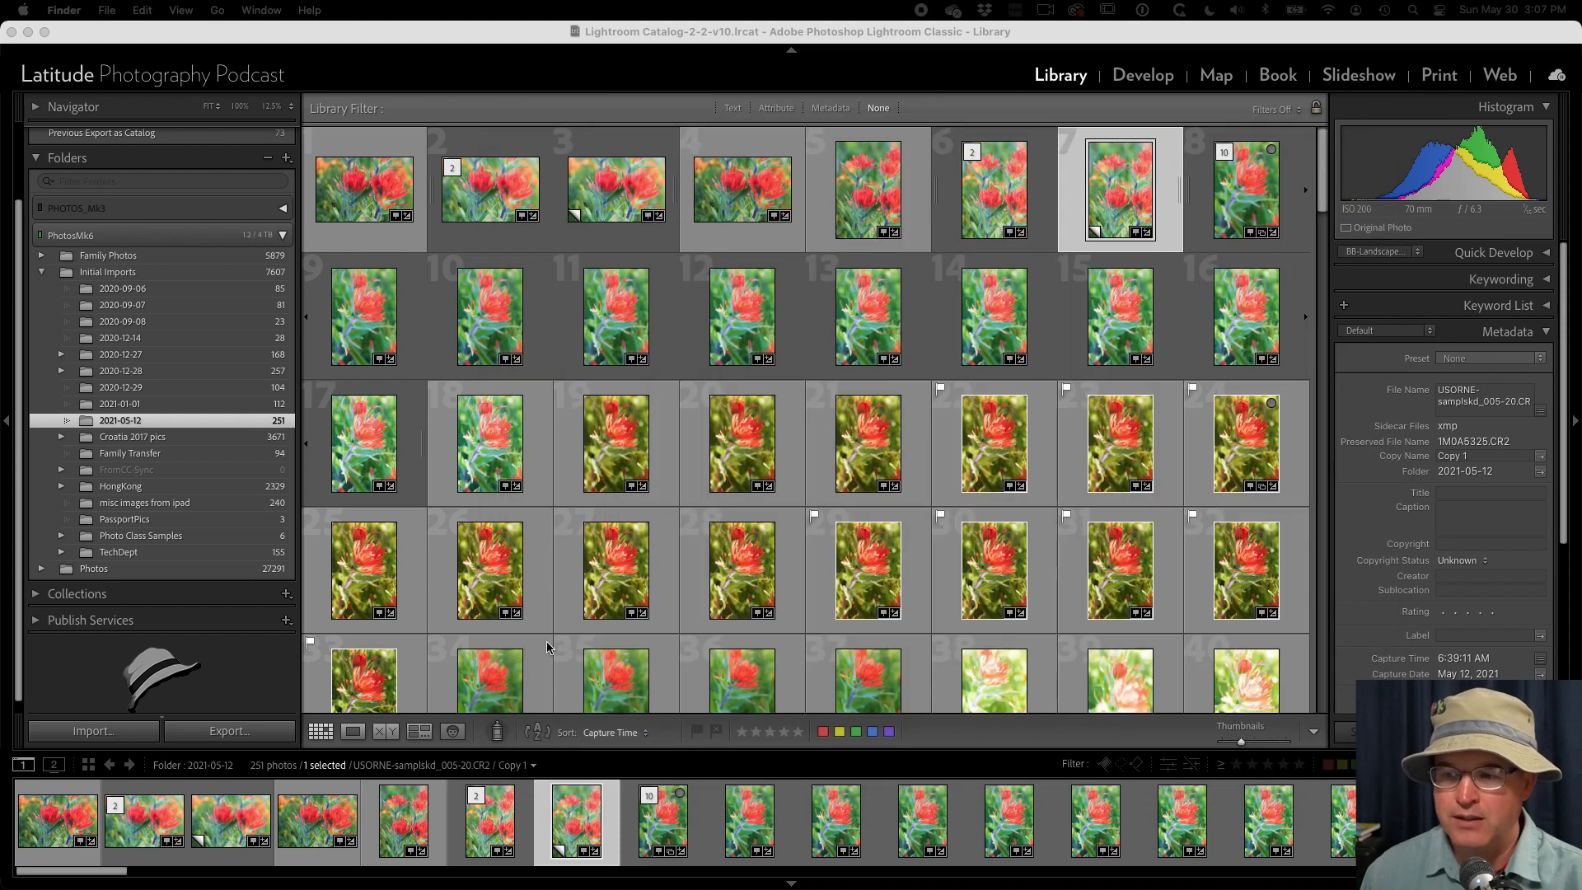
# Raise the exposure of the virtual copy of USORNE-samplskd_005-20.CR2 to +1.90 in Develop.
pyautogui.click(581, 849)
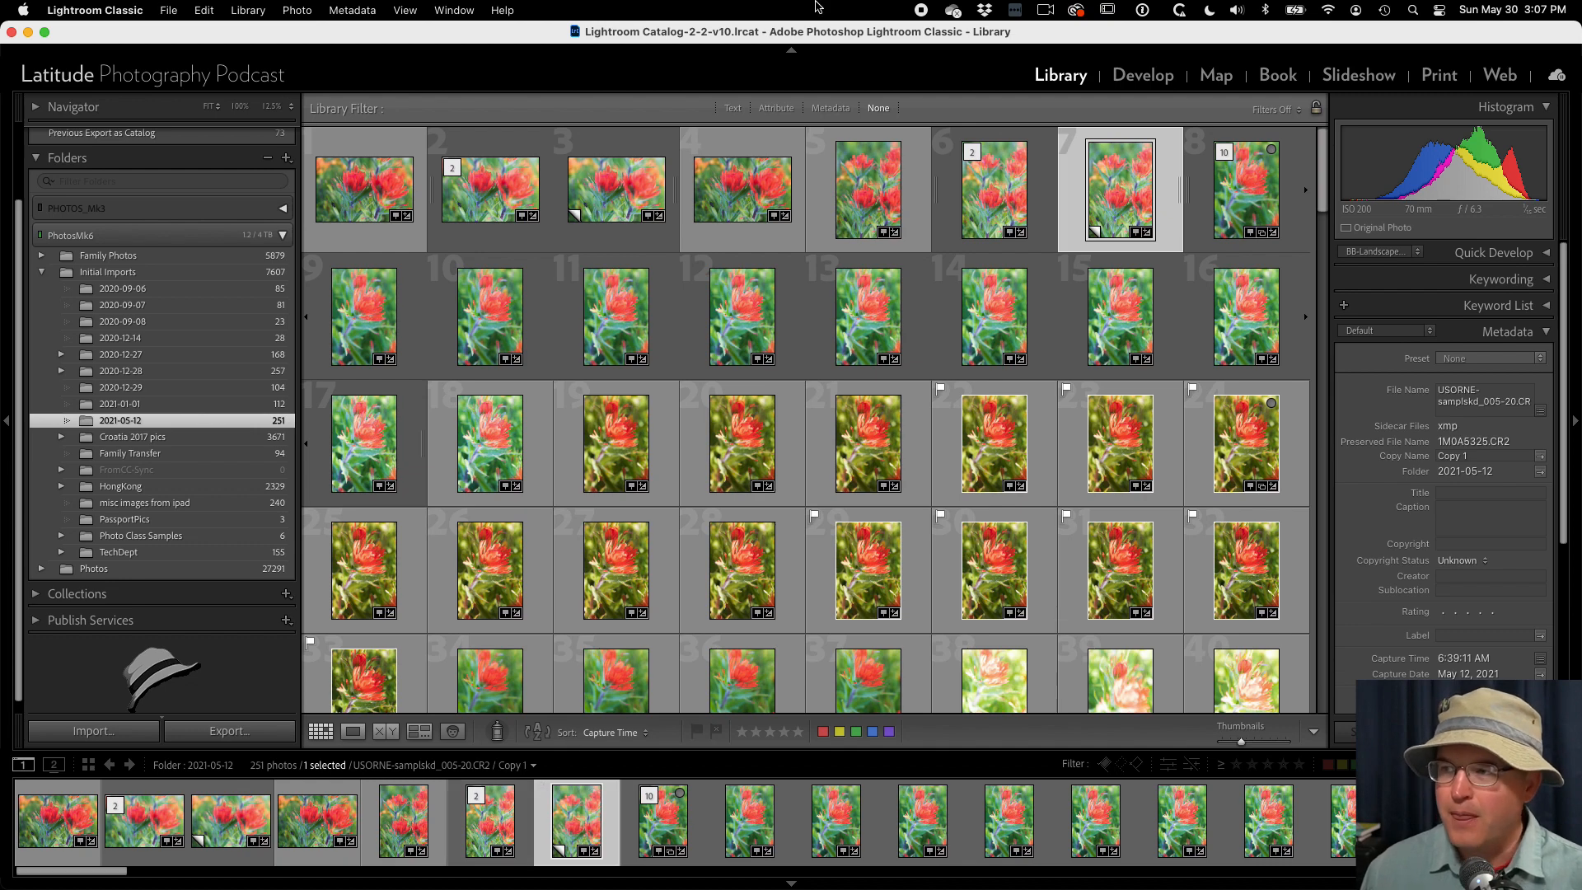
pyautogui.click(1145, 76)
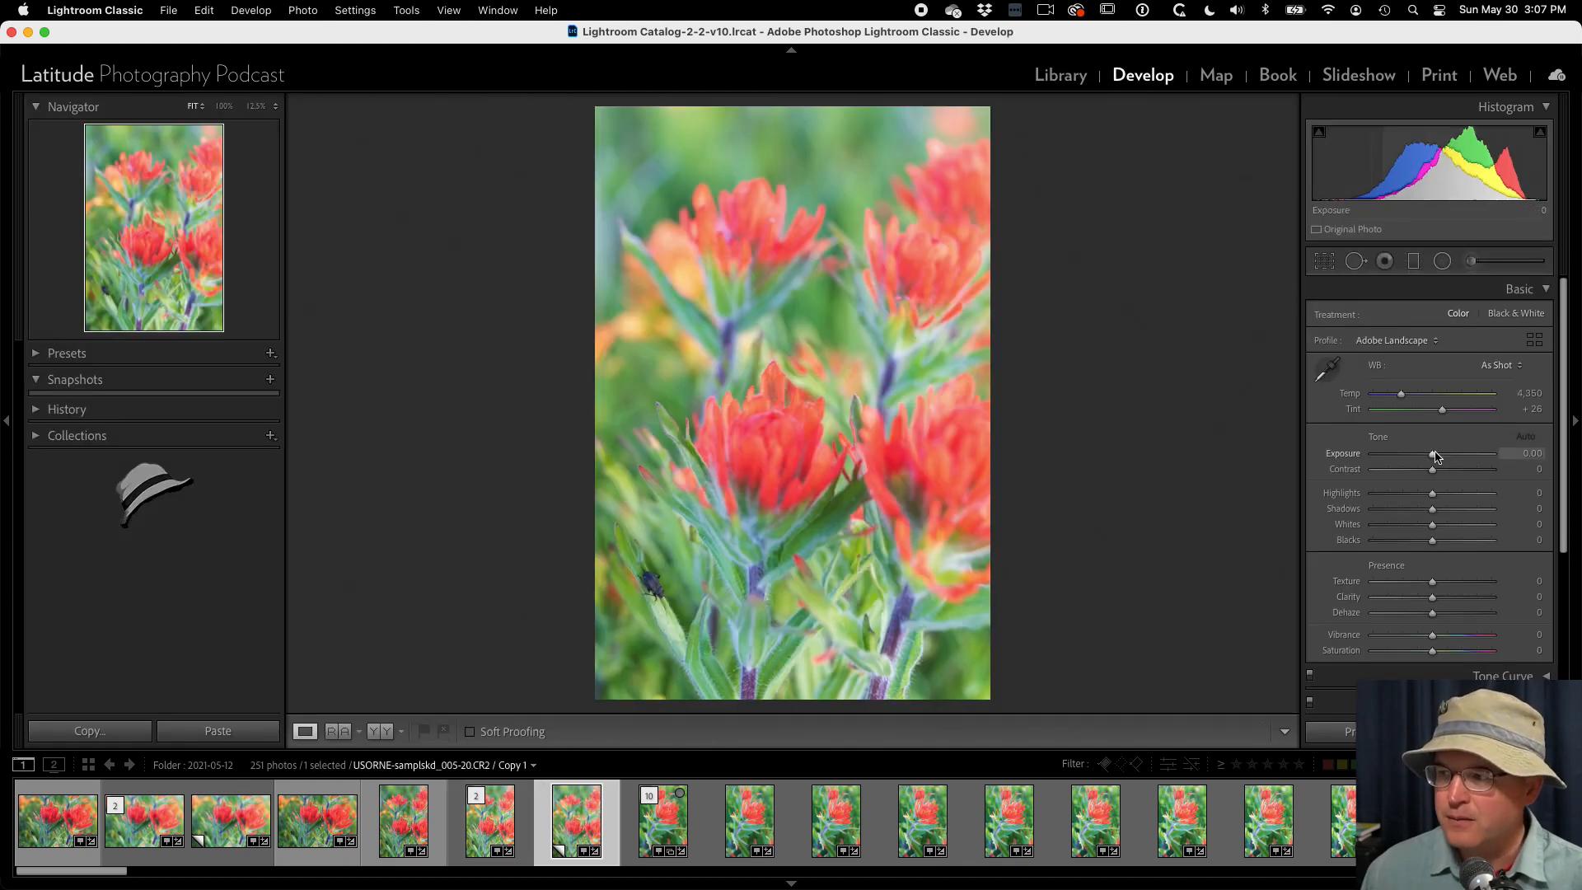
pyautogui.moveTo(1435, 456); pyautogui.dragTo(1453, 453)
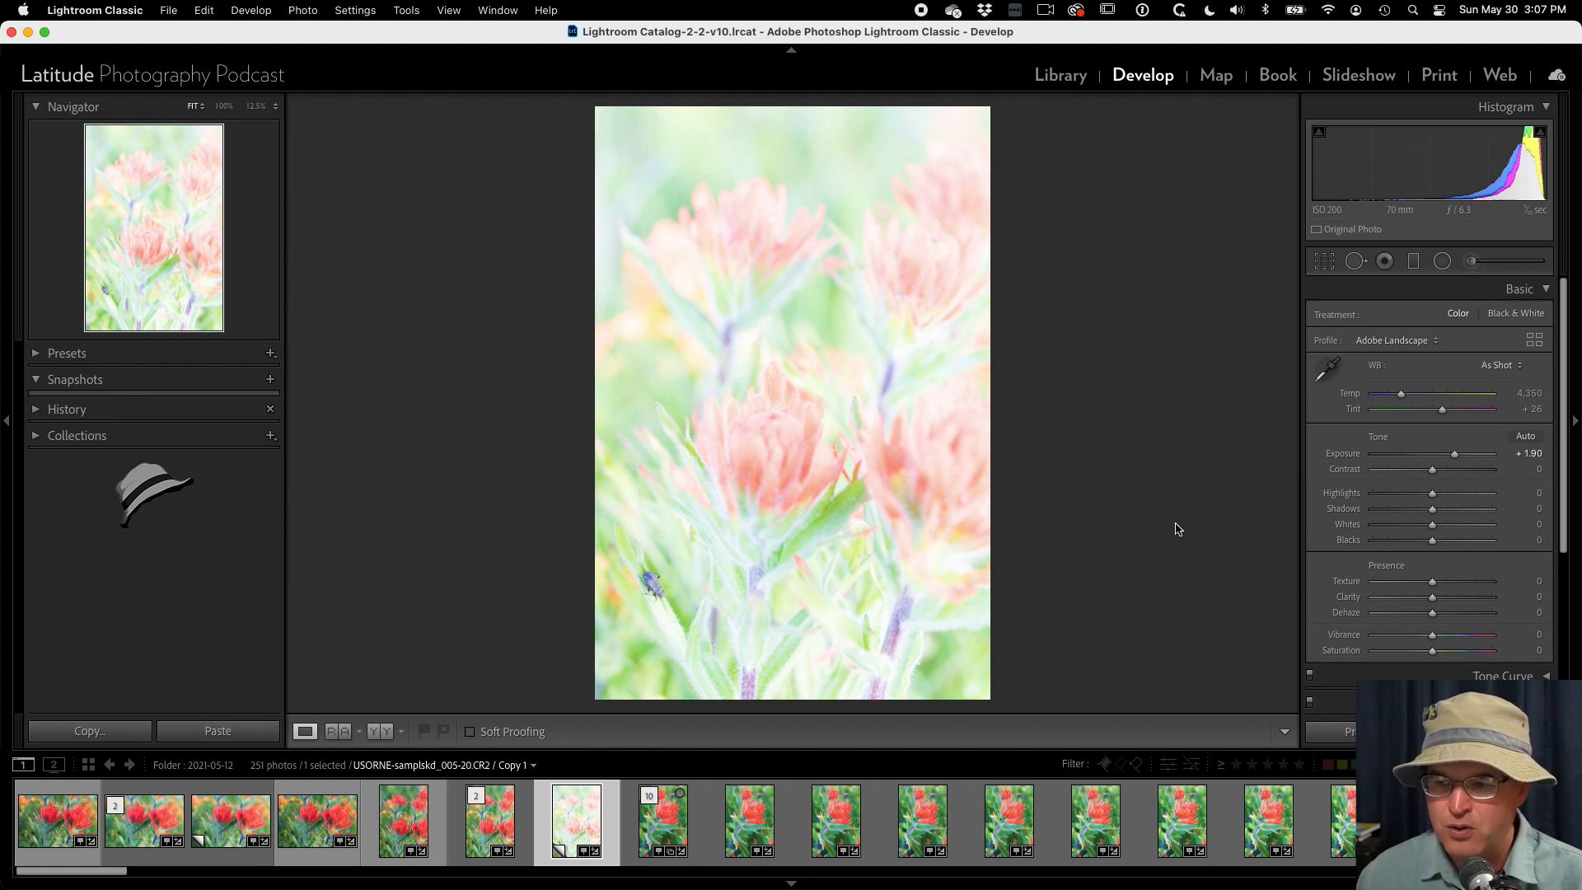
# Switch between the original photo 6 and its brightened virtual copy in Develop to compare their settings.
pyautogui.click(481, 838)
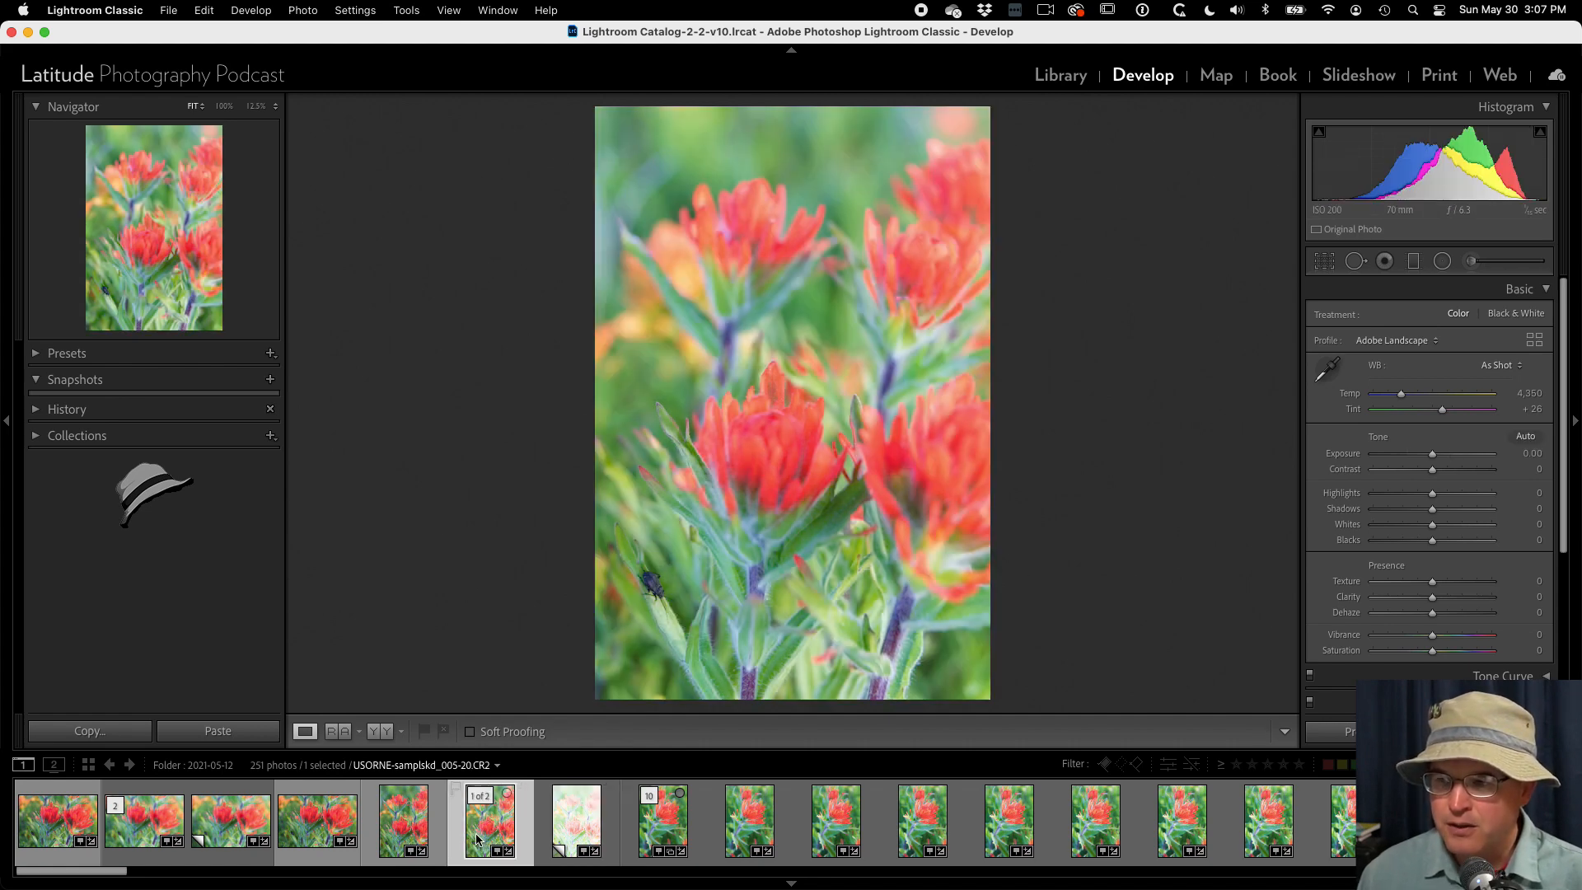
pyautogui.click(565, 829)
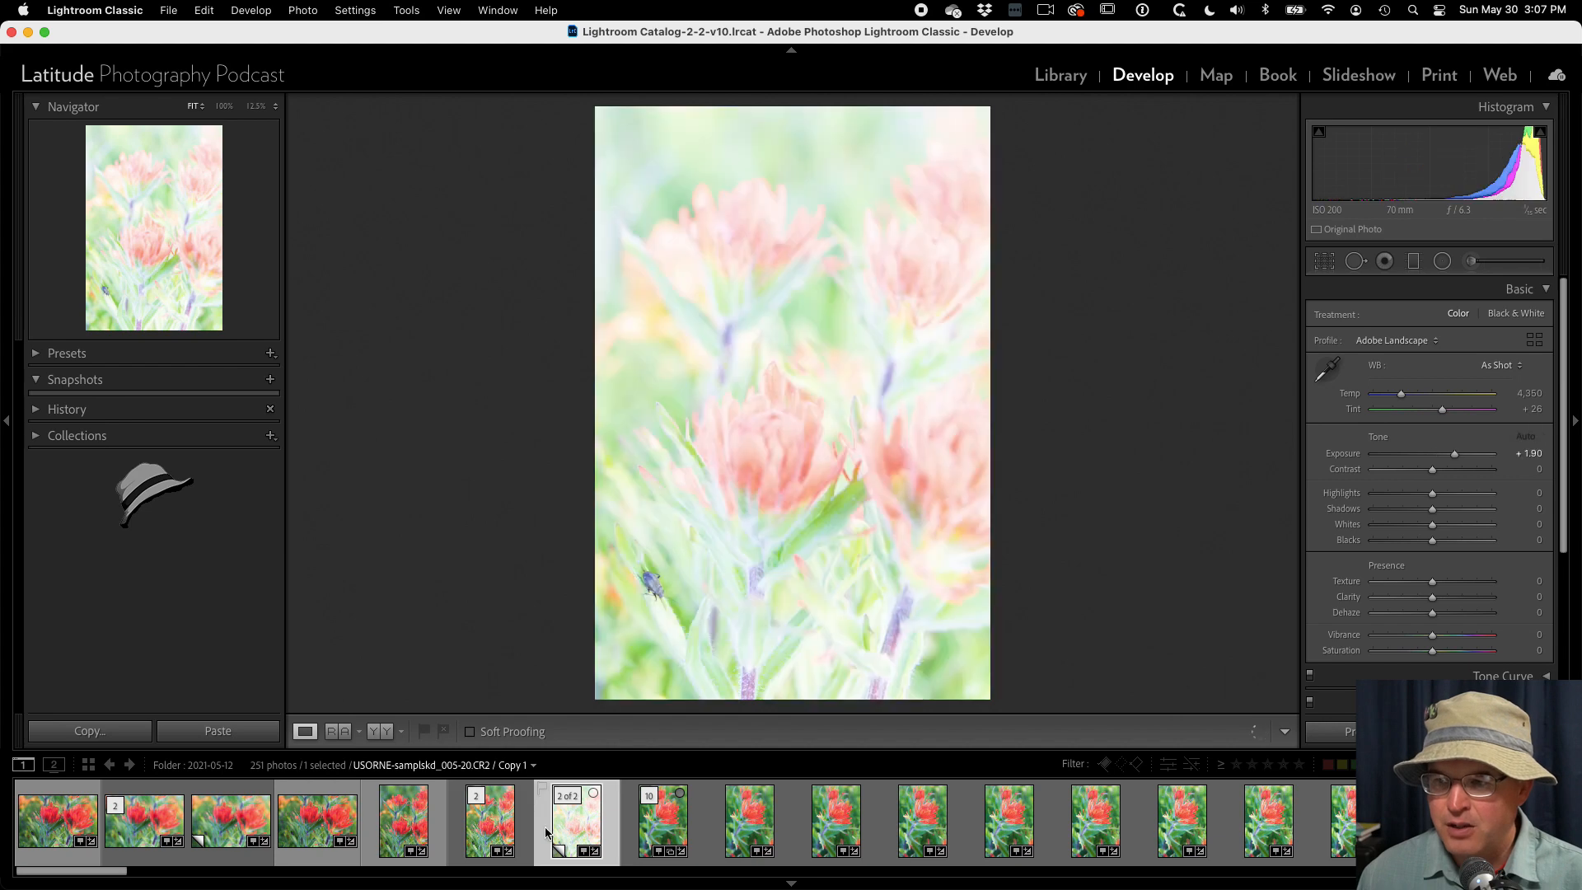
pyautogui.click(478, 834)
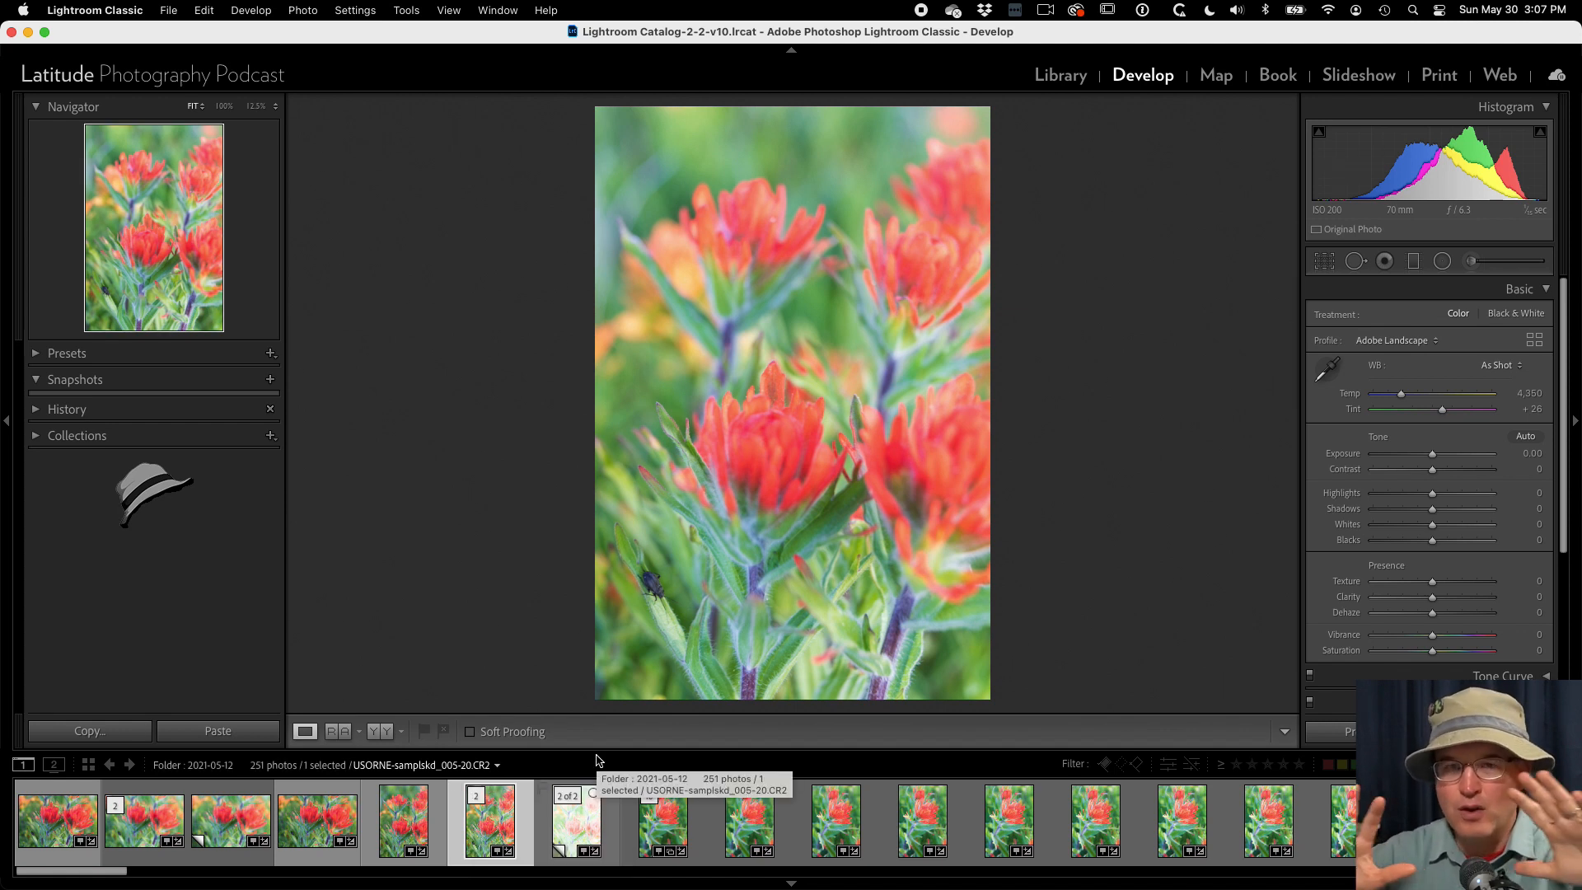
# Compare photo 6 with its virtual copy in Library's Compare view, and replace the Select image with photo 3 and finally photo 2.
pyautogui.click(1060, 75)
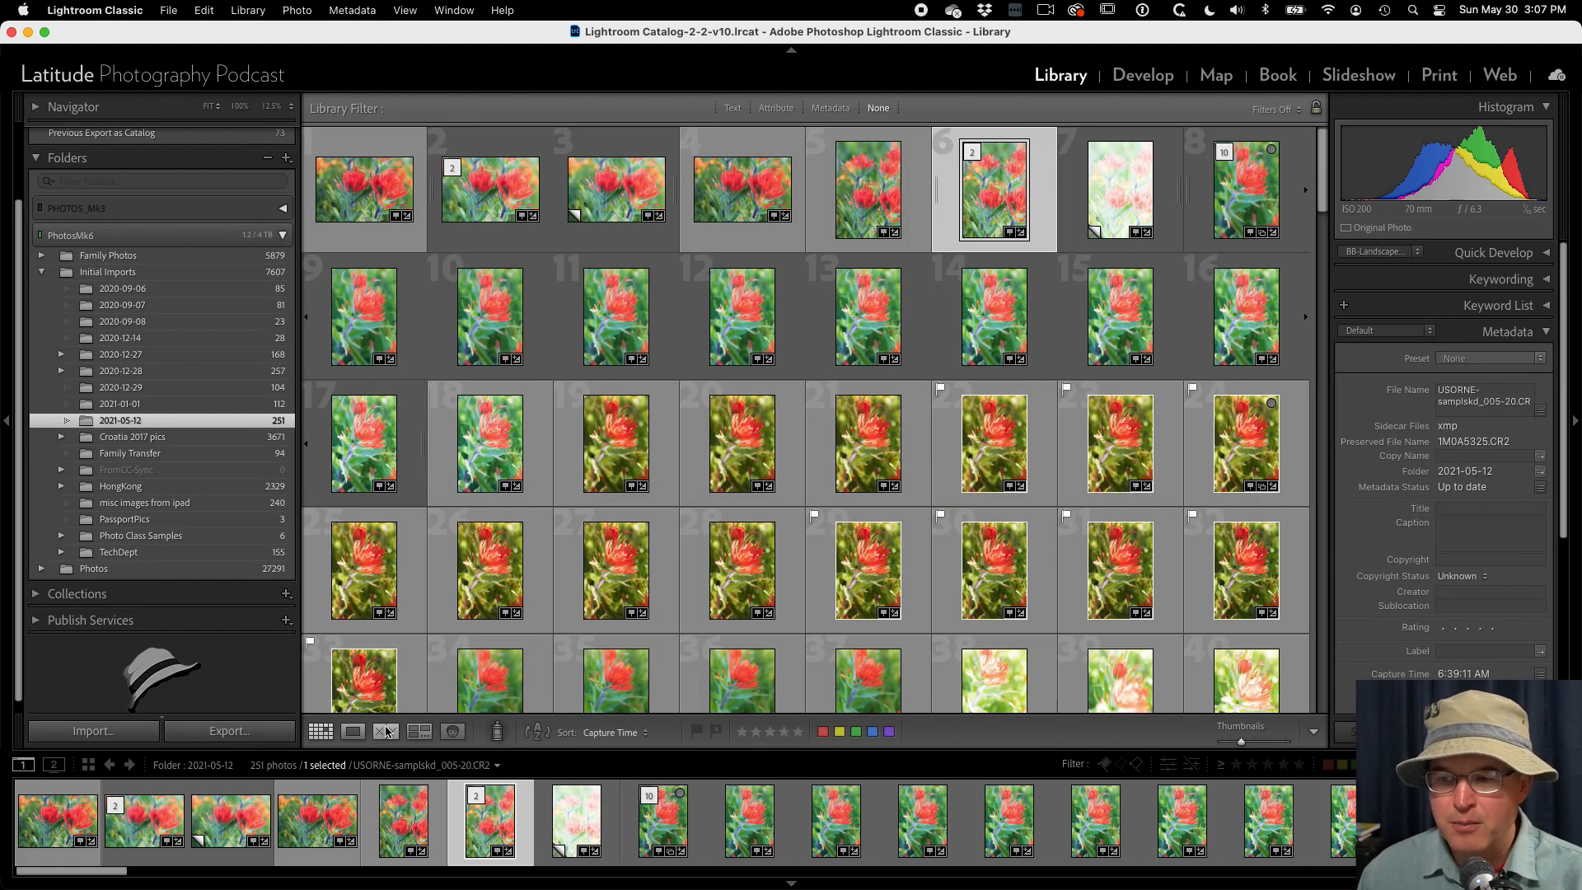
pyautogui.keyDown('super'); pyautogui.click(574, 824); pyautogui.keyUp('super')
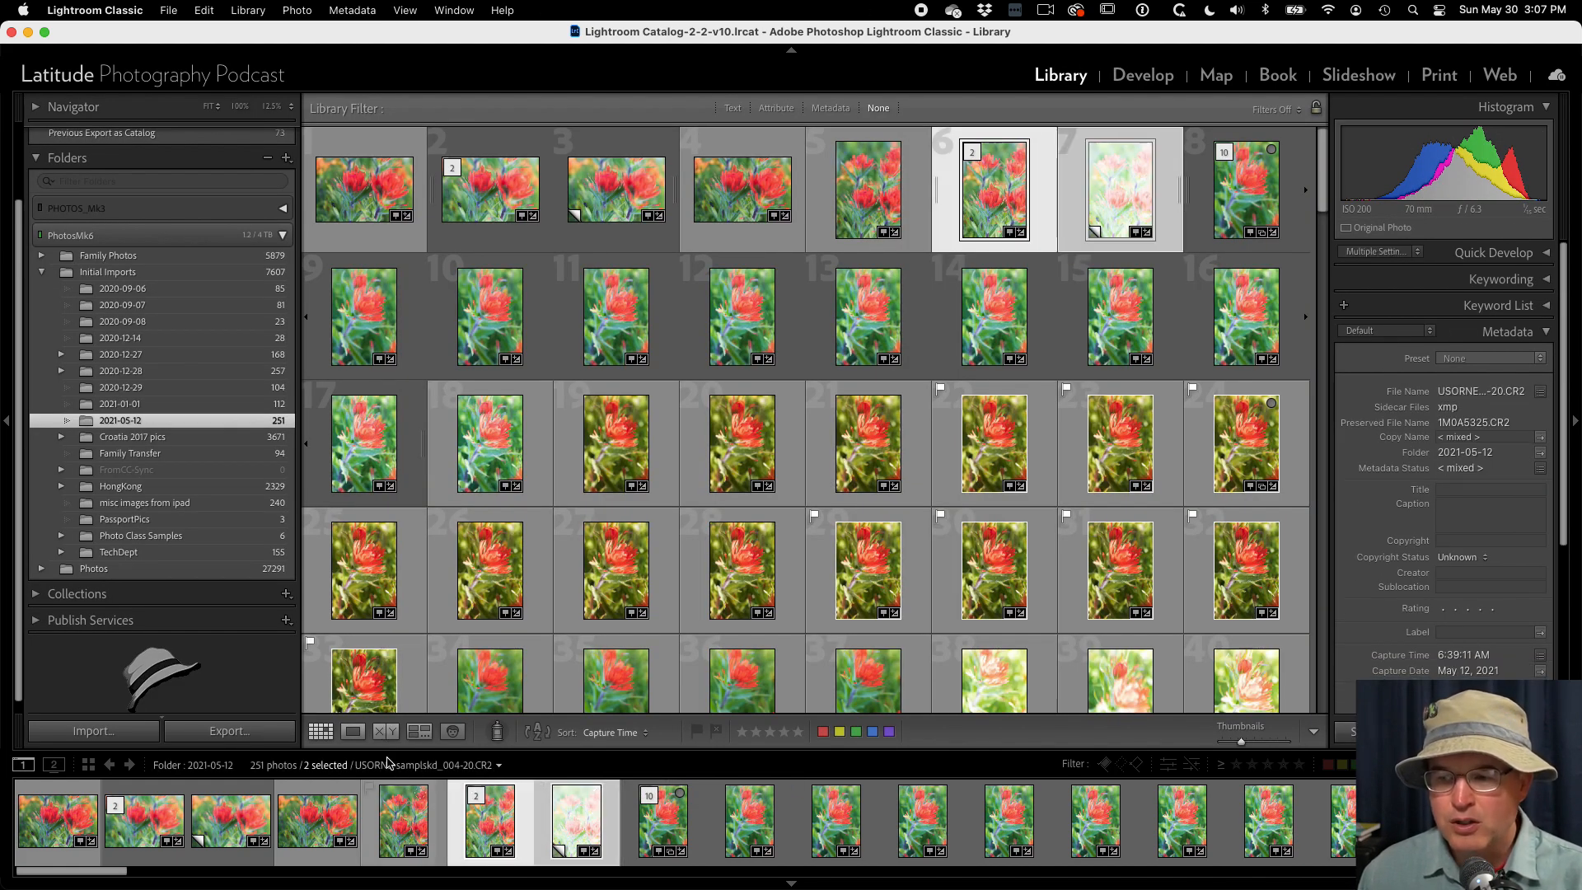
pyautogui.click(385, 731)
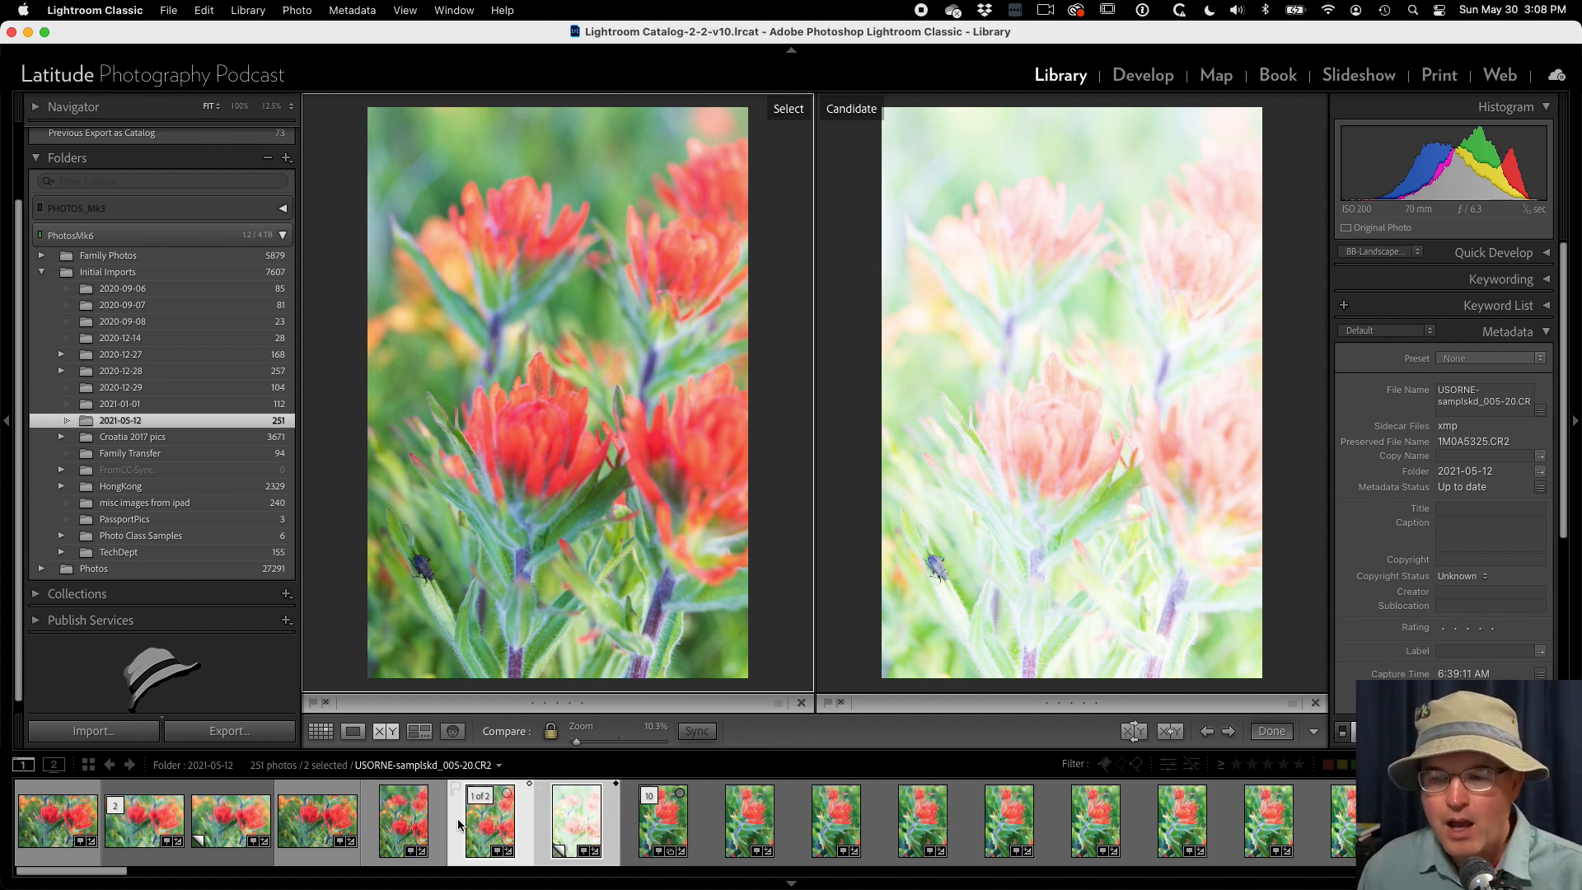
pyautogui.click(222, 828)
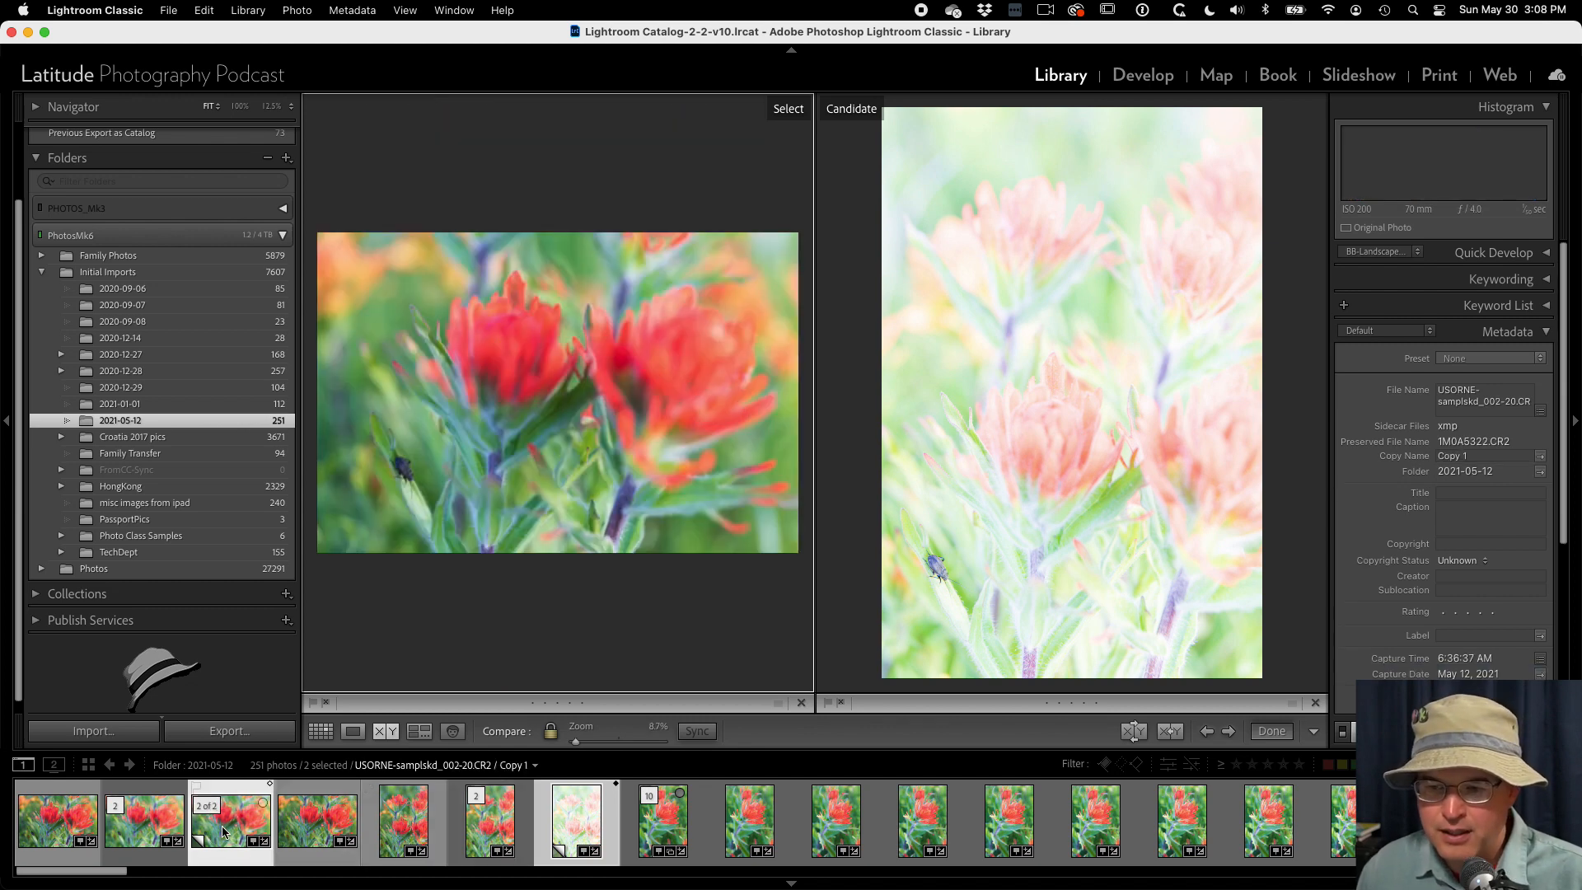
pyautogui.click(138, 830)
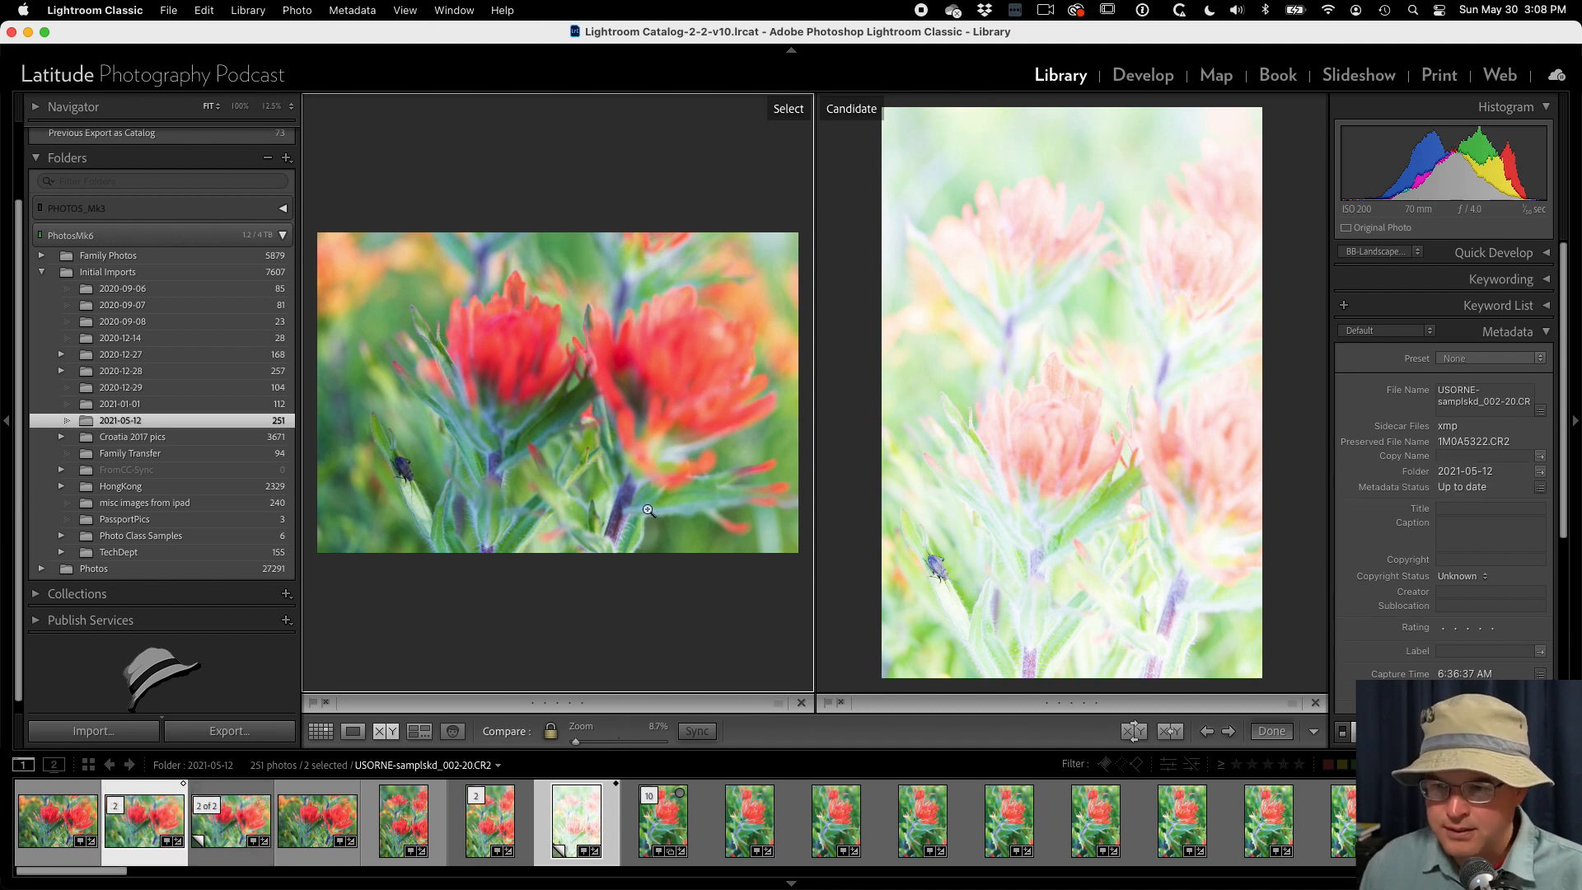
# View photos 1 through 7 individually in Loupe view to examine the file names and copy names of originals and virtual copies.
pyautogui.click(353, 732)
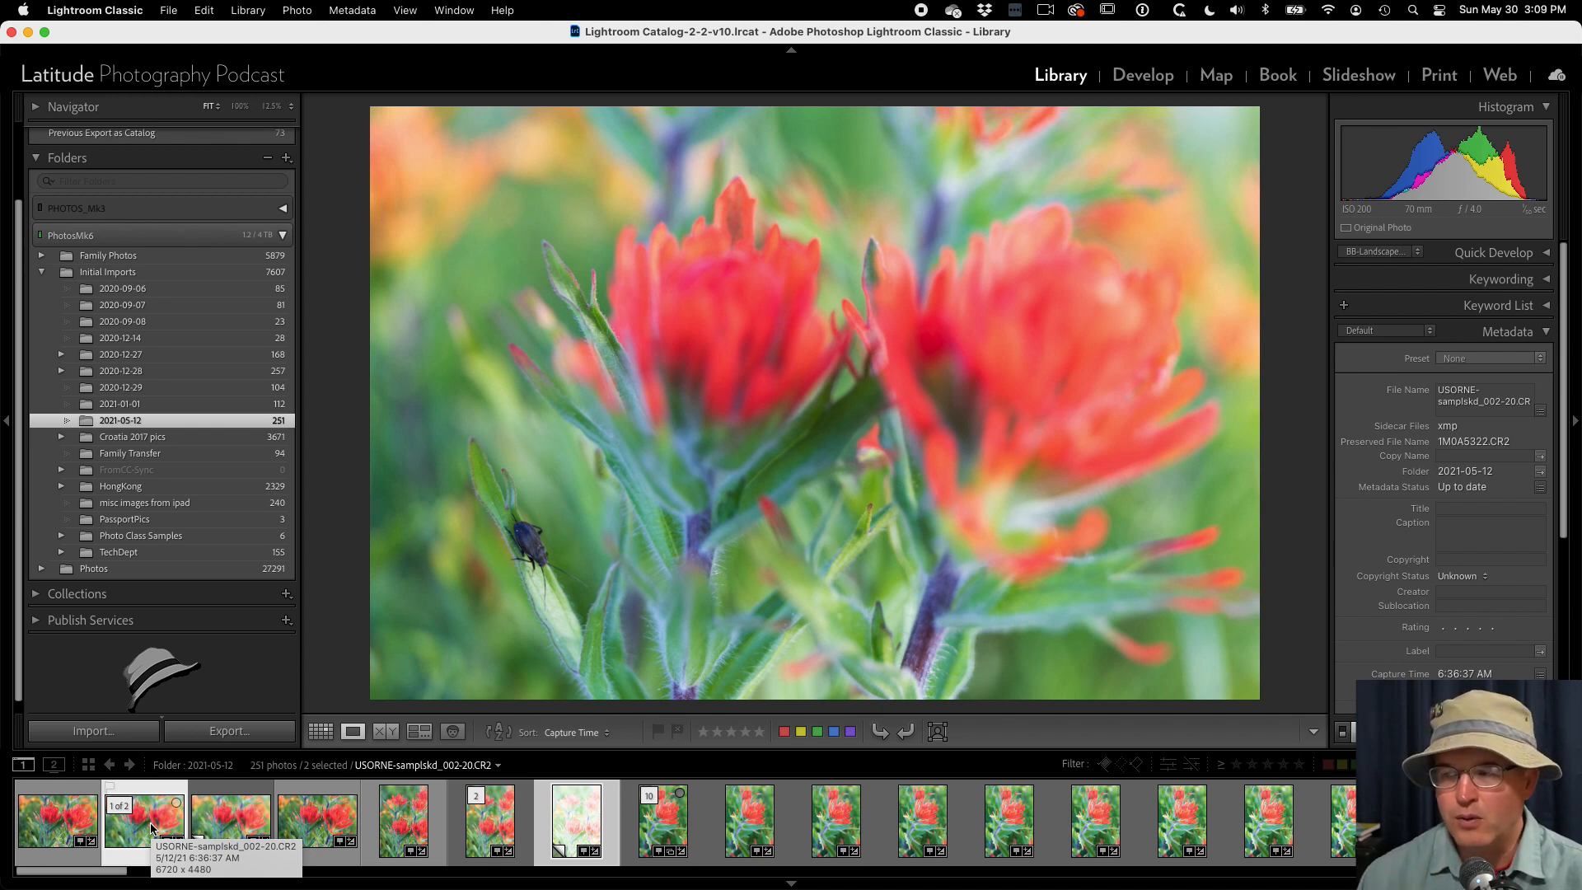
pyautogui.press('Left')
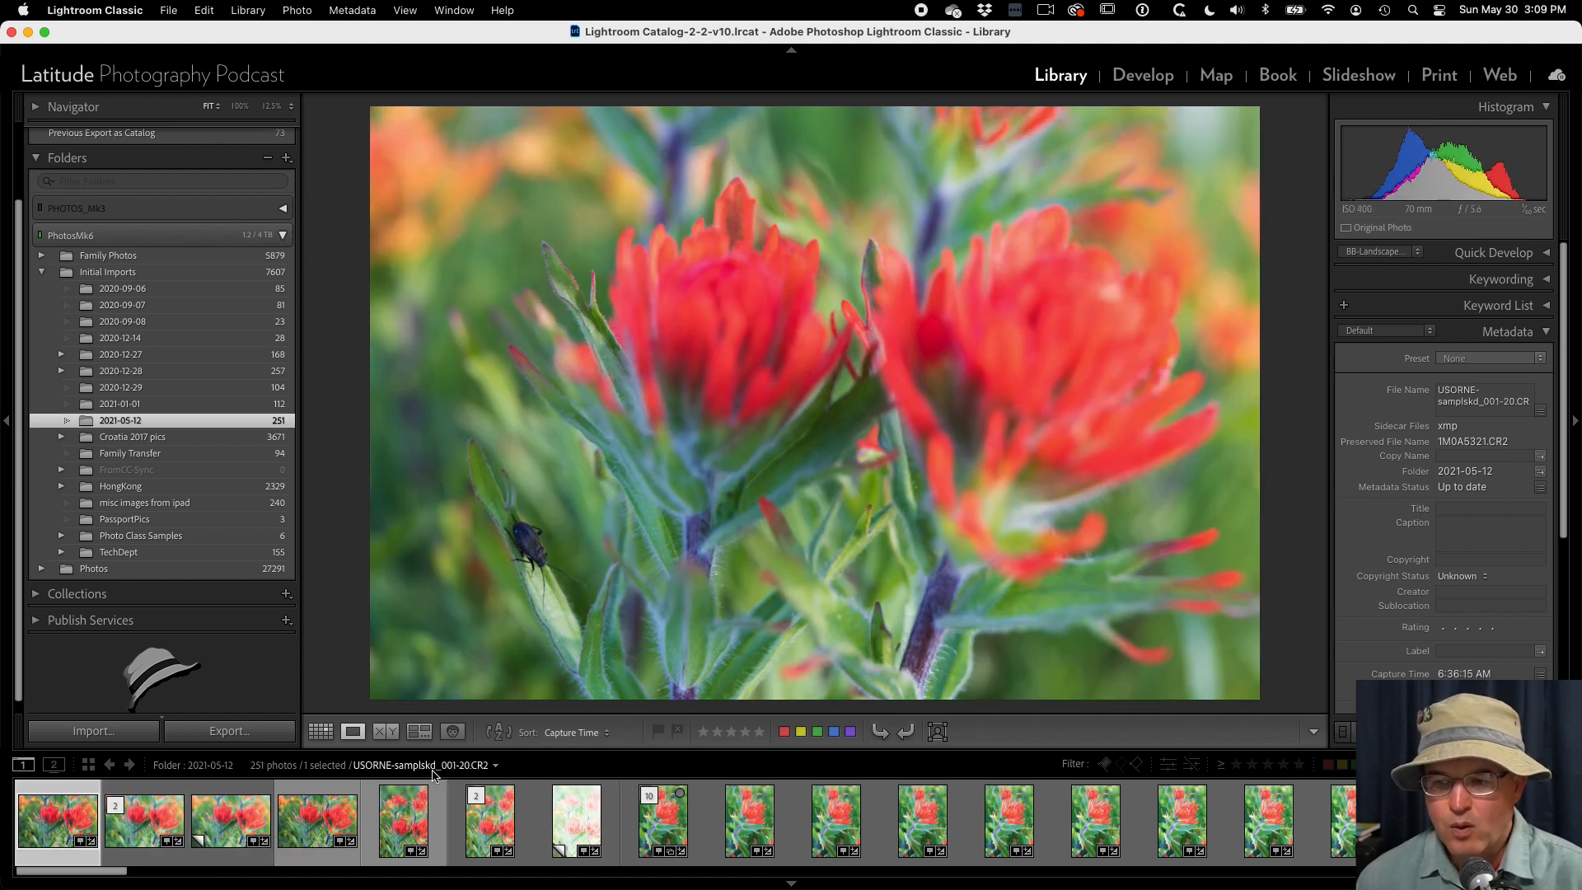
pyautogui.click(145, 831)
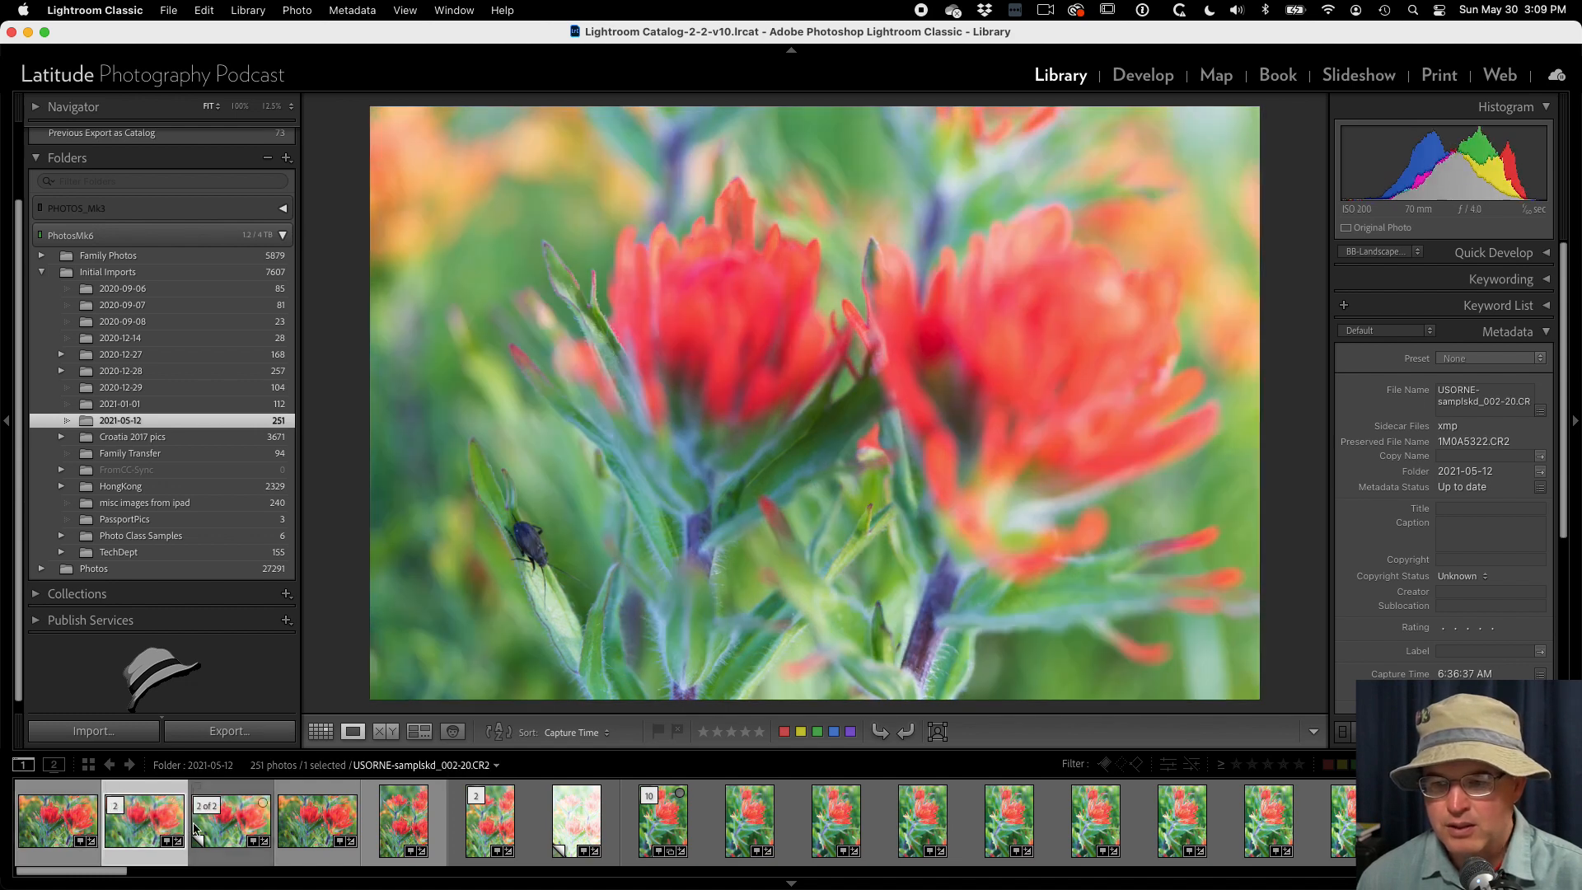
pyautogui.click(225, 828)
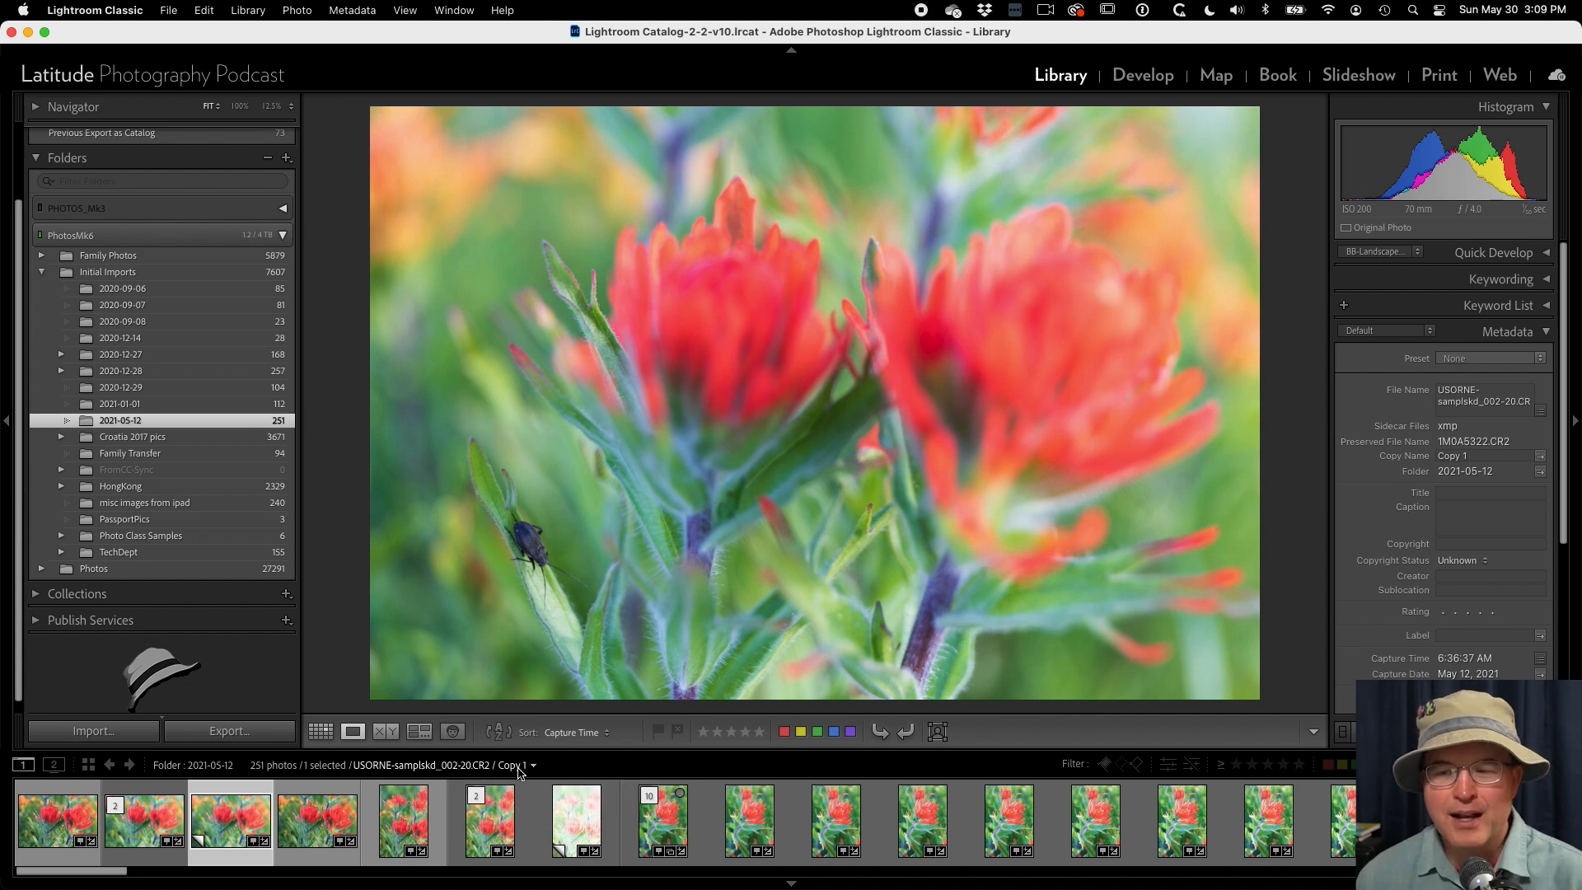
pyautogui.click(302, 828)
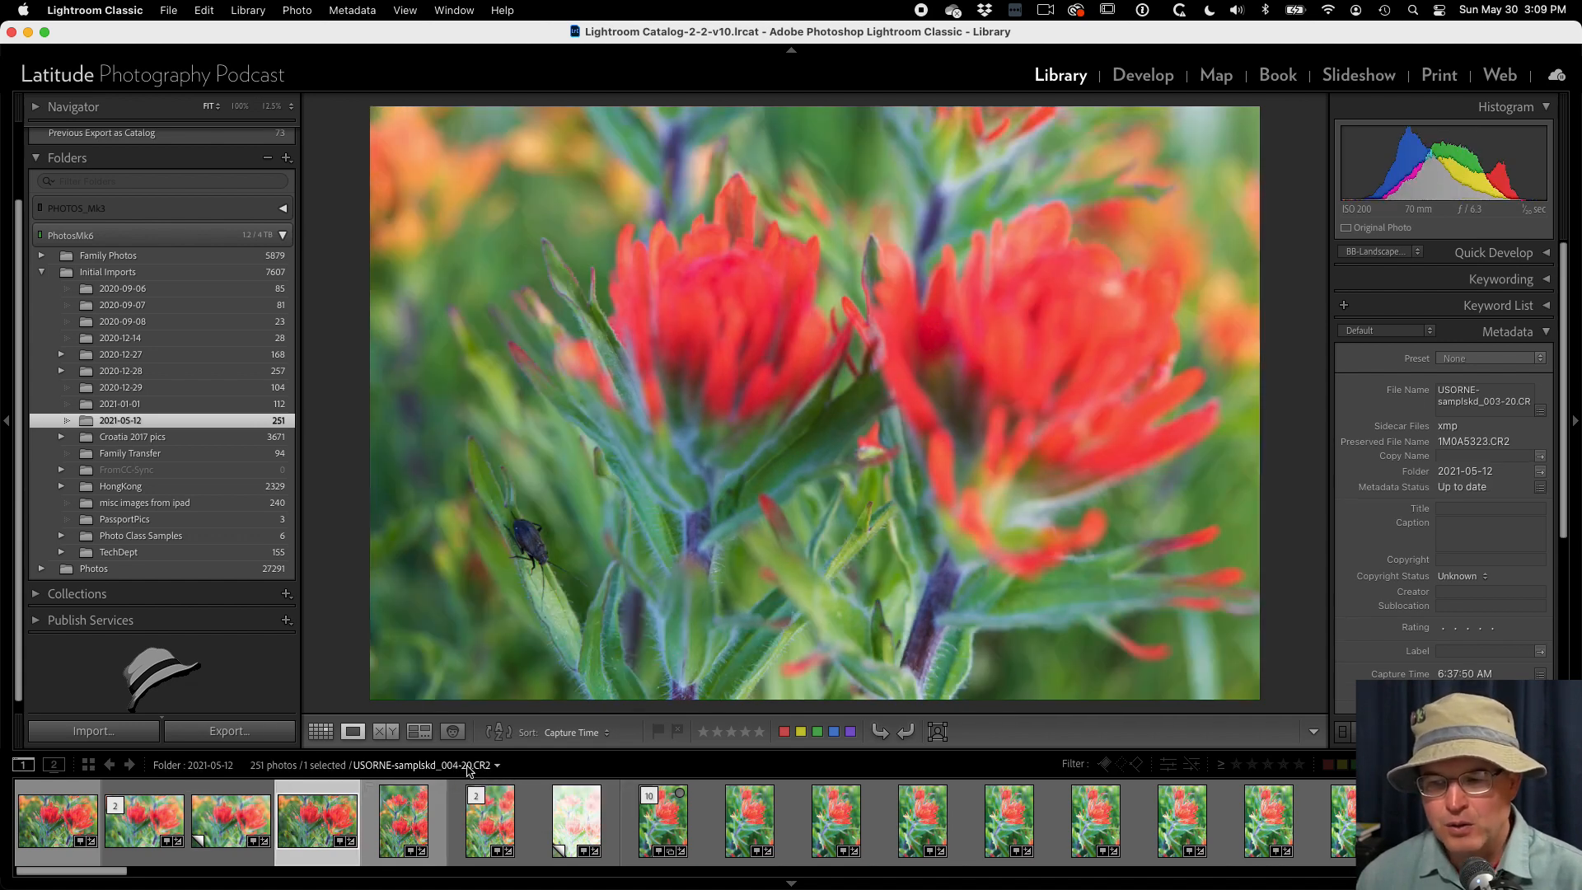
pyautogui.press('Right')
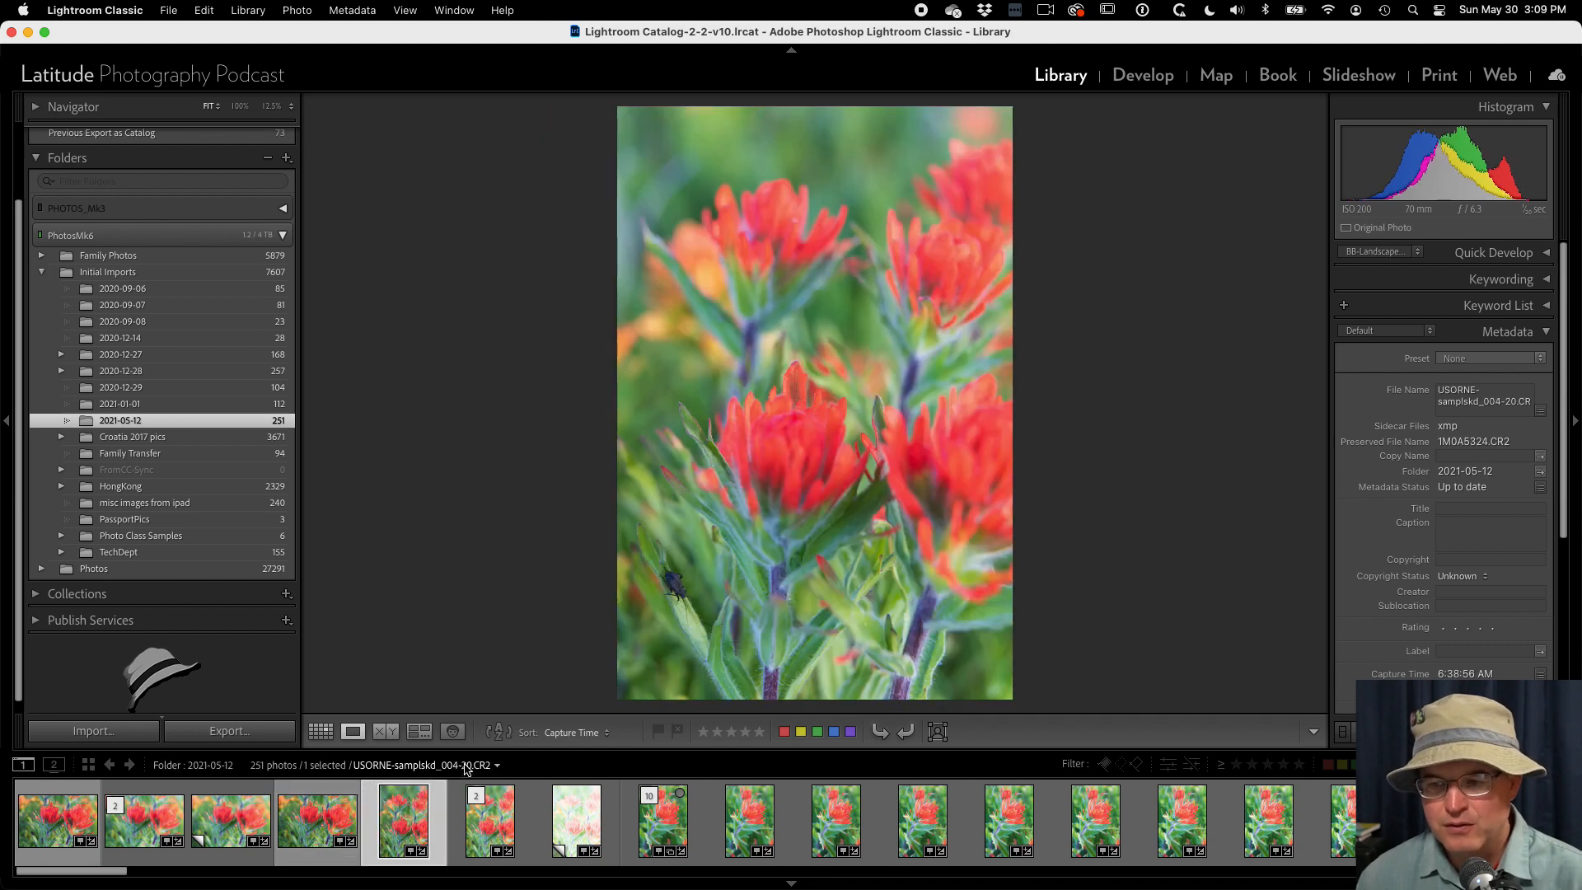
pyautogui.click(498, 824)
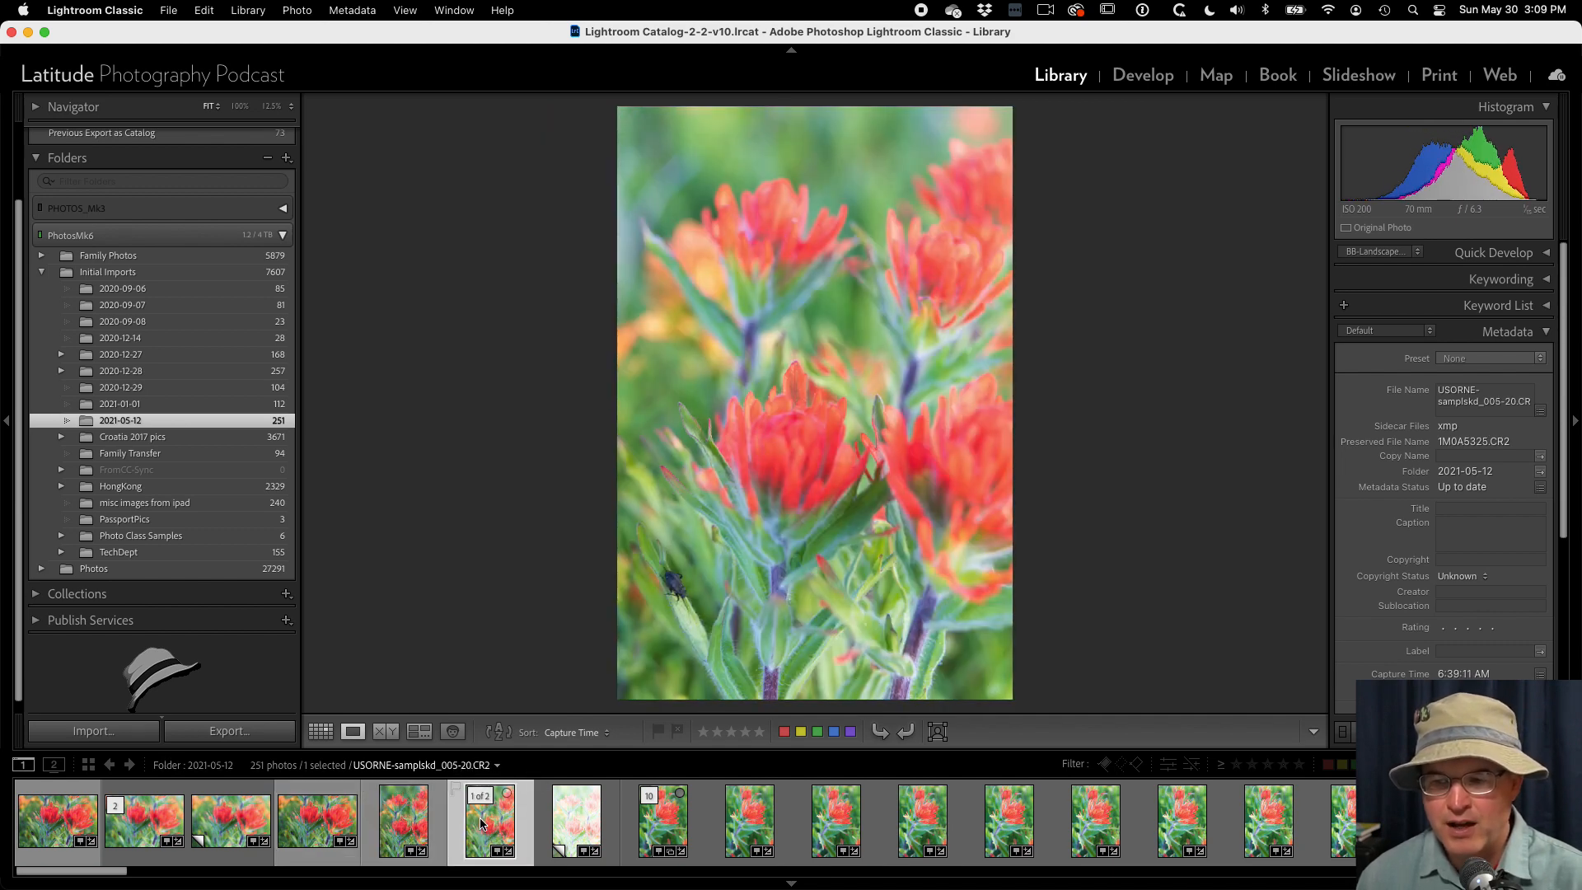
pyautogui.click(579, 826)
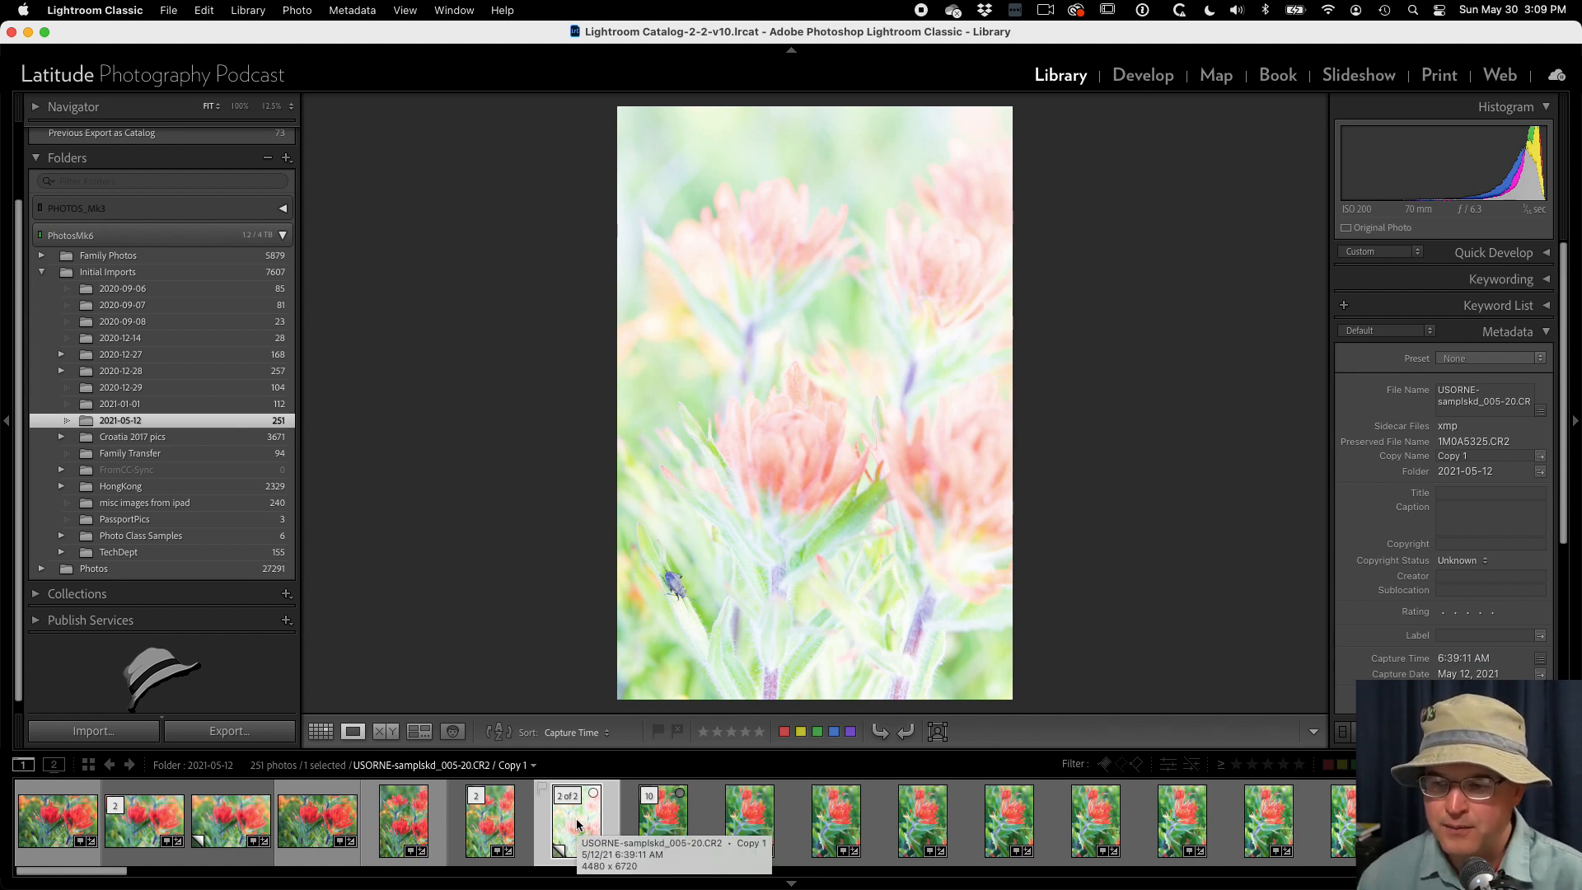
# Remove the brightened virtual copy of USORNE-samplskd_005-20.CR2 from Lightroom.
pyautogui.rightClick(578, 824)
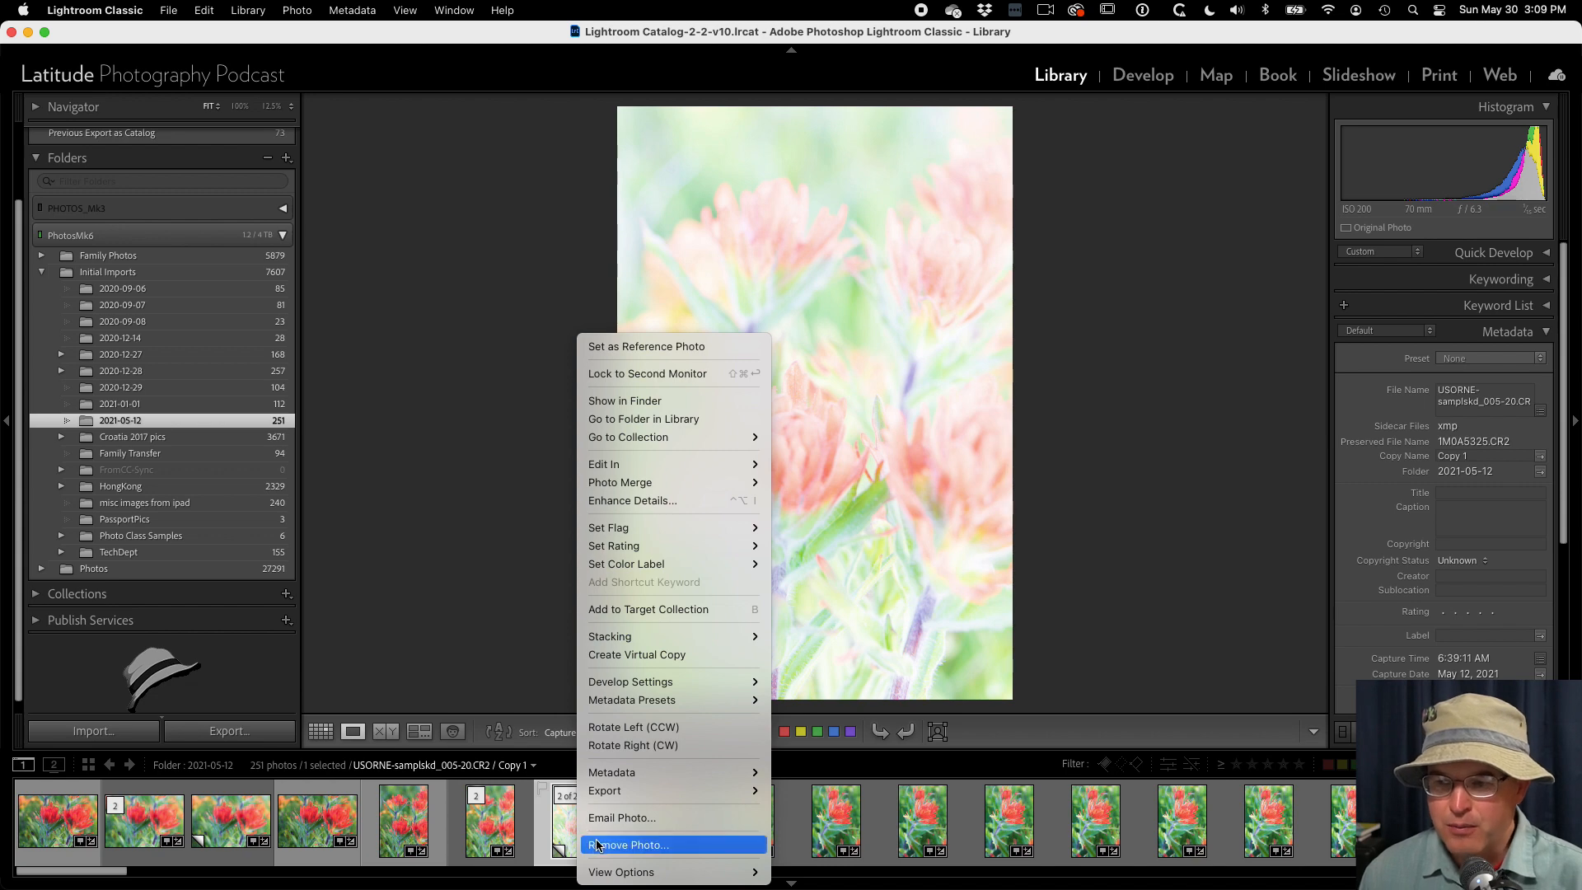
pyautogui.click(600, 844)
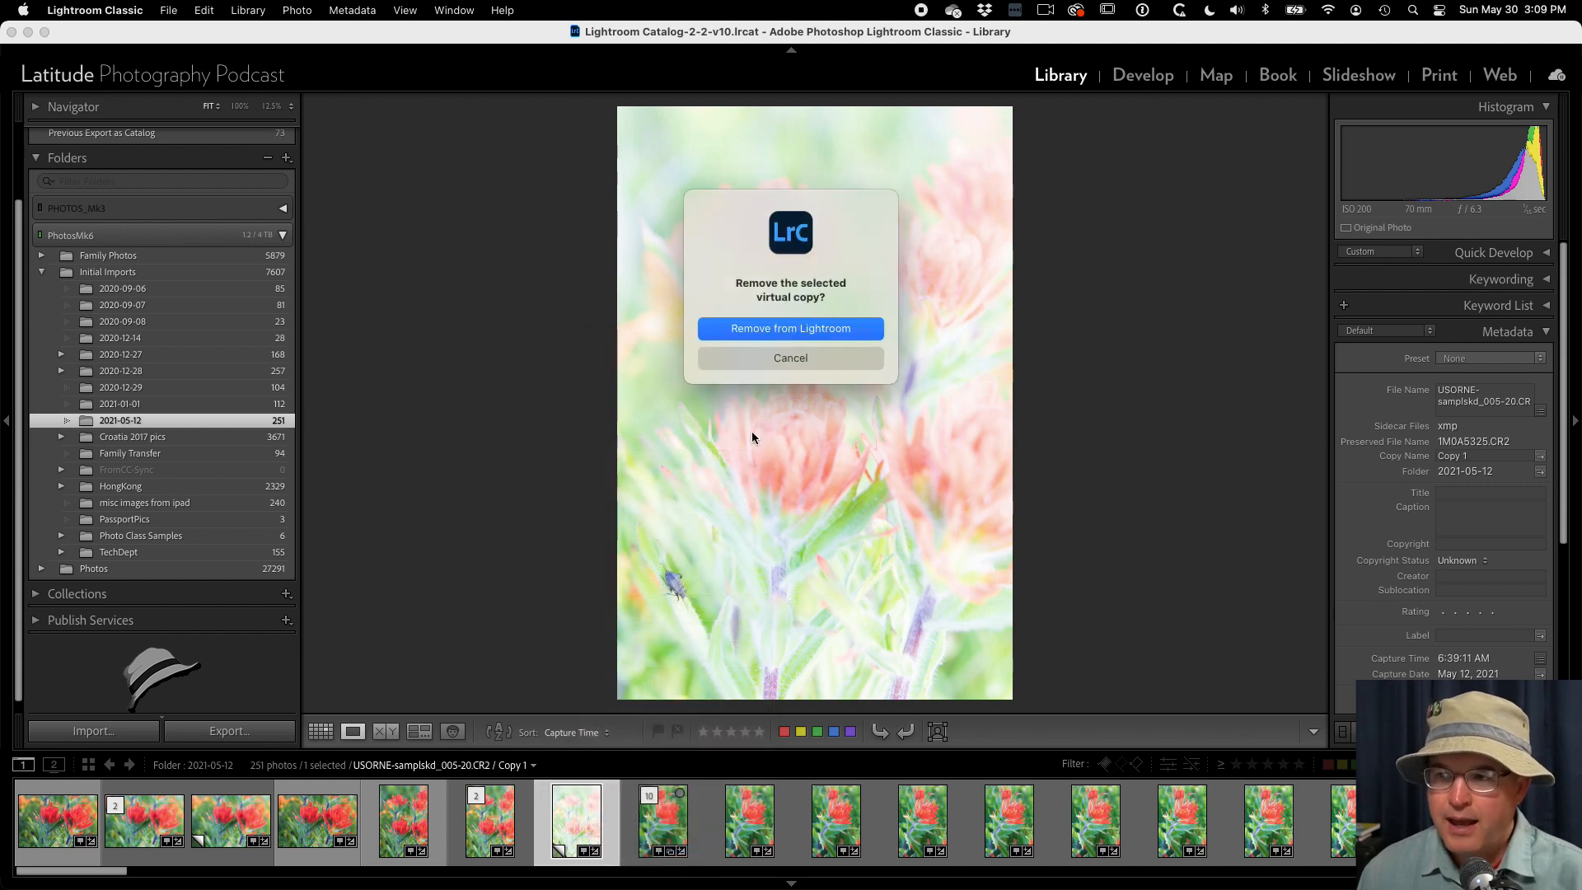
pyautogui.click(725, 330)
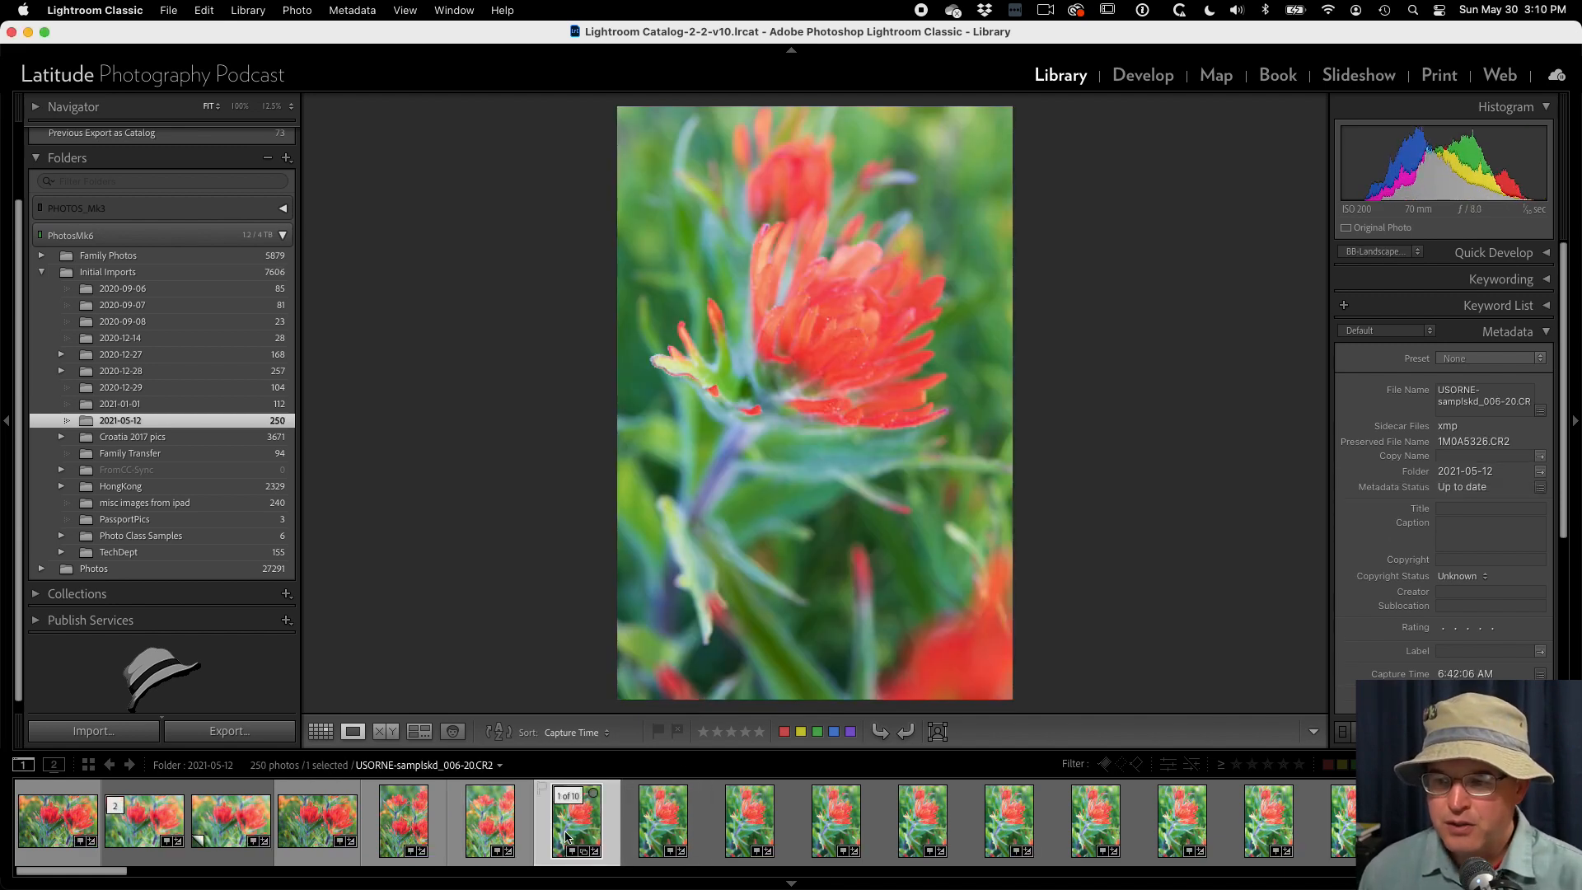
# Bring up the removal options for the original photo USORNE-samplskd_006-20.CR2, review them and cancel.
pyautogui.rightClick(566, 837)
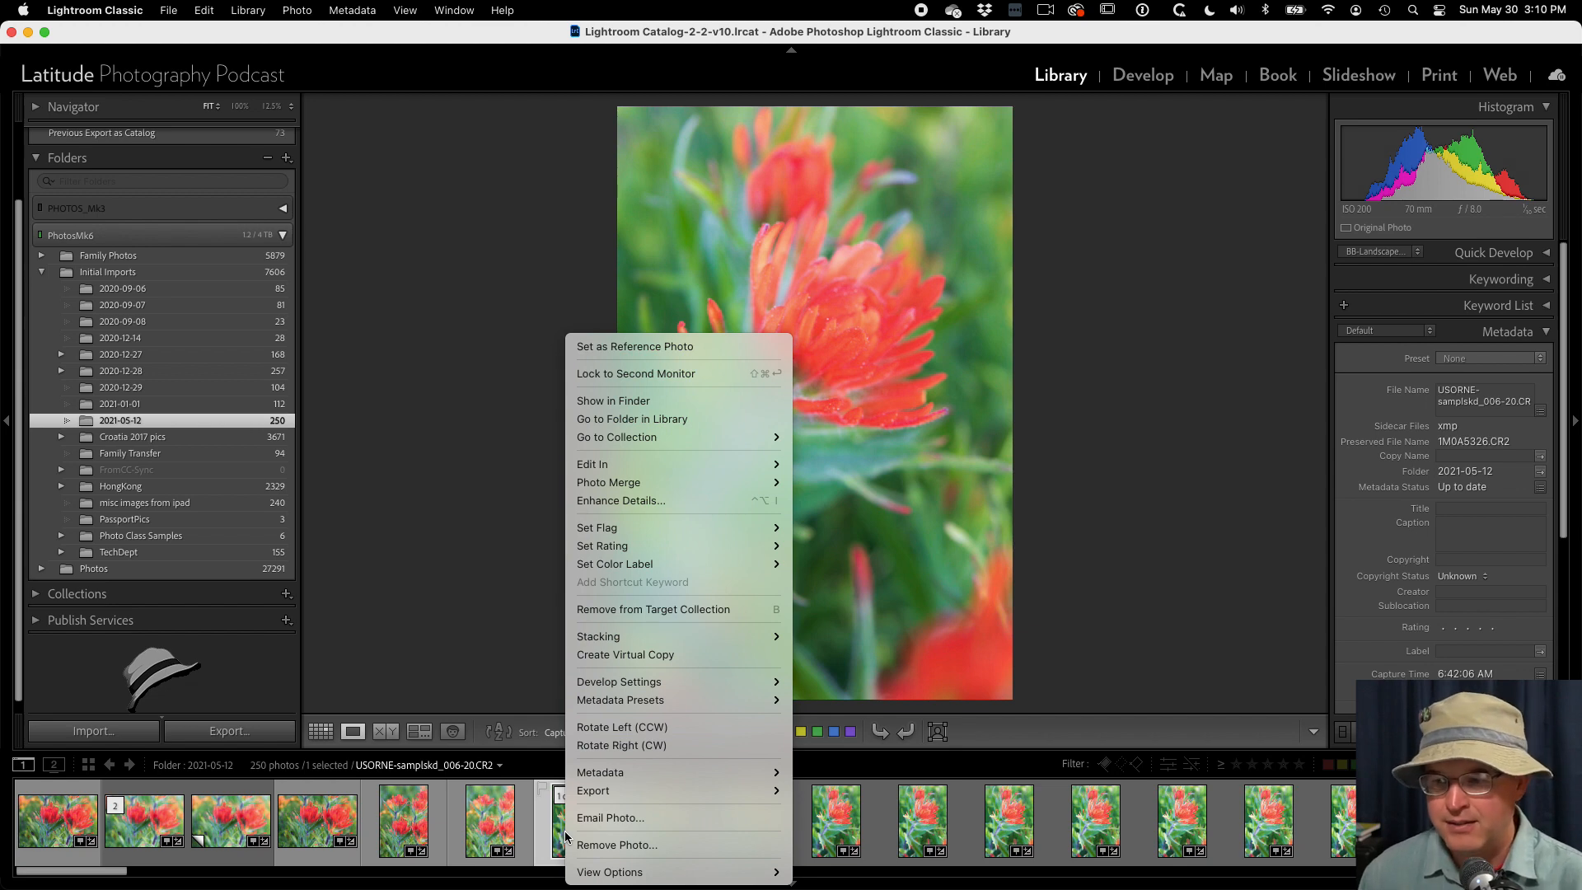
pyautogui.click(581, 845)
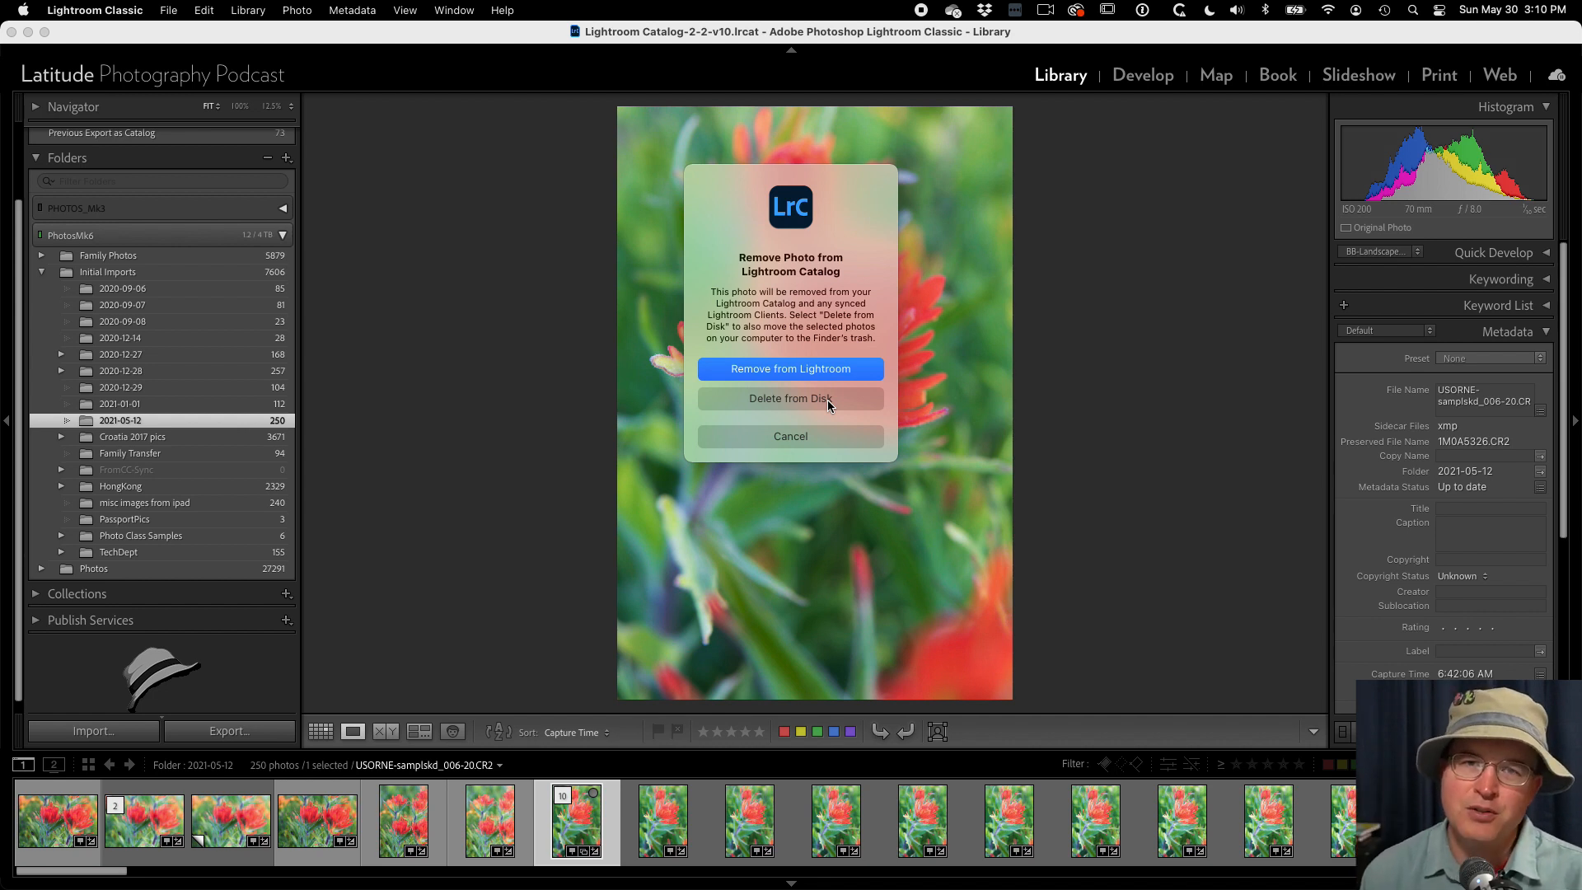
pyautogui.click(814, 439)
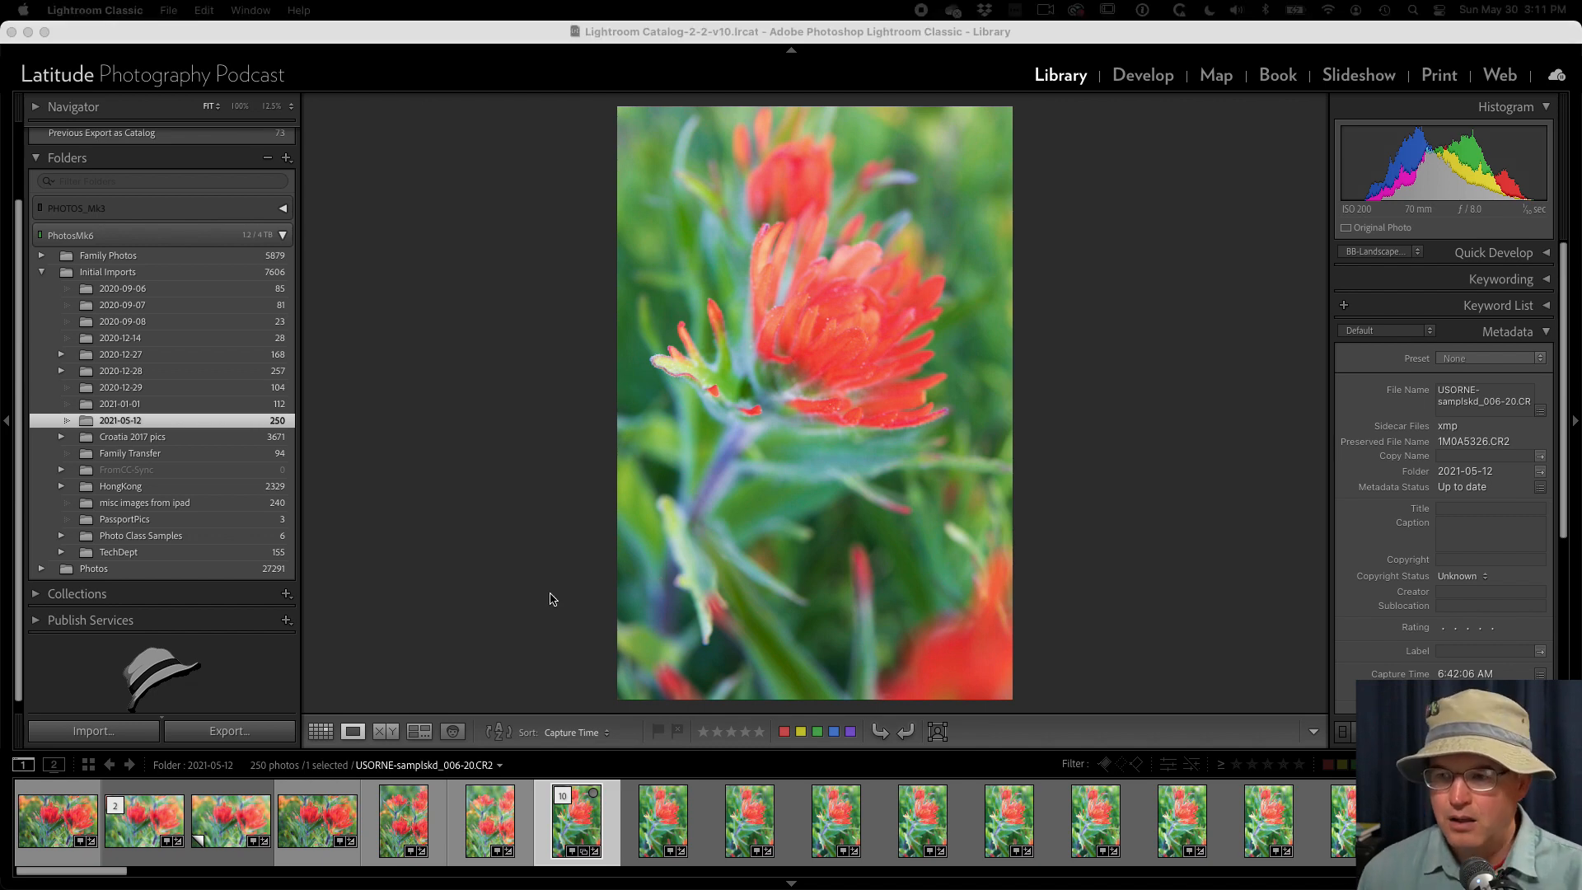
# Switch to Grid view and examine the Develop Settings, Metadata Presets and rotation commands available for USORNE-samplskd_006-20.CR2.
pyautogui.press('g')
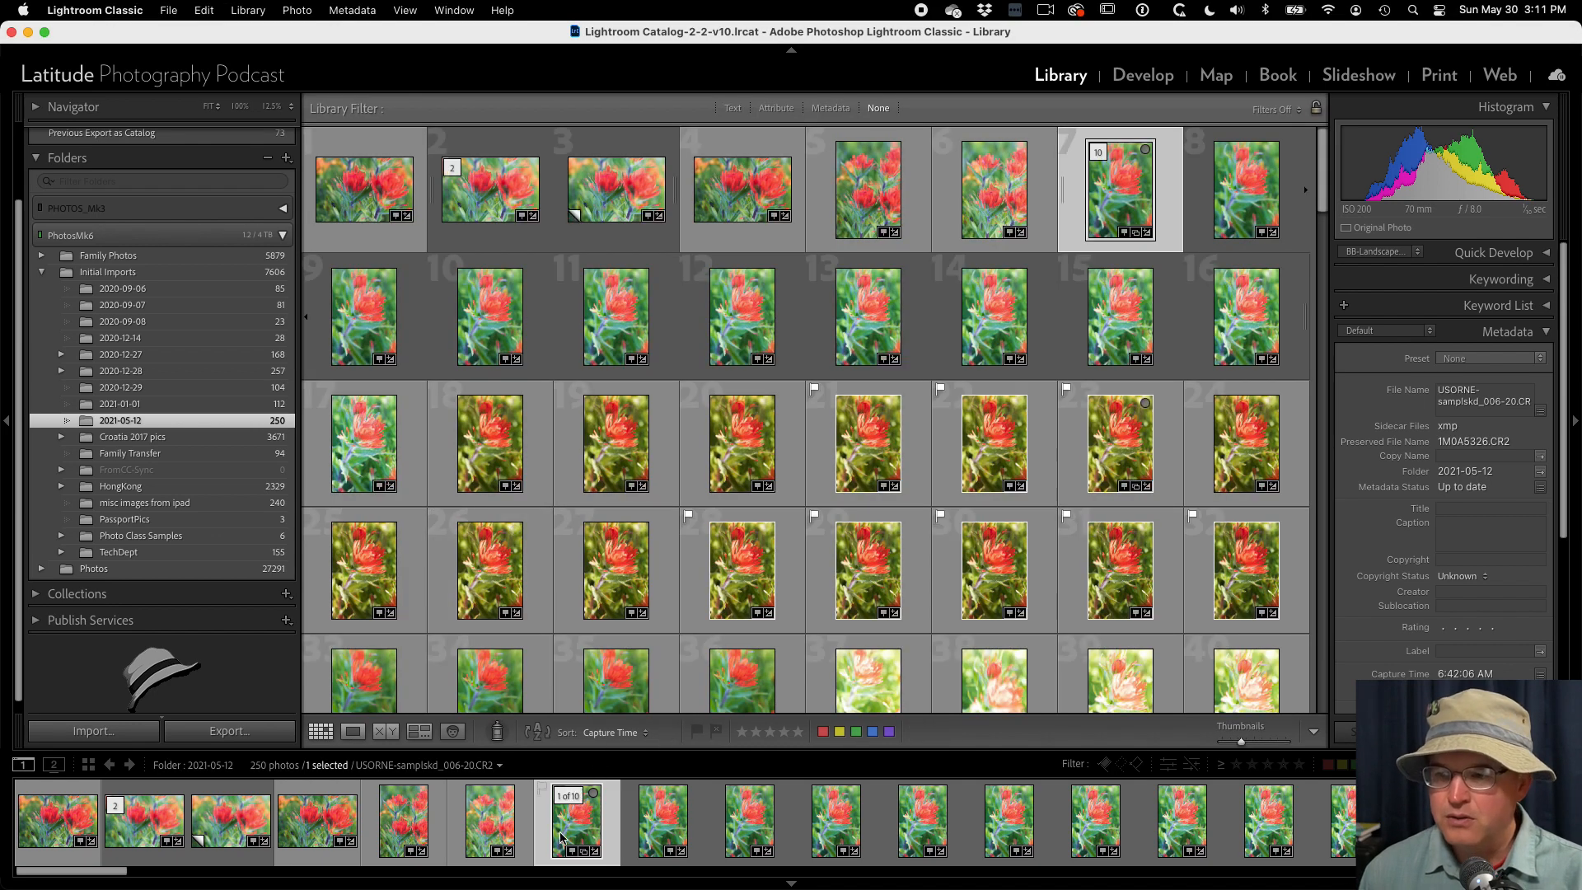
pyautogui.rightClick(560, 839)
pyautogui.moveTo(618, 684)
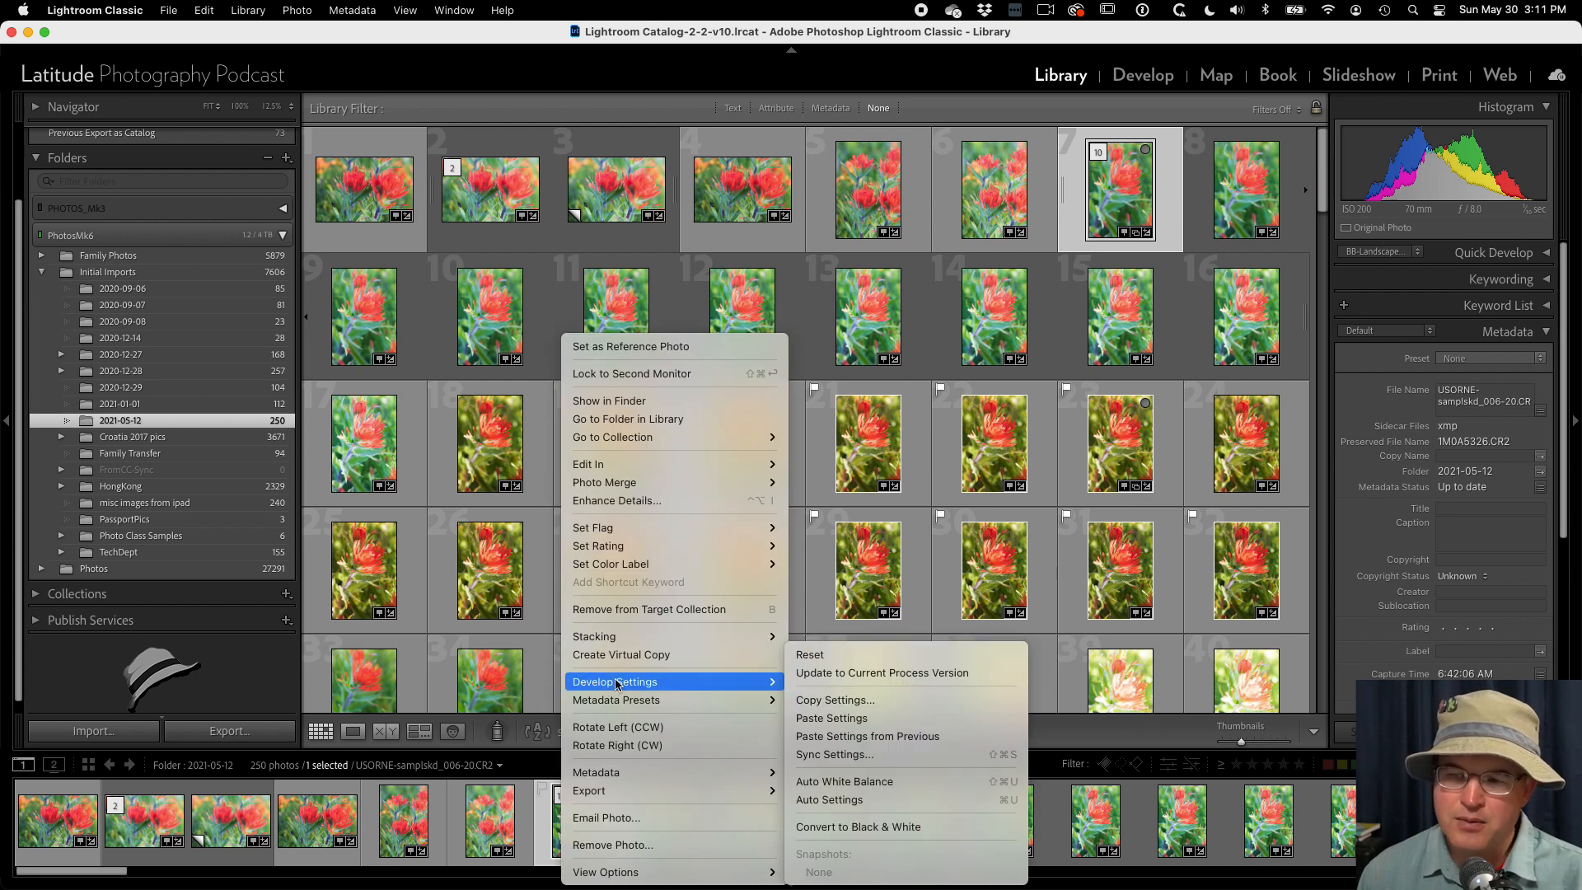
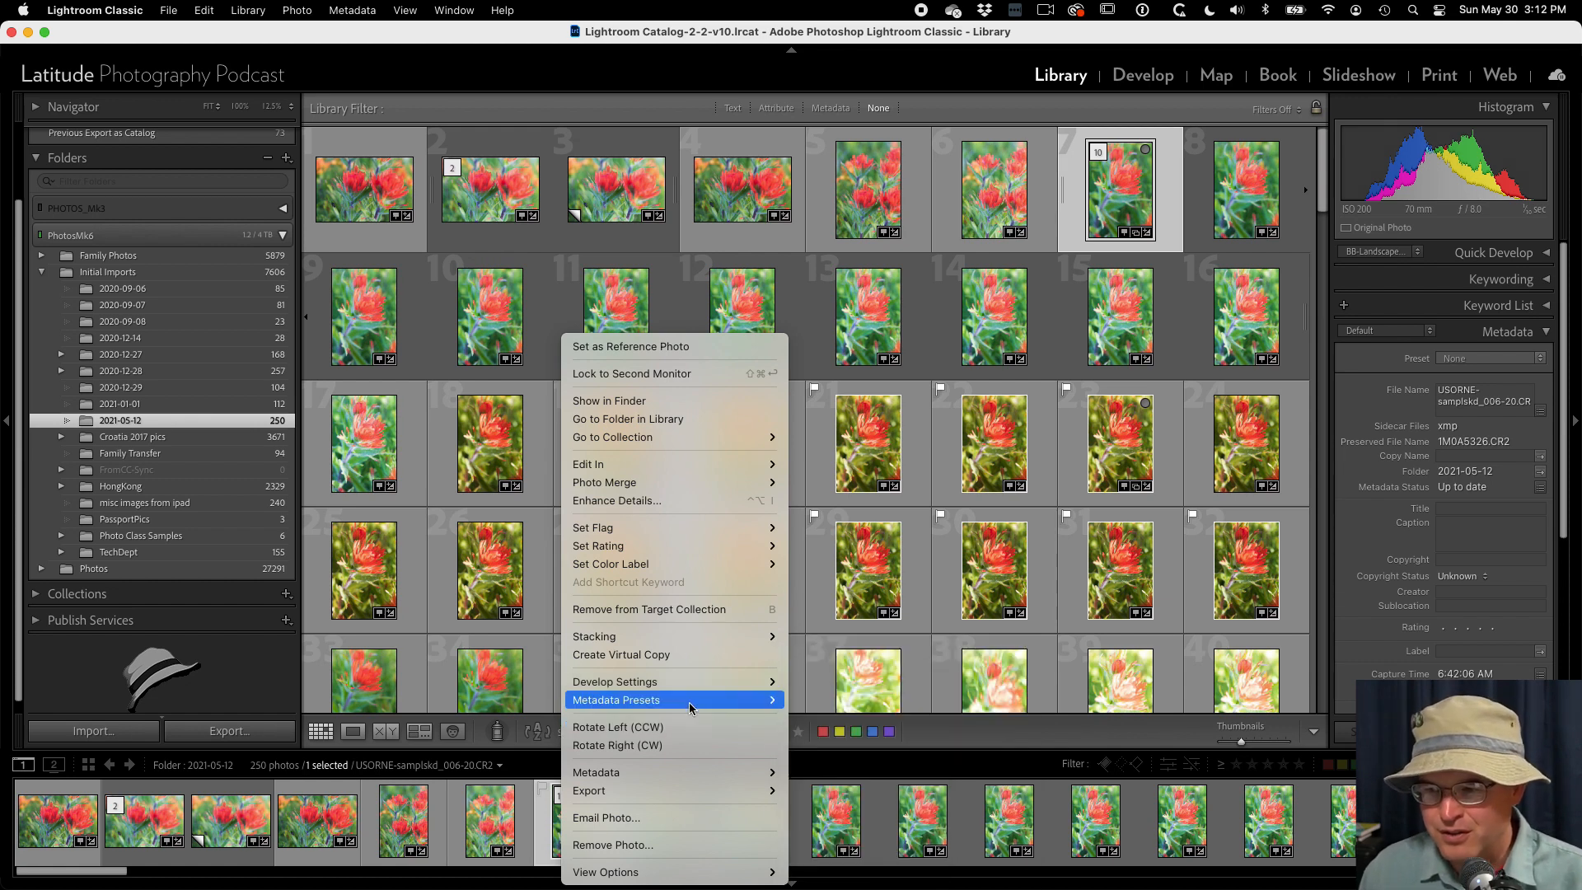
pyautogui.moveTo(690, 705)
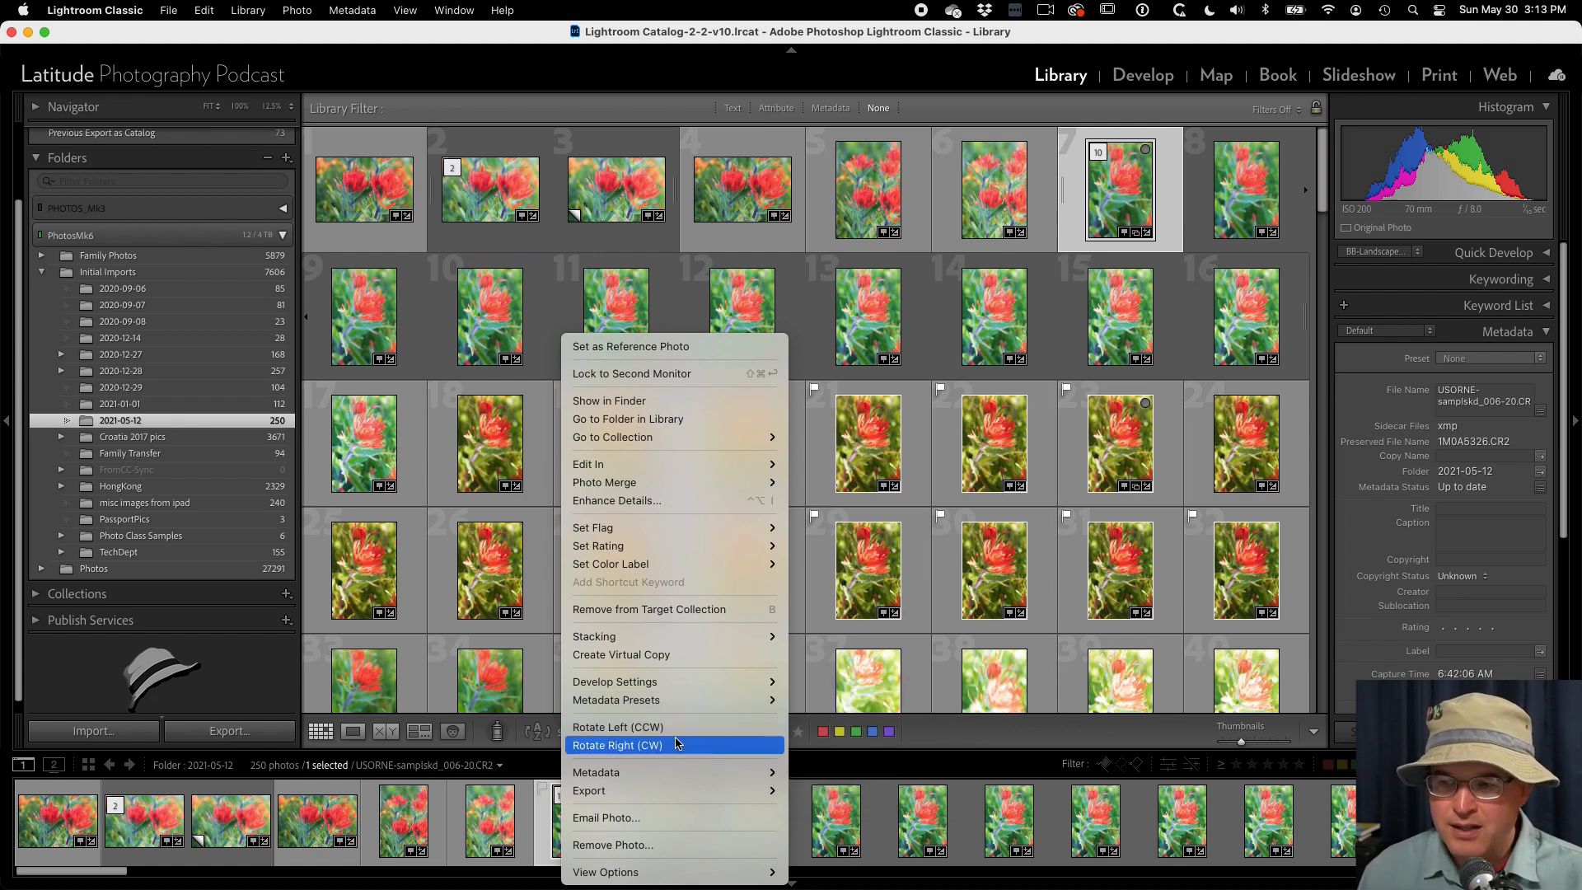
pyautogui.click(488, 692)
# Add the rotation controls to the Library Grid toolbar.
pyautogui.scroll(-4, 625, 667)
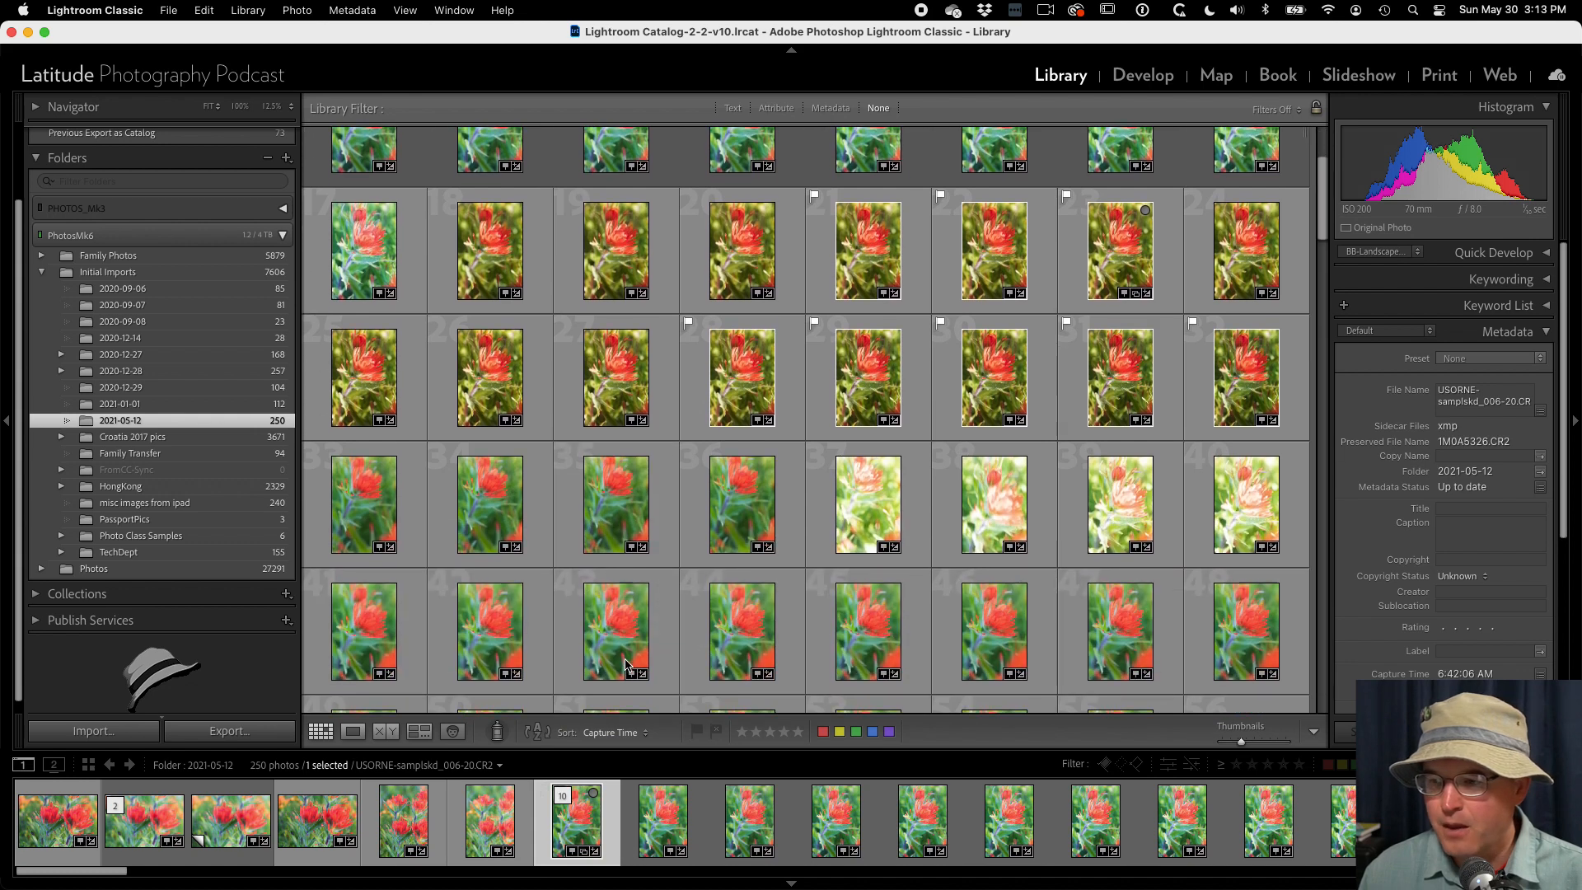
pyautogui.scroll(1, 624, 668)
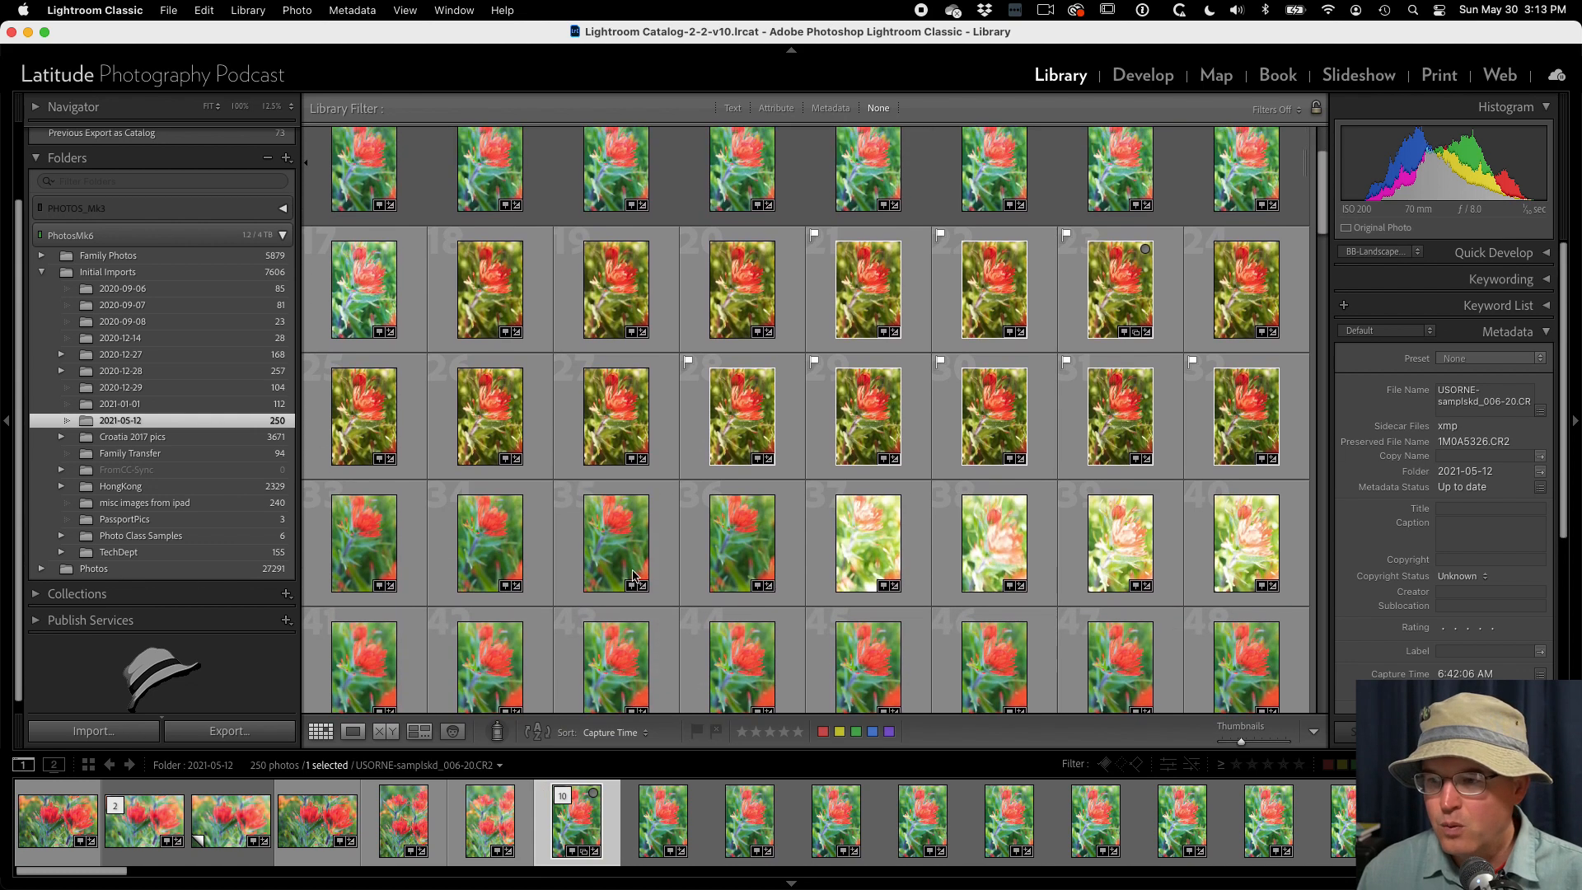
pyautogui.click(1314, 733)
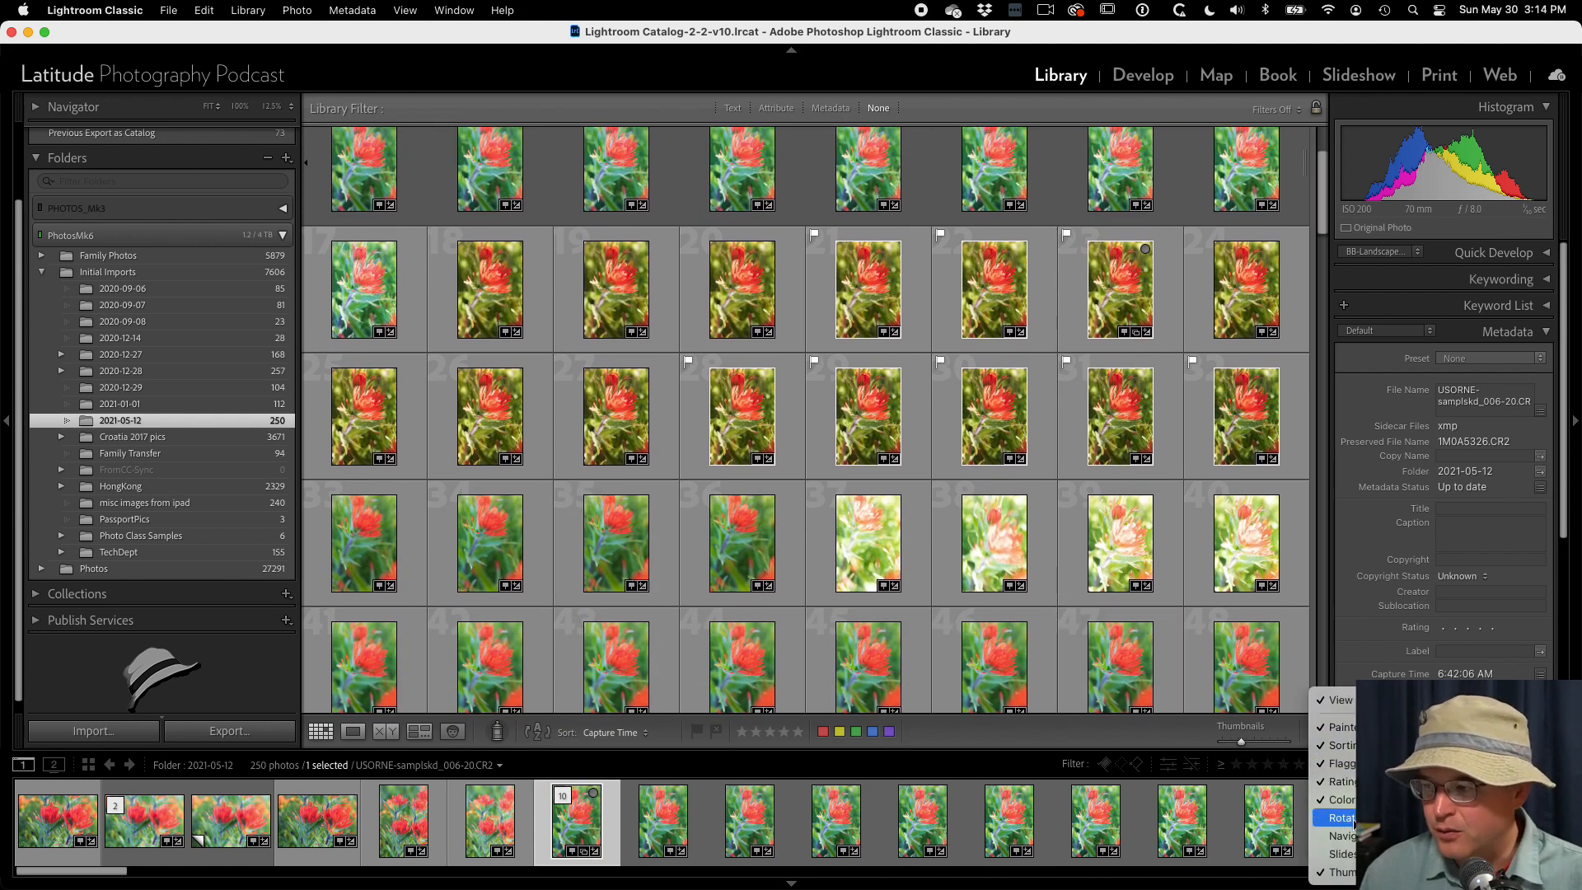
pyautogui.click(1352, 818)
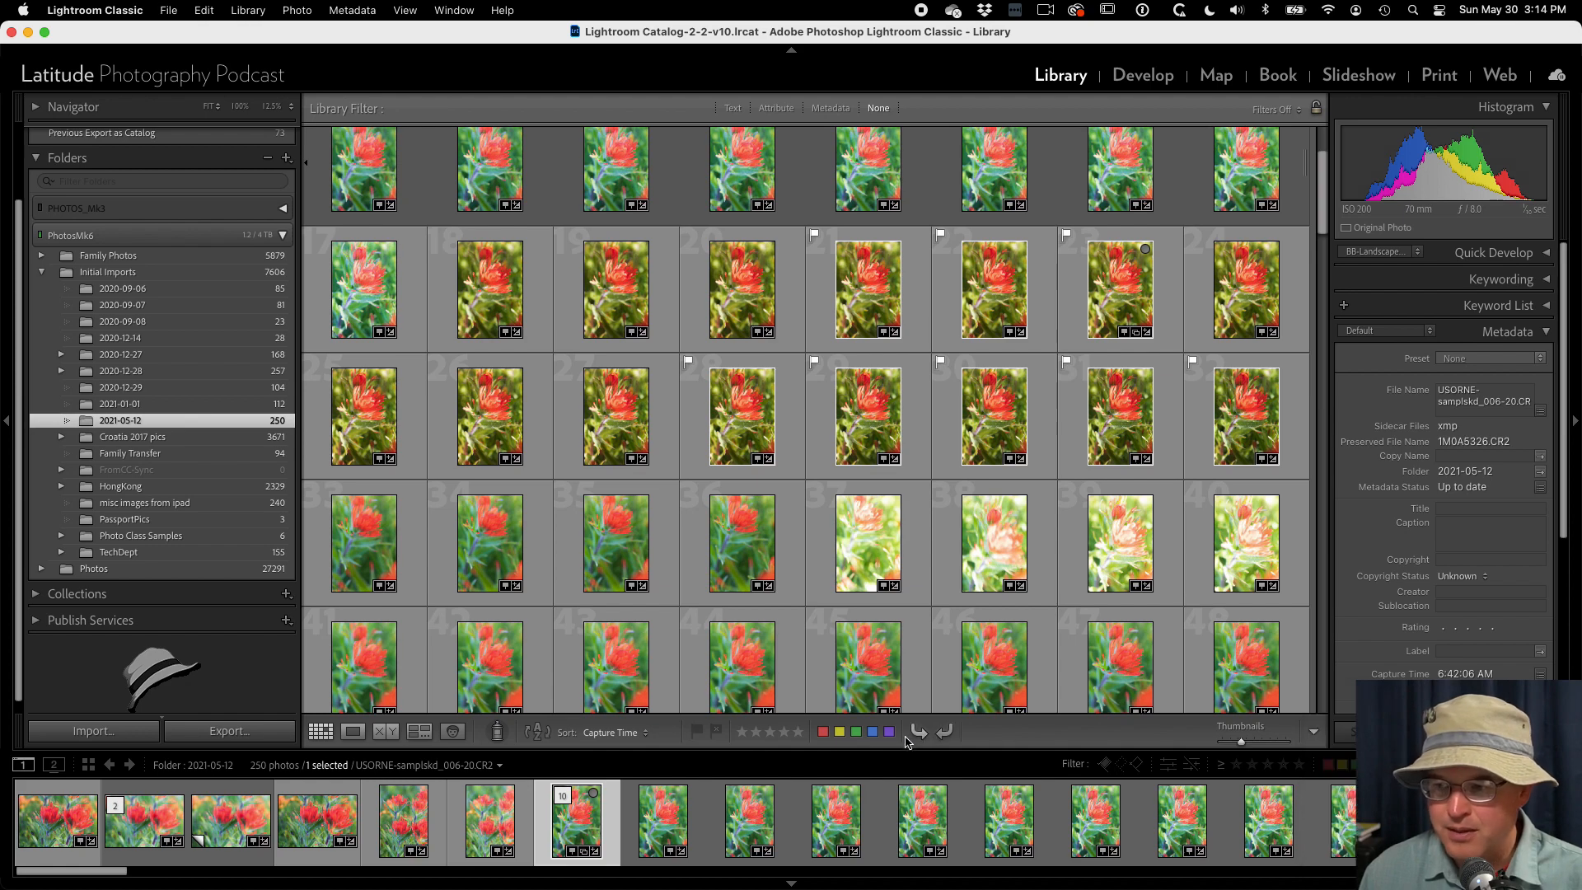
# Rotate photo 36 clockwise, and turn it back with Rotate Left (CCW).
pyautogui.click(725, 560)
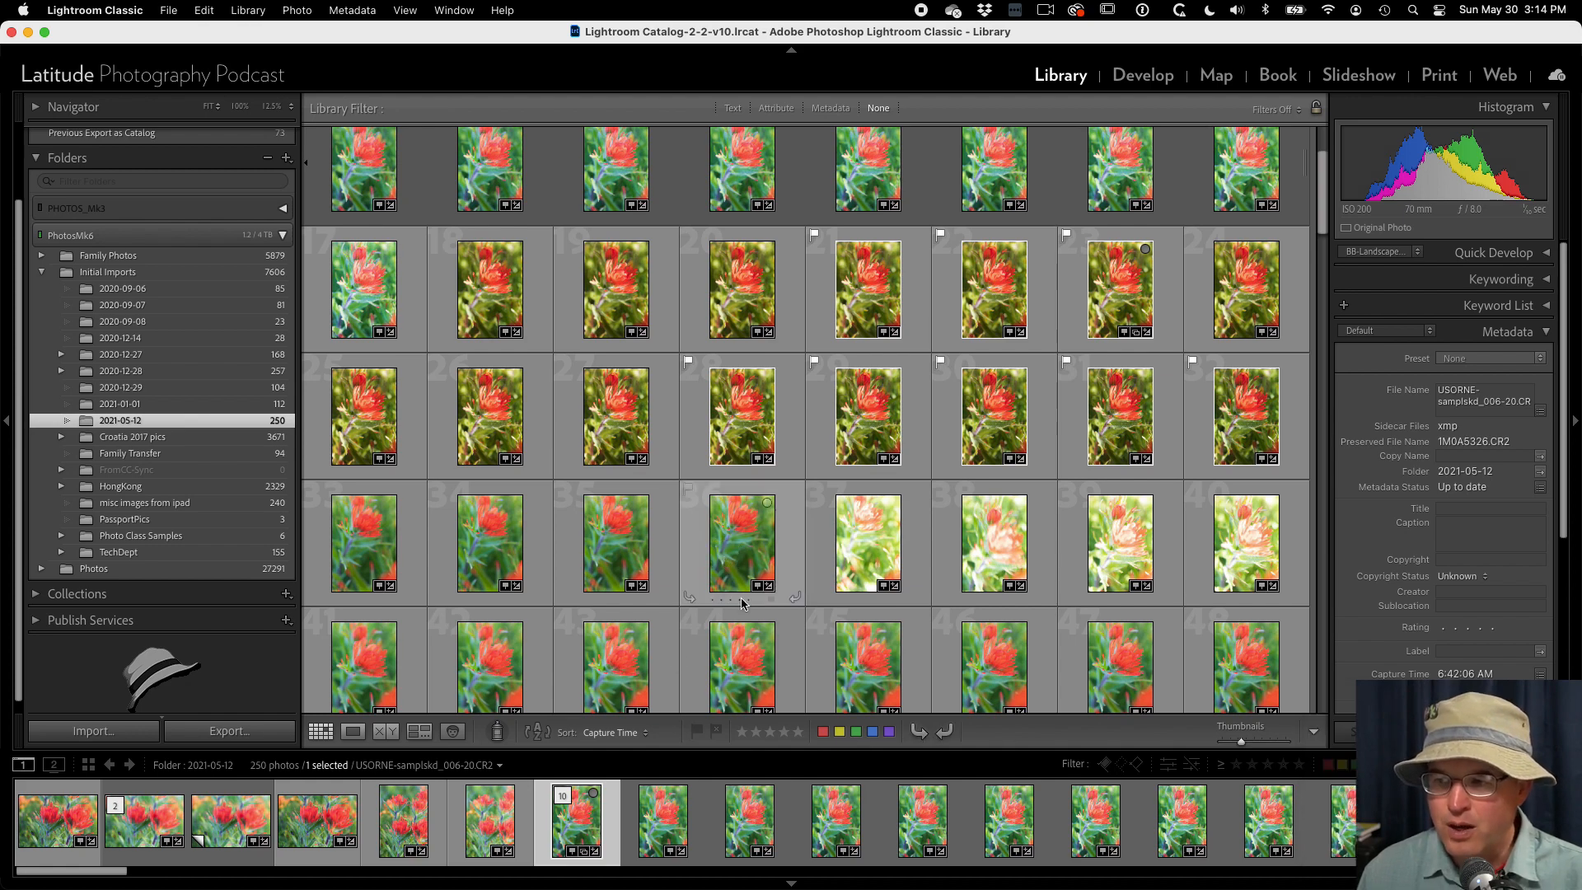
pyautogui.click(946, 733)
pyautogui.rightClick(780, 633)
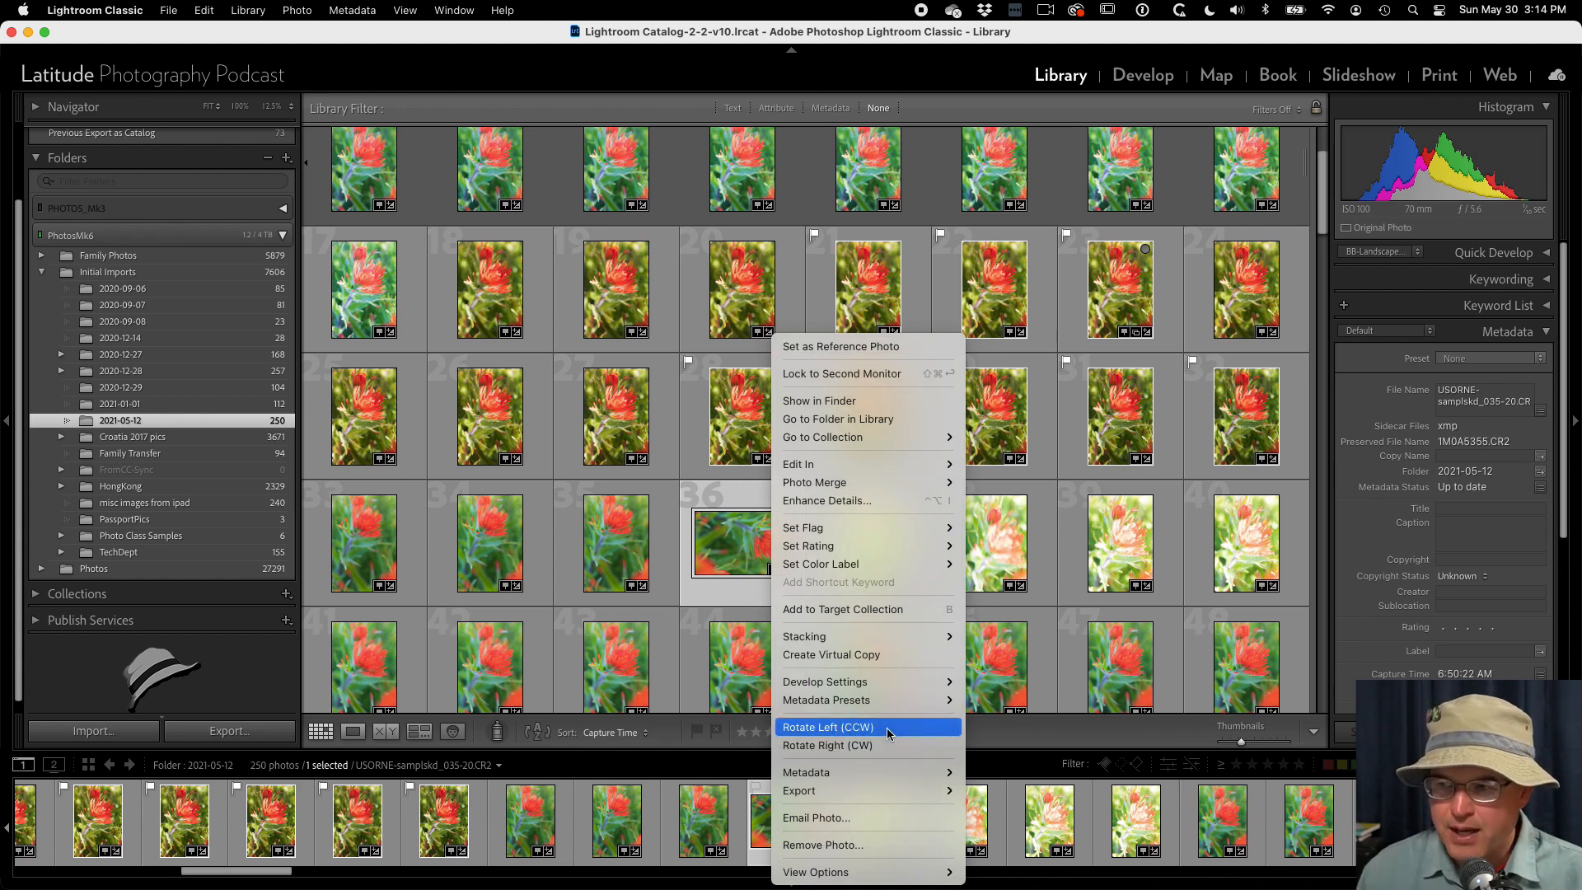
pyautogui.click(888, 734)
# Examine the commands for saving metadata to and reading it from the file of photo 36.
pyautogui.rightClick(775, 824)
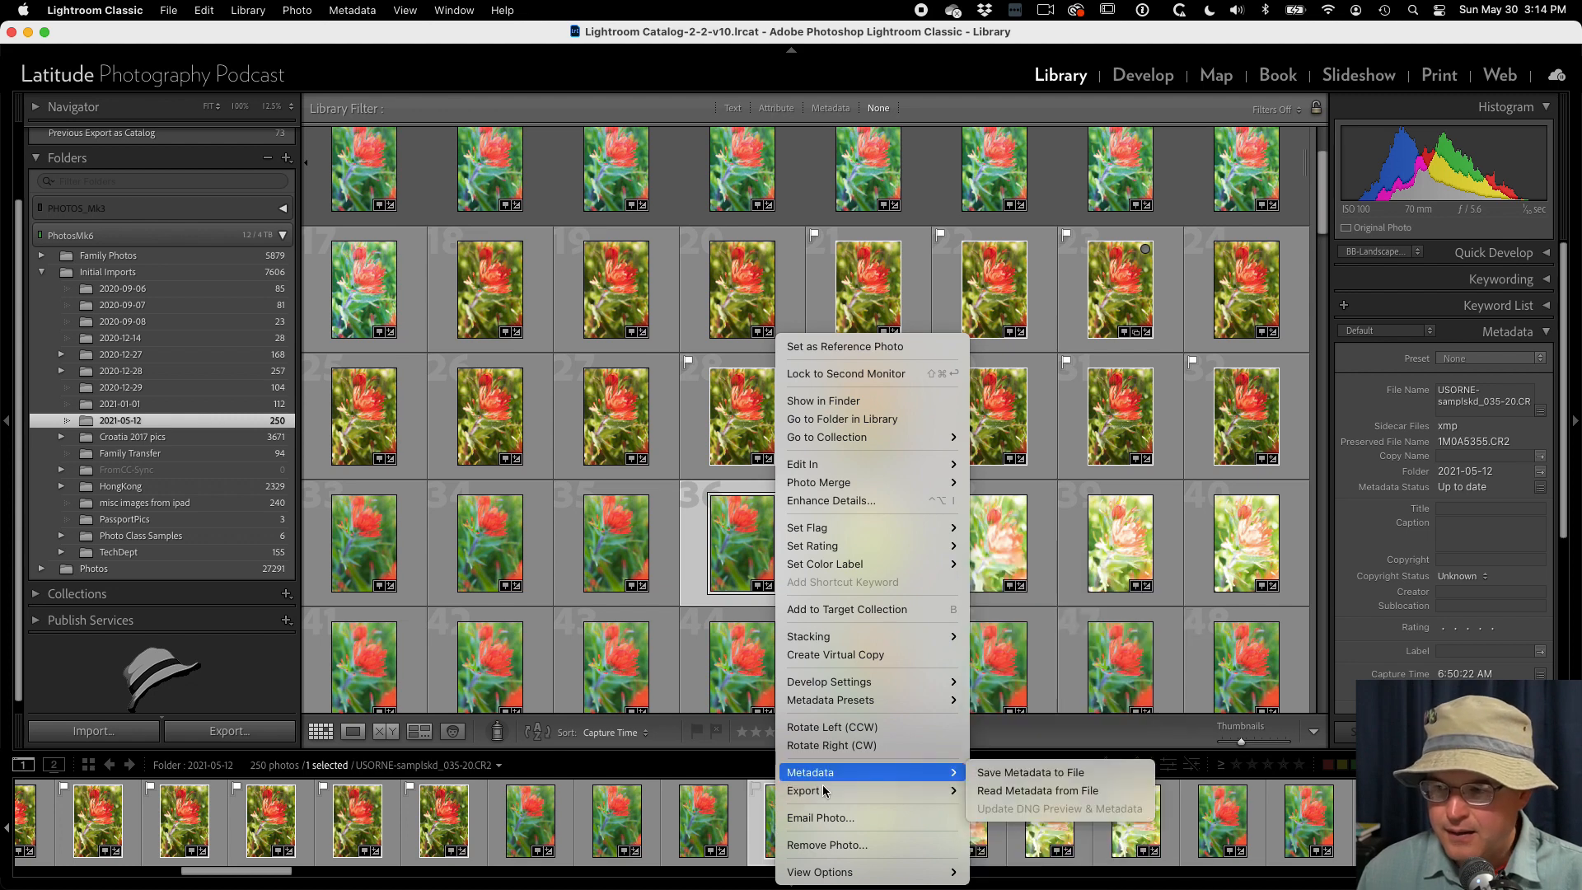
pyautogui.moveTo(828, 776)
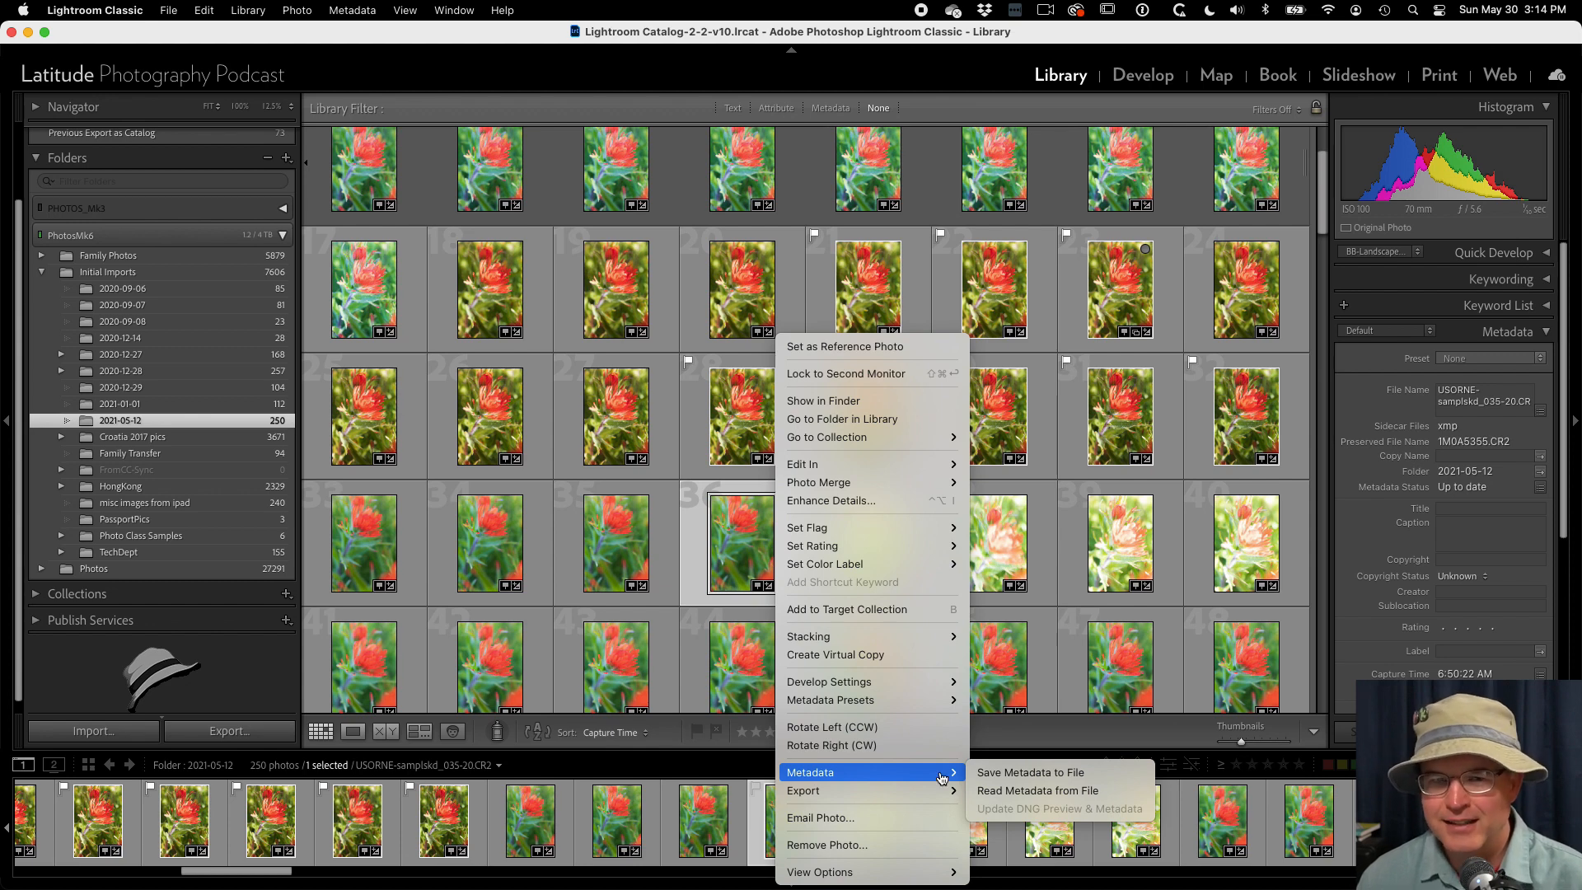
pyautogui.press('Escape')
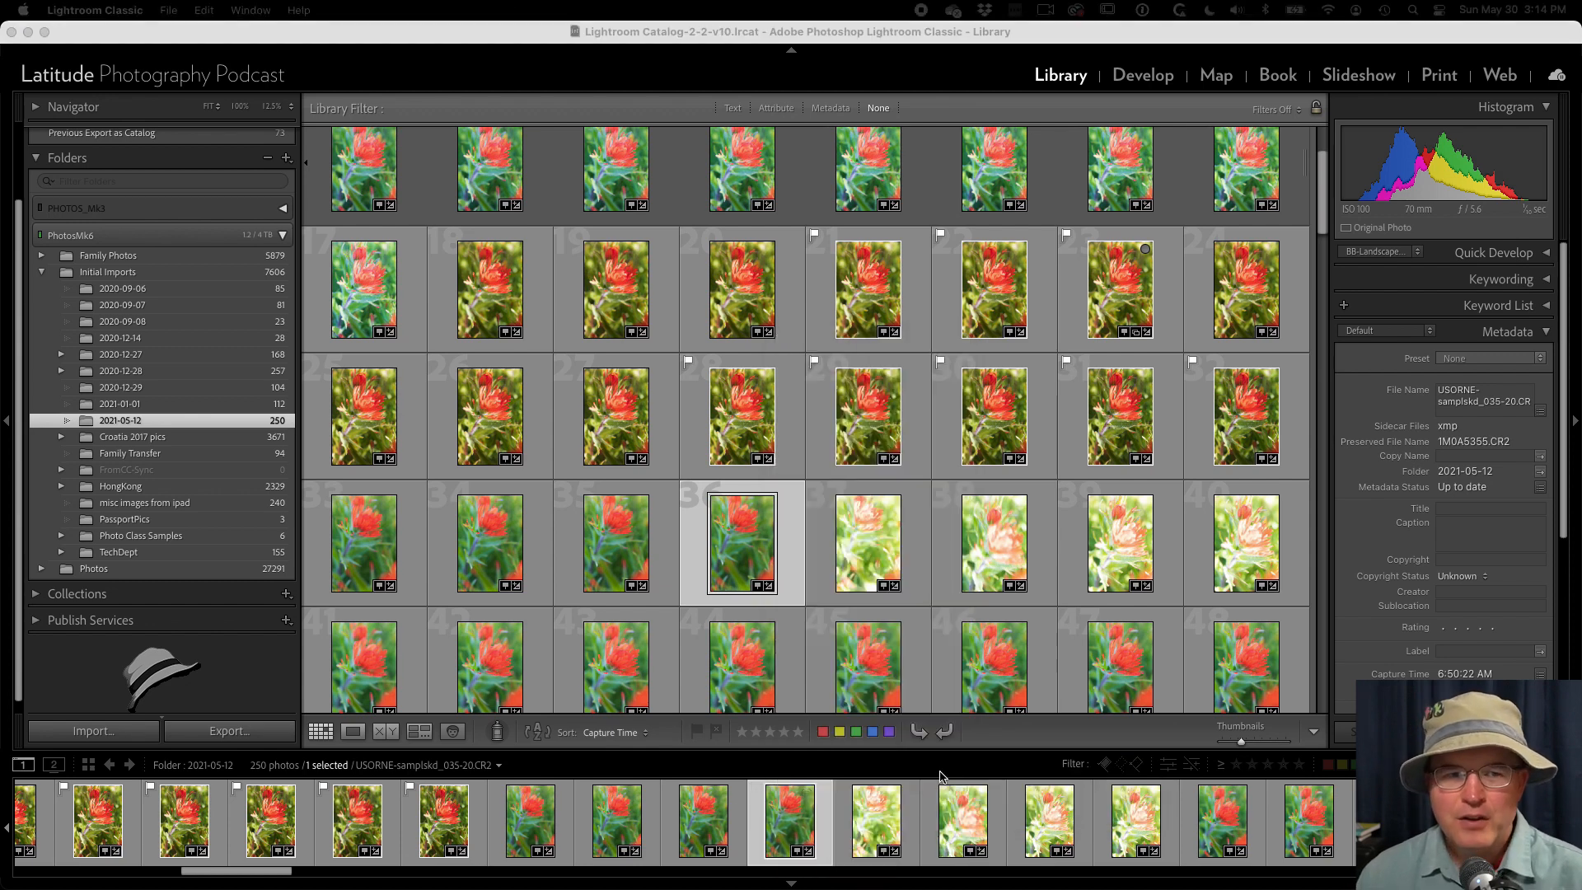
# Show photo 36's file in Finder and look through the 2021-05-12 folder for the XMP sidecar files.
pyautogui.rightClick(791, 815)
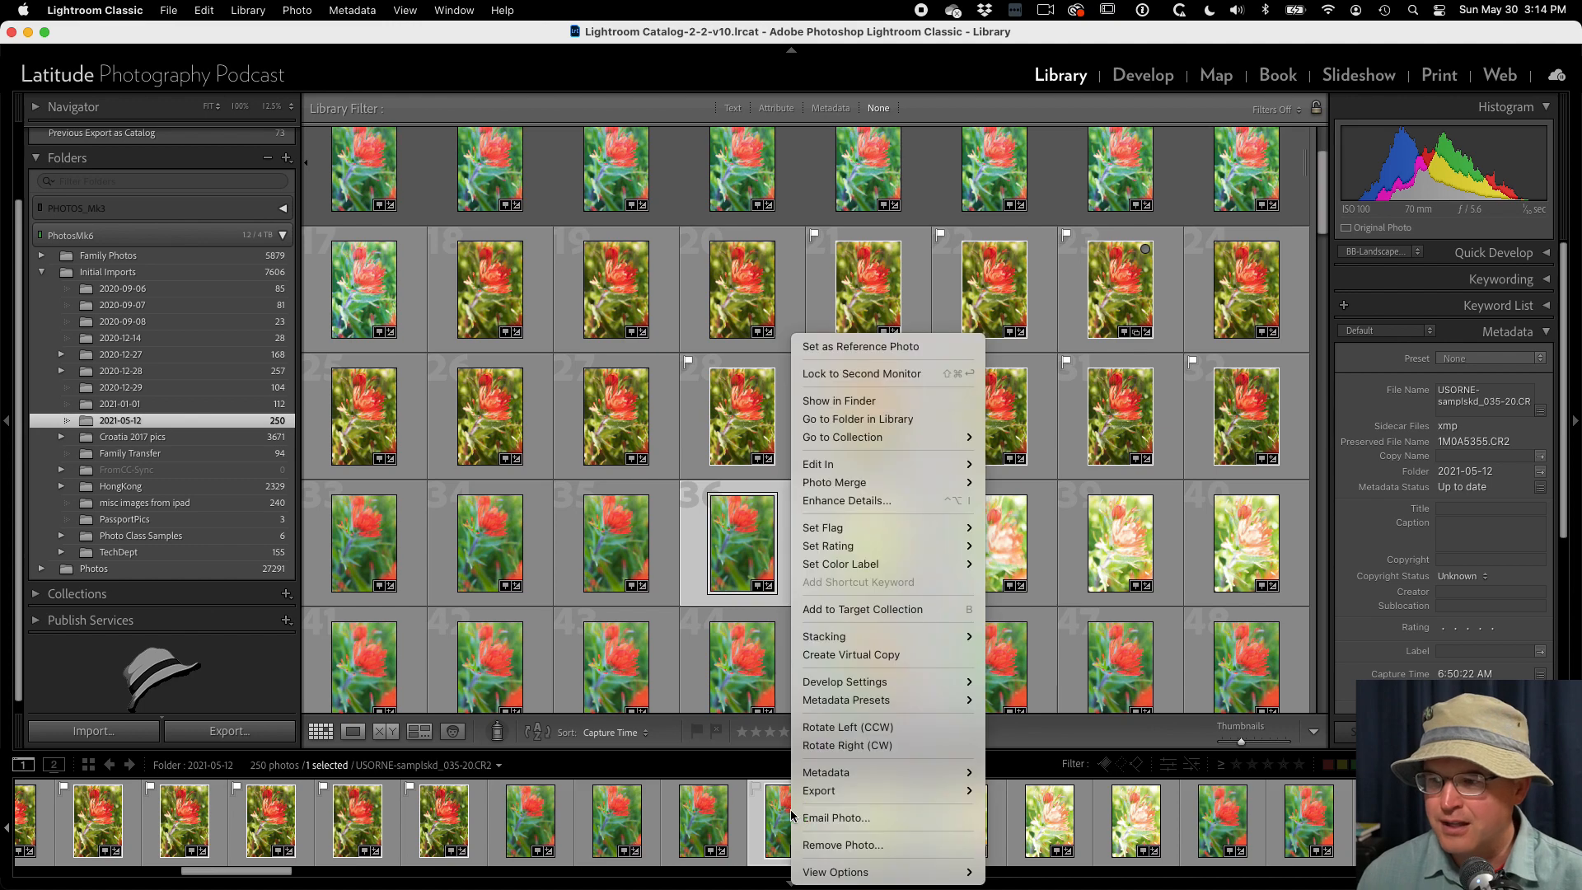
pyautogui.click(849, 401)
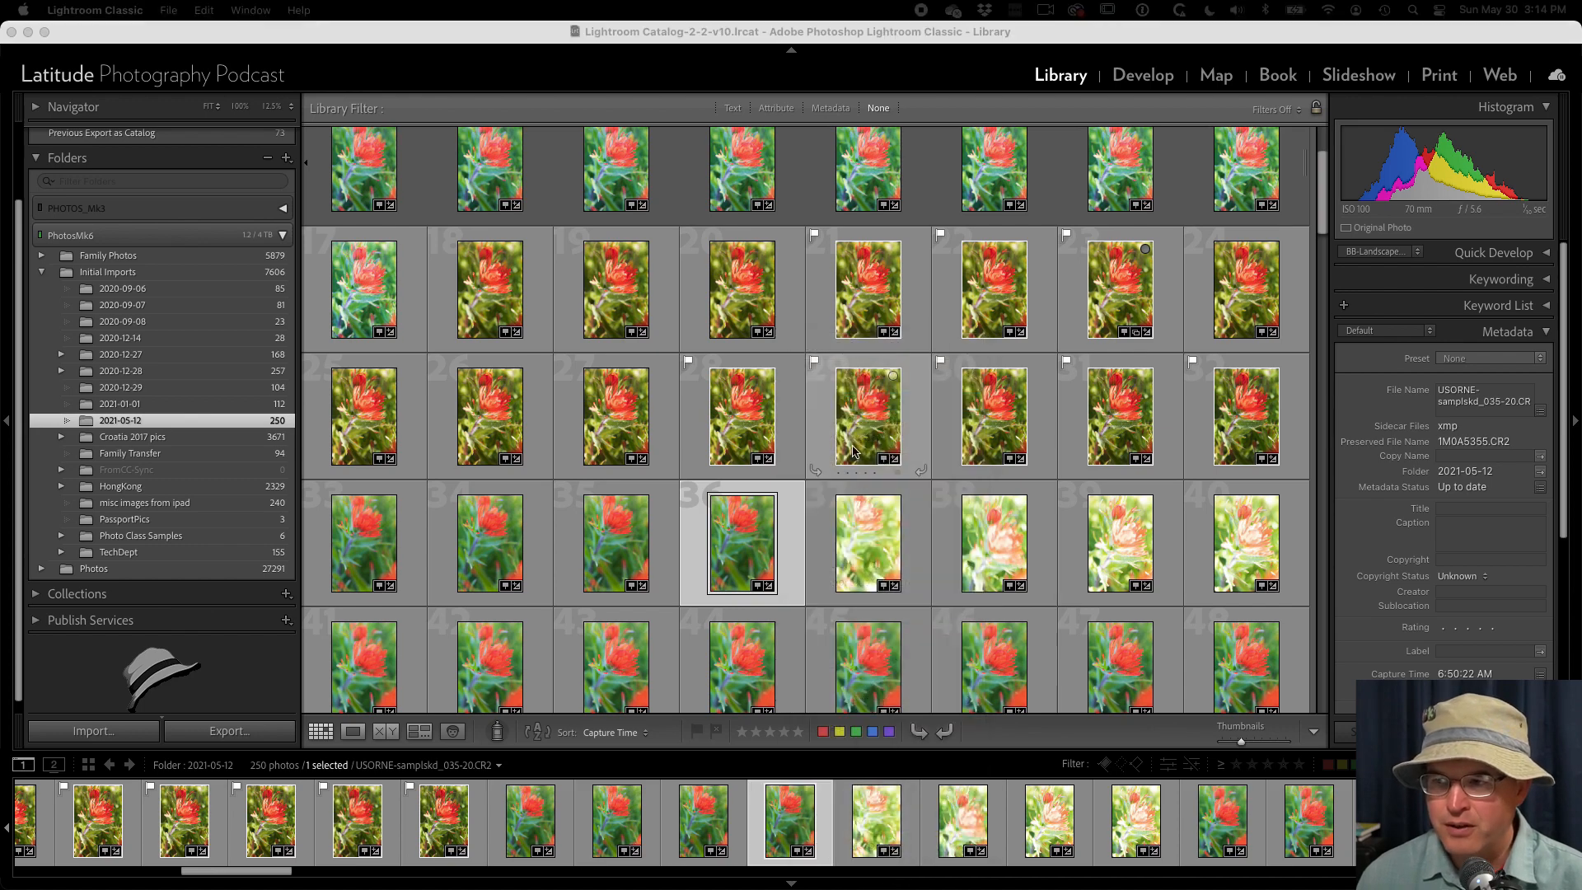
pyautogui.scroll(-10, 782, 467)
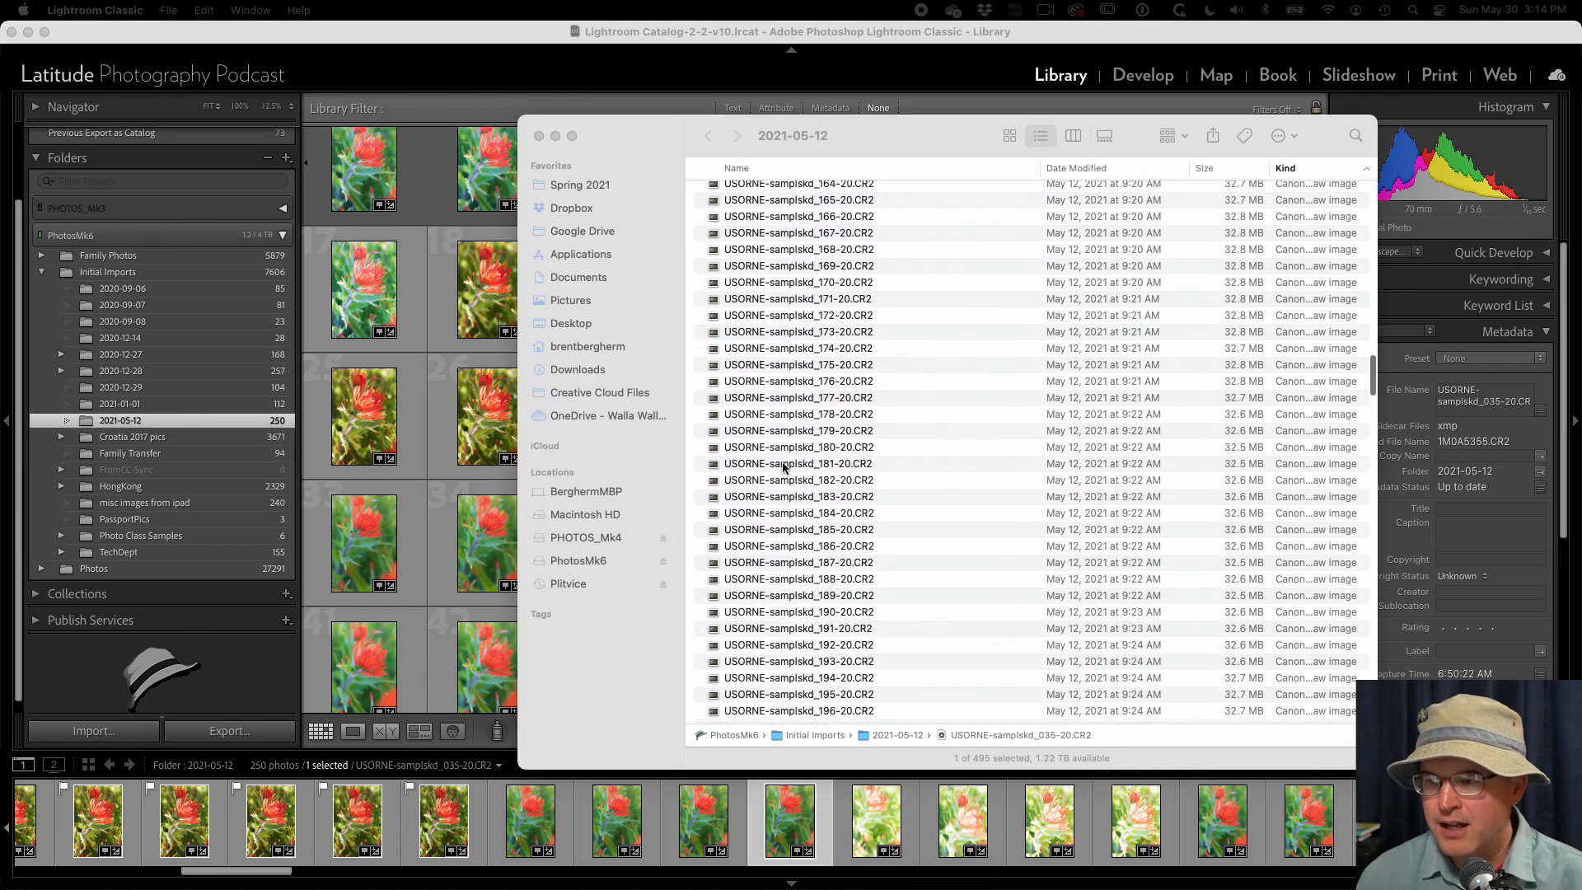
pyautogui.scroll(-10, 782, 467)
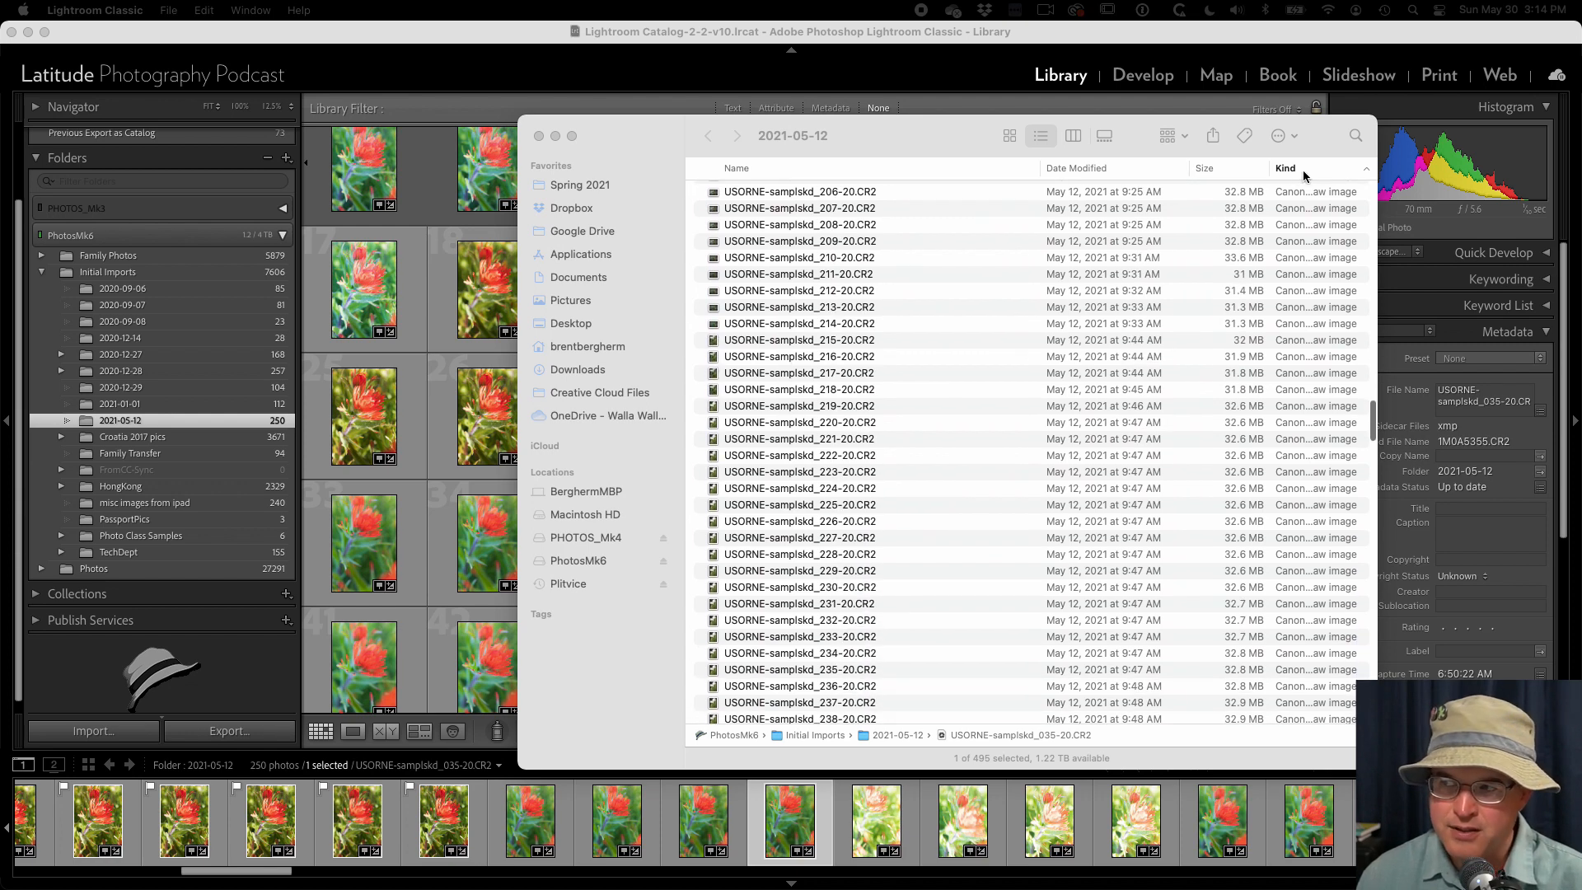
pyautogui.scroll(-5, 869, 252)
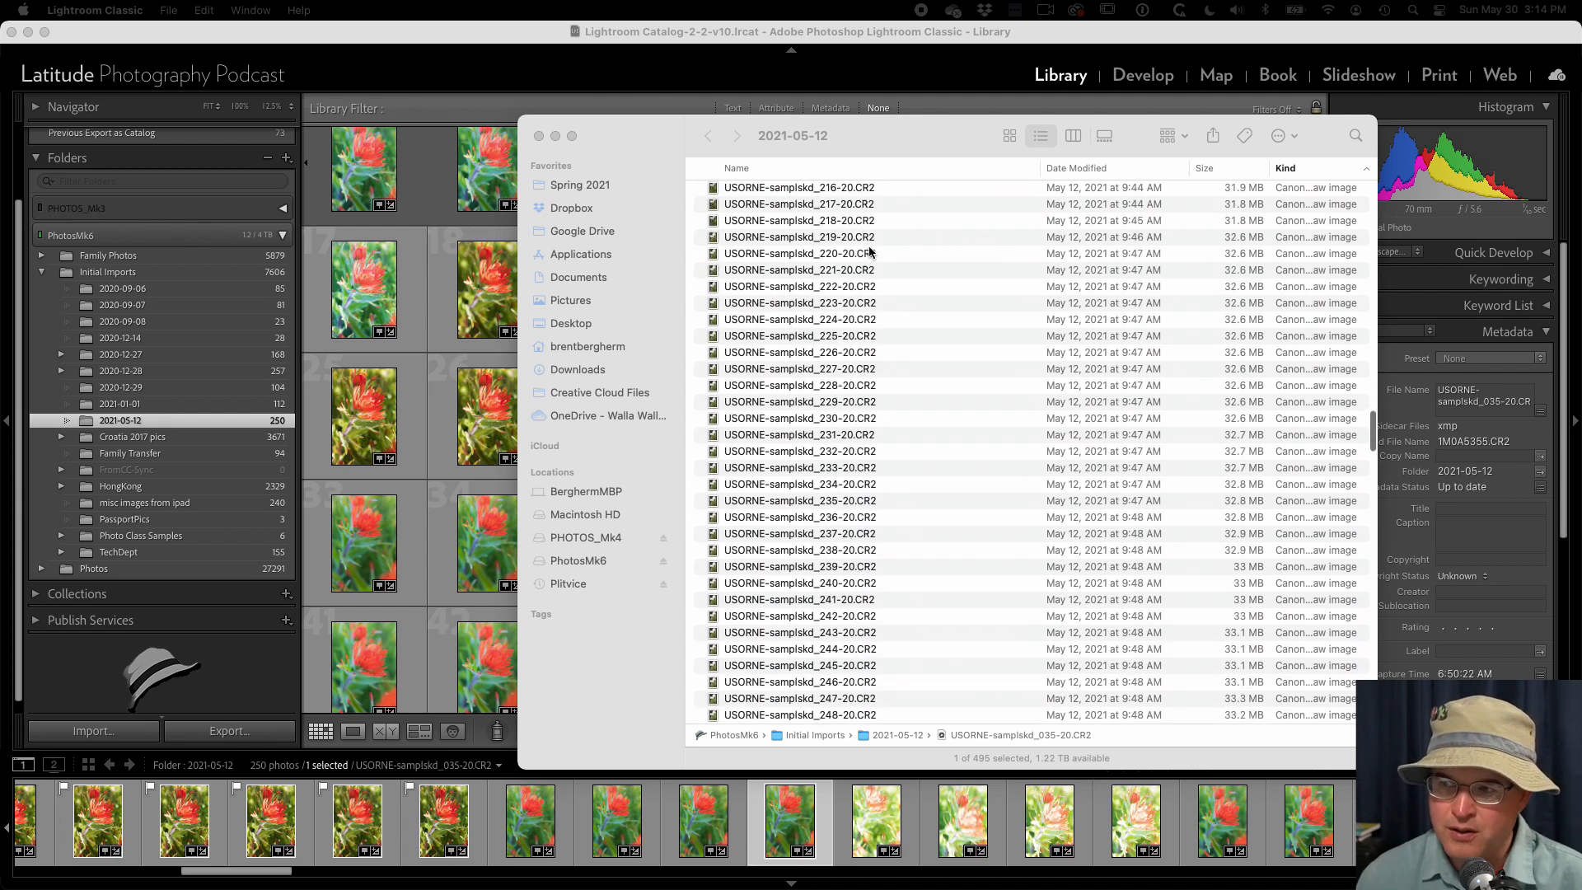
pyautogui.scroll(-10, 869, 252)
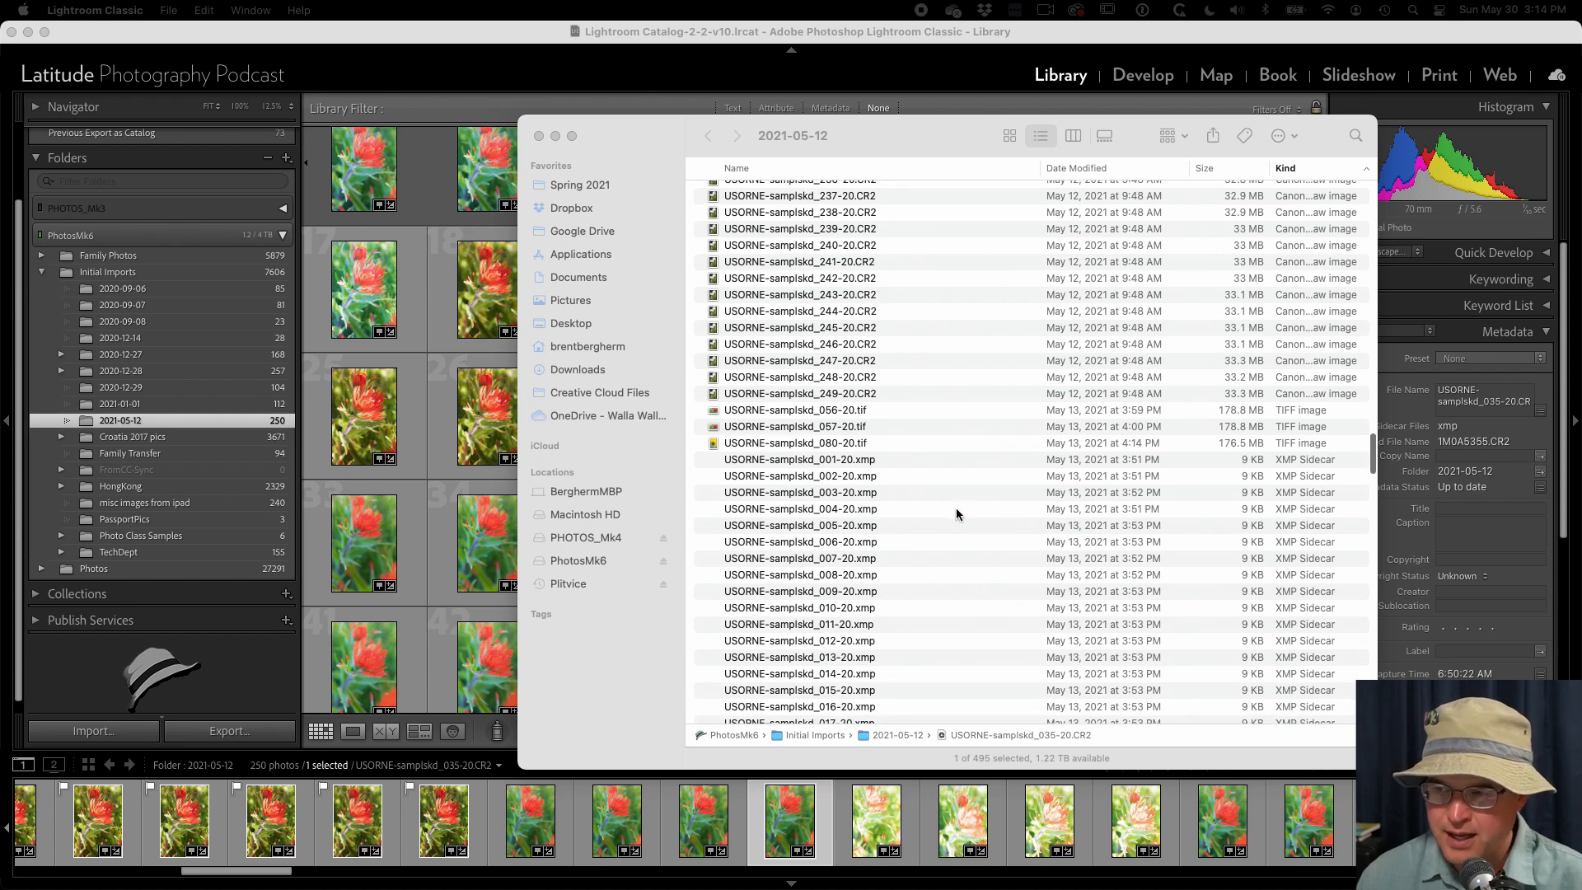
pyautogui.scroll(-3, 956, 508)
pyautogui.click(851, 428)
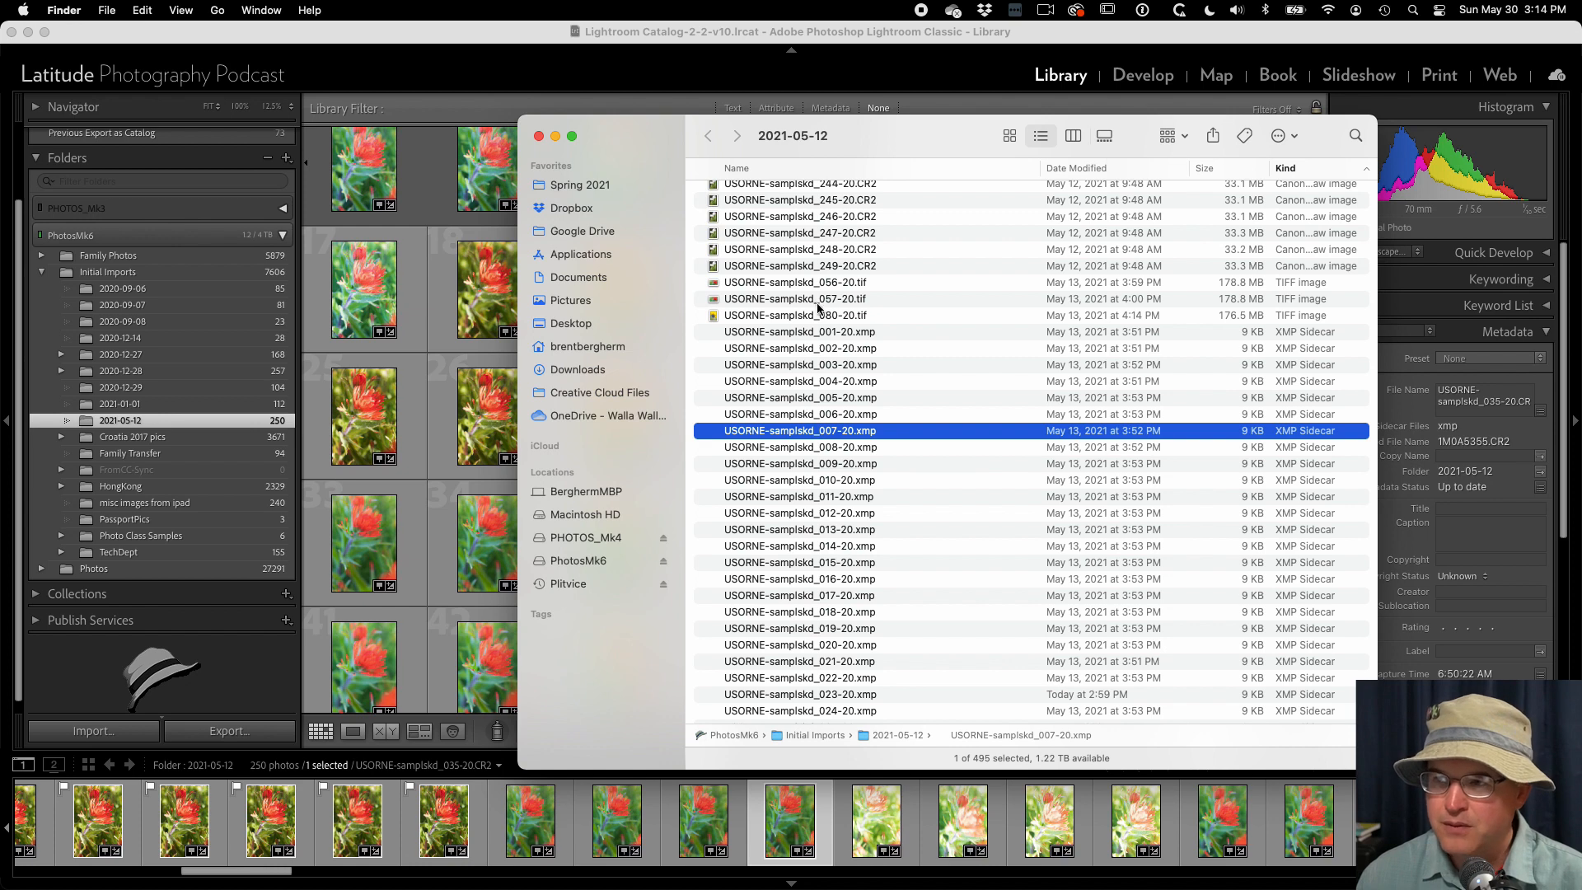
# Sort the Finder folder by name, examine USORNE-samplskd_001-20.CR2 and its XMP sidecar, and switch back to Lightroom Classic.
pyautogui.click(770, 171)
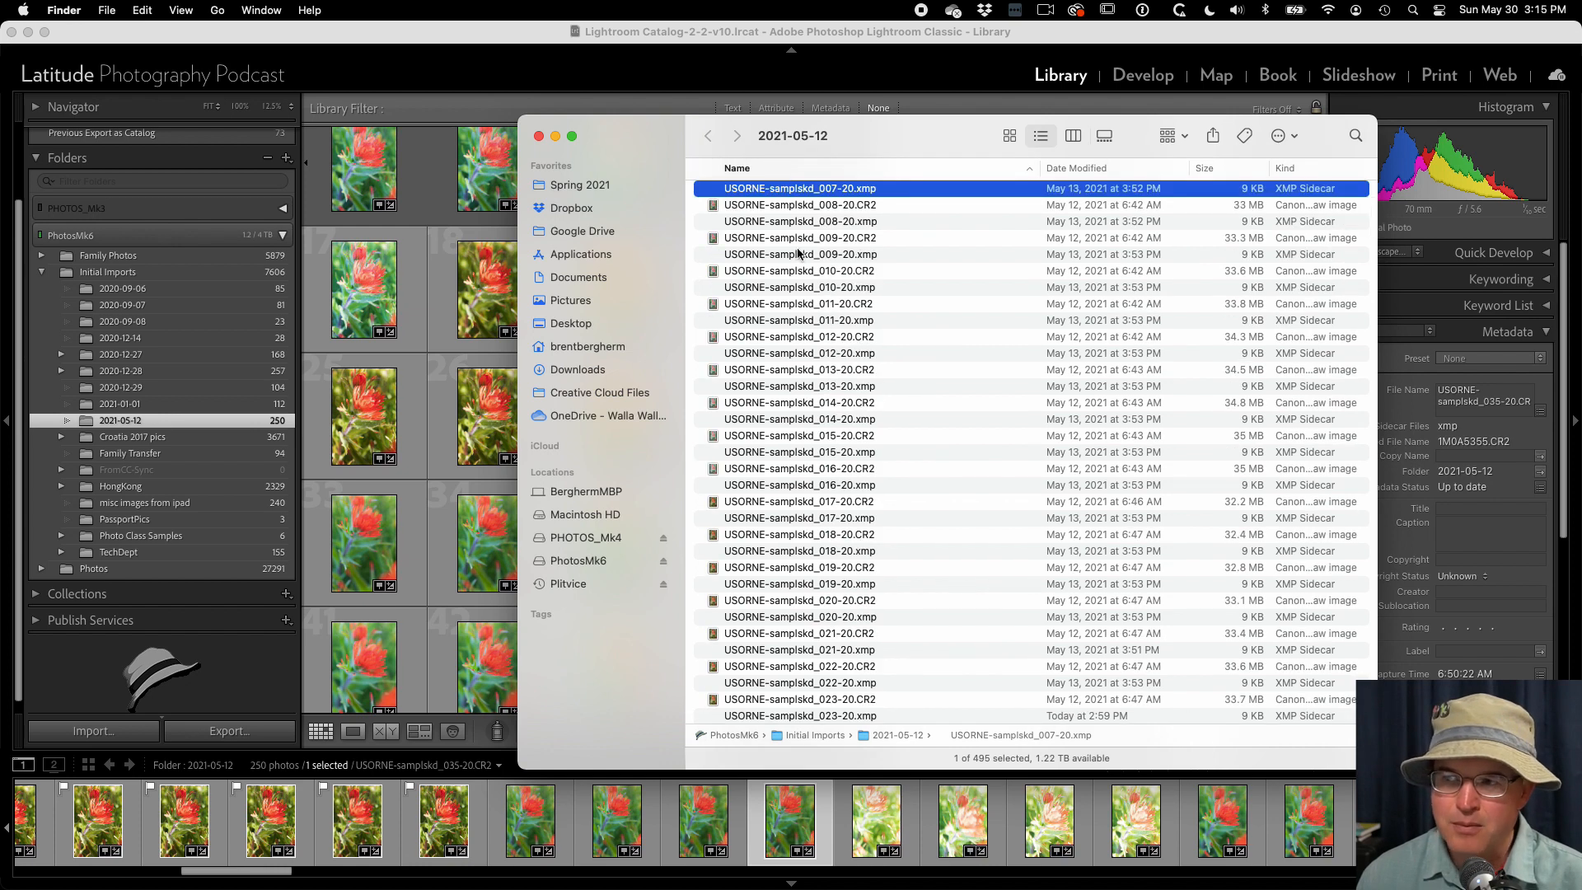
pyautogui.scroll(5, 803, 247)
pyautogui.click(824, 194)
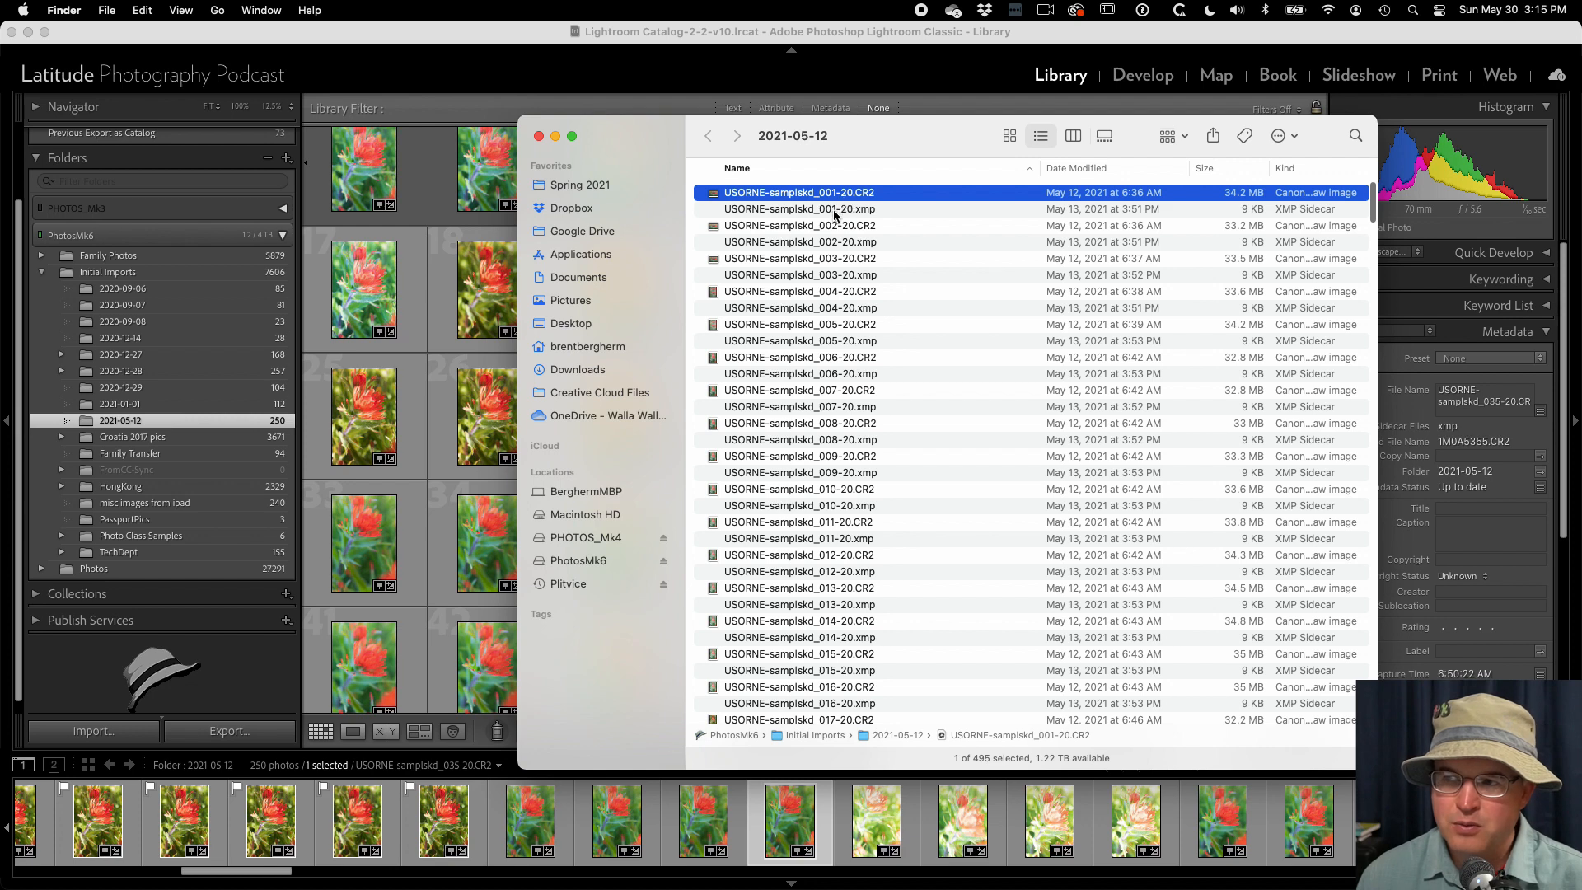
pyautogui.click(863, 212)
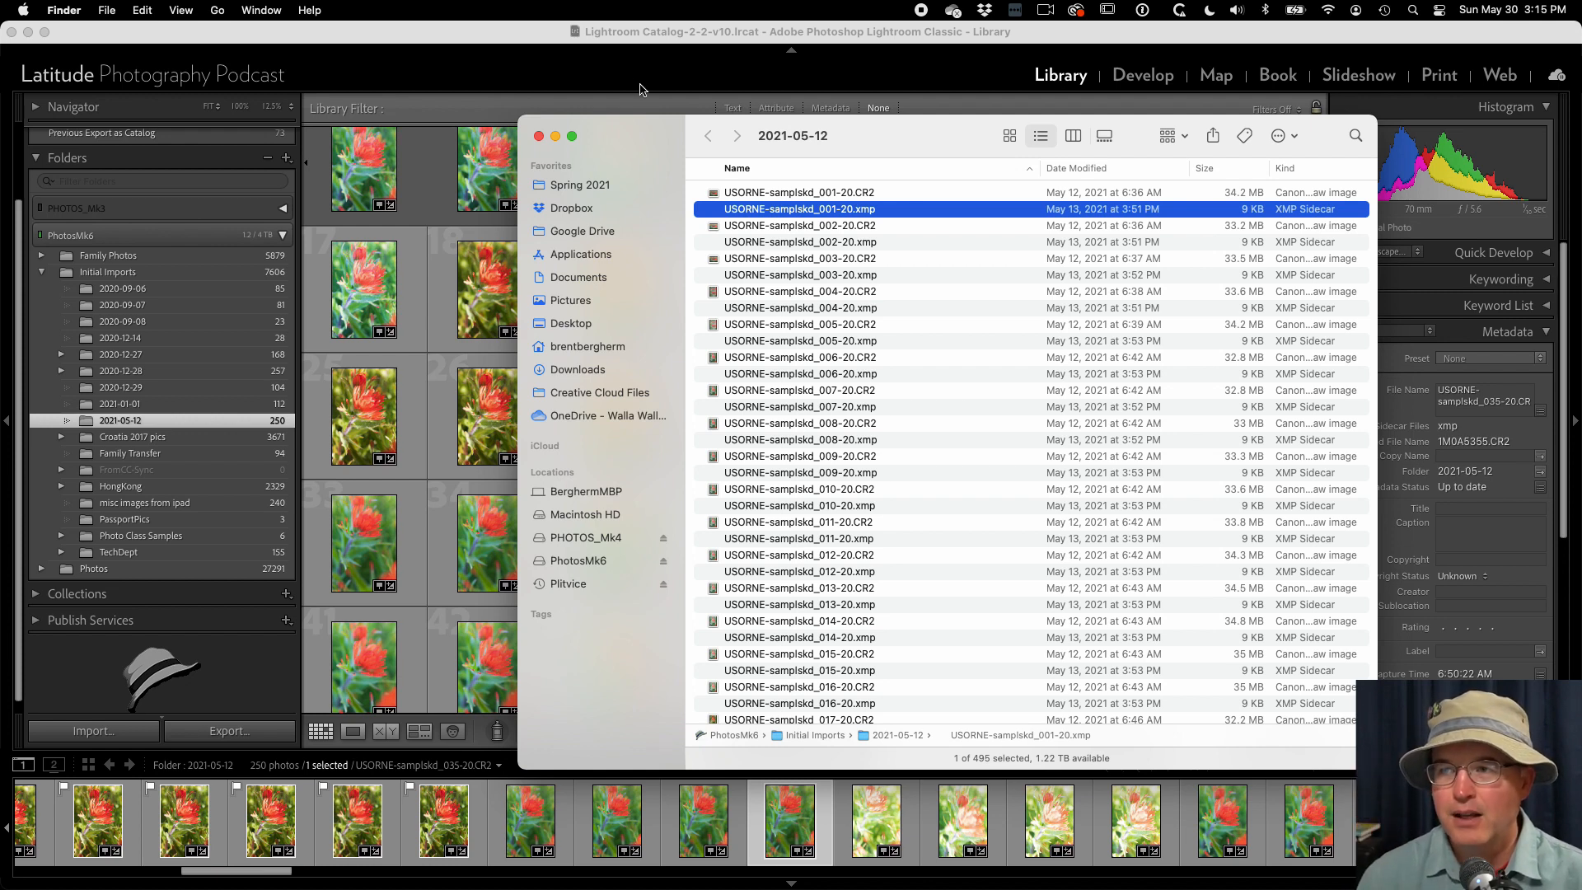
pyautogui.click(472, 34)
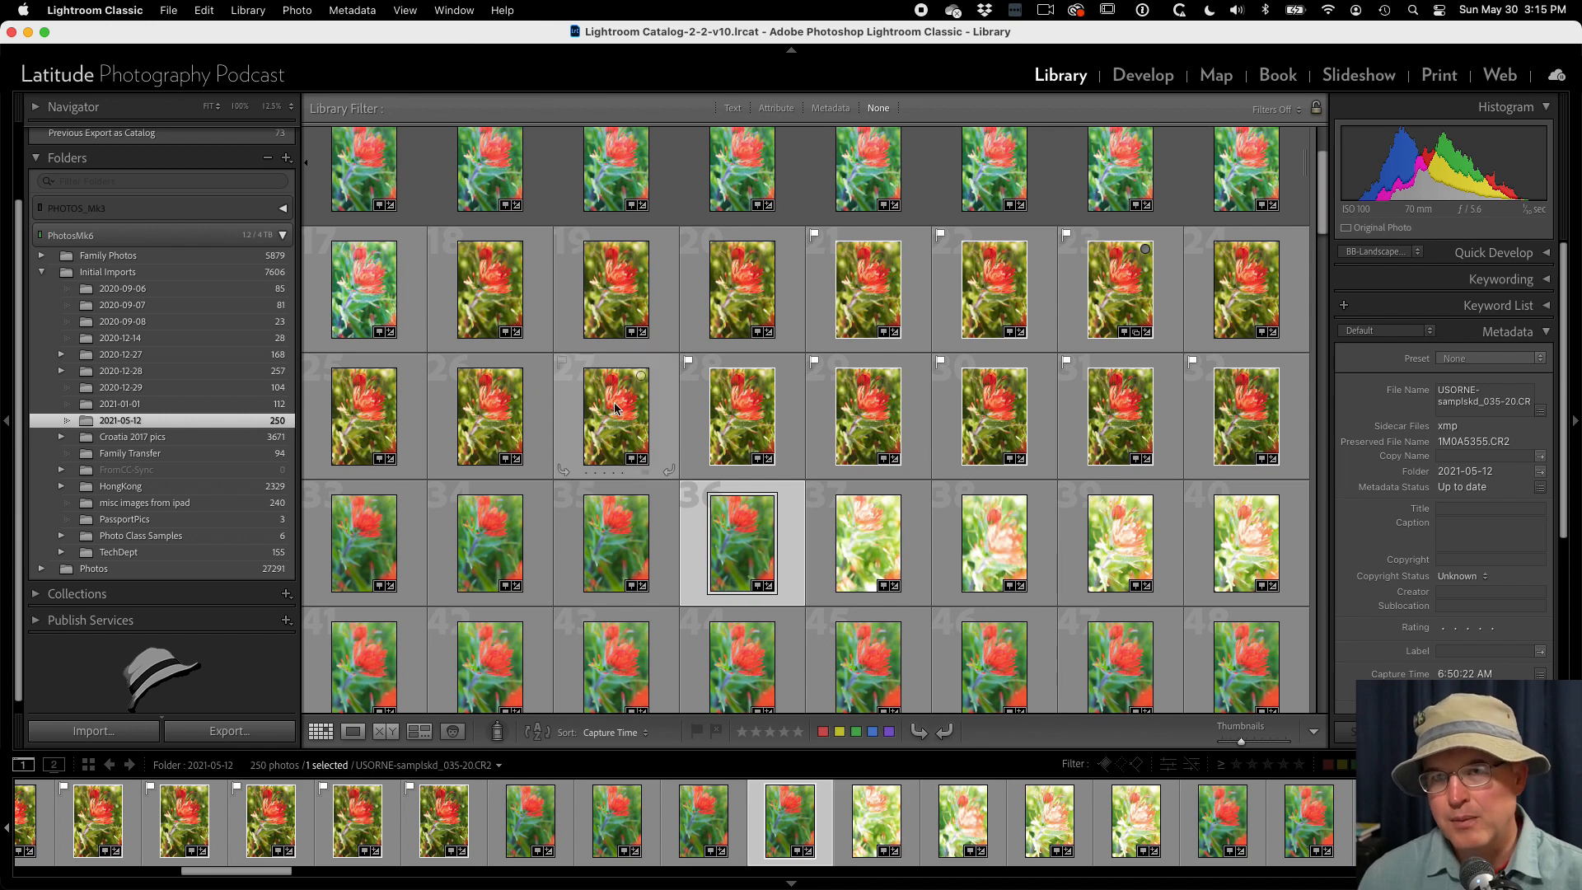
# Review the metadata and export commands for photo 36, and turn on Show Index Number for the filmstrip.
pyautogui.rightClick(779, 836)
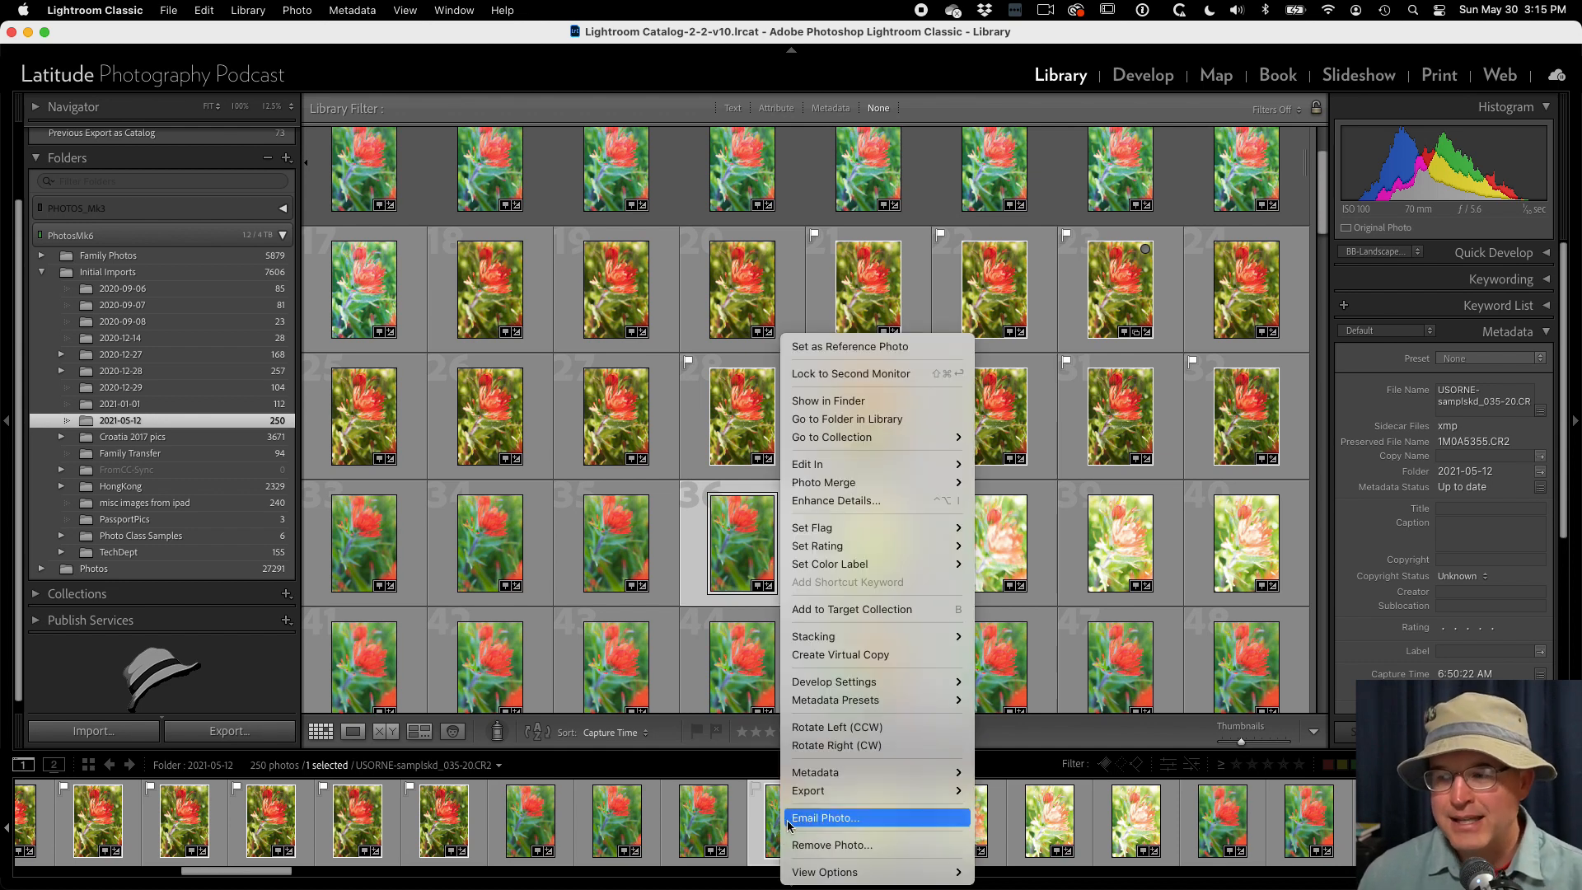
pyautogui.moveTo(807, 776)
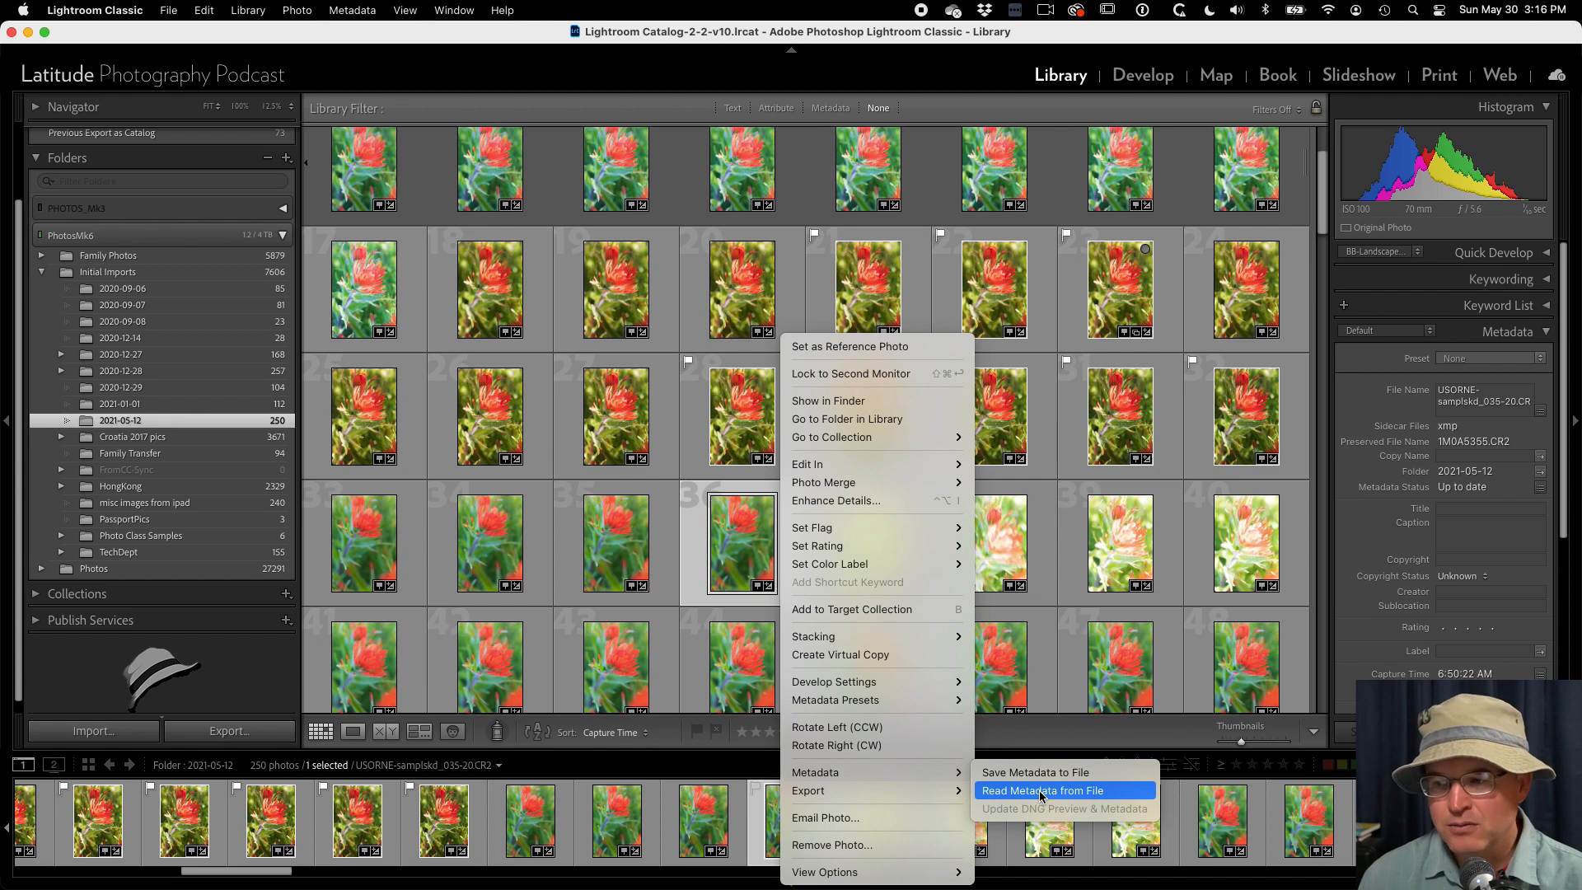
pyautogui.moveTo(956, 798)
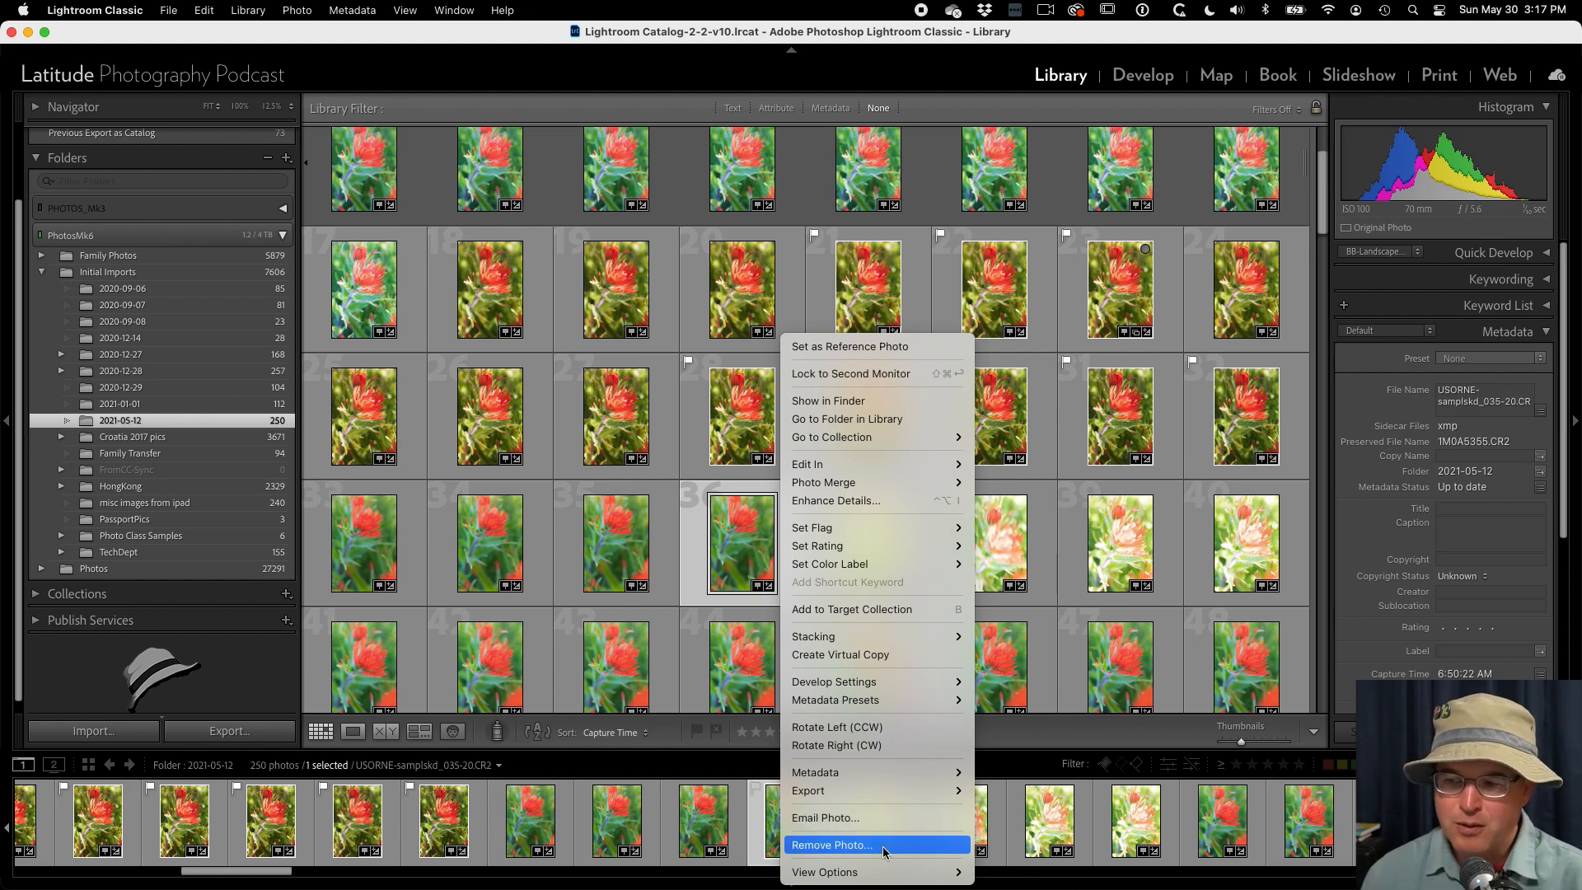
pyautogui.moveTo(828, 872)
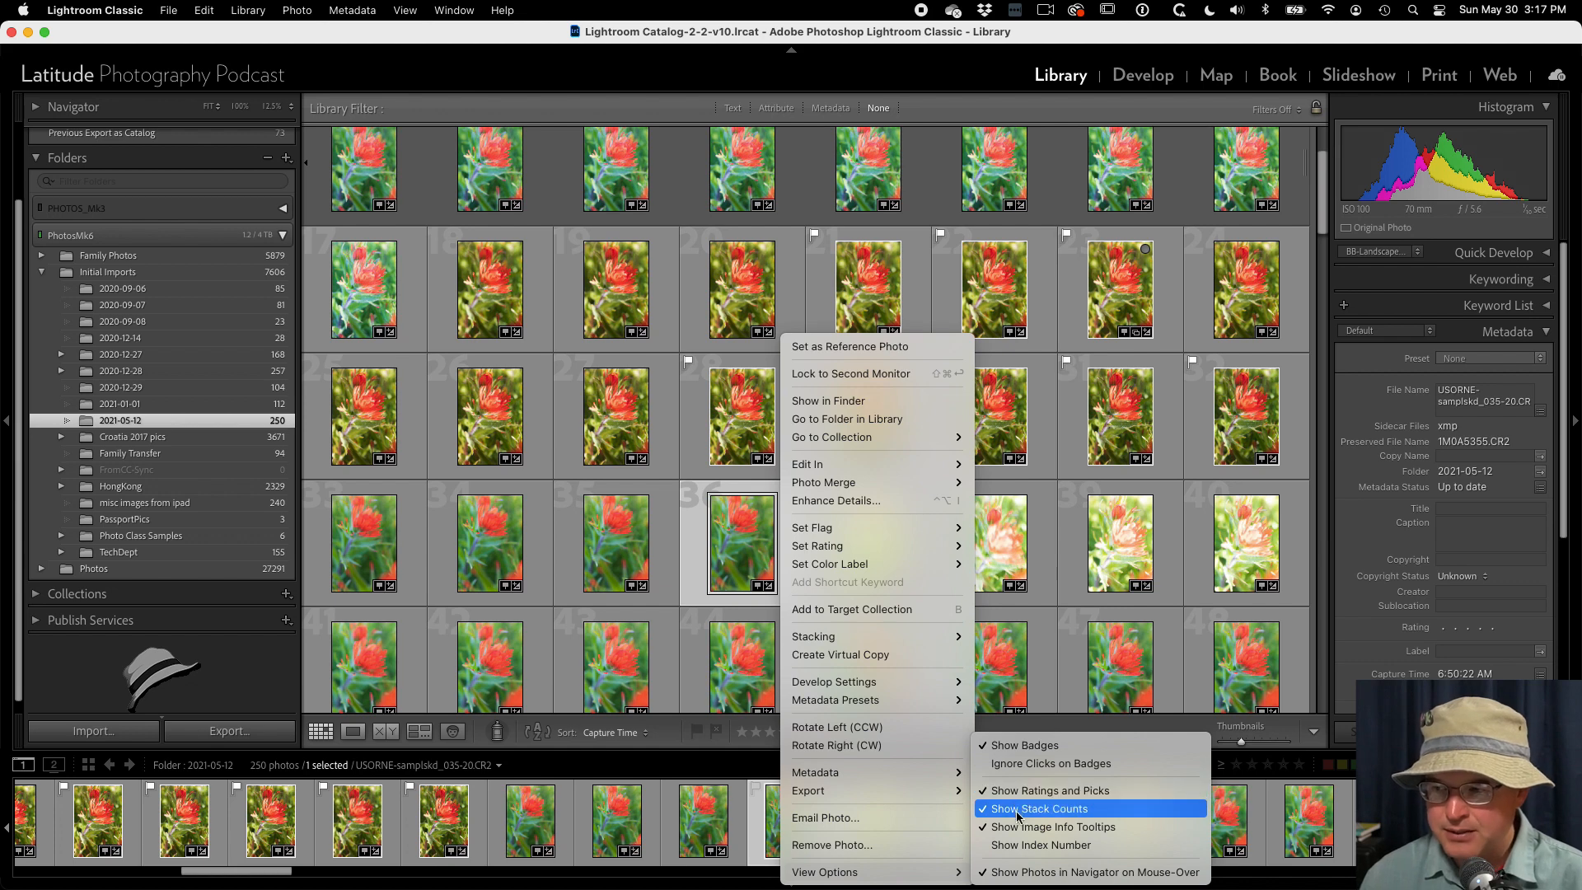
pyautogui.click(997, 849)
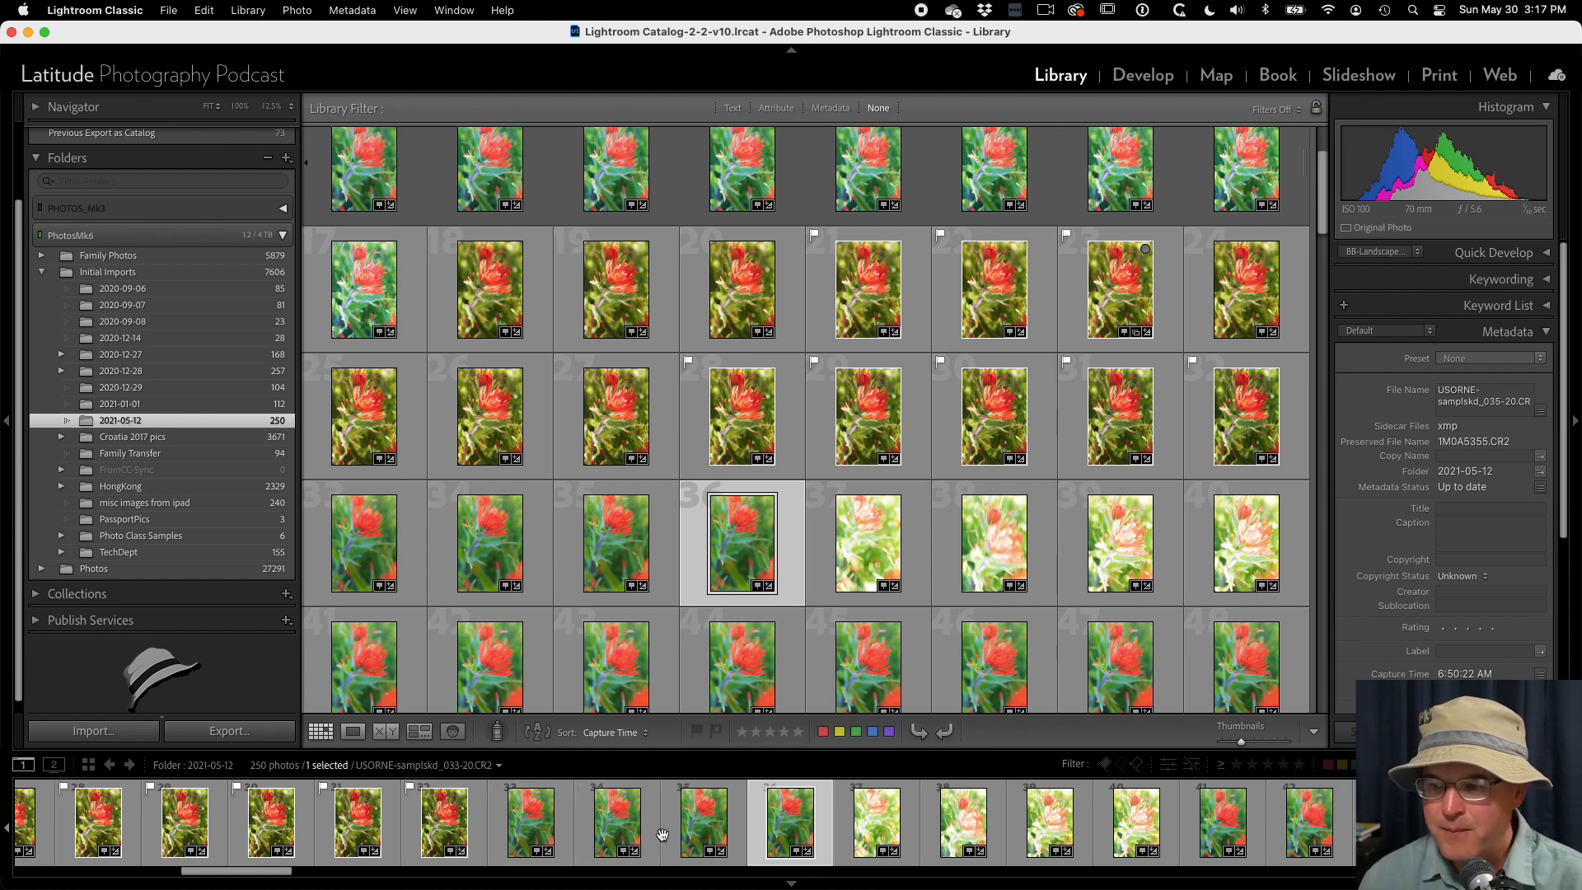
# Turn off Show Index Number for the filmstrip thumbnails.
pyautogui.click(758, 827)
pyautogui.rightClick(758, 827)
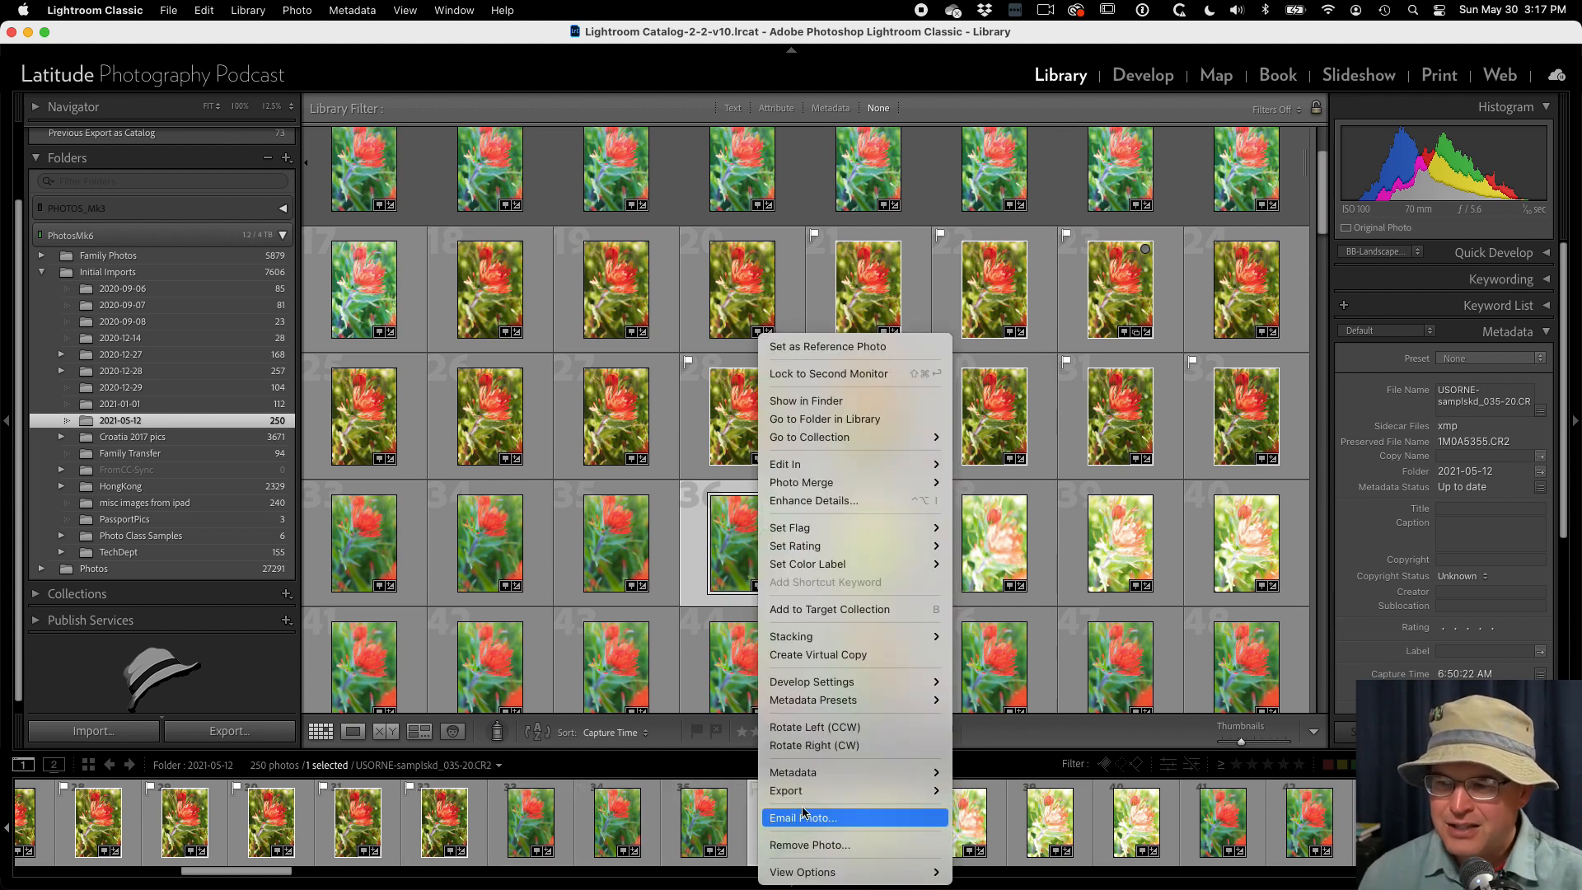
pyautogui.click(974, 827)
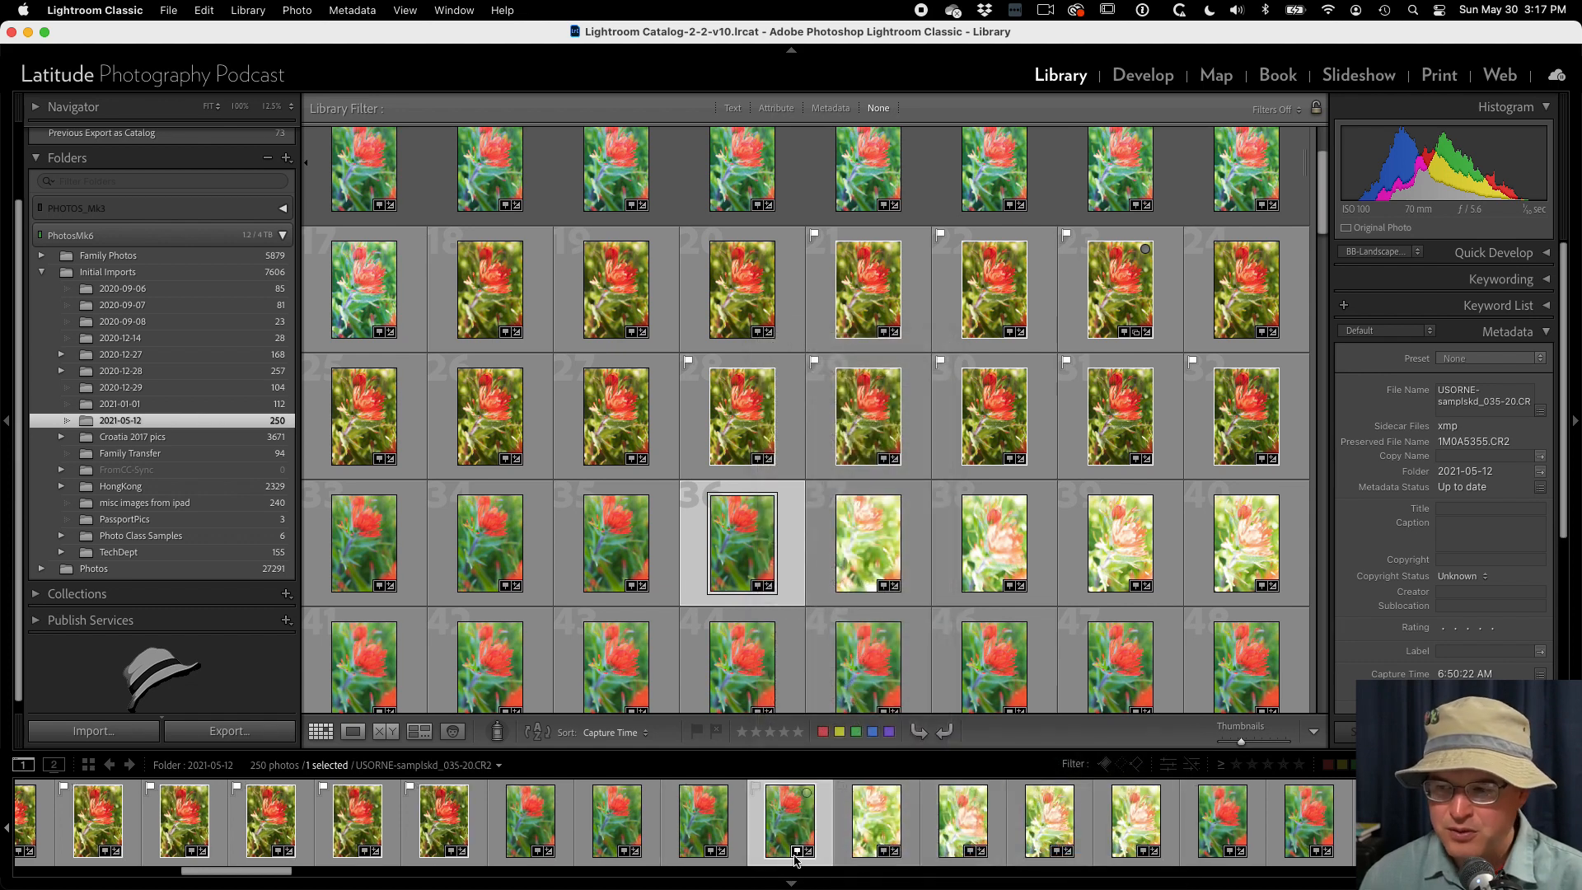
# Examine the filmstrip view options for image info tooltips and for showing photos in the Navigator on mouse-over.
pyautogui.rightClick(827, 851)
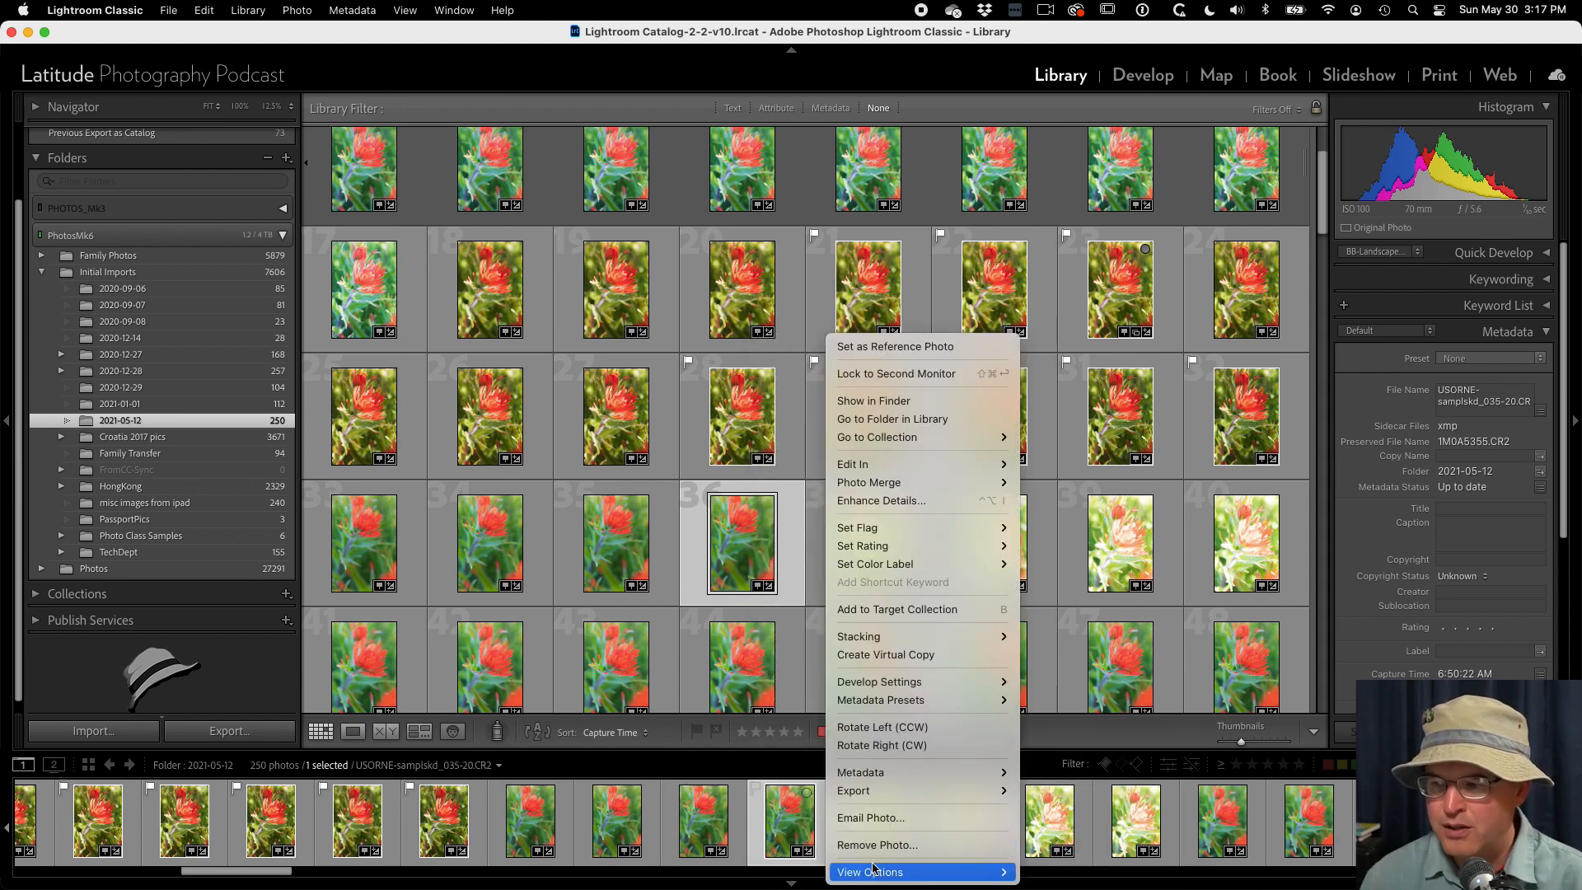
pyautogui.moveTo(977, 870)
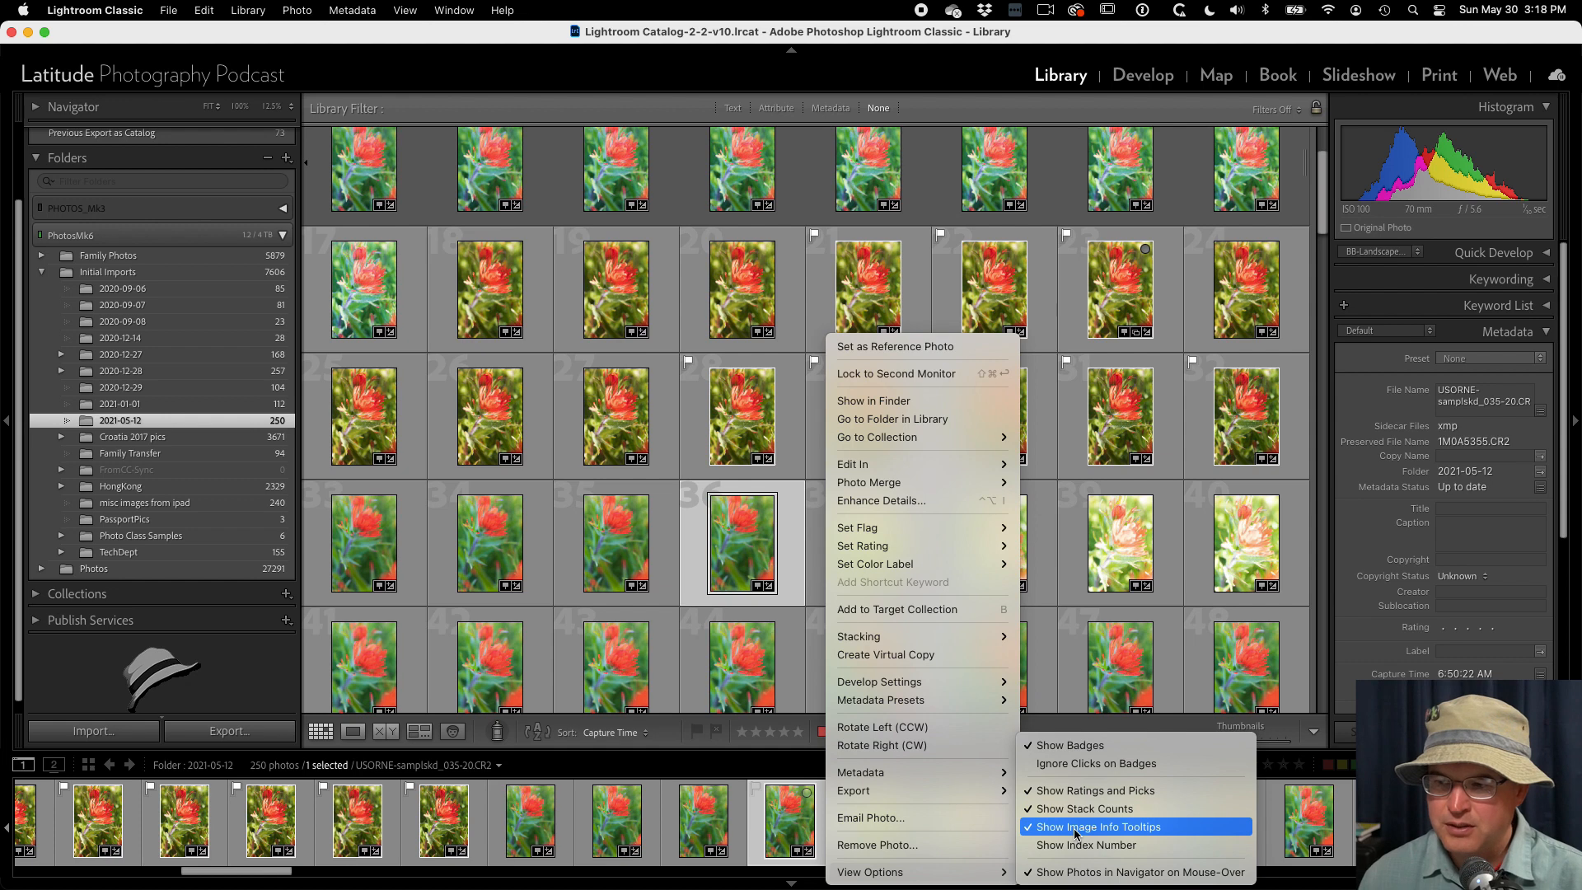
pyautogui.click(698, 830)
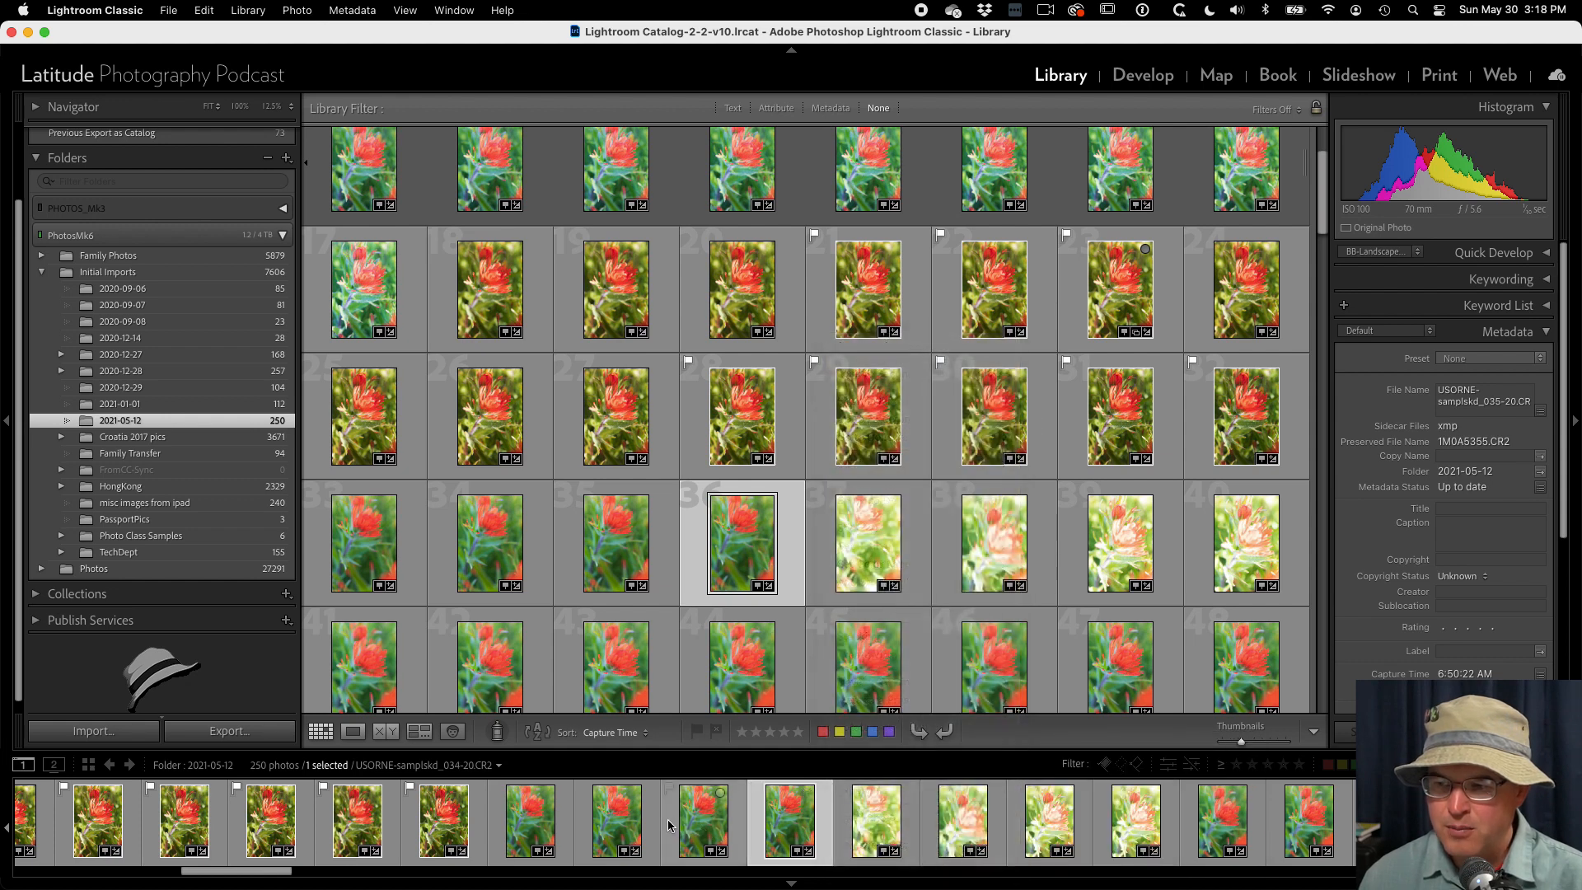
pyautogui.rightClick(709, 856)
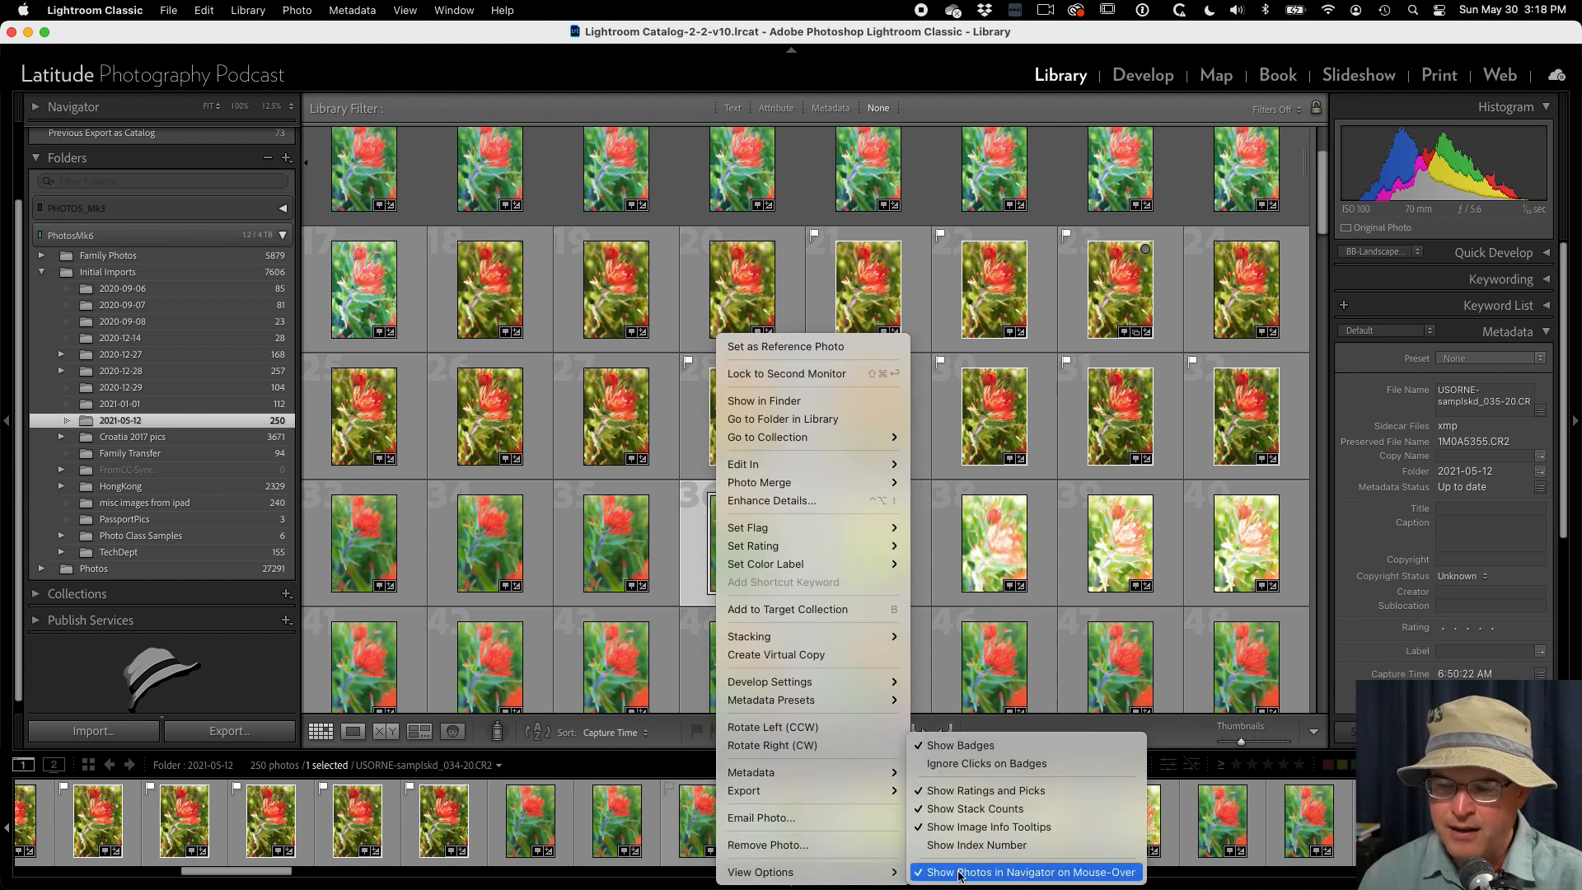